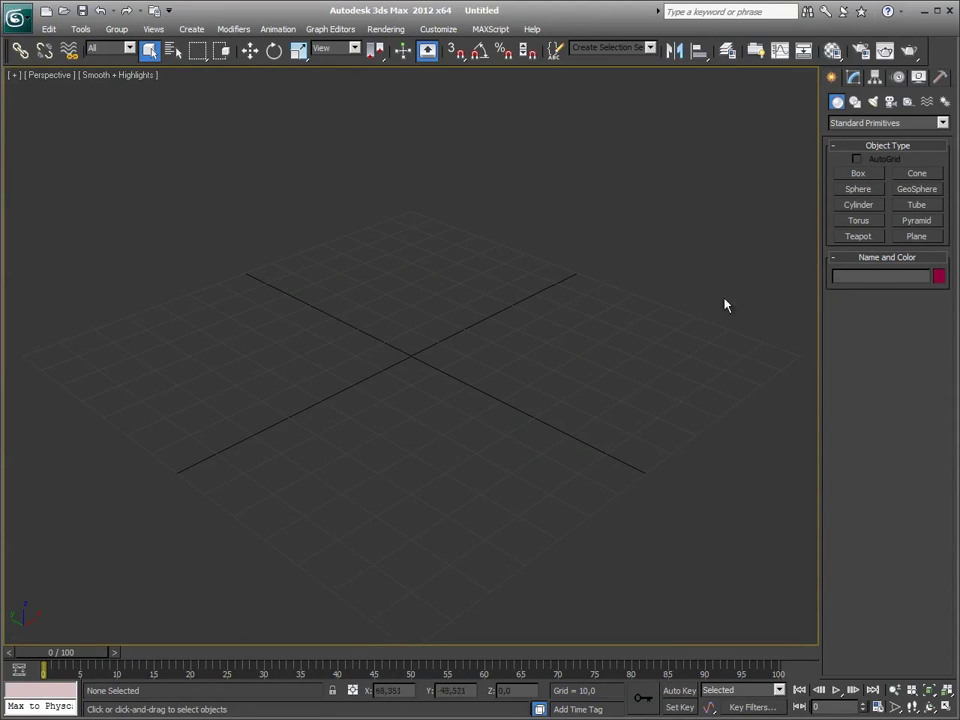
- Draw a sphere at the grid centre, then a large Square-method plane around it
left_click(858, 189)
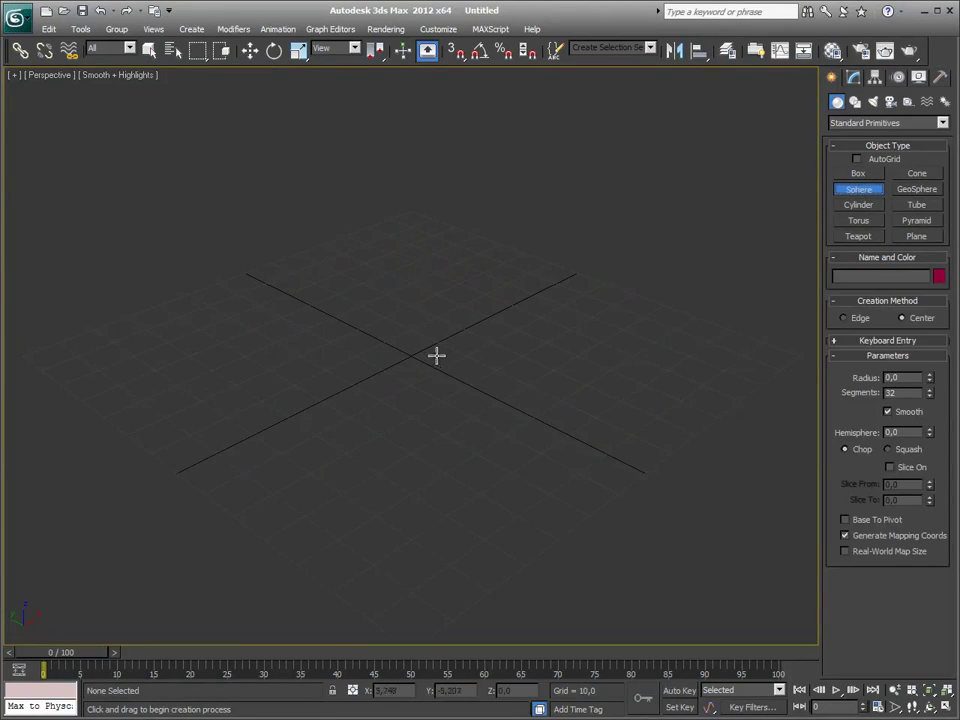
left_click_drag(412, 355, 440, 368)
type("60")
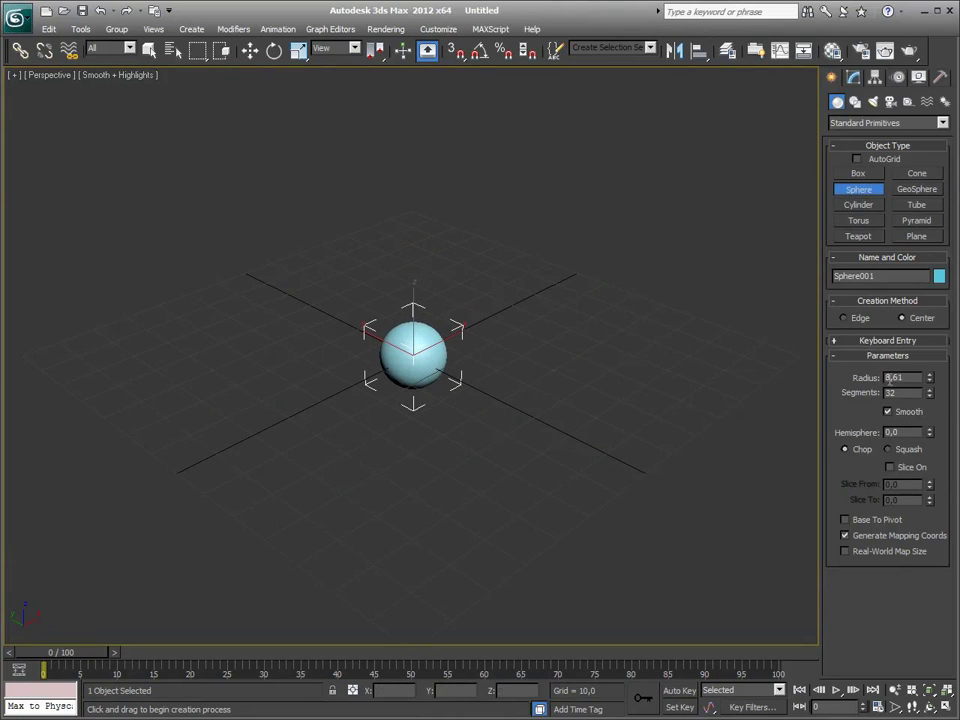
left_click(926, 240)
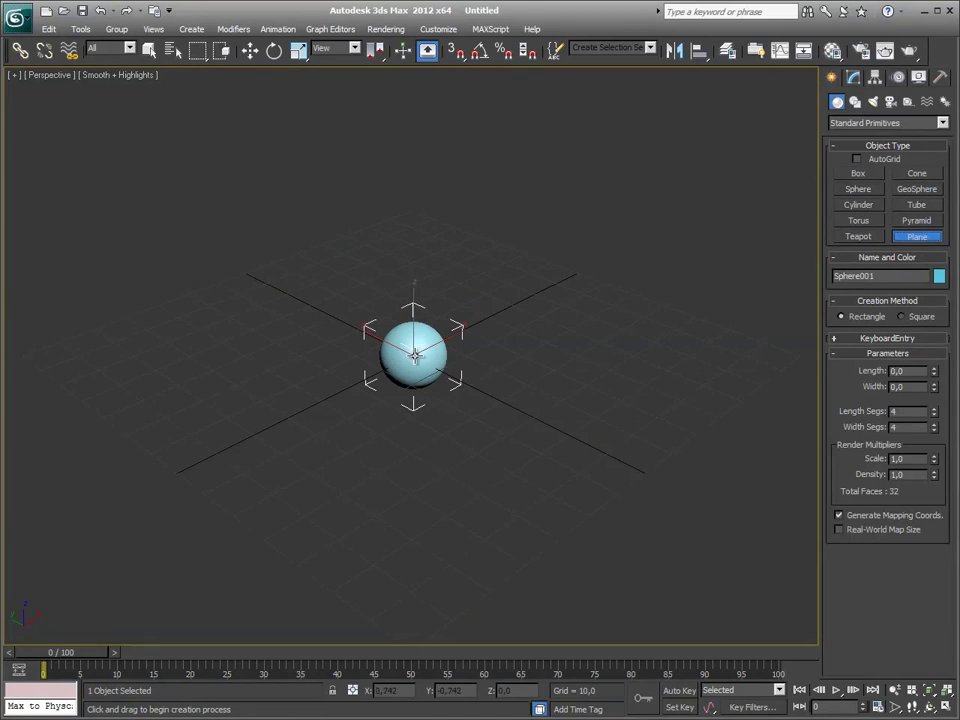
left_click(903, 317)
mouse_move(310, 268)
left_mouse_down()
mouse_move(570, 463)
mouse_move(594, 444)
left_mouse_up()
right_click(393, 307)
- In Front view, lift the sphere to a Z height of about 91, then return to Perspective
left_click(400, 337)
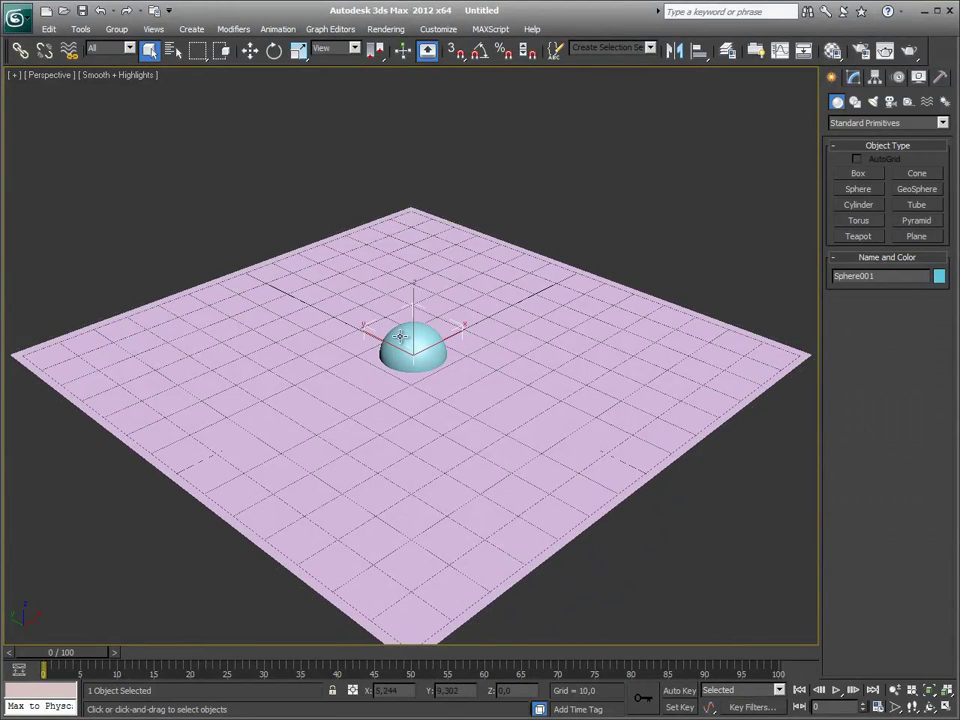
key("f")
key("w")
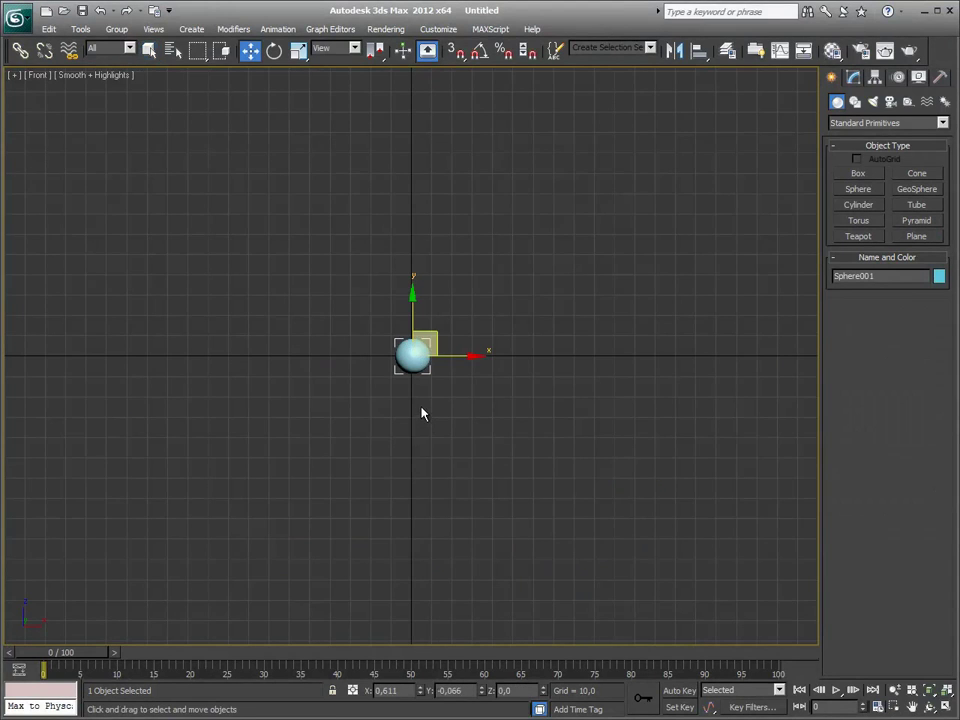
left_click_drag(419, 323, 420, 131)
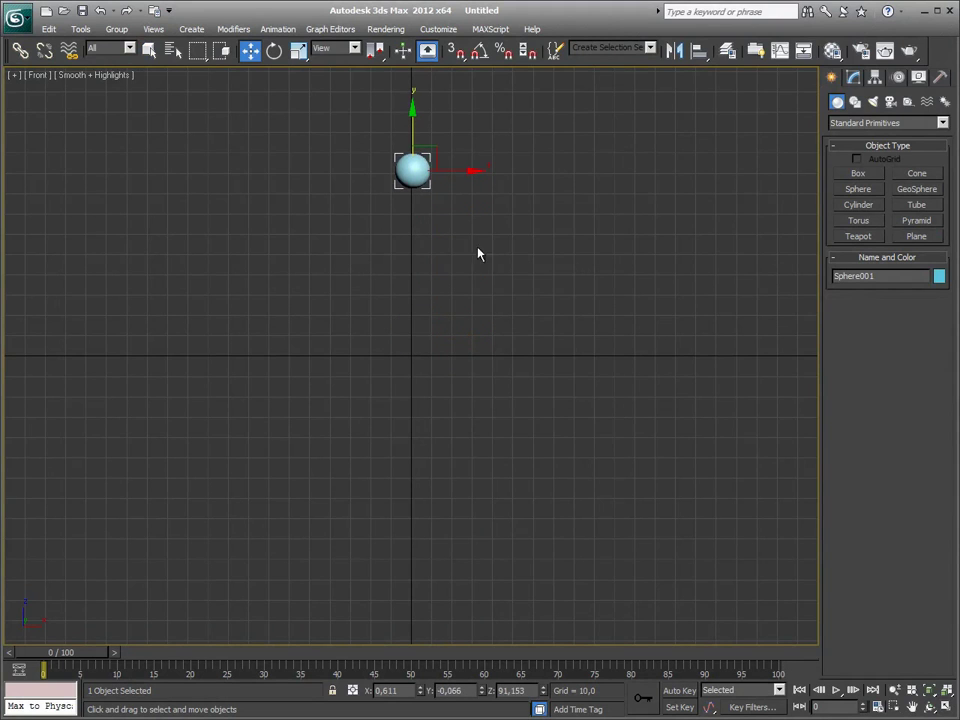
mouse_move(615, 428)
middle_mouse_down()
mouse_move(497, 465)
mouse_move(435, 461)
mouse_move(443, 428)
middle_mouse_up()
key("p")
scroll(437, 440, "up", 3)
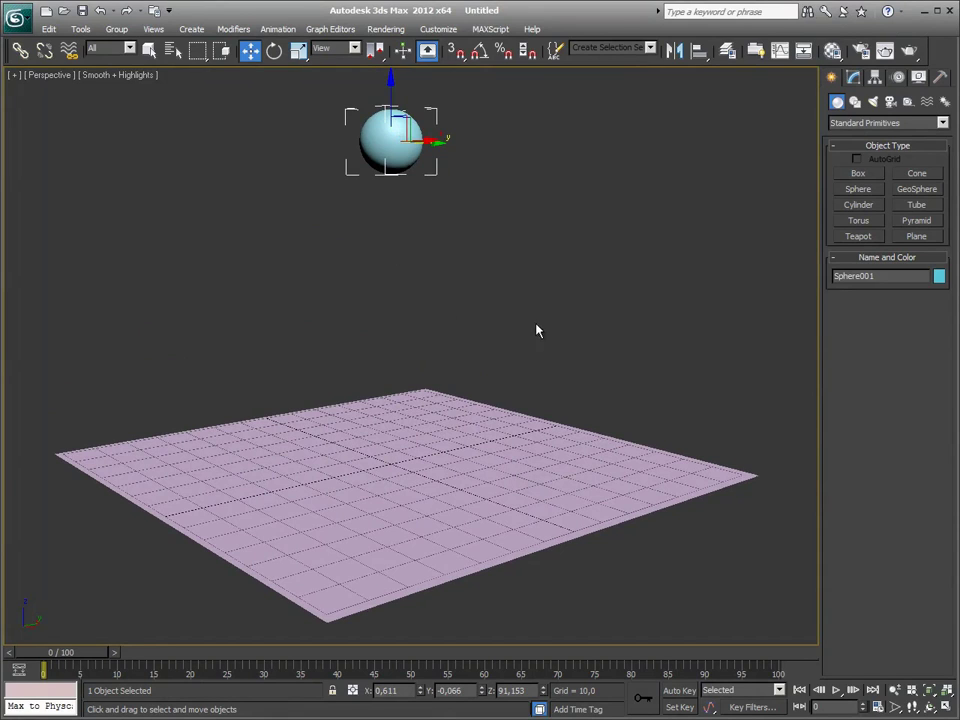
- In Time Configuration, set the frame rate to Film with a 100-frame animation length
left_click(877, 706)
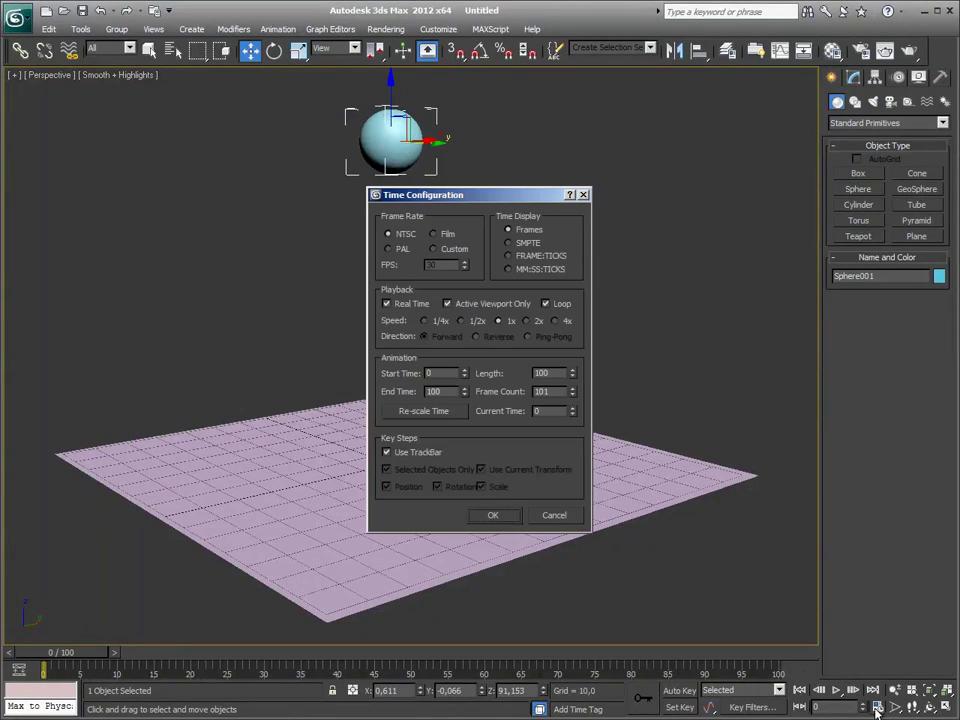
left_click(444, 238)
double_click(531, 373)
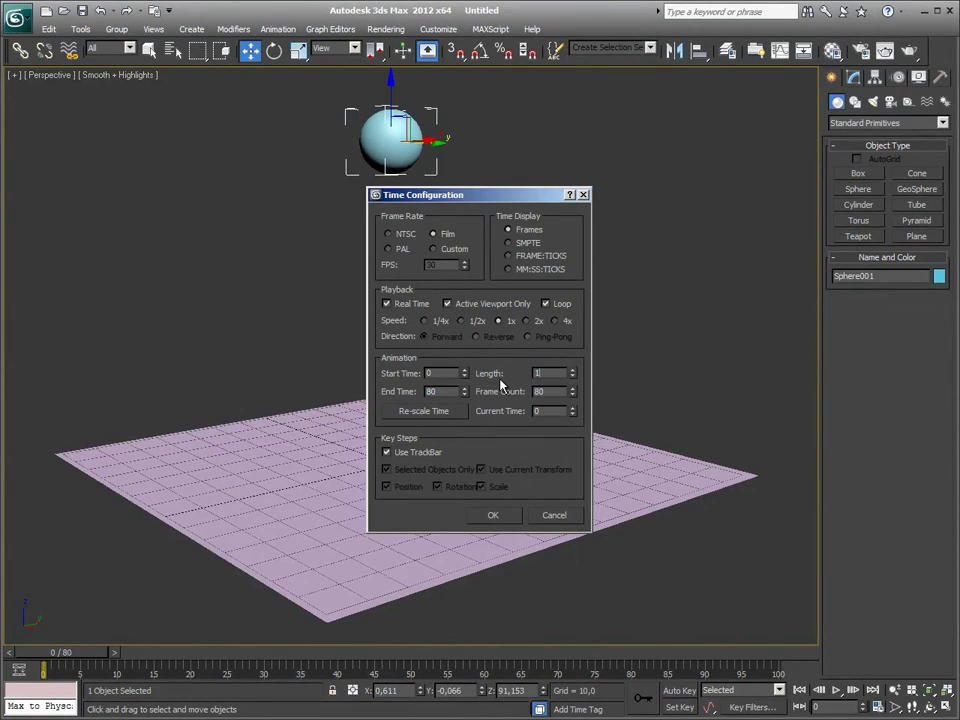
left_click(493, 515)
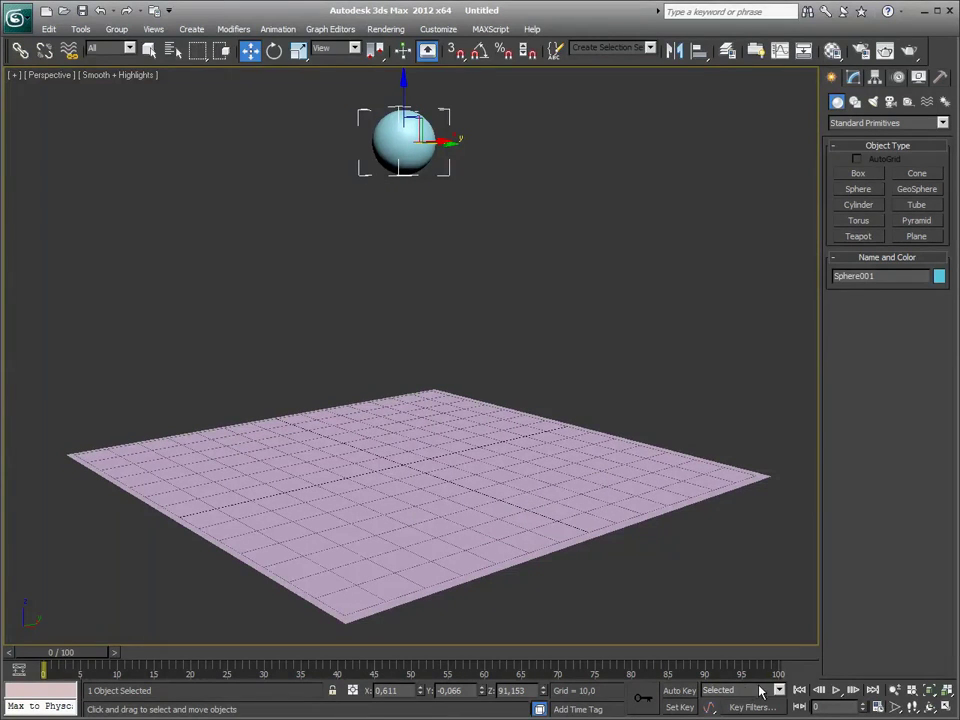
- Turn on Auto Key and drop the sphere onto the plane at frame 8
left_click(679, 690)
left_click_drag(63, 657, 141, 661)
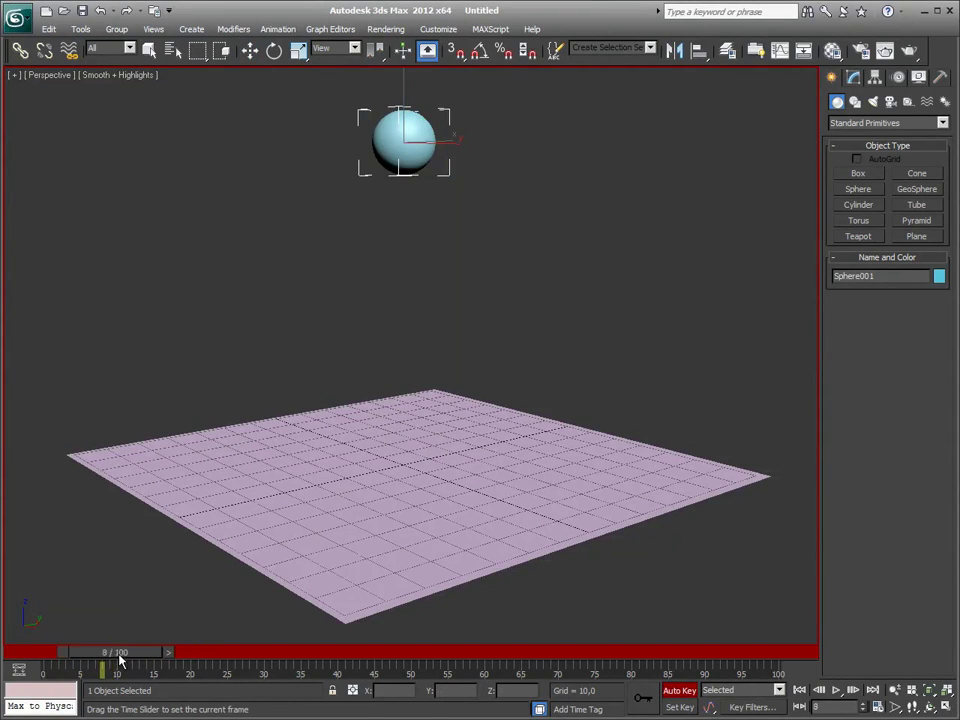
left_click_drag(141, 661, 118, 658)
key("w")
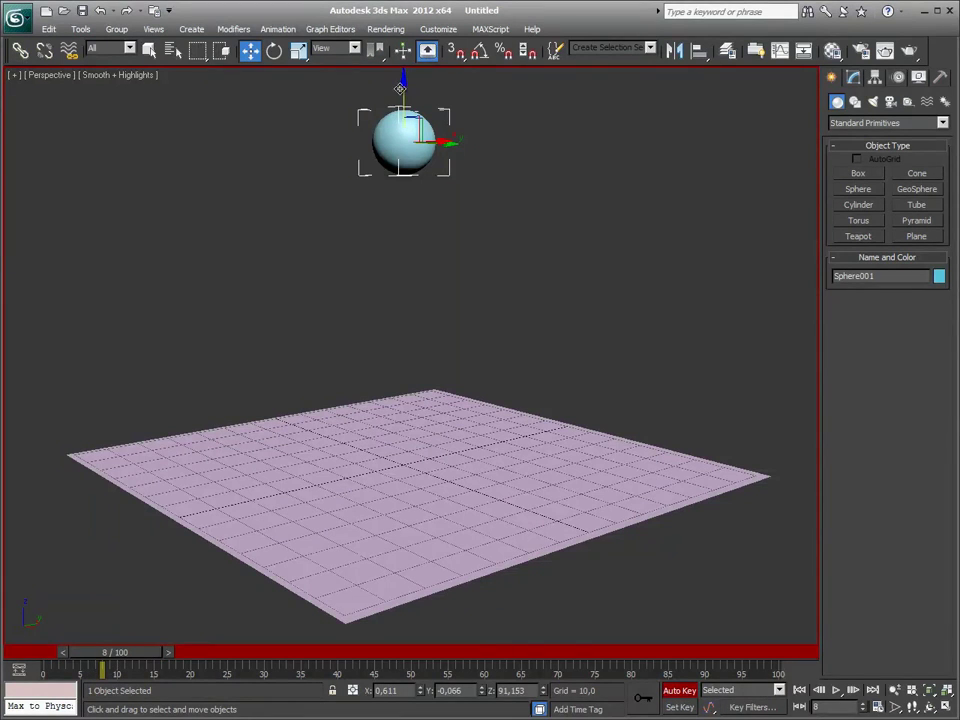
mouse_move(404, 91)
left_mouse_down()
mouse_move(430, 383)
mouse_move(436, 376)
left_mouse_up()
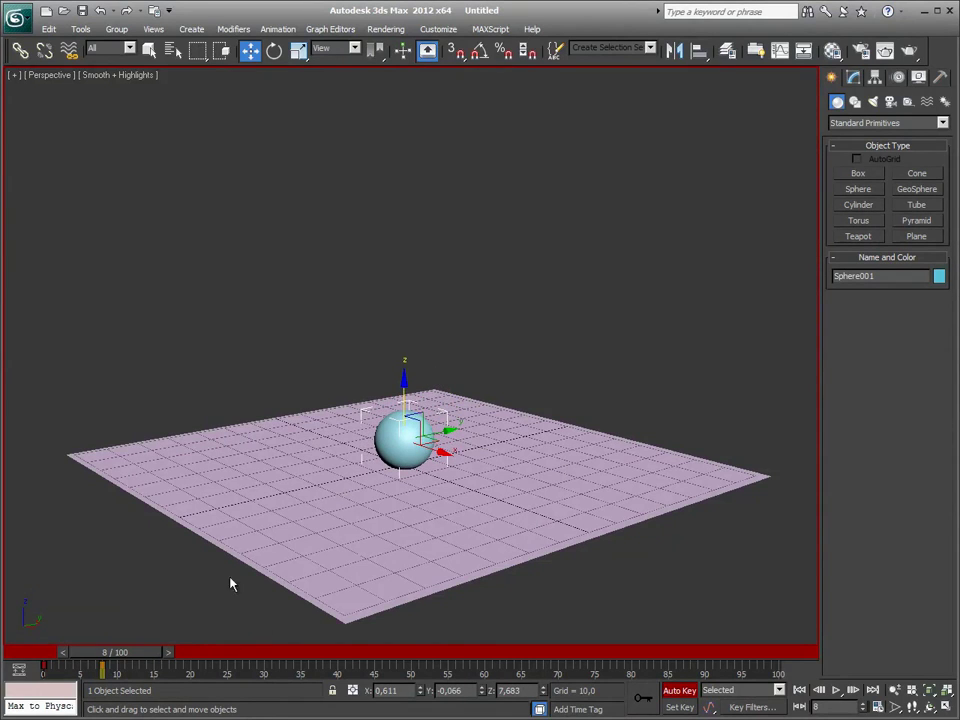
mouse_move(490, 330)
middle_mouse_down("alt")
mouse_move(495, 304)
mouse_move(437, 347)
middle_mouse_up("alt")
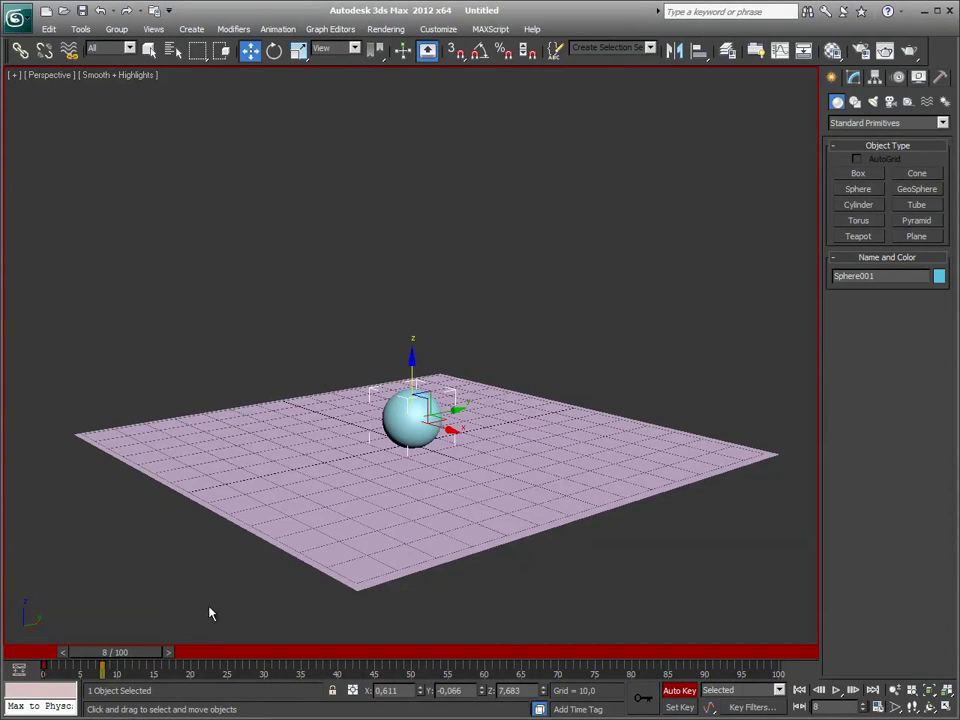
- Key the sphere high at frame 16, on the plane at 24, and raised at 32
left_click_drag(137, 655, 196, 659)
key("w")
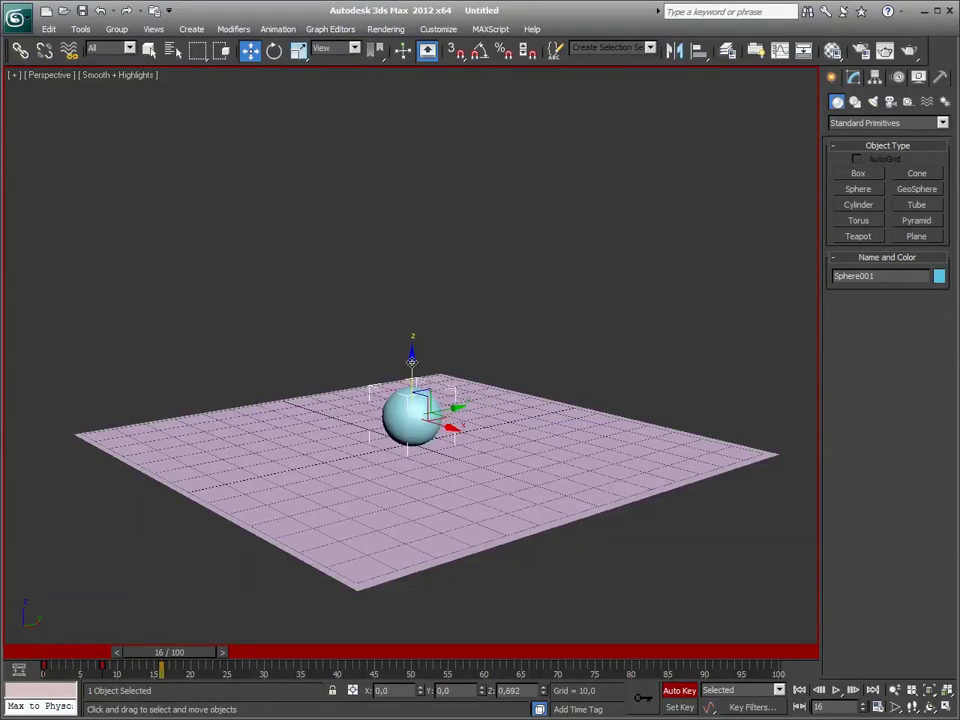
left_click_drag(413, 369, 416, 174)
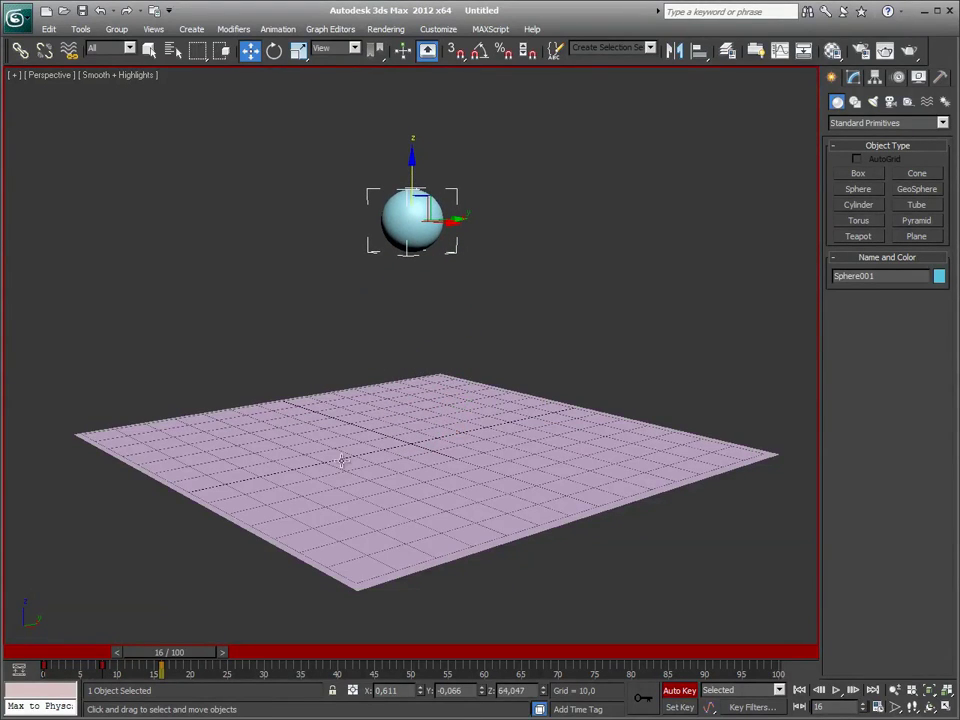
left_click_drag(183, 657, 240, 660)
key("w")
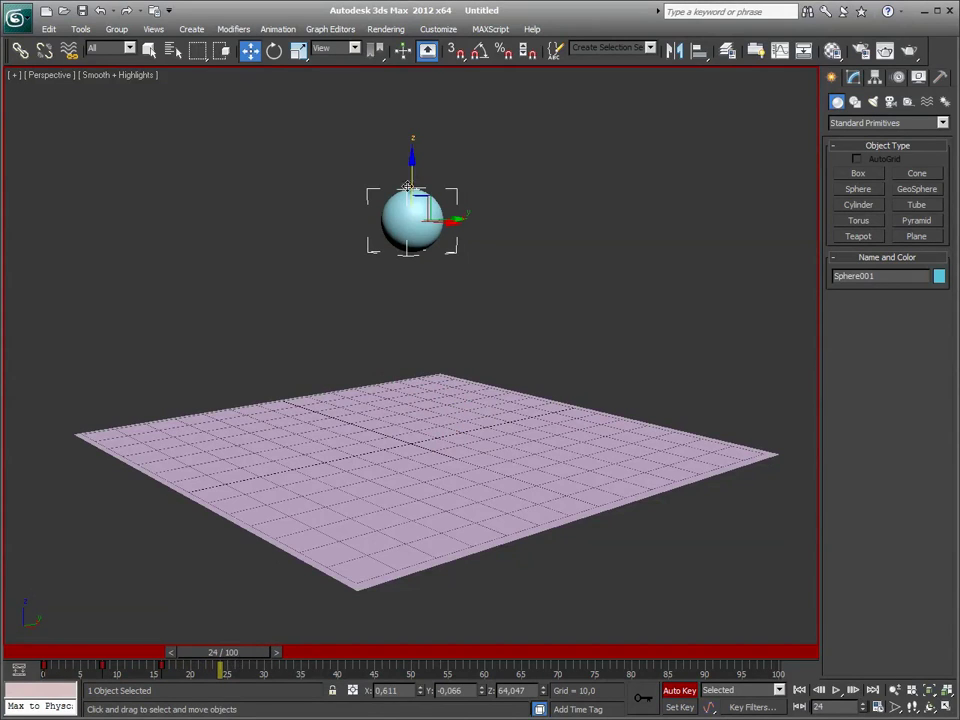
left_click_drag(410, 165, 415, 364)
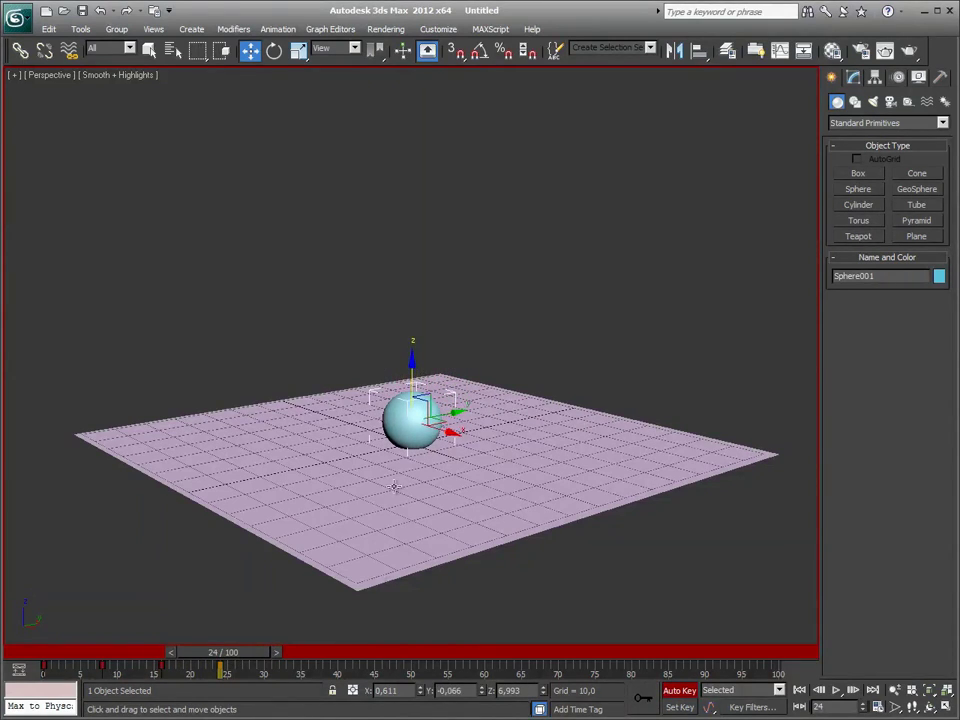
left_click_drag(240, 656, 296, 658)
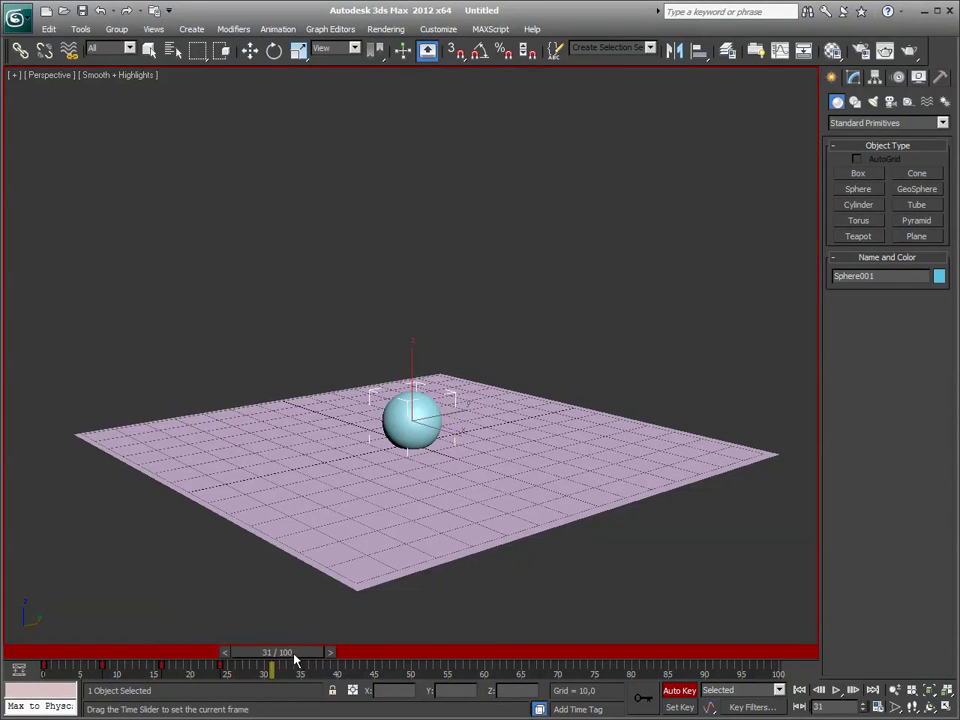
key("w")
left_click_drag(410, 382, 431, 198)
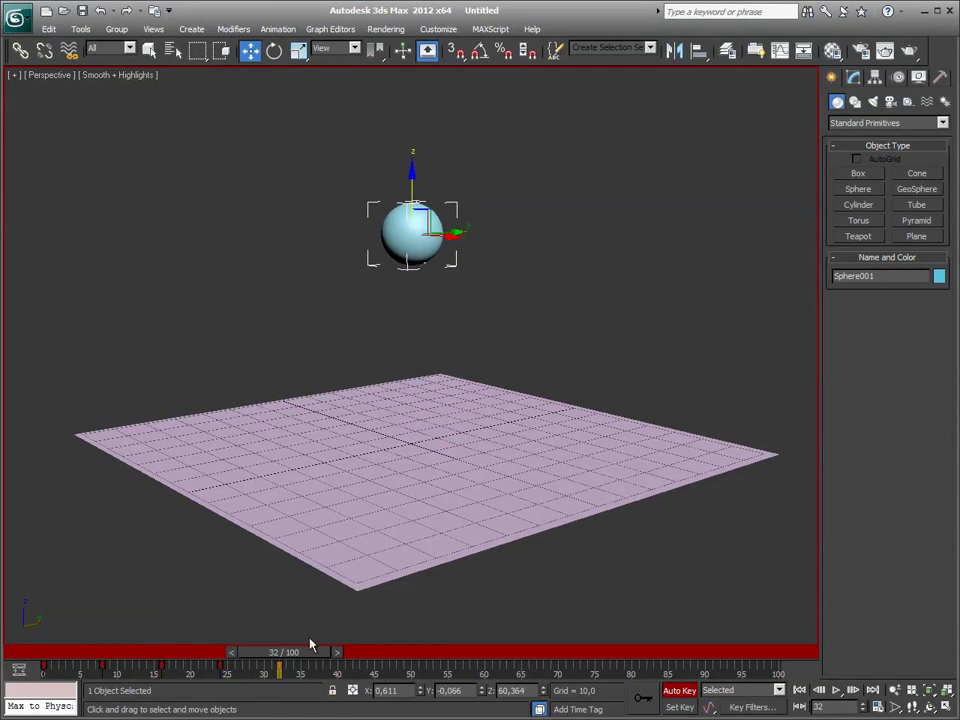
- Key the sphere on the plane at frame 40, then raised and shifted along X at 48
left_click_drag(310, 656, 369, 656)
key("w")
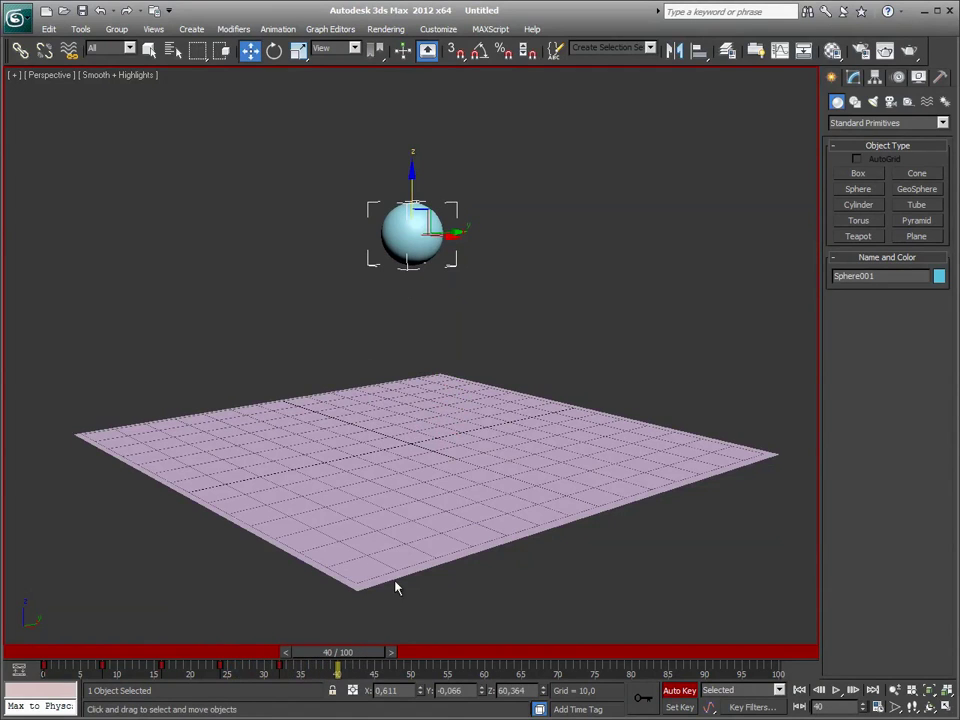
left_click_drag(413, 189, 415, 372)
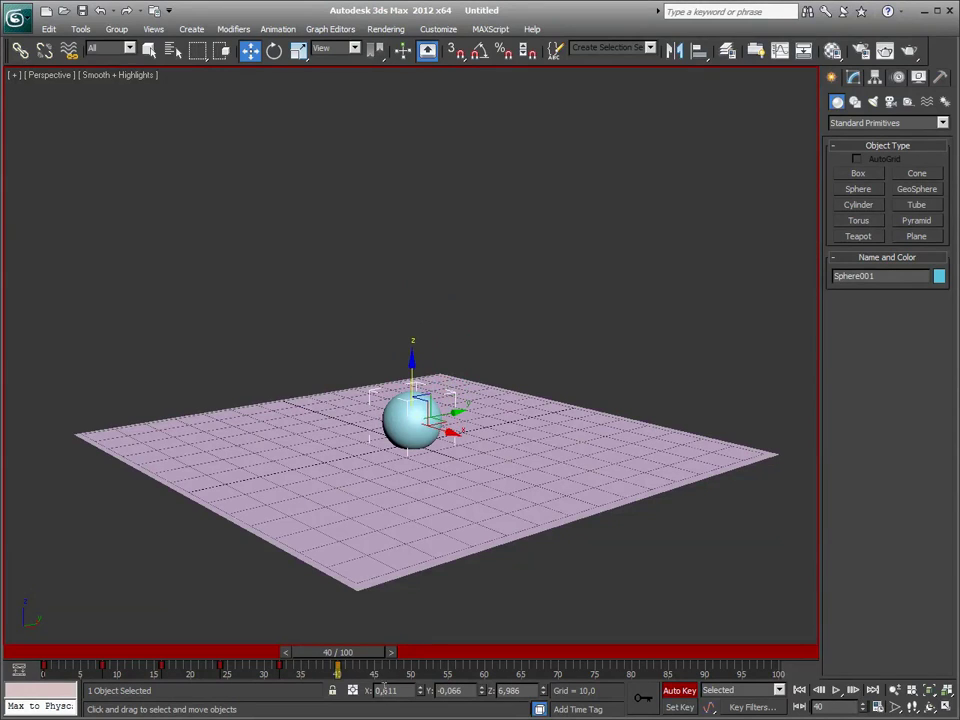
left_click_drag(363, 654, 421, 659)
key("w")
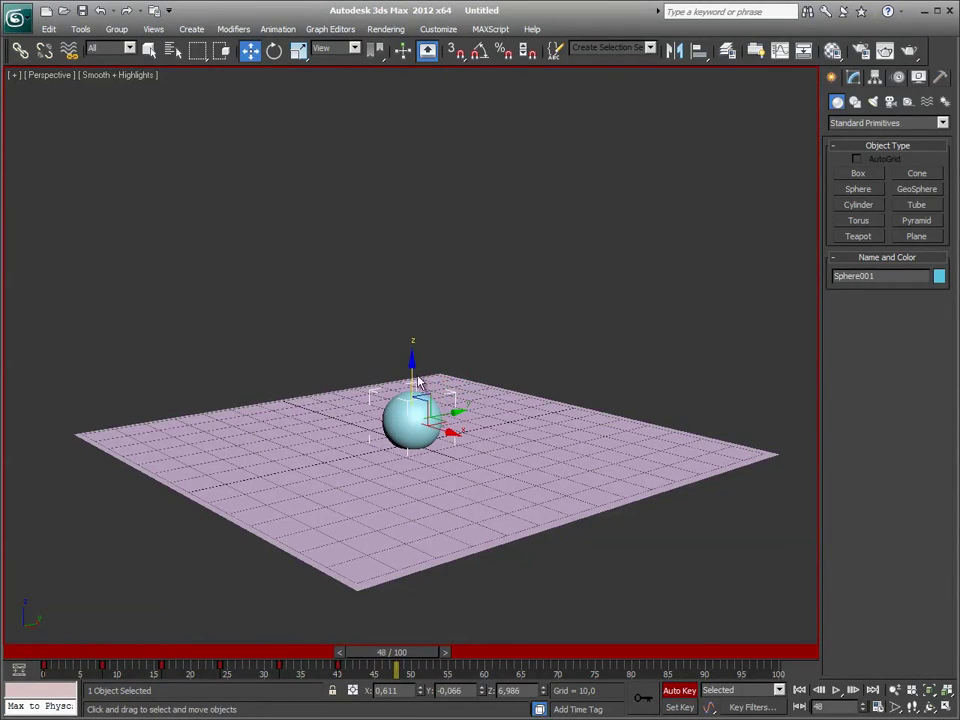
left_click_drag(412, 371, 413, 251)
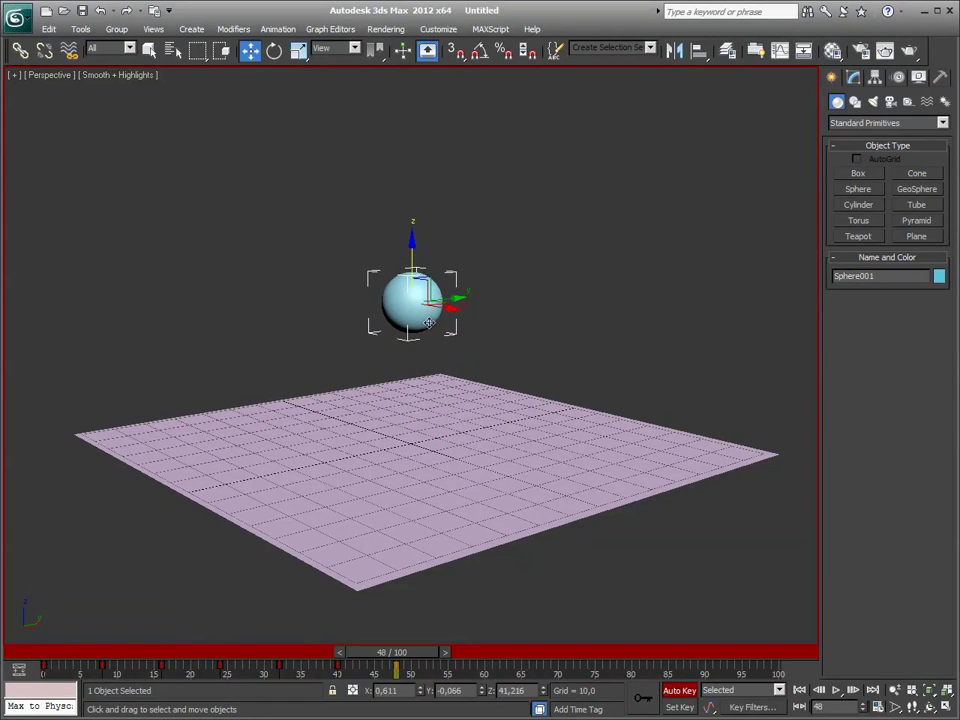
mouse_move(440, 310)
left_mouse_down()
mouse_move(519, 328)
mouse_move(546, 350)
mouse_move(515, 537)
left_mouse_up()
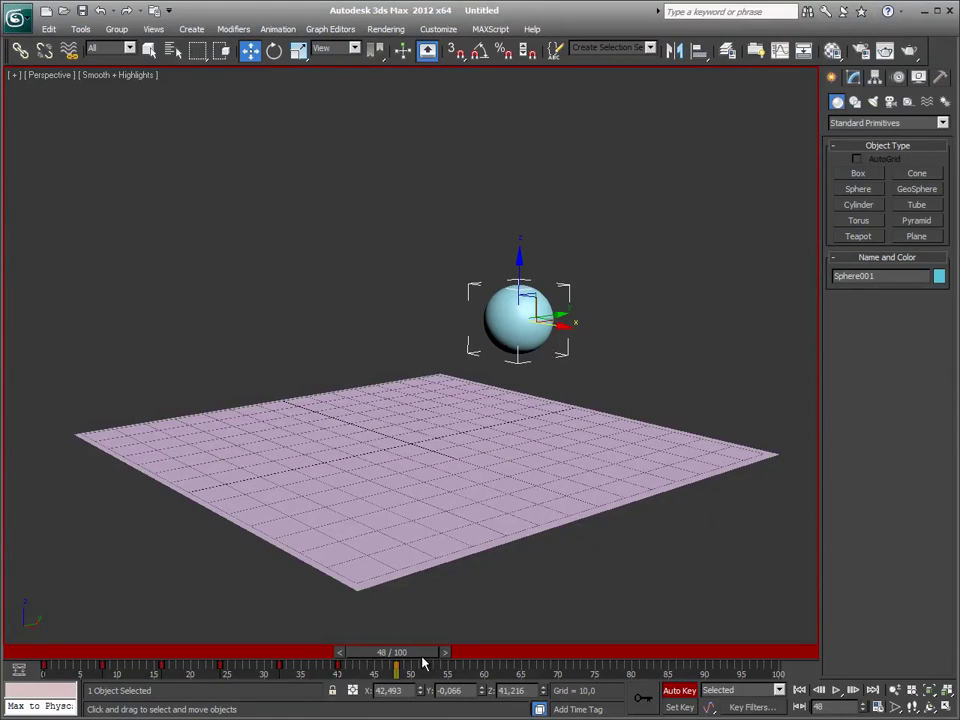
- Key the sphere down on the plane at frame 56, slid further along X
left_click_drag(422, 660, 485, 660)
key("w")
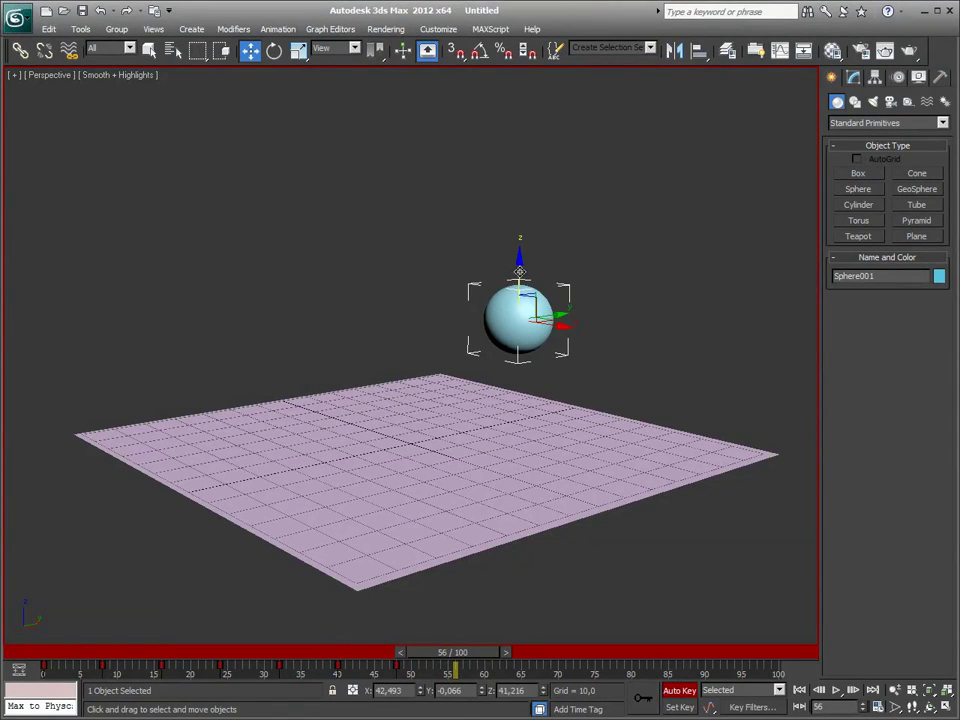
left_click_drag(522, 274, 538, 406)
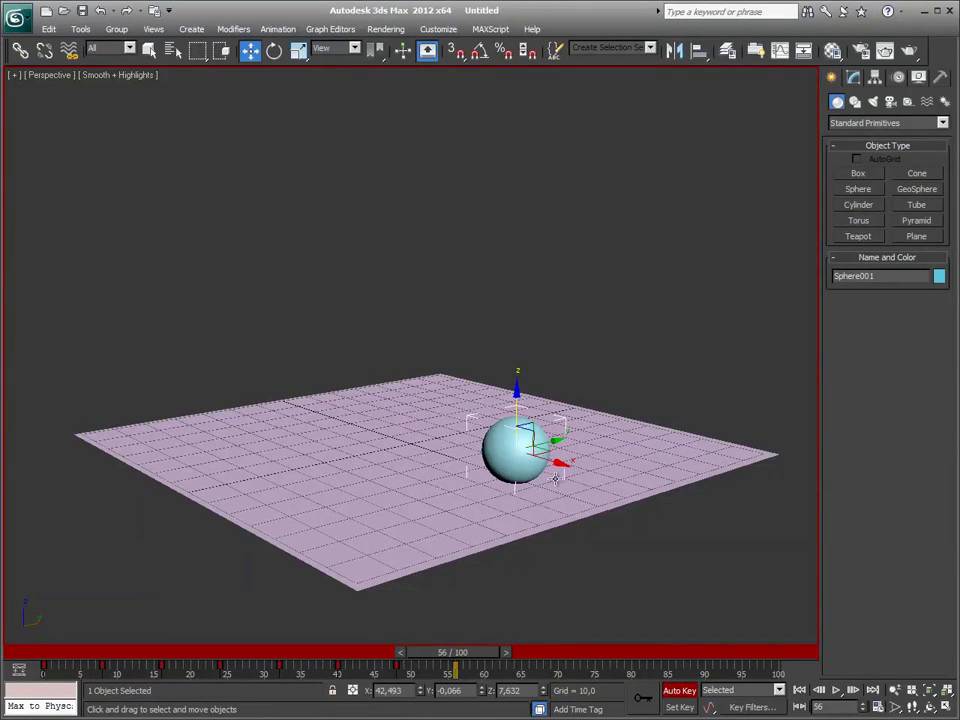
left_click_drag(552, 465, 640, 492)
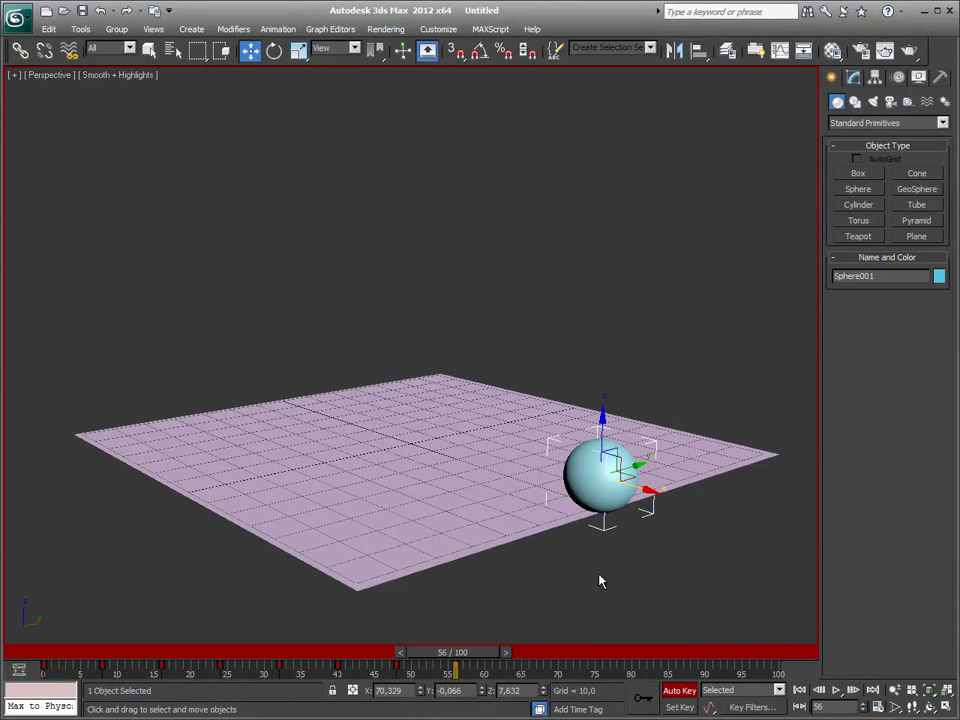
mouse_move(600, 581)
middle_mouse_down()
mouse_move(501, 540)
mouse_move(474, 617)
middle_mouse_up()
- Key the sphere lifted at frame 64, pushed along X and moved sideways along Y
left_click_drag(480, 651, 512, 655)
key("w")
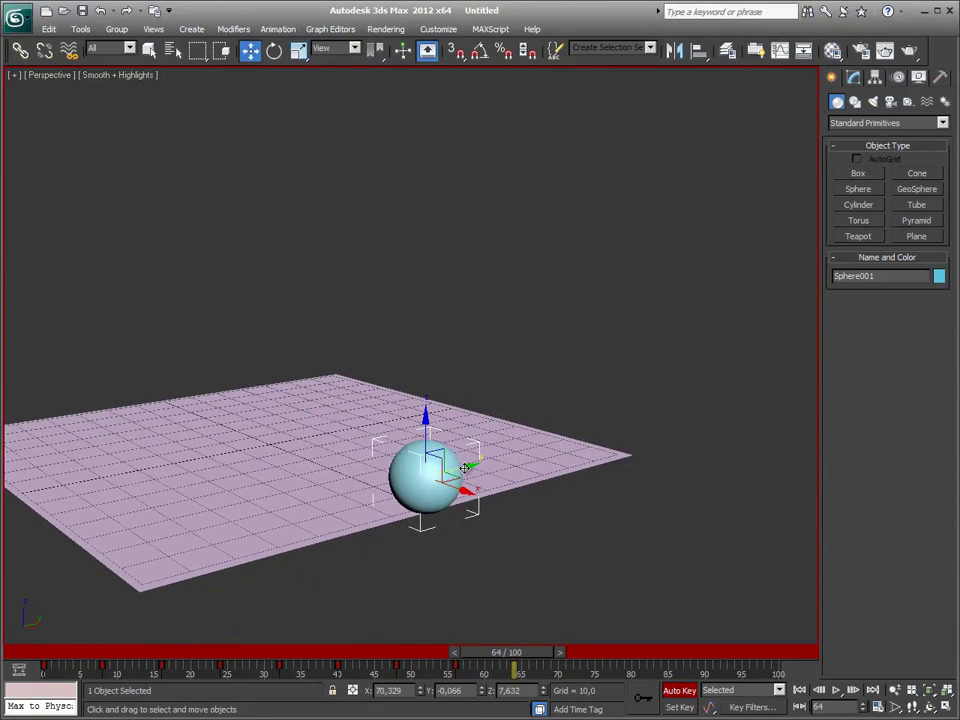
left_click_drag(427, 443, 428, 240)
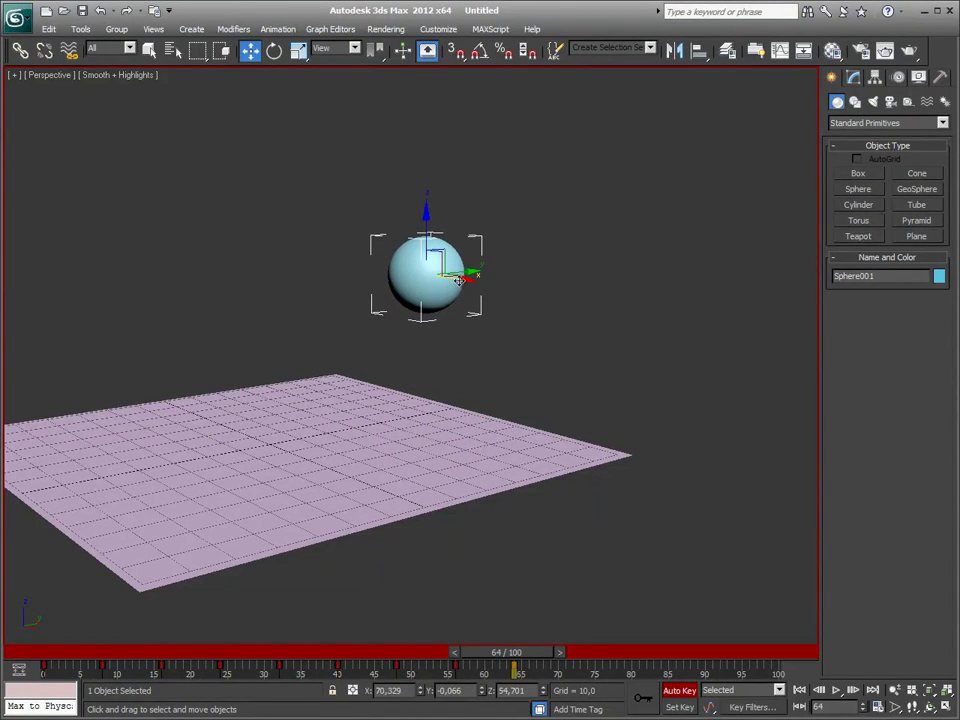
mouse_move(458, 281)
left_mouse_down()
mouse_move(740, 322)
mouse_move(765, 354)
left_mouse_up()
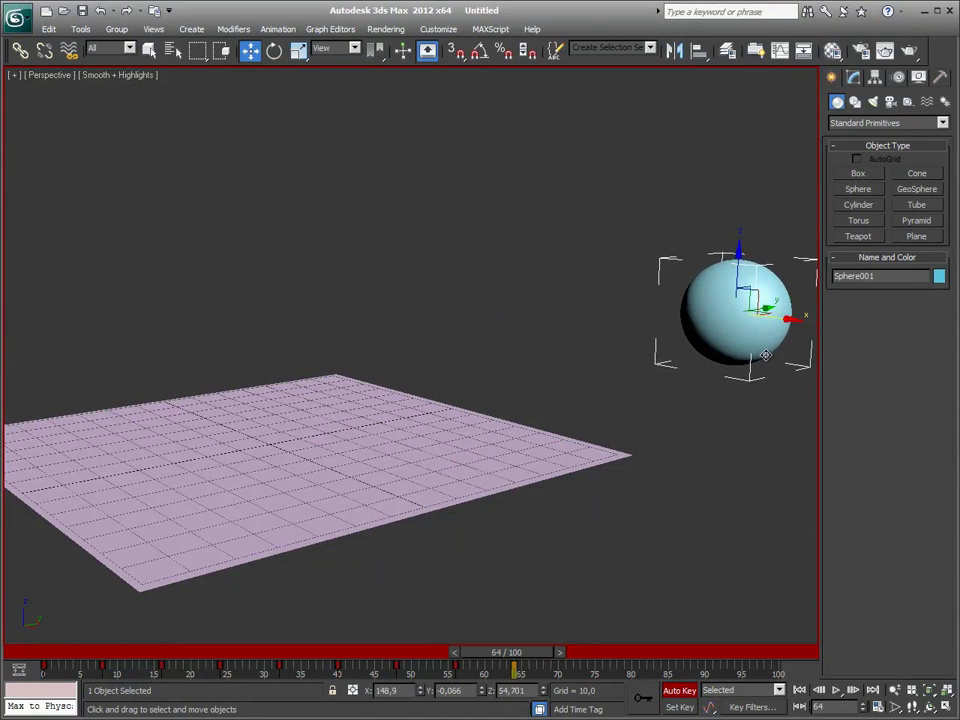
mouse_move(776, 364)
middle_mouse_down()
mouse_move(669, 381)
mouse_move(617, 360)
middle_mouse_up()
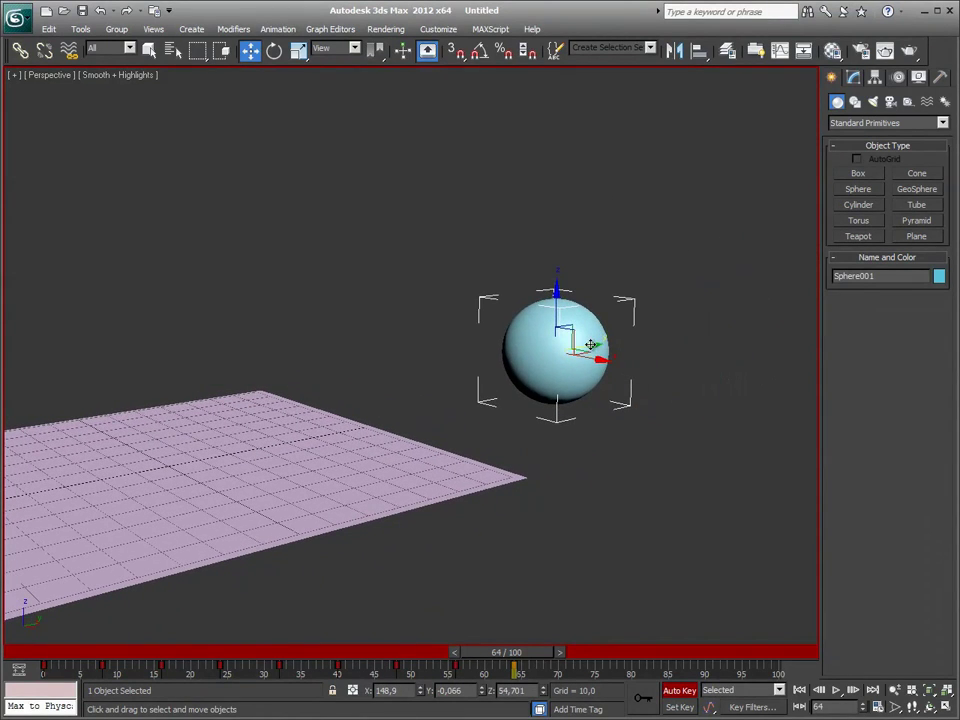
left_click_drag(591, 344, 735, 317)
mouse_move(489, 384)
middle_mouse_down("alt")
mouse_move(564, 377)
mouse_move(553, 394)
middle_mouse_up("alt")
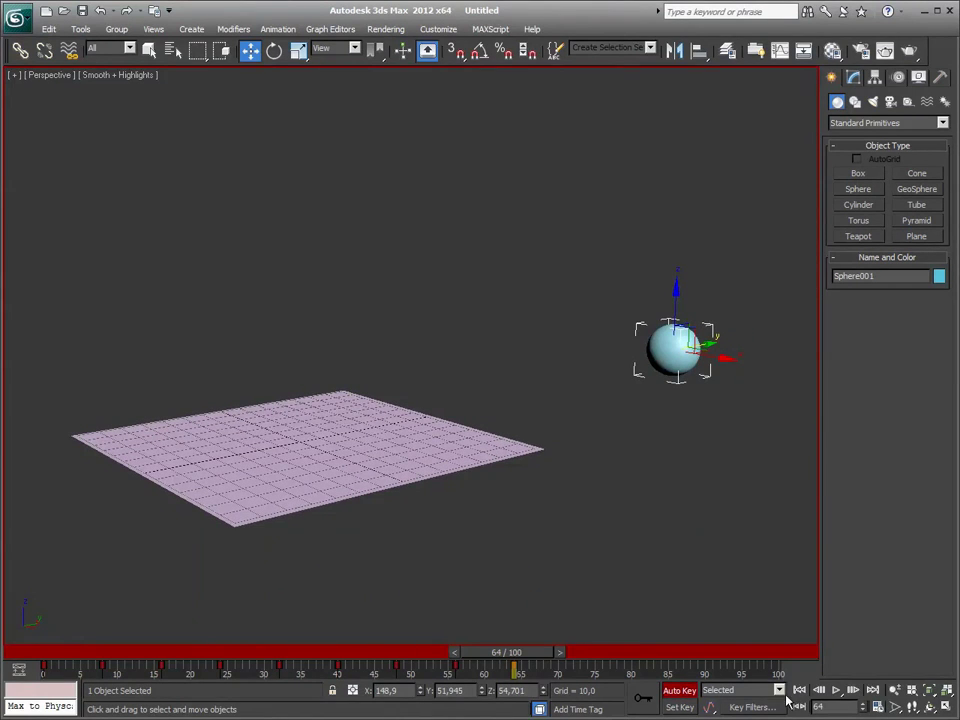
- Turn off Auto Key, play the bounce from the start while orbiting, then return to frame 0
left_click(679, 690)
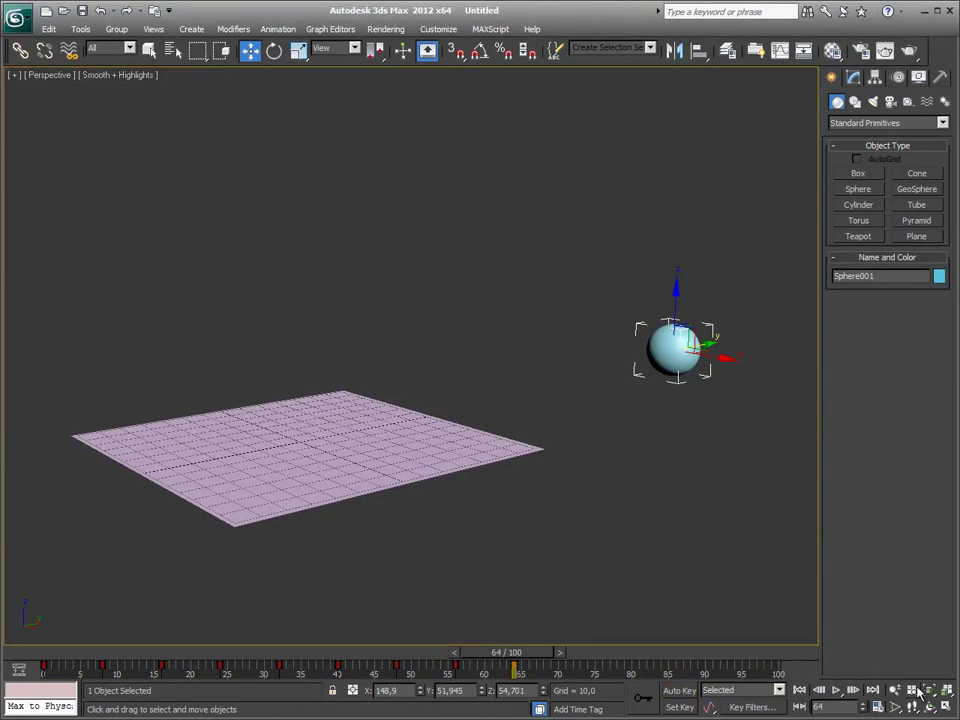
left_click(799, 690)
left_click(836, 690)
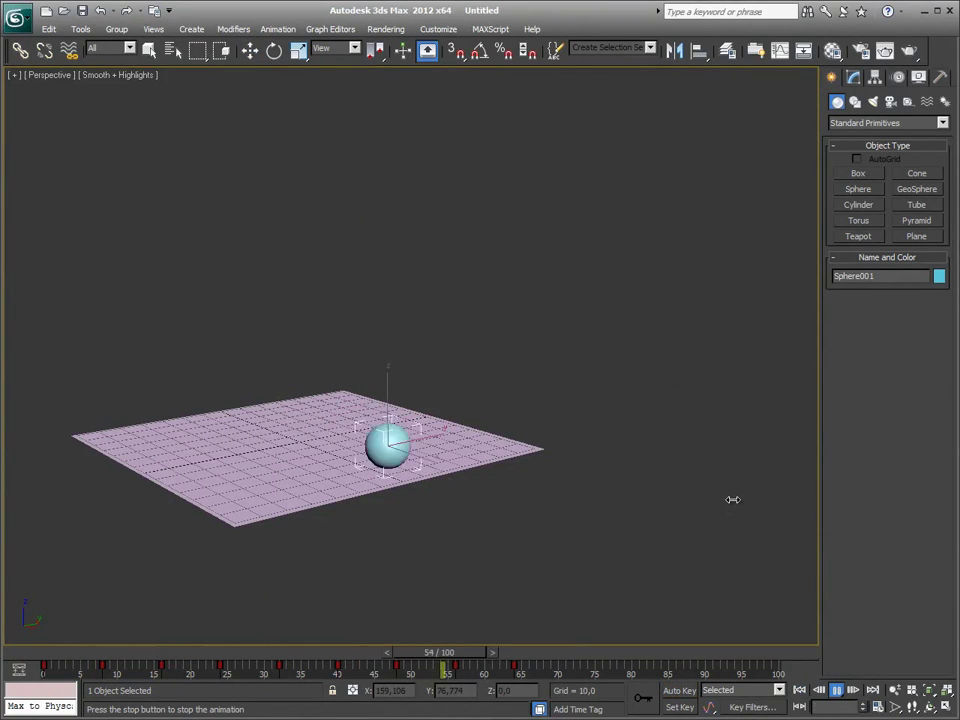
middle_click_drag(733, 499, 732, 499, "alt")
mouse_move(627, 522)
middle_mouse_down("alt")
mouse_move(574, 514)
mouse_move(622, 490)
middle_mouse_up("alt")
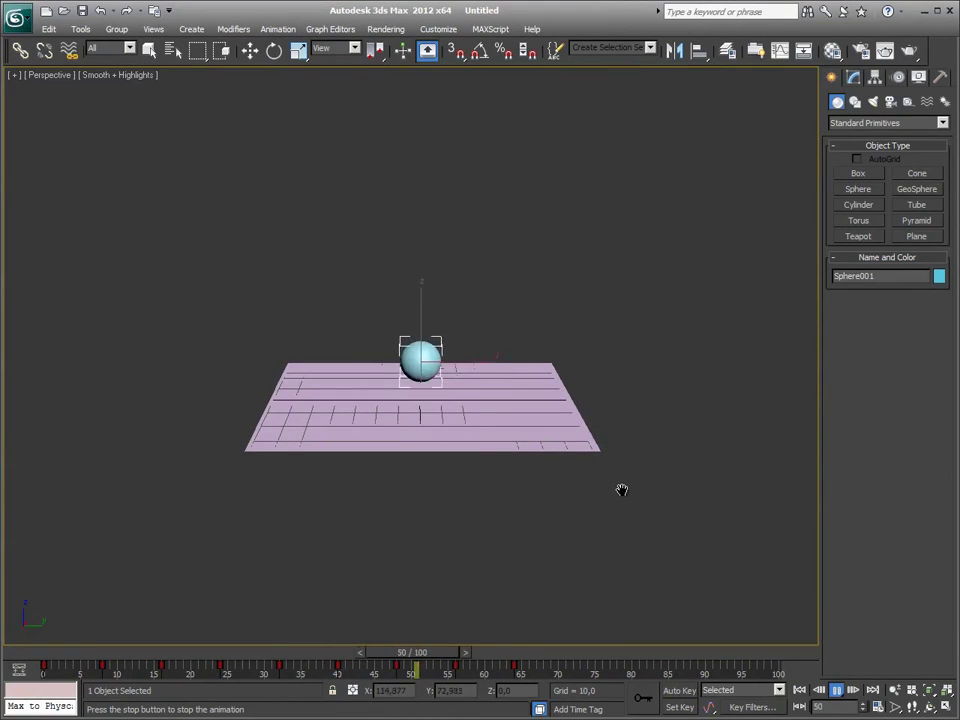
middle_click_drag(405, 534, 513, 532, "alt")
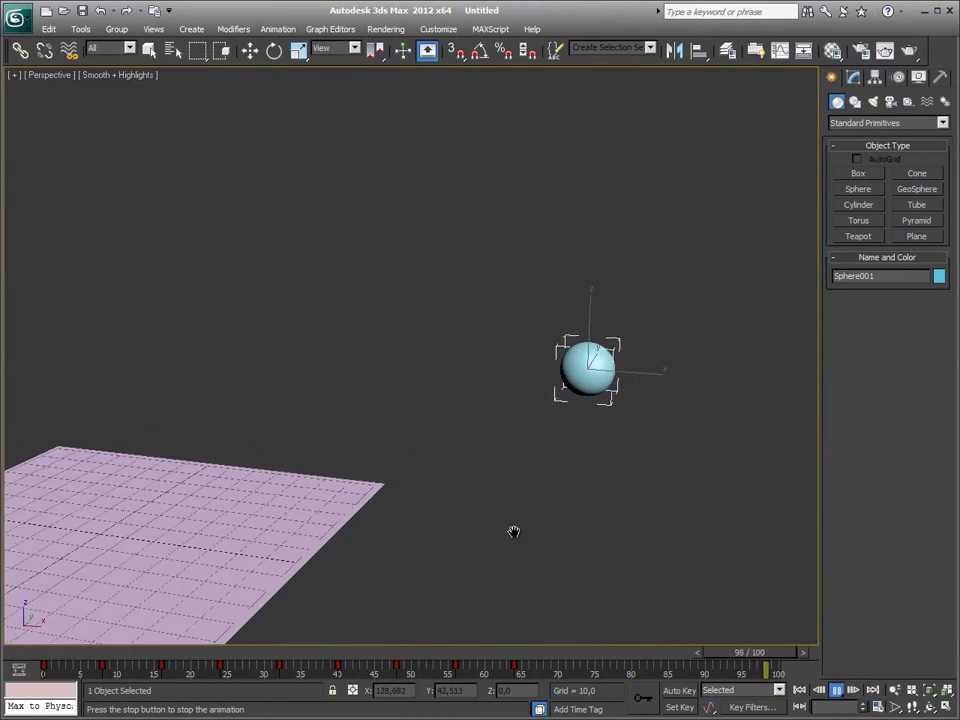
mouse_move(131, 663)
left_mouse_down()
mouse_move(386, 658)
mouse_move(43, 667)
left_mouse_up()
key("w")
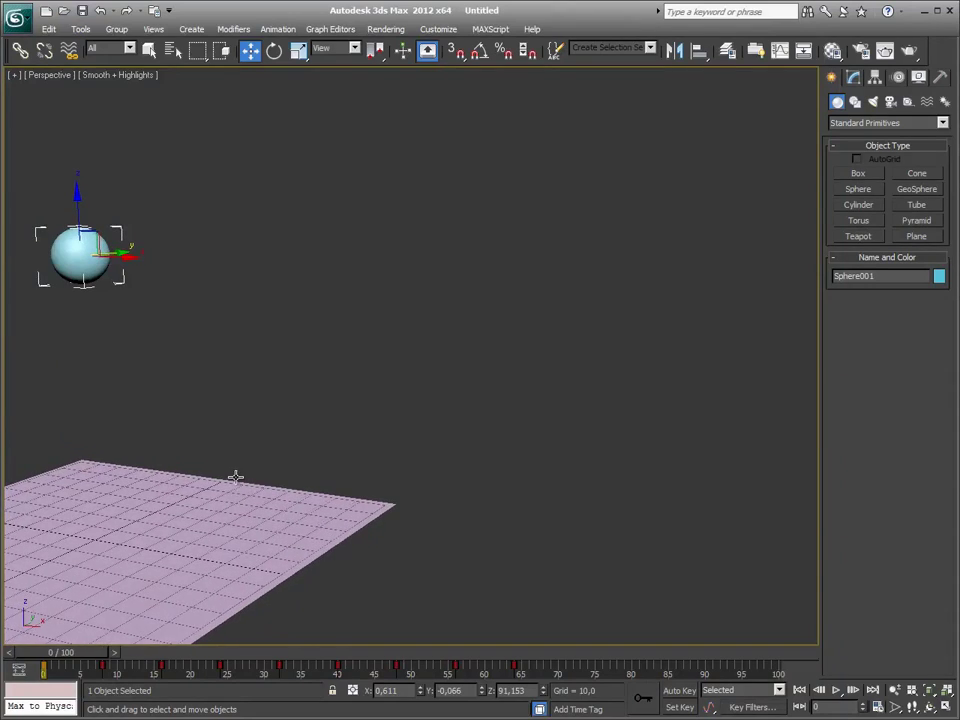
mouse_move(235, 477)
middle_mouse_down()
mouse_move(270, 484)
mouse_move(415, 457)
middle_mouse_up()
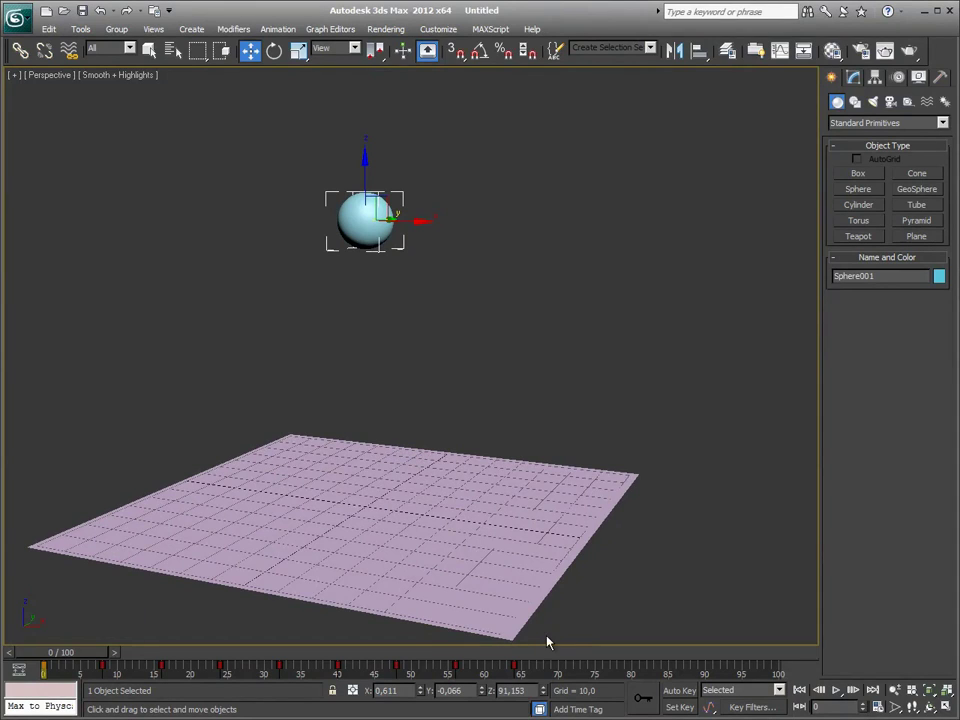
- Pick the top option in the Default In/Out Tangents flyout, then scrub toward the first landing
left_click(711, 712)
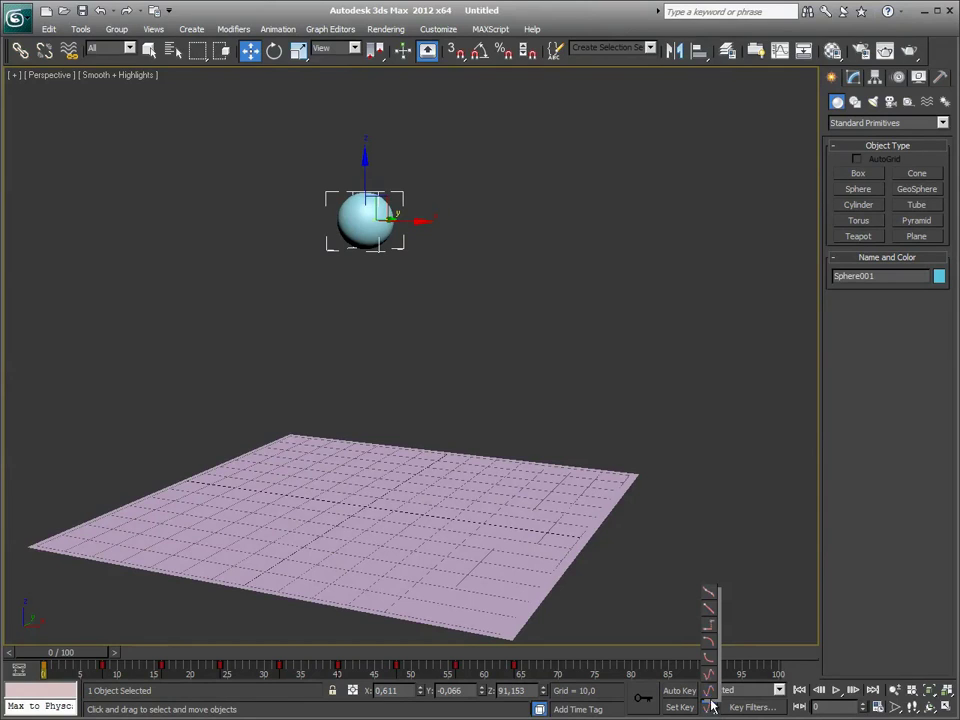
left_click_drag(711, 706, 709, 591)
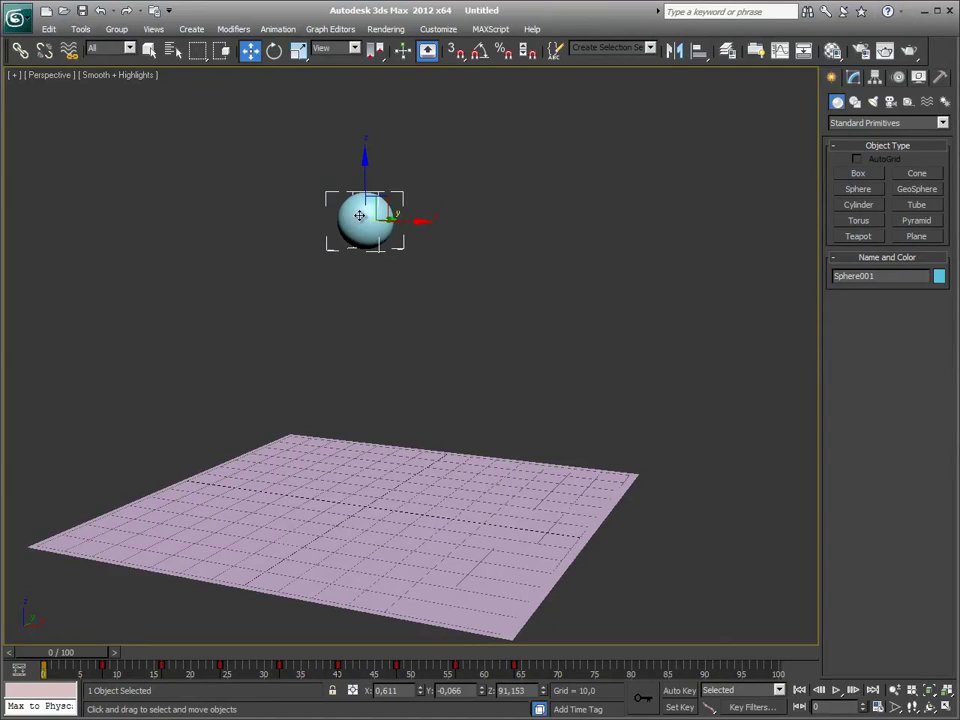
left_click_drag(73, 658, 127, 662)
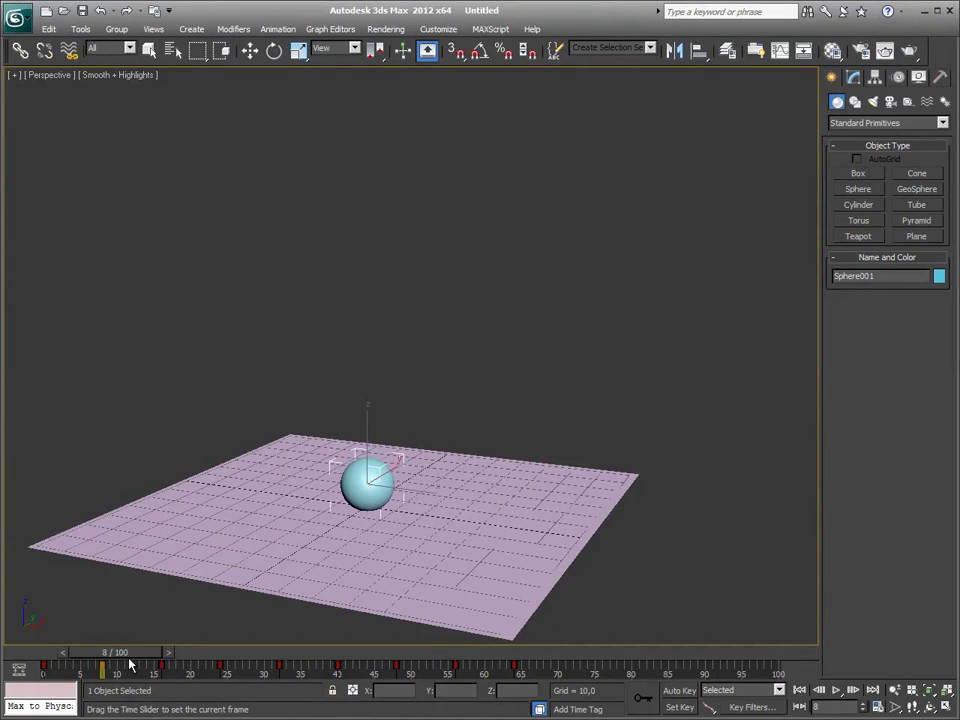
- Re-enable Auto Key and squash the sphere's Z scale to 90 percent at frame 8
left_click_drag(130, 664, 135, 664)
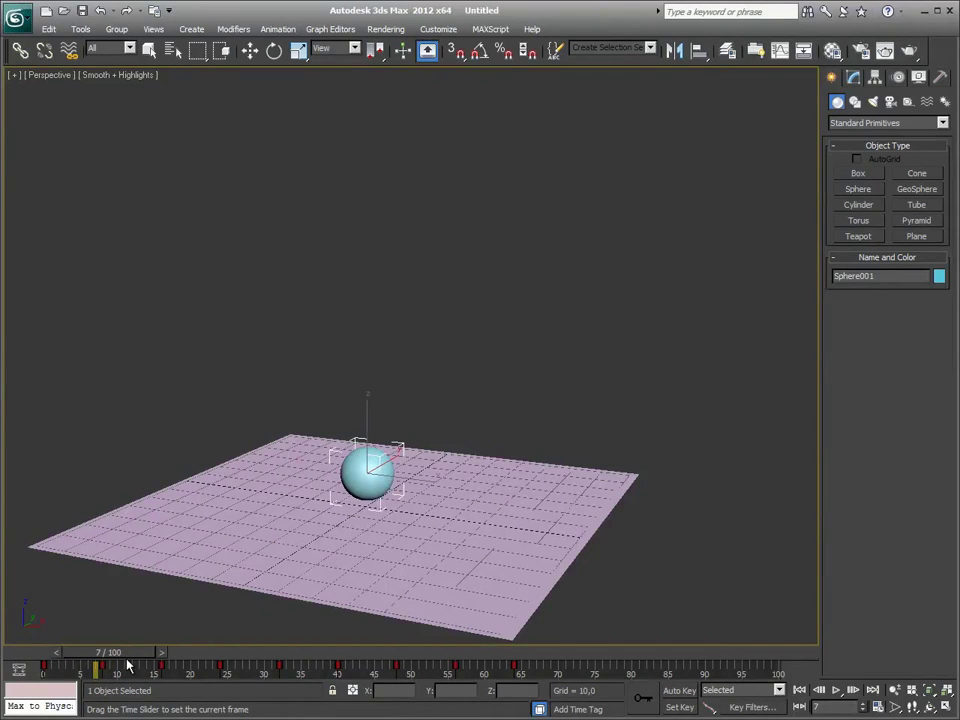
key(".")
key("w")
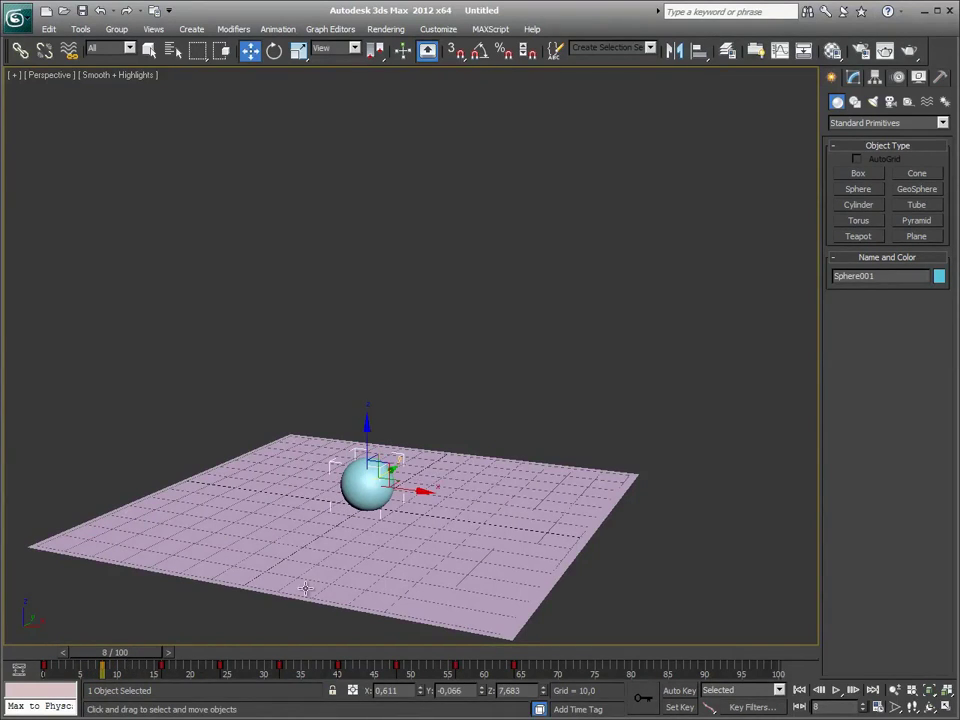
left_click(299, 51)
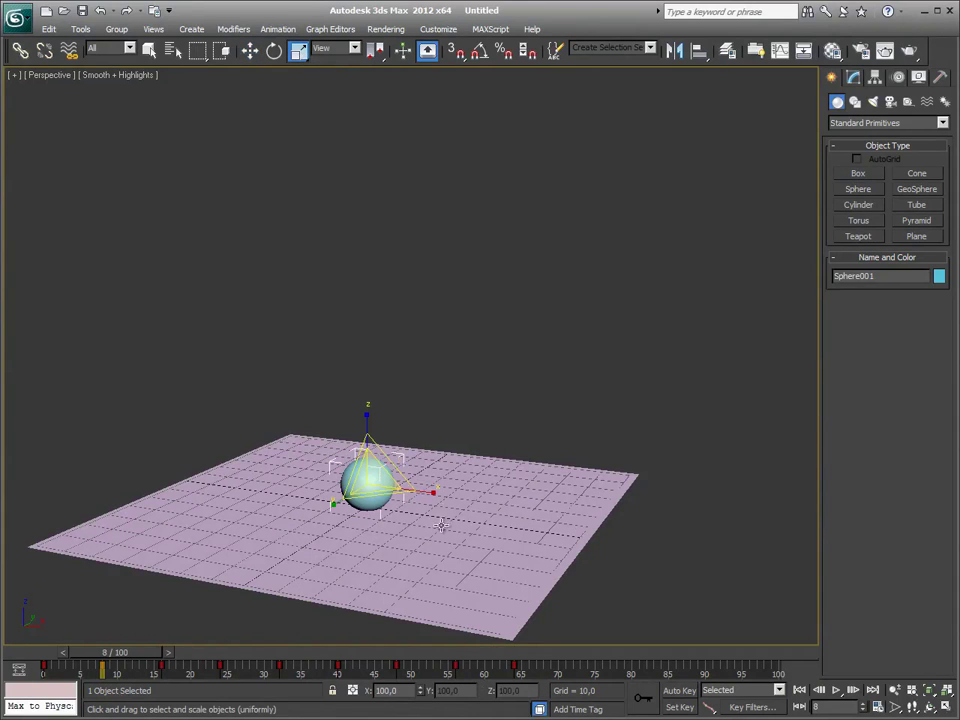
left_click(679, 691)
middle_click_drag(393, 517, 398, 513, "alt")
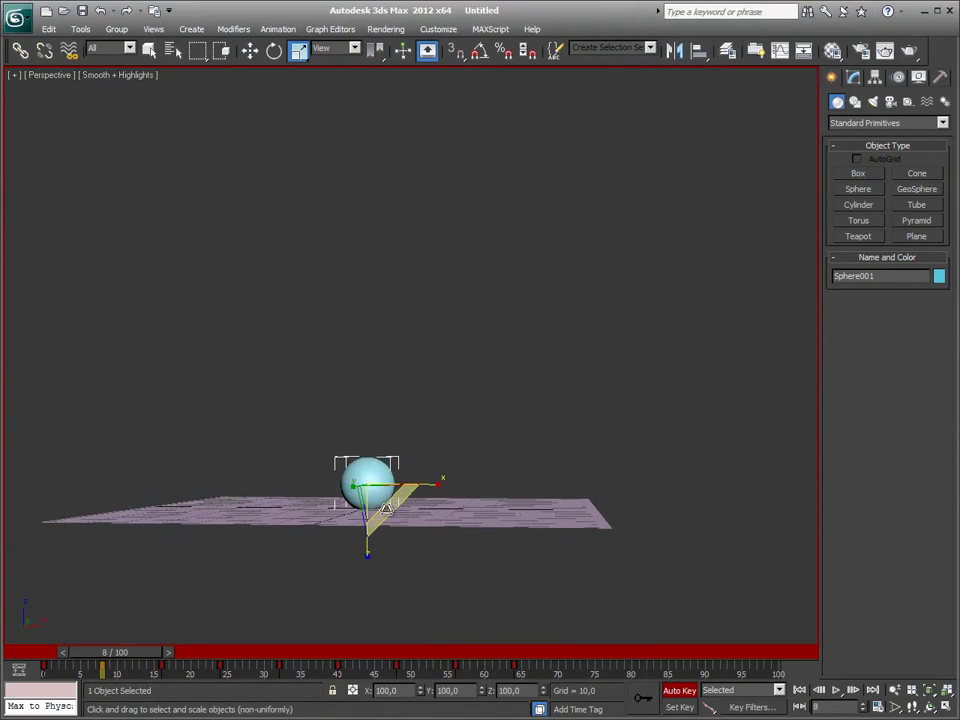
scroll(398, 513, "up", 5)
middle_click_drag(431, 407, 447, 391)
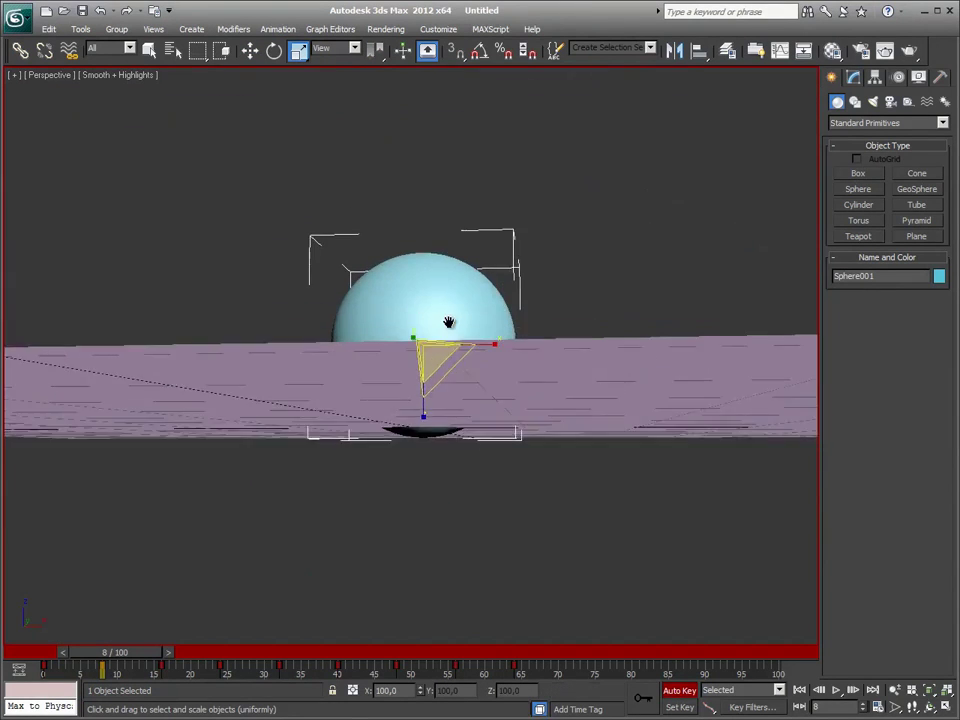
left_click_drag(422, 462, 421, 459)
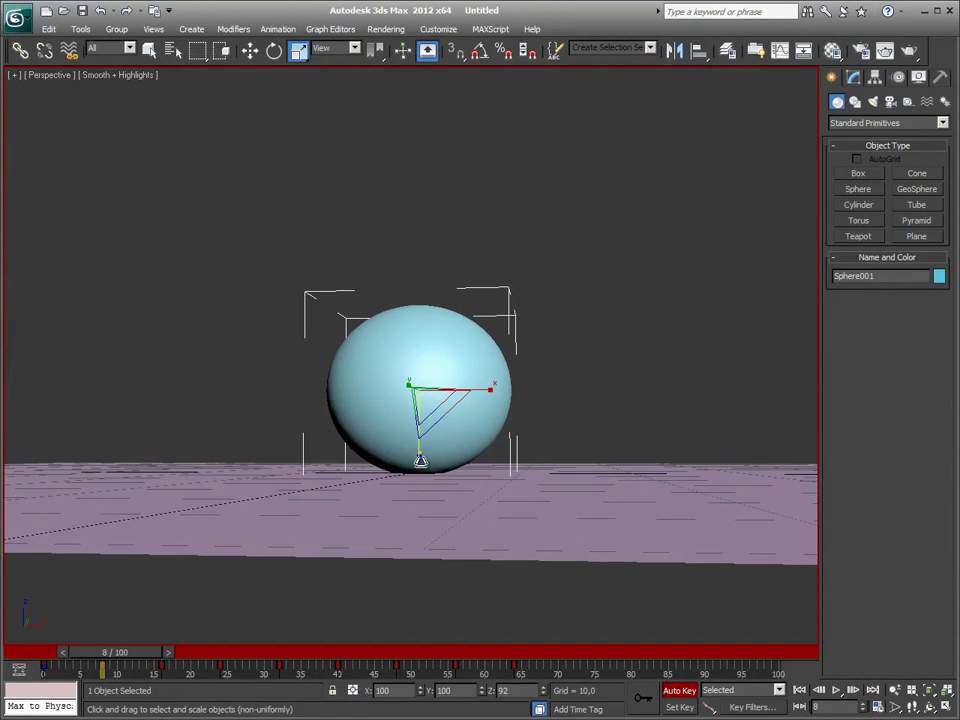
middle_click_drag(499, 480, 443, 508, "alt")
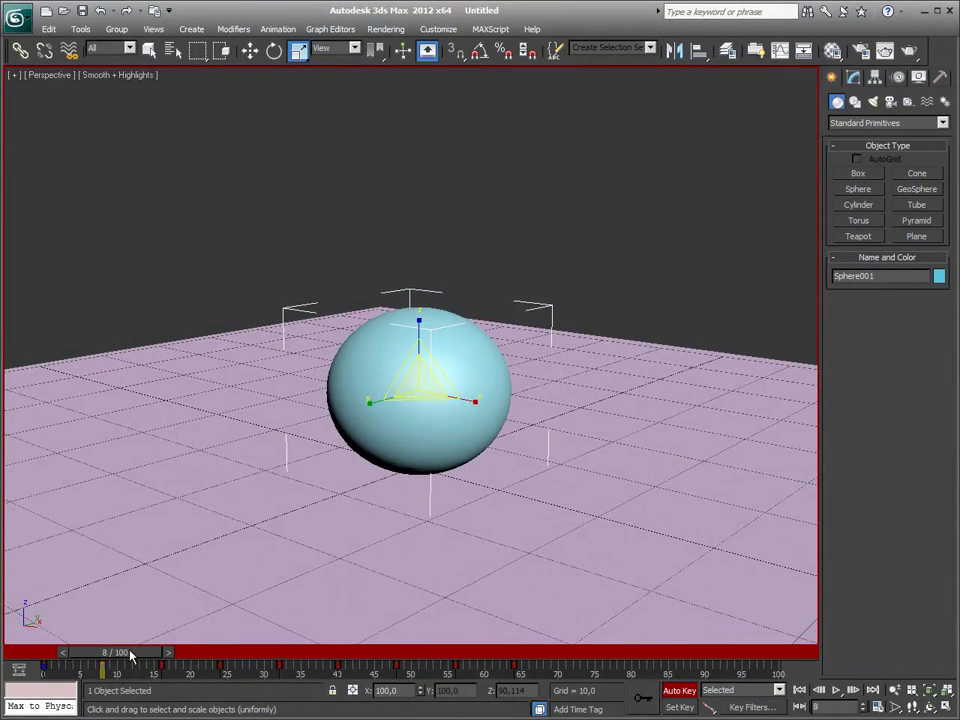
- Stretch the sphere to about 115 percent tall at frame 13
left_click_drag(126, 657, 159, 659)
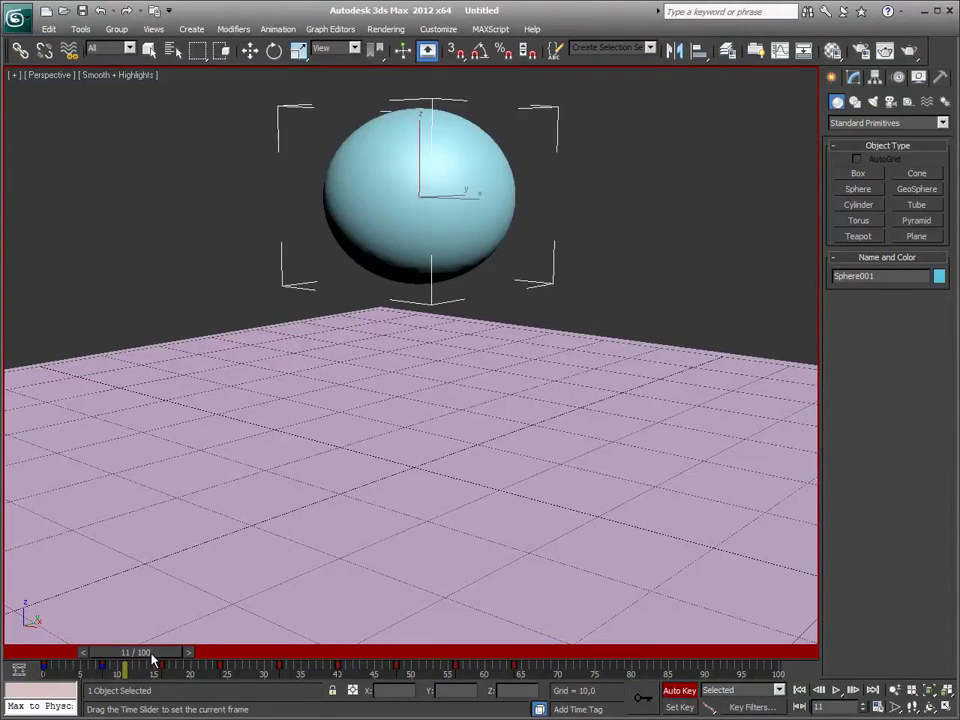
left_click_drag(159, 659, 163, 659)
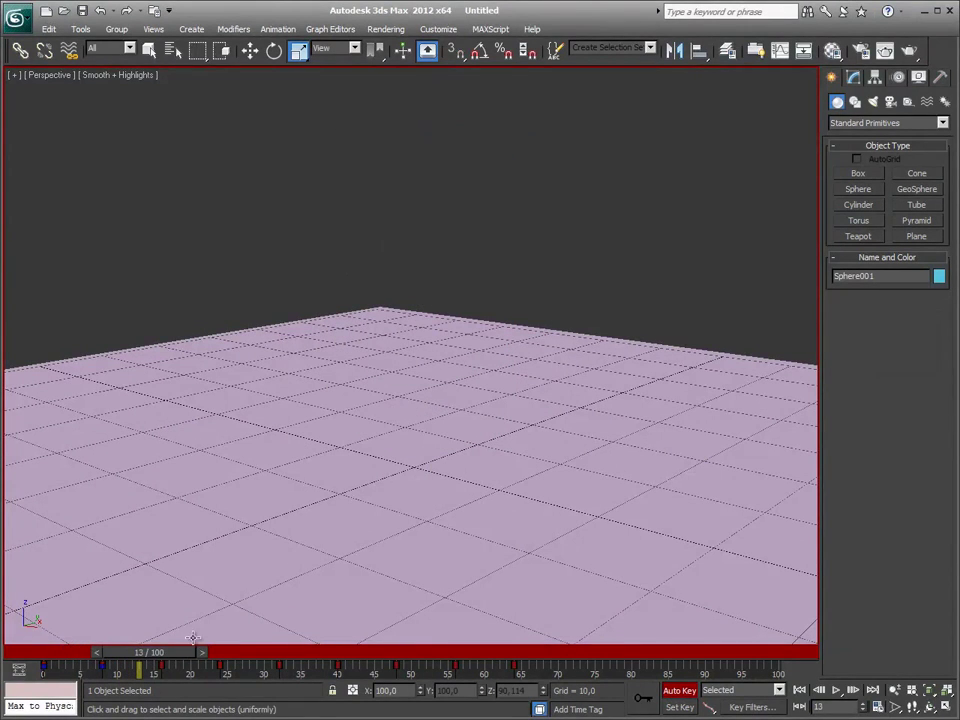
scroll(424, 317, "down", 3)
scroll(407, 381, "down", 3)
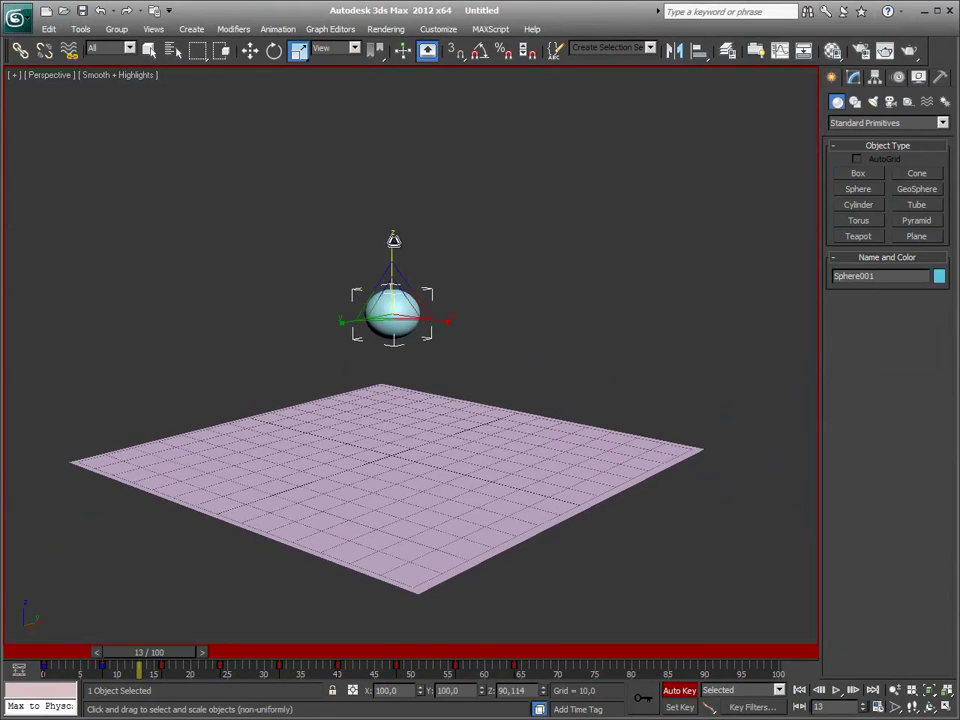
left_click_drag(391, 236, 394, 220)
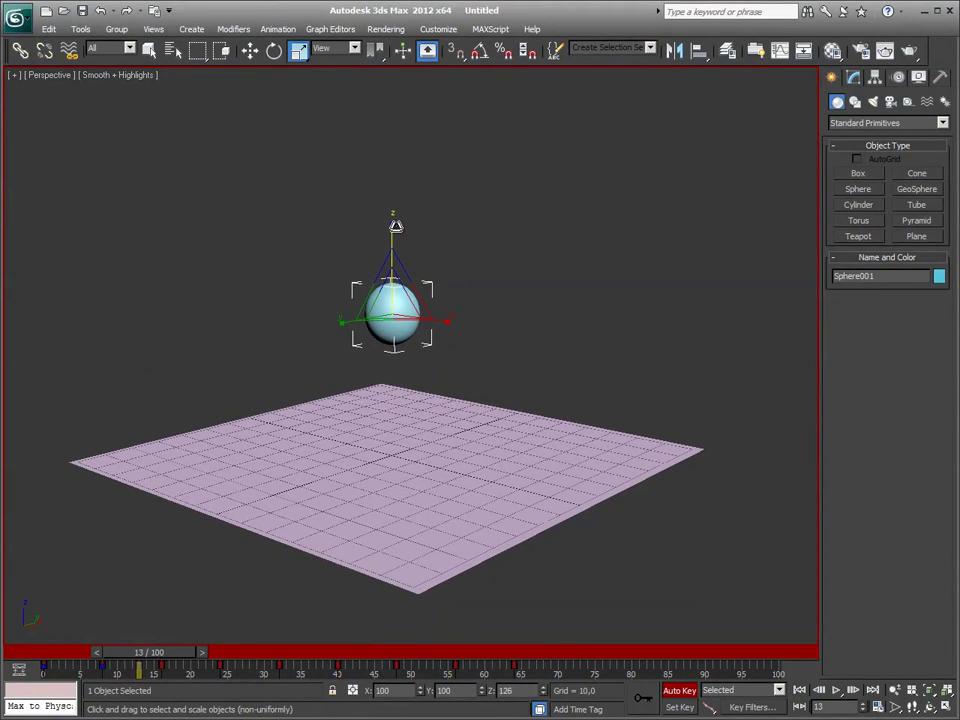
- Rescale the stretched sphere toward a rounder shape at frame 16
left_click_drag(186, 653, 201, 657)
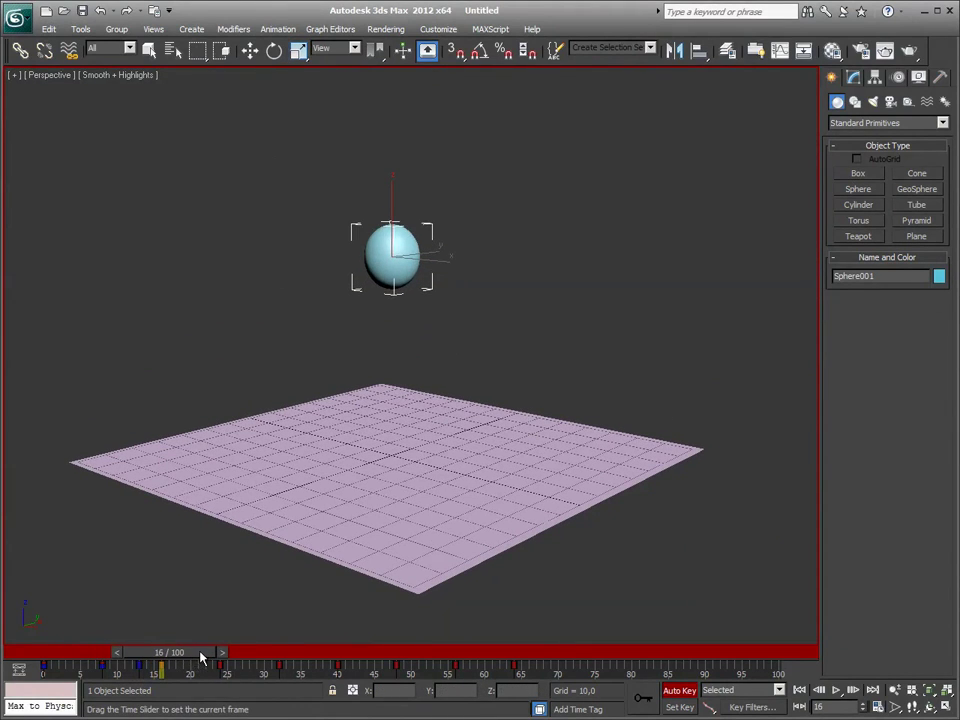
key("r")
left_click_drag(399, 188, 399, 199)
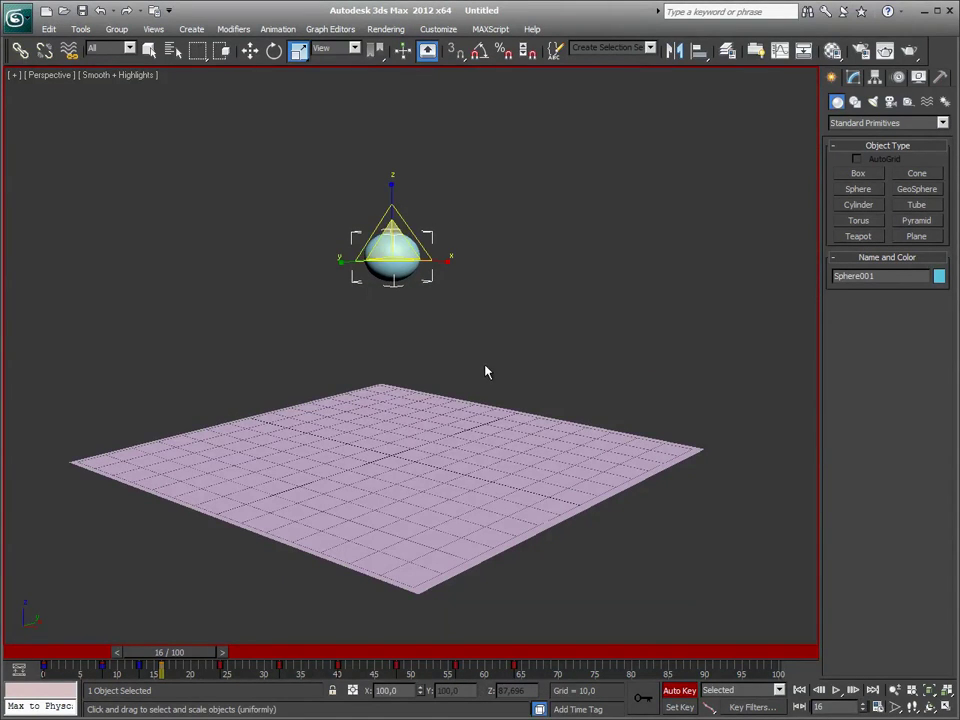
mouse_move(486, 371)
middle_mouse_down("alt")
mouse_move(439, 356)
mouse_move(480, 375)
middle_mouse_up("alt")
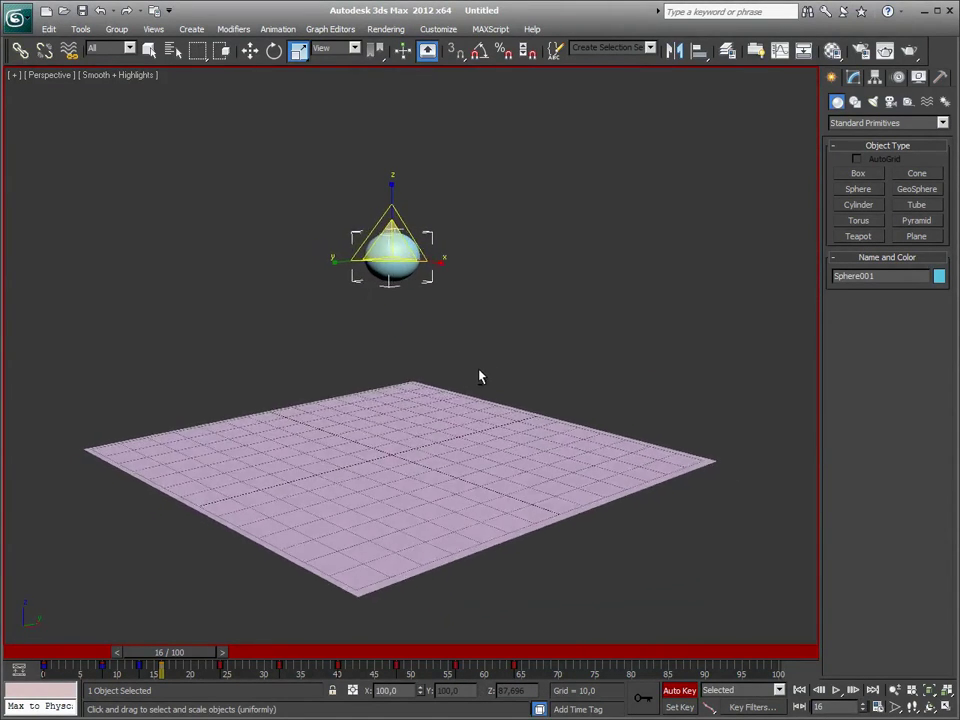
left_click_drag(394, 200, 390, 184)
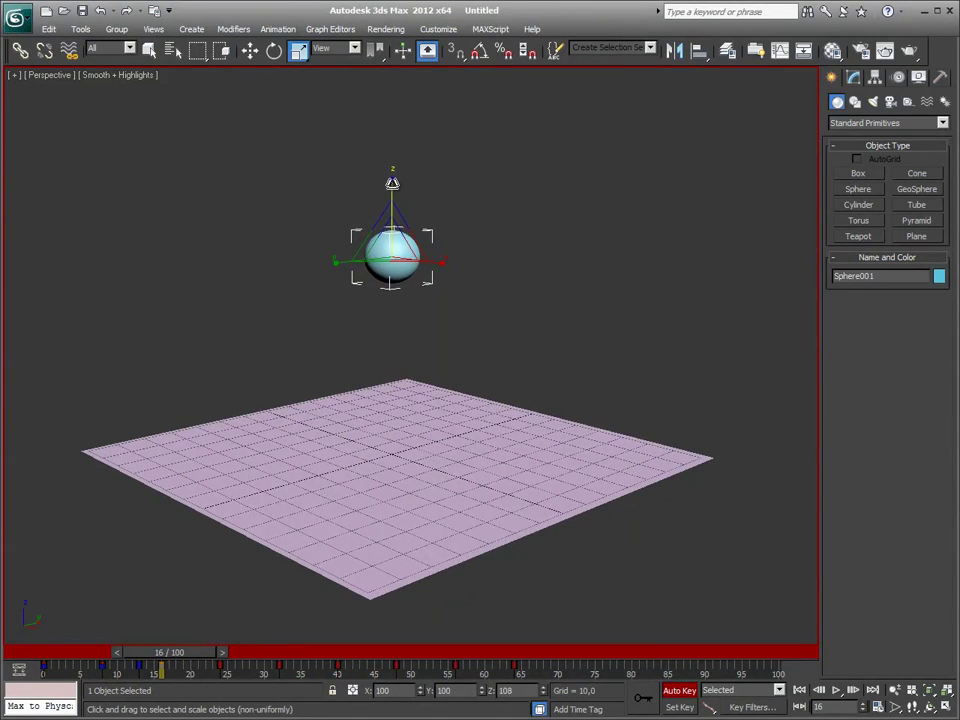
mouse_move(193, 653)
left_mouse_down()
mouse_move(241, 657)
mouse_move(222, 657)
left_mouse_up()
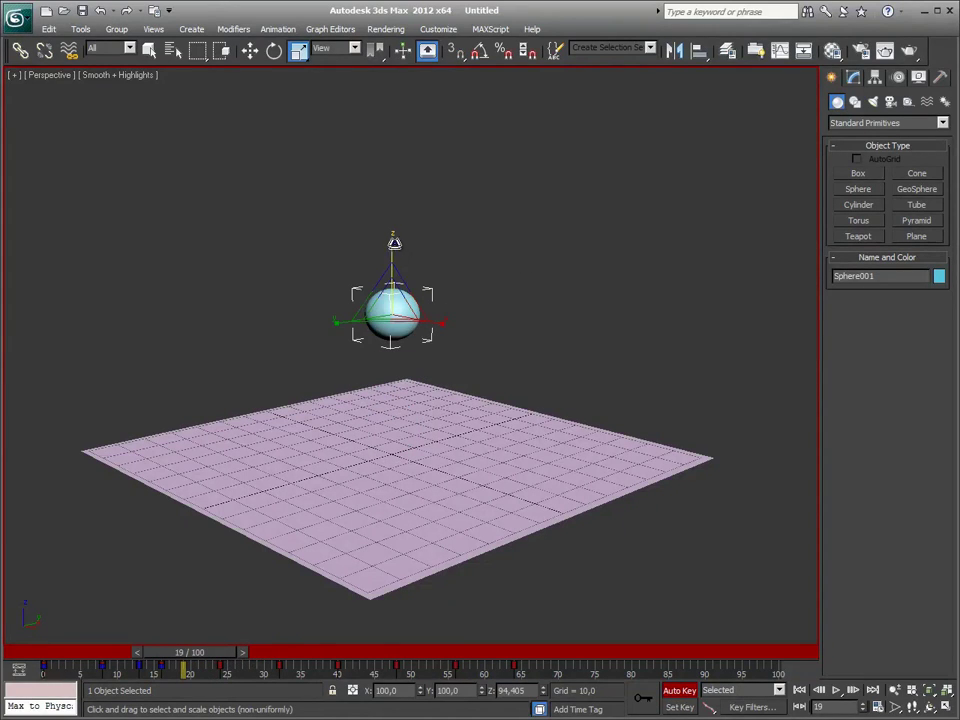
- Squash the sphere to 75 percent at frame 24 and round it again at frame 27
left_click_drag(210, 652, 236, 654)
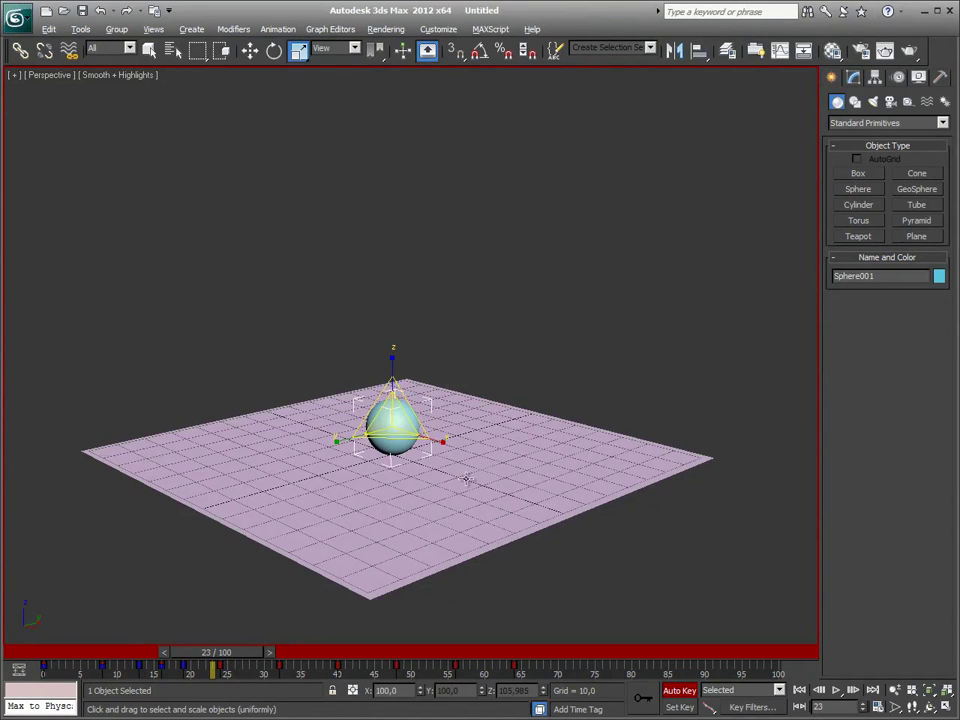
middle_click_drag(466, 480, 504, 458, "alt")
scroll(443, 484, "up", 5)
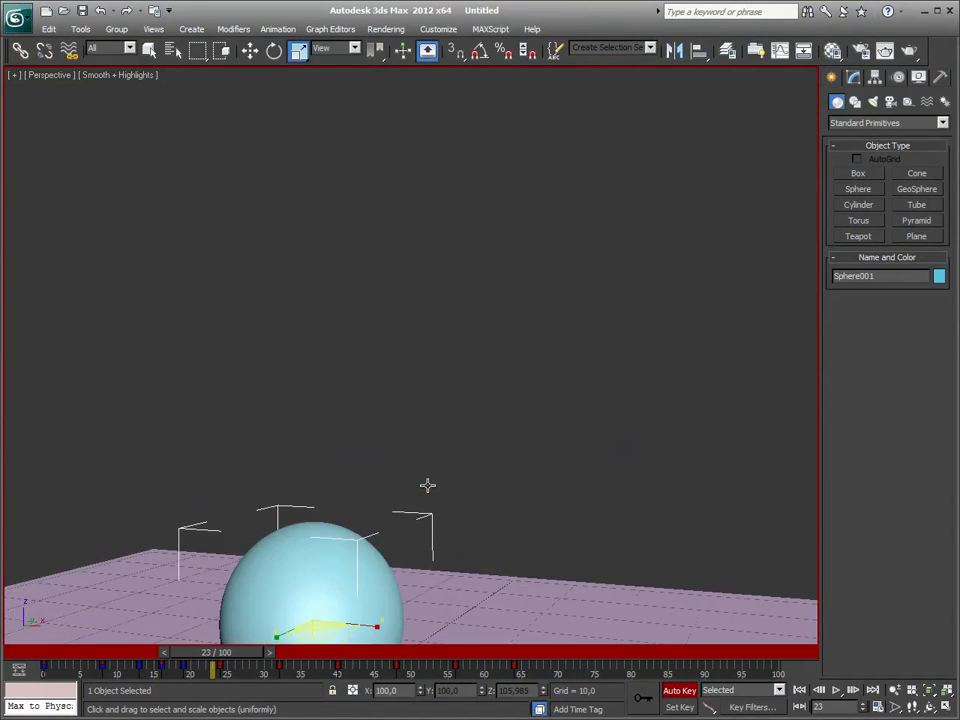
scroll(430, 400, "down", 3)
left_click_drag(251, 654, 257, 654)
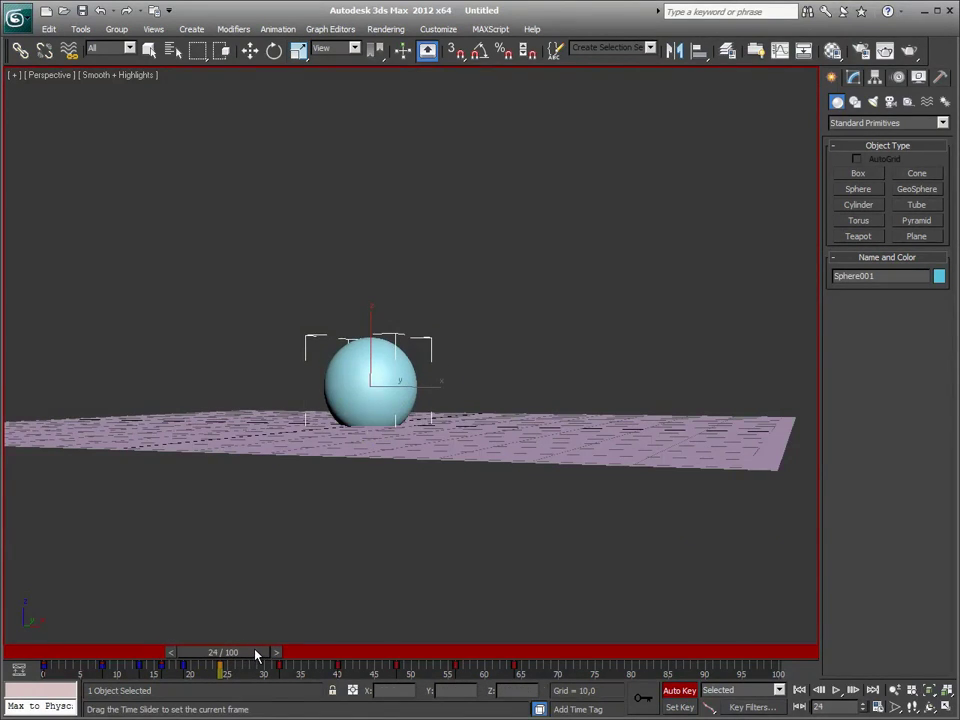
left_click_drag(375, 450, 383, 438)
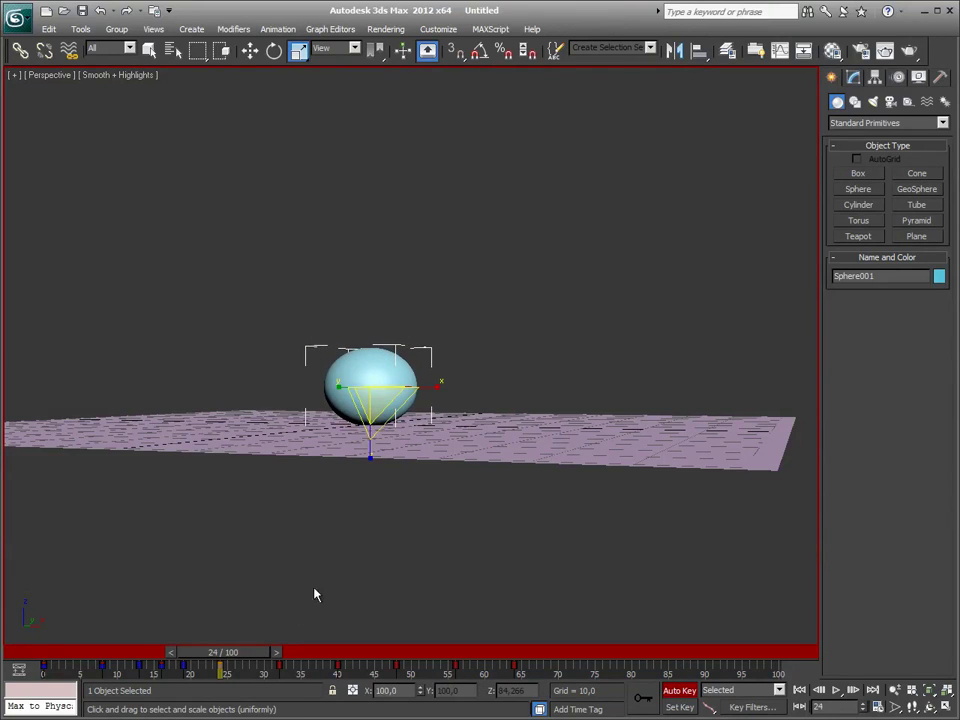
left_click_drag(255, 657, 277, 657)
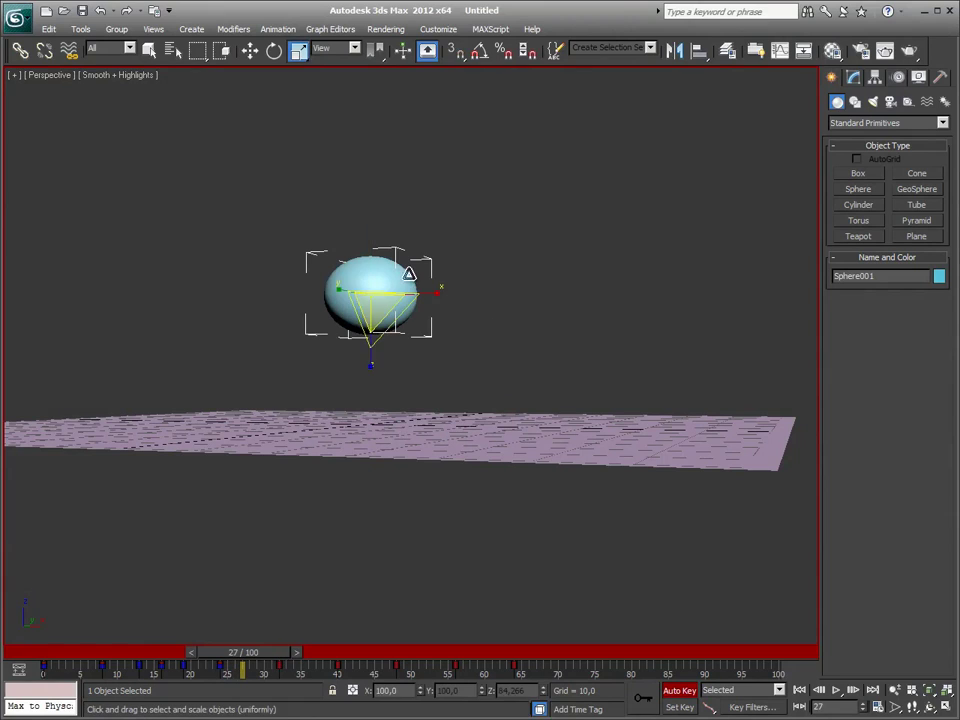
left_click_drag(371, 365, 373, 377)
- Squash the sphere at frames 30 and 39, restoring it round at 33 and 43
left_click_drag(262, 656, 310, 660)
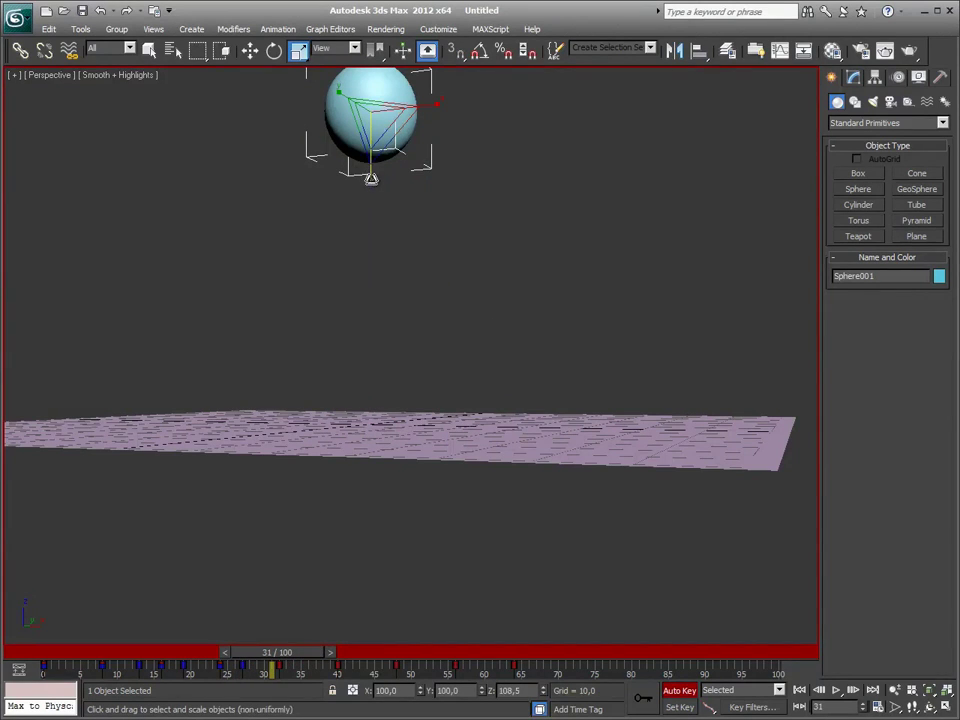
left_click_drag(371, 178, 375, 165)
middle_click_drag(441, 336, 400, 617, "alt")
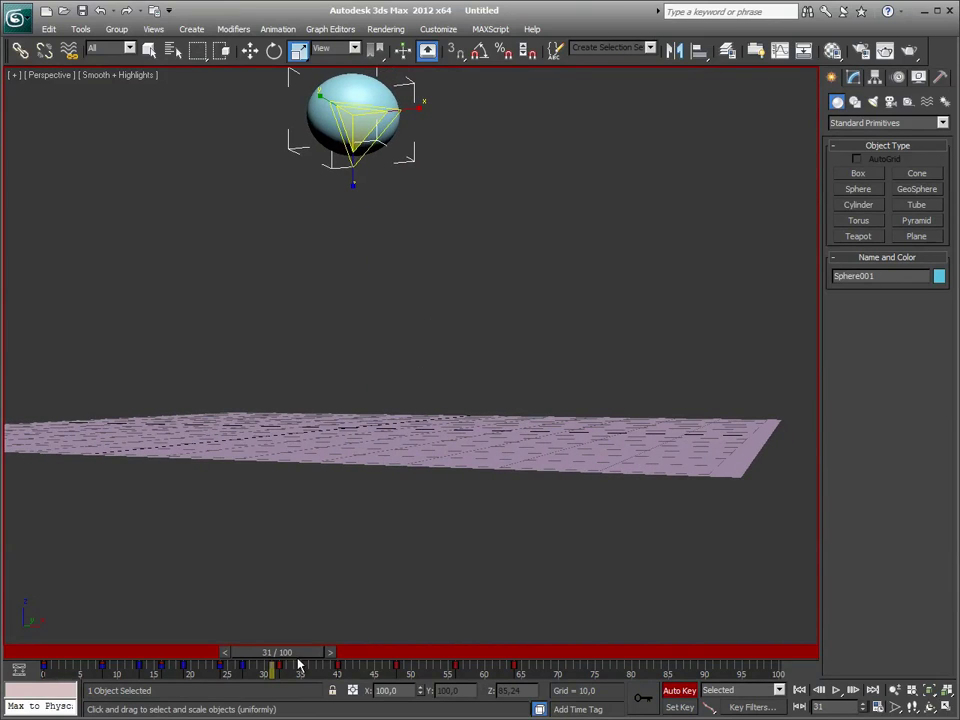
mouse_move(298, 660)
left_mouse_down()
mouse_move(350, 660)
mouse_move(321, 660)
left_mouse_up()
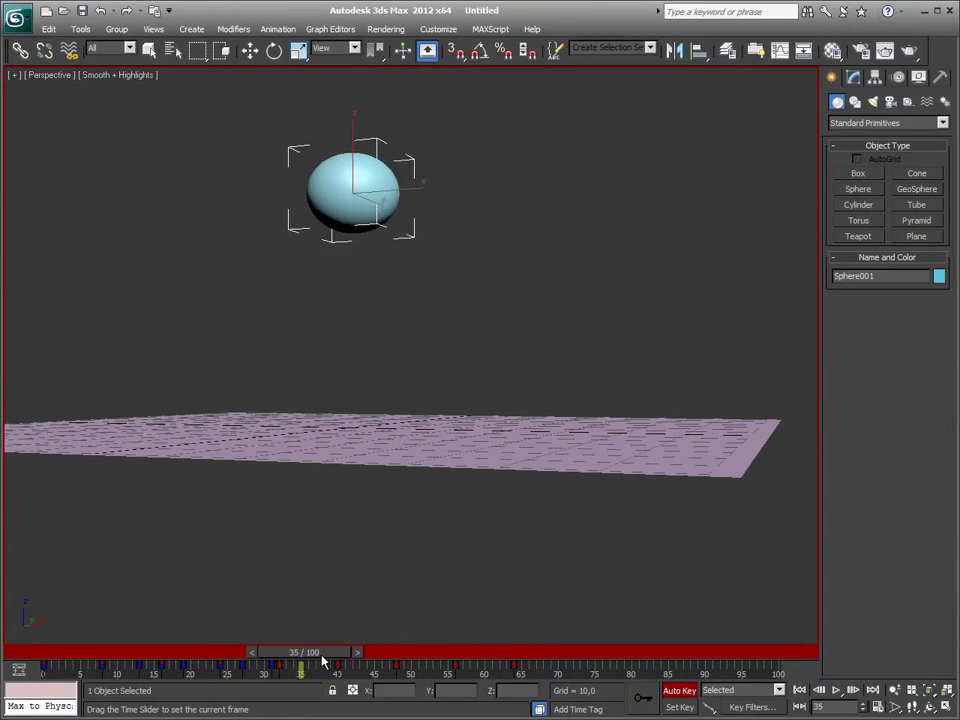
left_click_drag(349, 264, 356, 272)
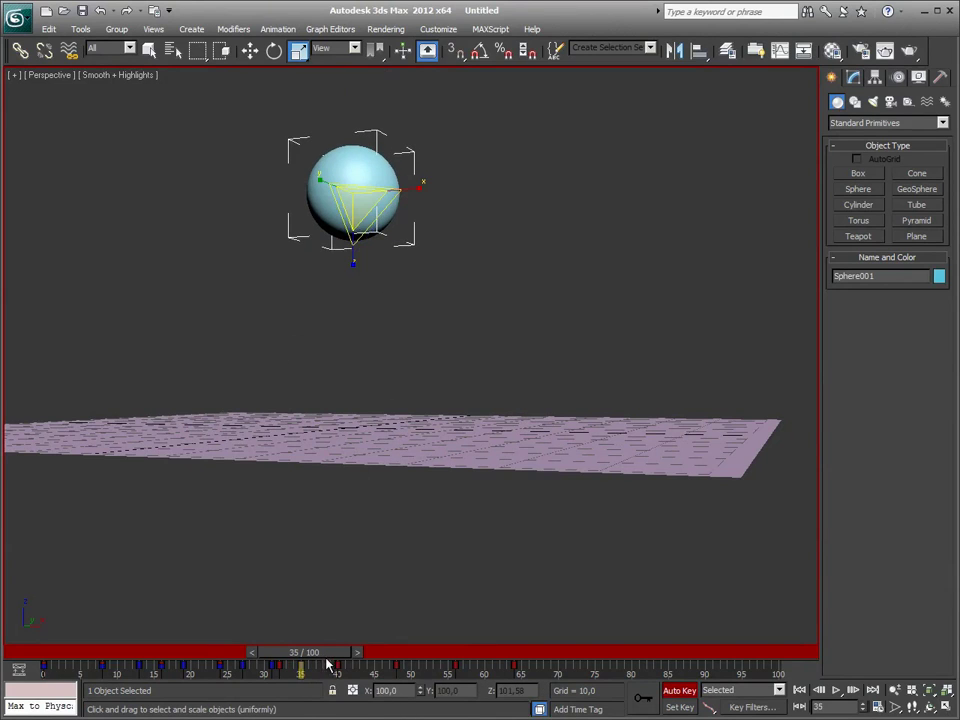
left_click_drag(304, 654, 352, 657)
left_click_drag(352, 425, 351, 443)
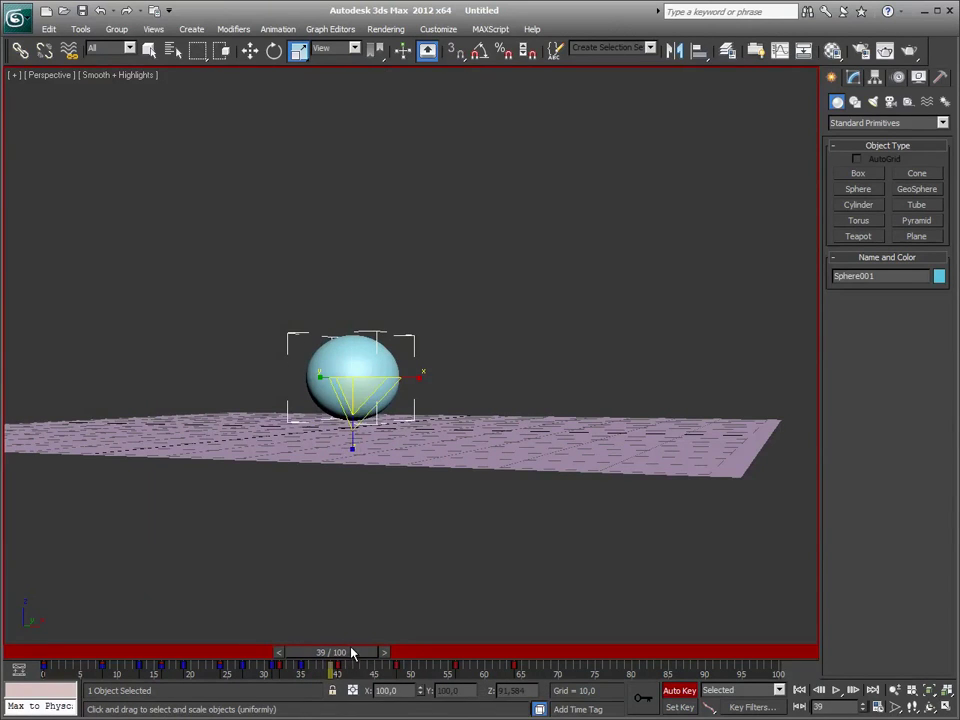
left_click_drag(351, 649, 381, 649)
left_click_drag(401, 441, 403, 407)
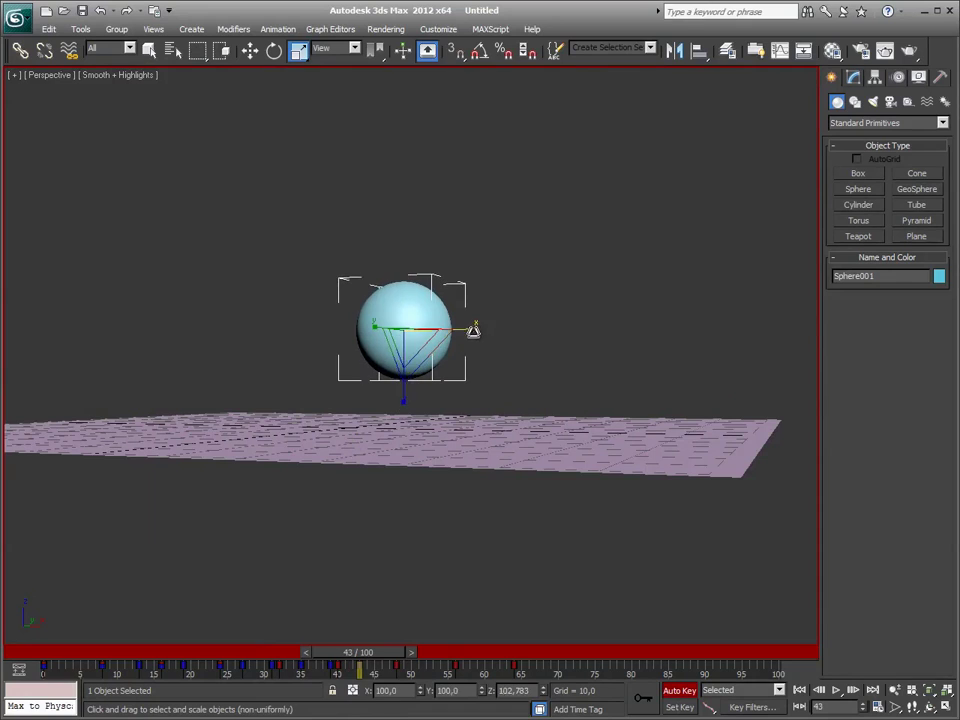
- Step through frames 48 to 63 adjusting the later bounces, then return to frame 27
left_click_drag(365, 652, 469, 652)
middle_click_drag(713, 594, 590, 517, "alt")
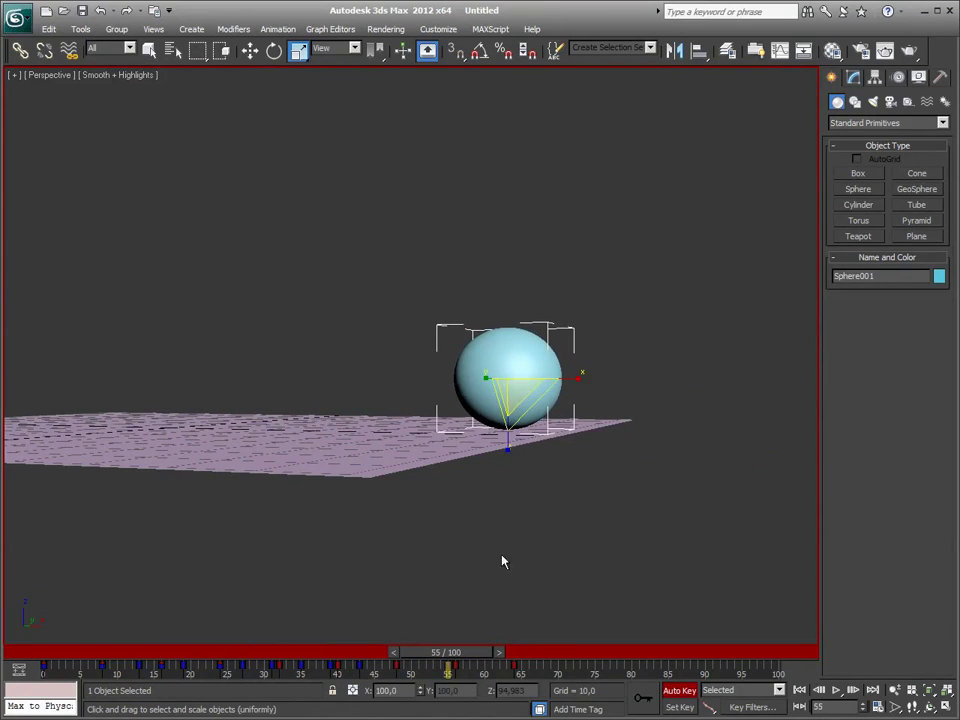
mouse_move(446, 652)
left_mouse_down()
mouse_move(508, 656)
mouse_move(495, 654)
left_mouse_up()
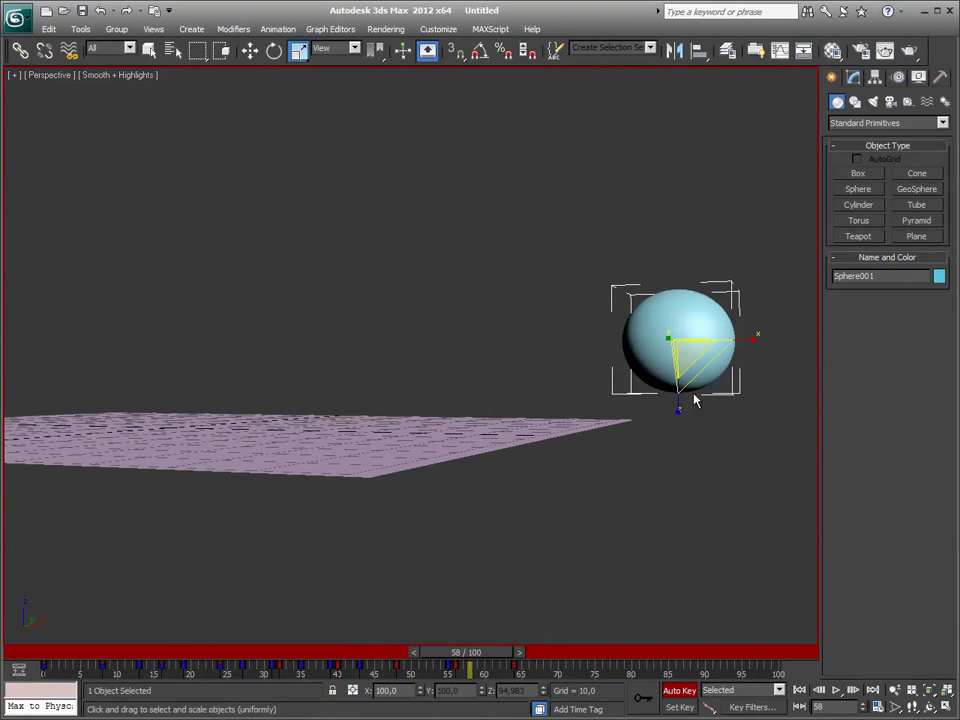
middle_click_drag(681, 411, 575, 478, "alt")
left_click_drag(466, 652, 500, 652)
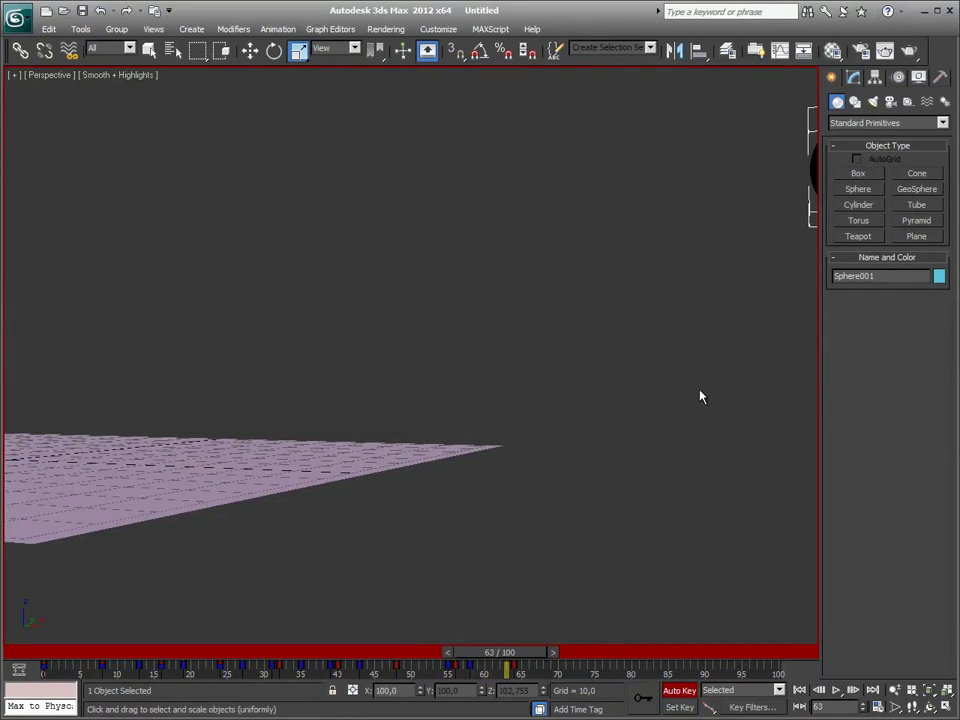
middle_click_drag(698, 396, 337, 272, "alt")
left_click_drag(508, 652, 242, 652)
- Turn Auto Key off, play the squash-and-stretch bounce from the start, then stop at frame 0
key("n")
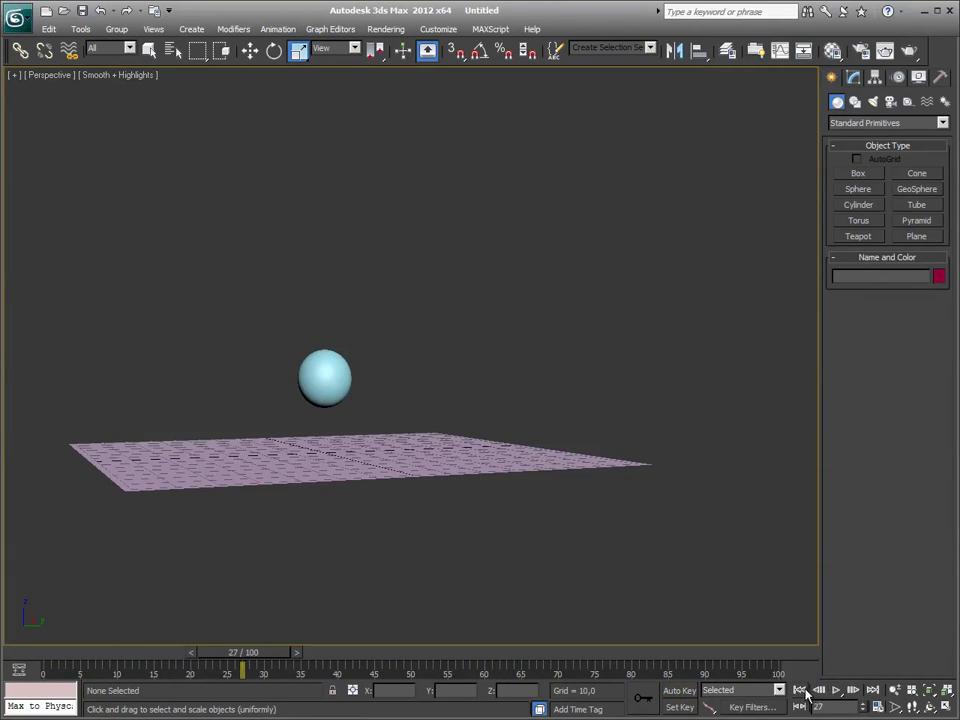
left_click(800, 690)
left_click(836, 690)
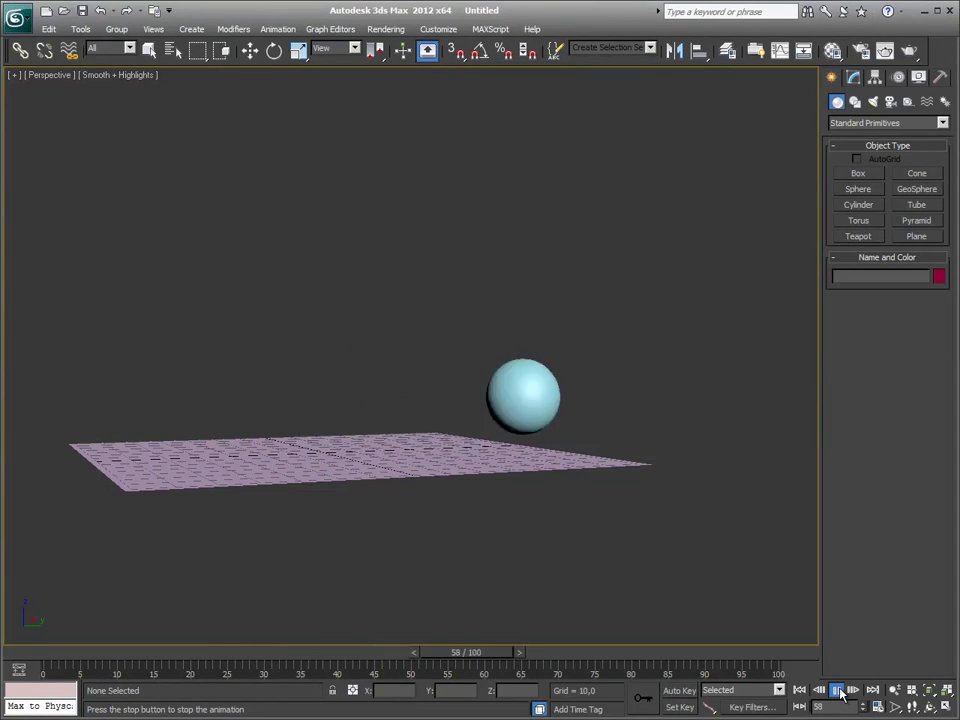
left_click(840, 690)
left_click_drag(495, 652, 45, 660)
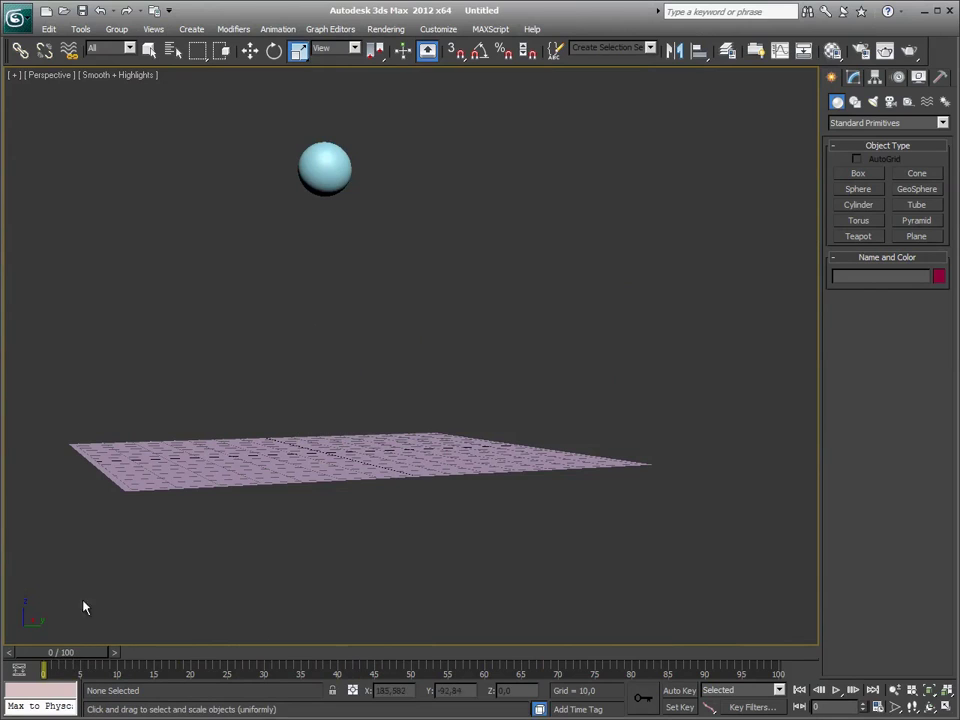
- Select the sphere and open its animation curves in the Curve Editor from the quad menu
left_click(322, 166)
right_click(316, 155)
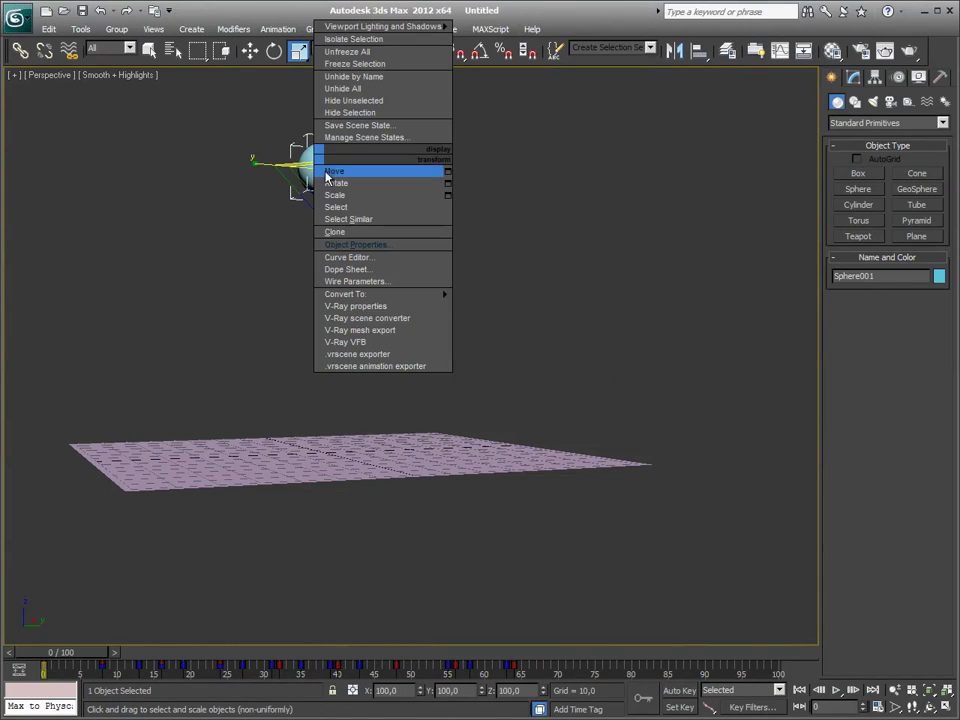
left_click(355, 262)
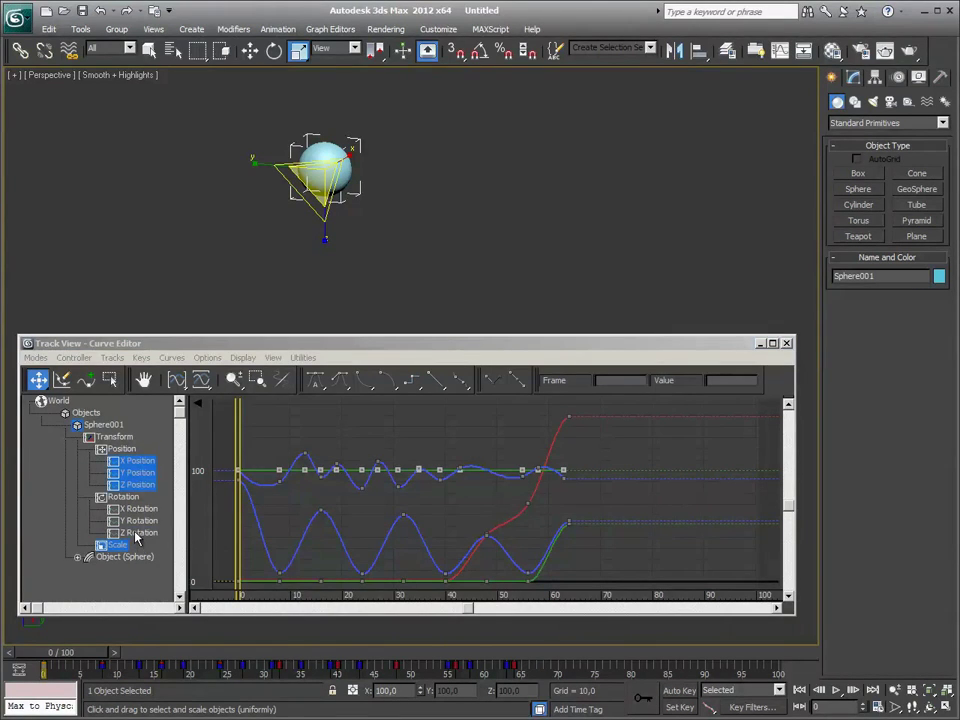
- Browse the Z Rotation and Scale tracks, panning the curve graph to inspect them
left_click(138, 534)
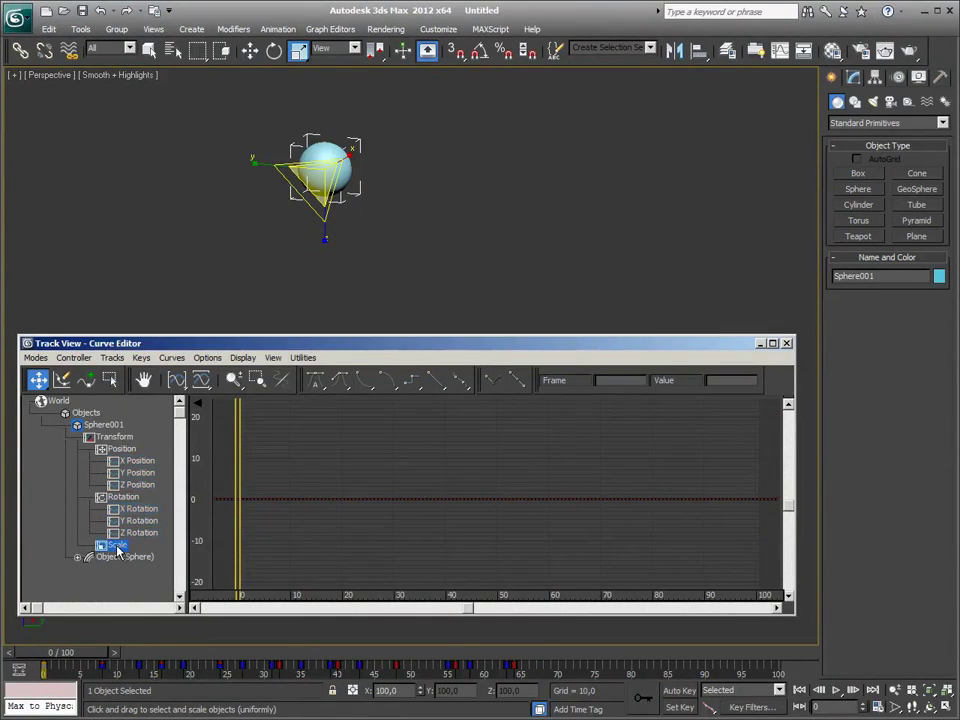
left_click(118, 549)
middle_click_drag(272, 543, 314, 537)
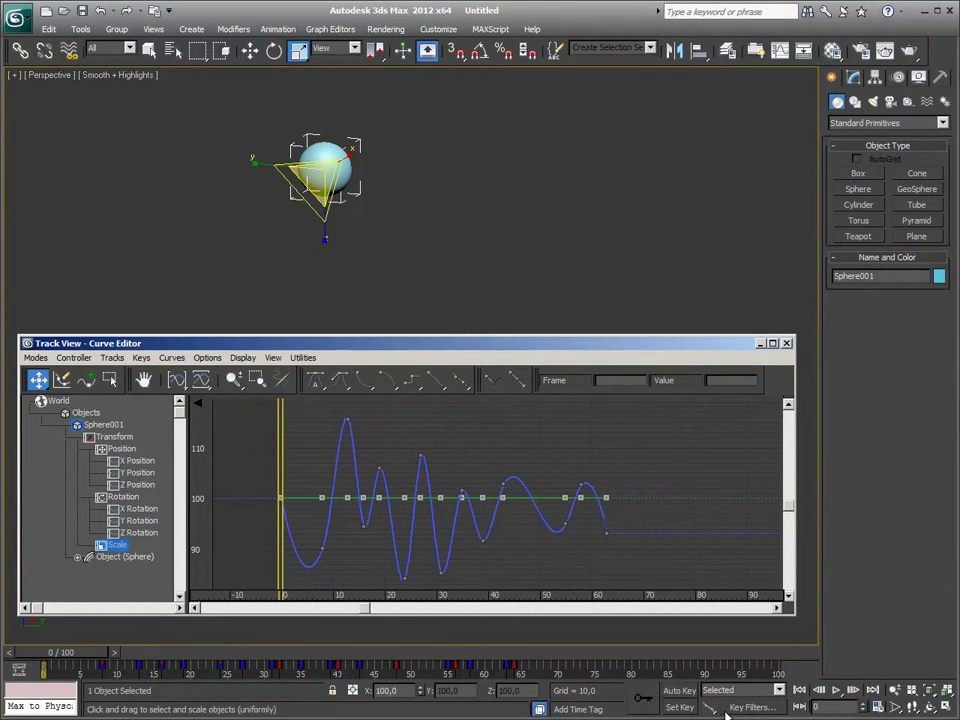
middle_click_drag(540, 543, 535, 527)
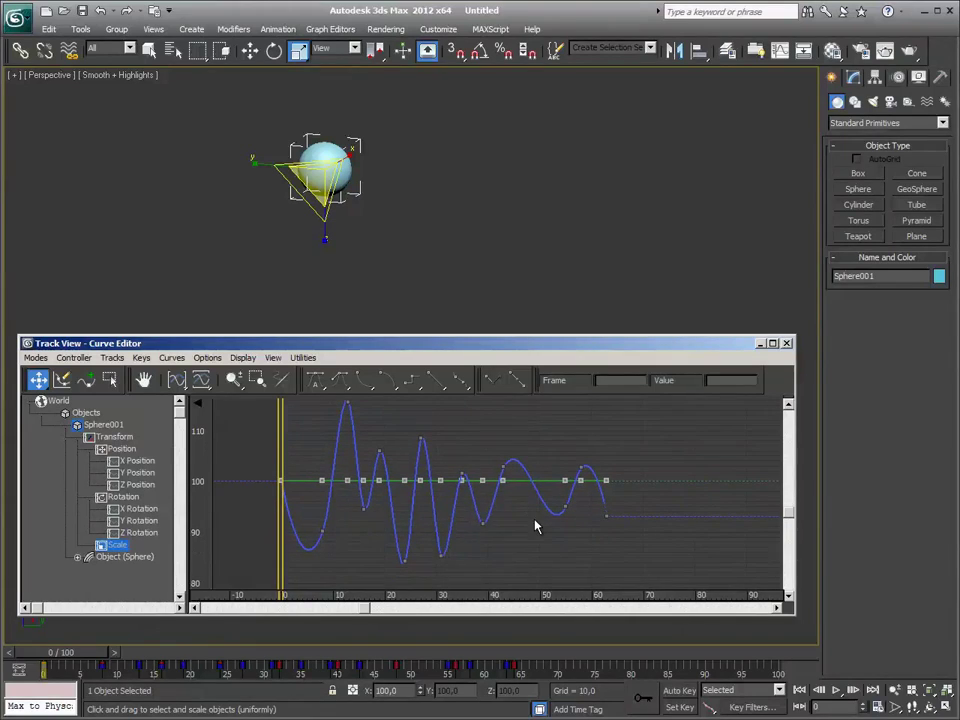
left_click(83, 557)
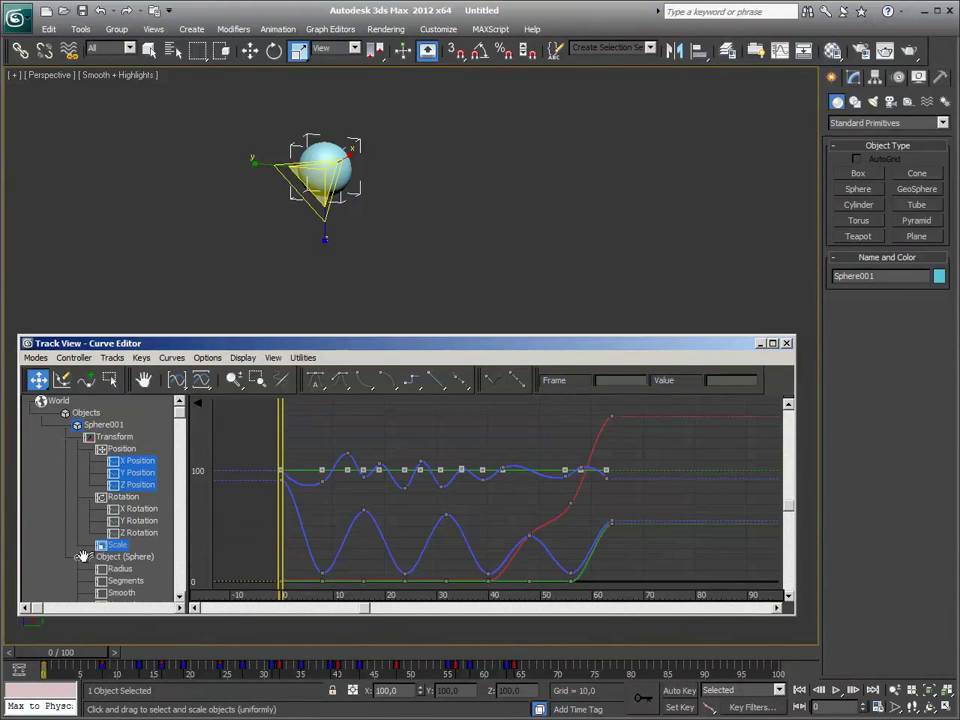
middle_click_drag(311, 542, 331, 485)
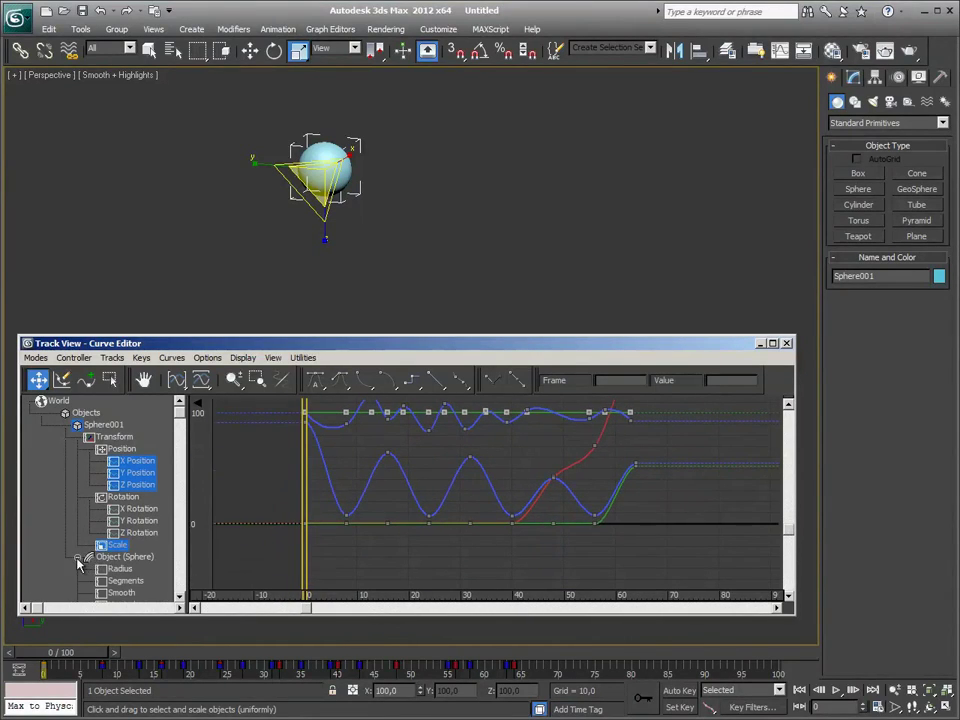
left_click(78, 558)
middle_click_drag(381, 523, 256, 519)
- Check the position and rotation tracks, then display Scale together with Z Position
left_click(140, 485)
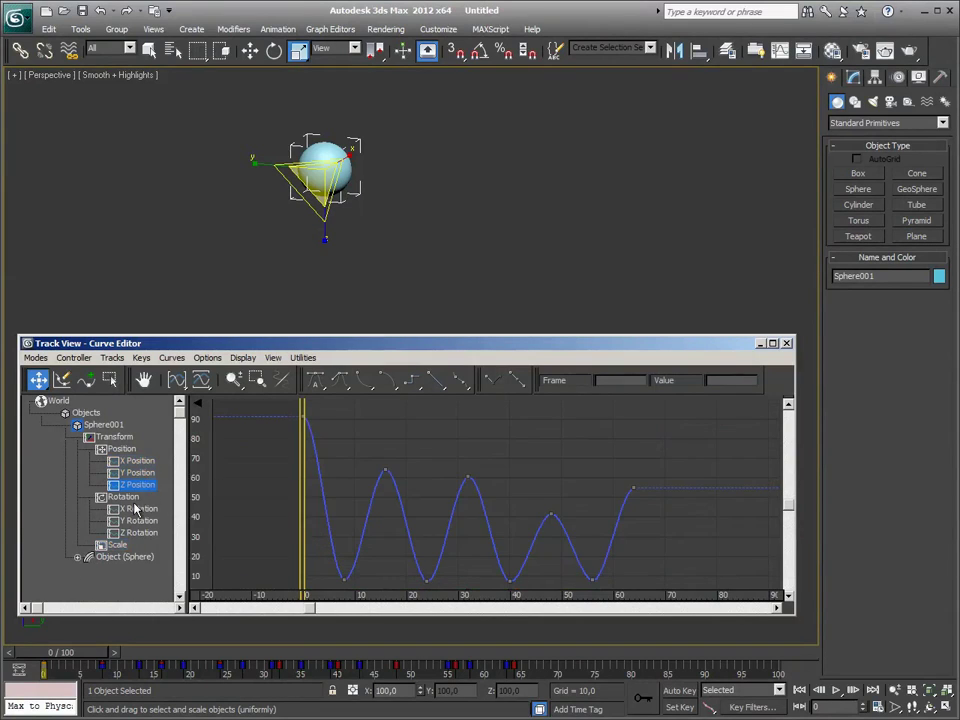
left_click(140, 473)
left_click(140, 462)
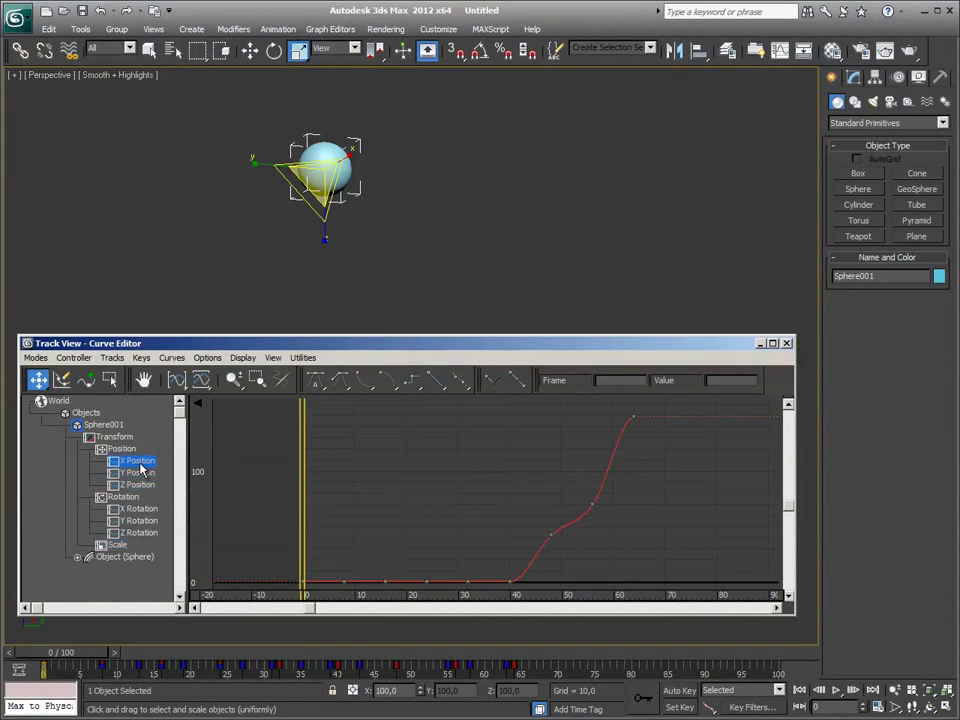
left_click(140, 521)
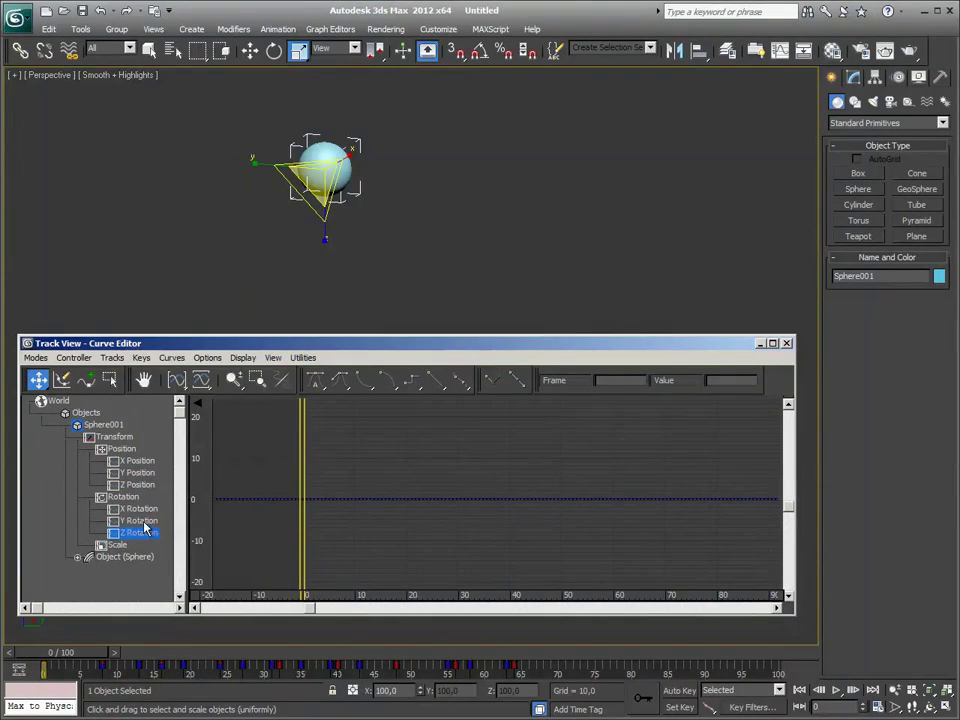
left_click(116, 545)
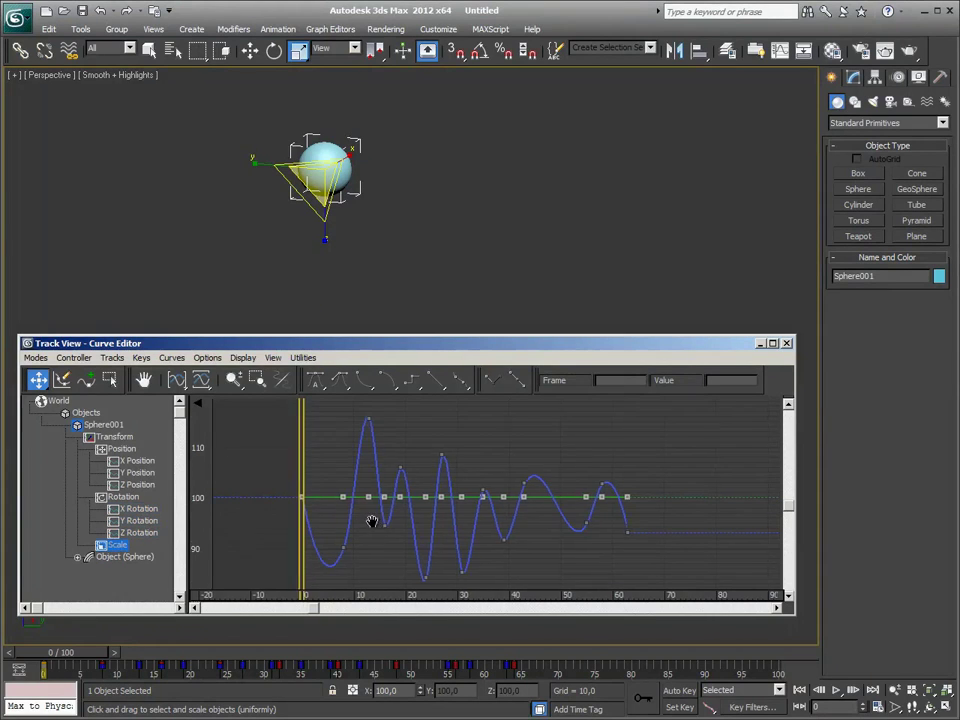
mouse_move(373, 519)
middle_mouse_down()
mouse_move(317, 521)
mouse_move(296, 546)
middle_mouse_up()
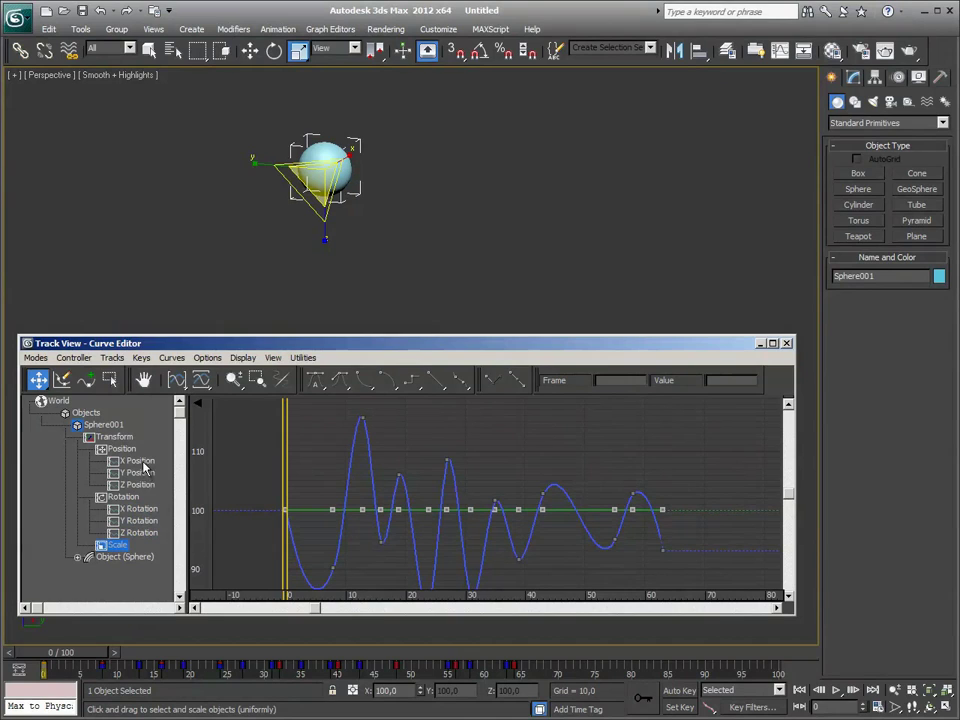
left_click(140, 485, "ctrl")
- Scrub to frame 8 and select the curve key at frame 0
middle_click_drag(368, 500, 274, 498)
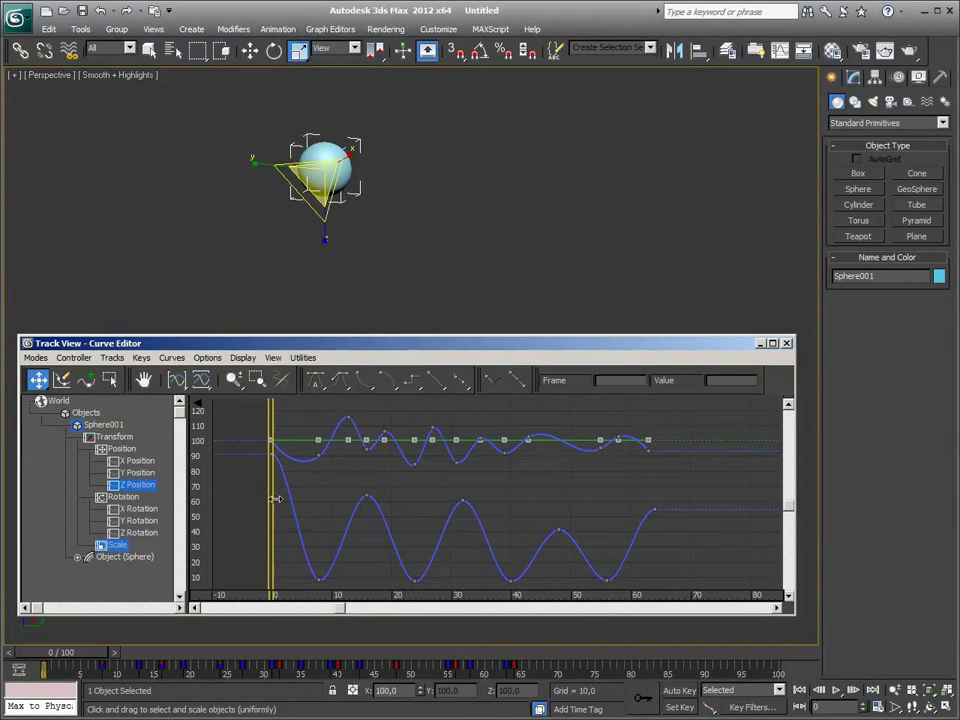
left_click_drag(272, 500, 321, 505)
left_click(271, 455)
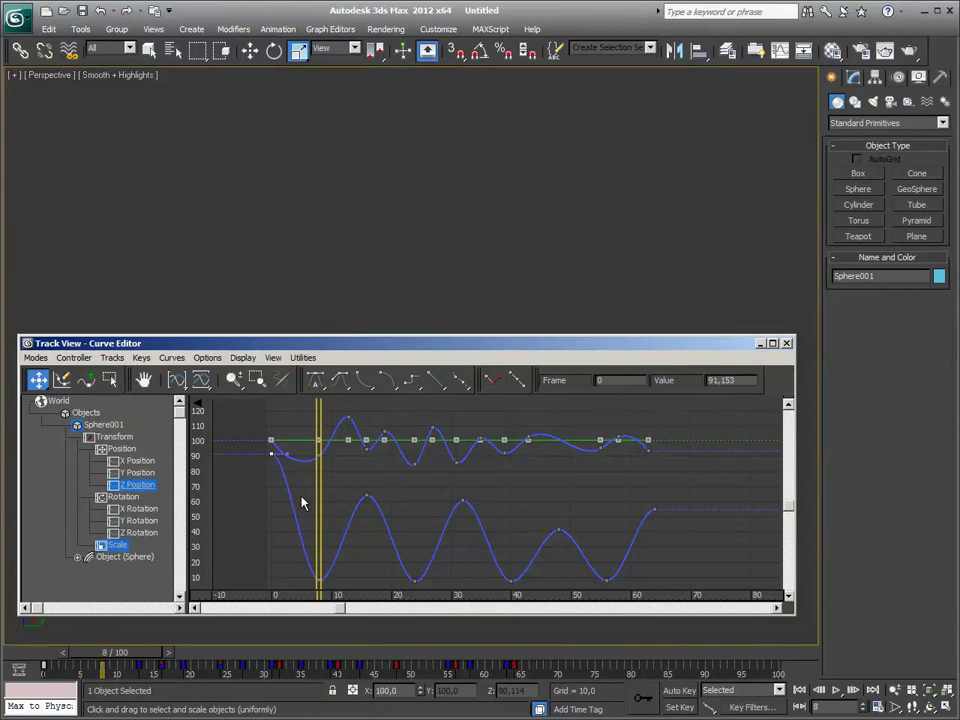
middle_click_drag(302, 503, 448, 523)
scroll(448, 523, "up", 2)
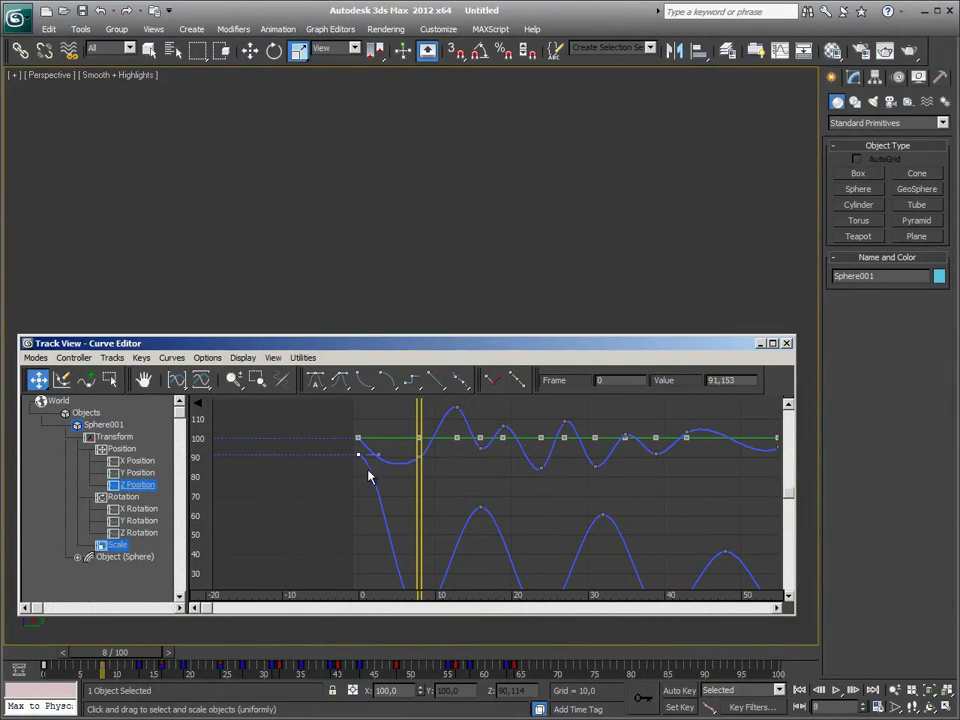
- Frame the sphere and plane, return to frame 0, and show only the Scale curves
left_click_drag(490, 352, 502, 80)
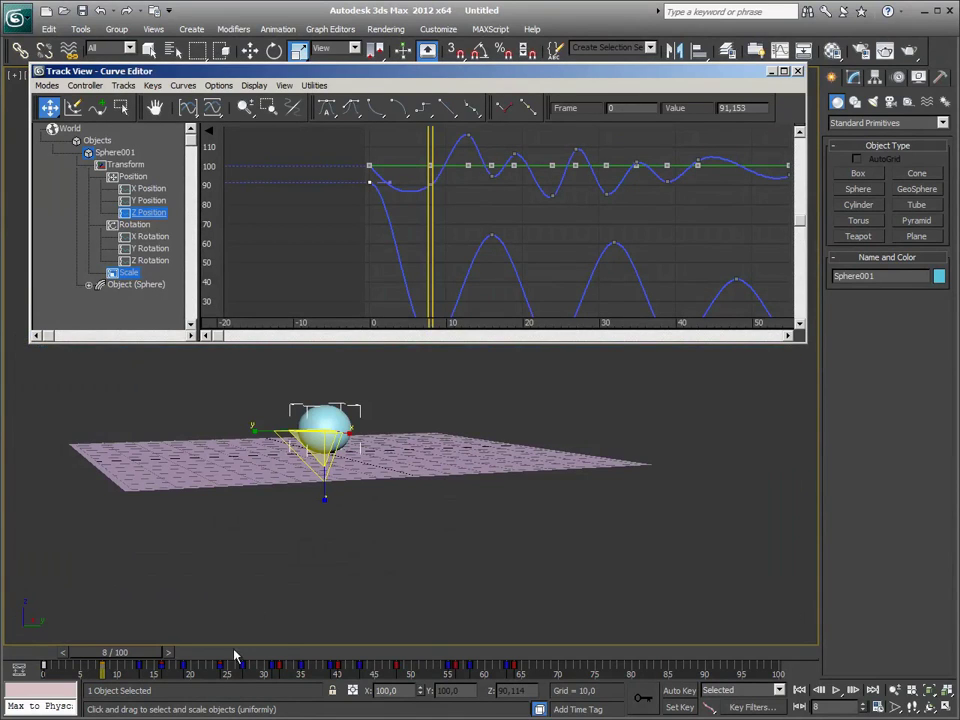
left_click_drag(424, 76, 422, 359)
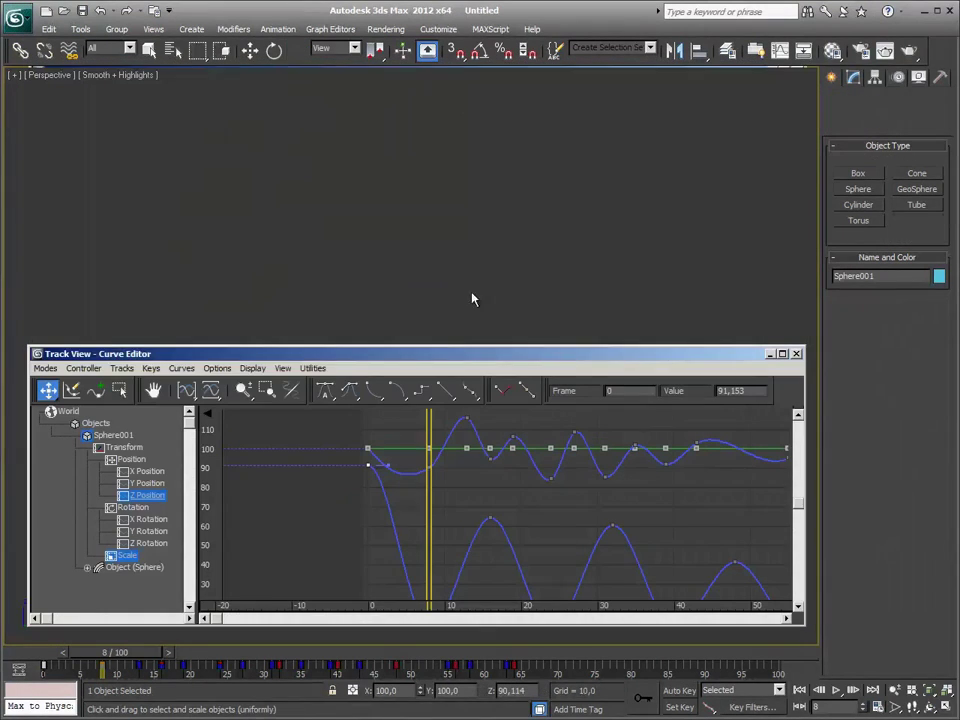
key("r")
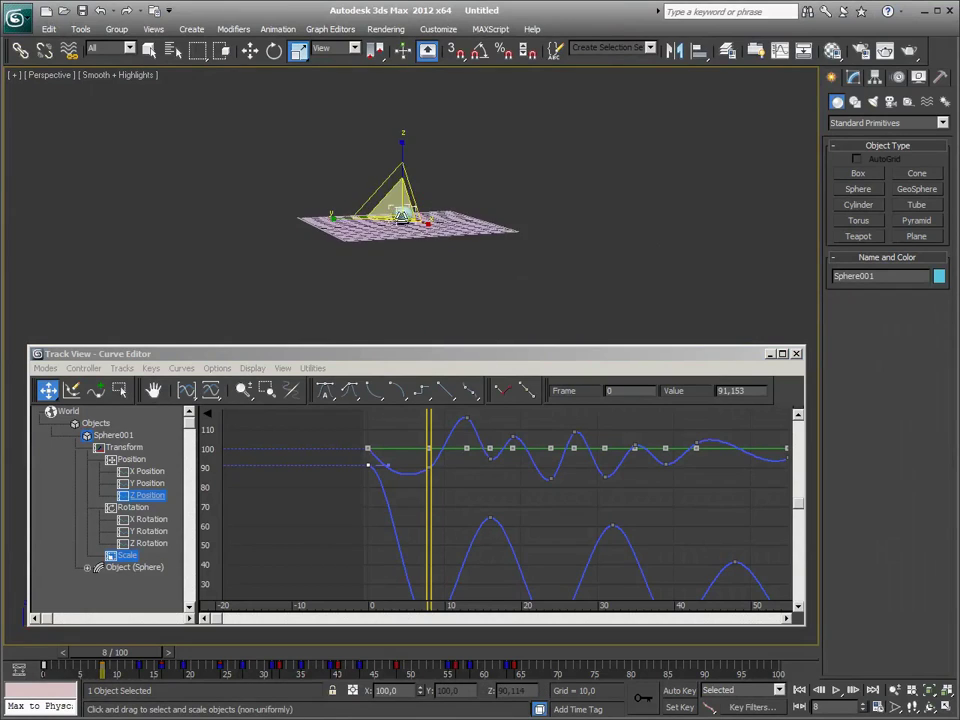
mouse_move(444, 268)
middle_mouse_down("alt")
mouse_move(453, 262)
mouse_move(454, 276)
middle_mouse_up("alt")
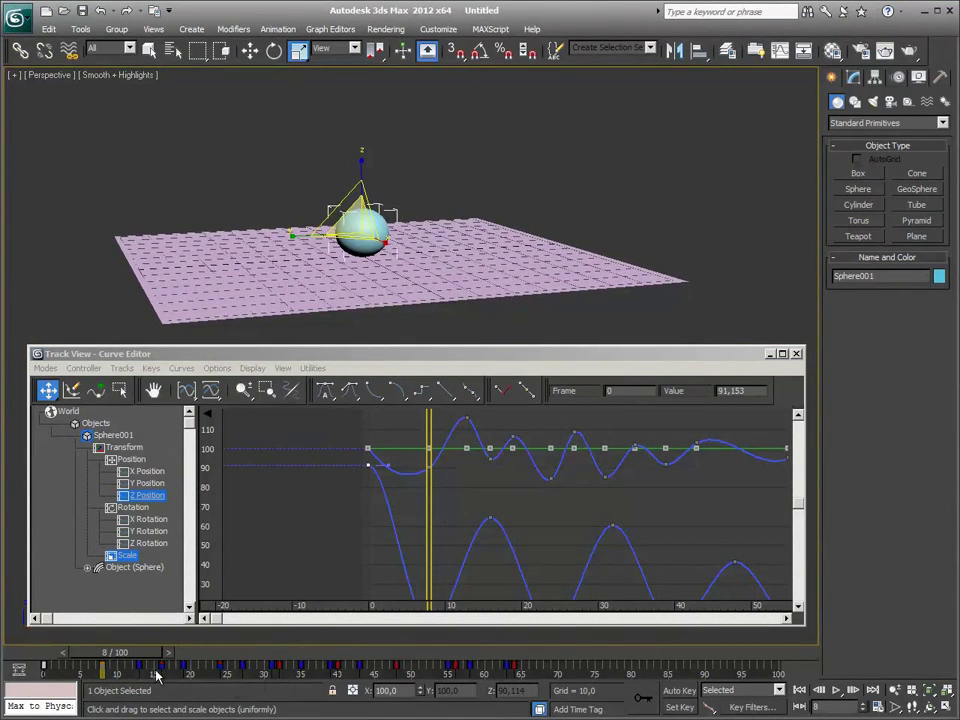
left_click_drag(429, 545, 368, 545)
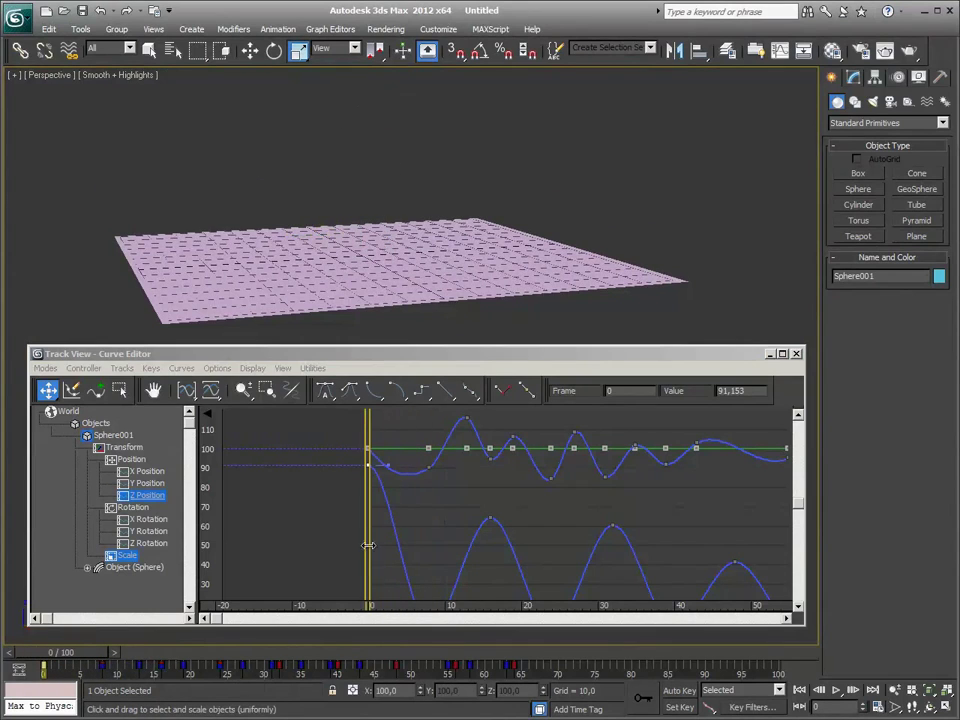
left_click(128, 556)
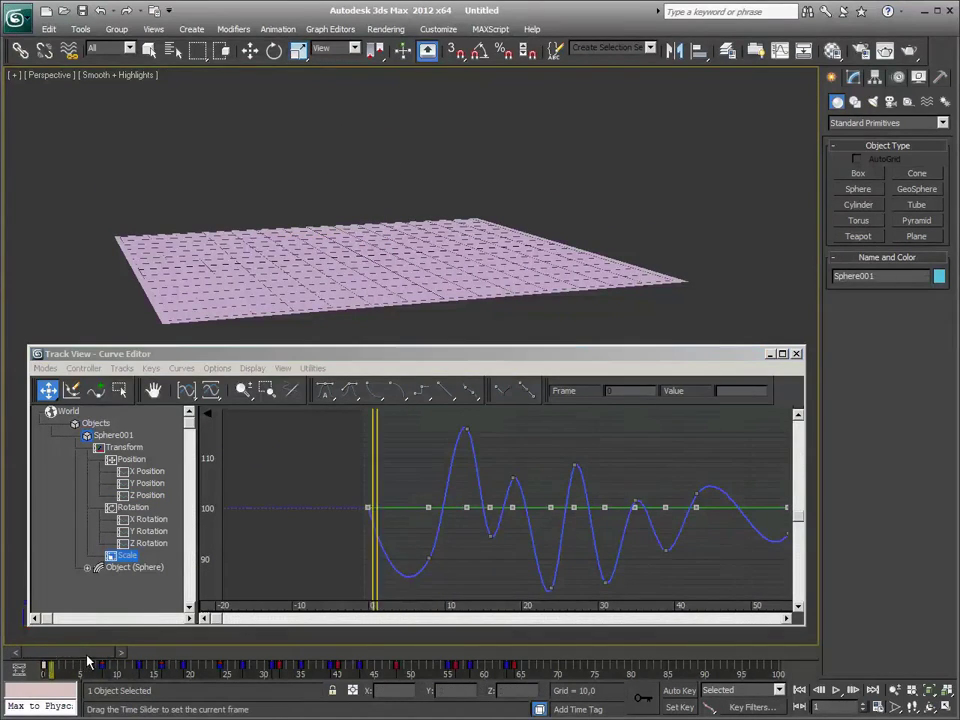
- Review the squash at frame 7 and select the scale key at the first bounce
left_click_drag(76, 655, 138, 662)
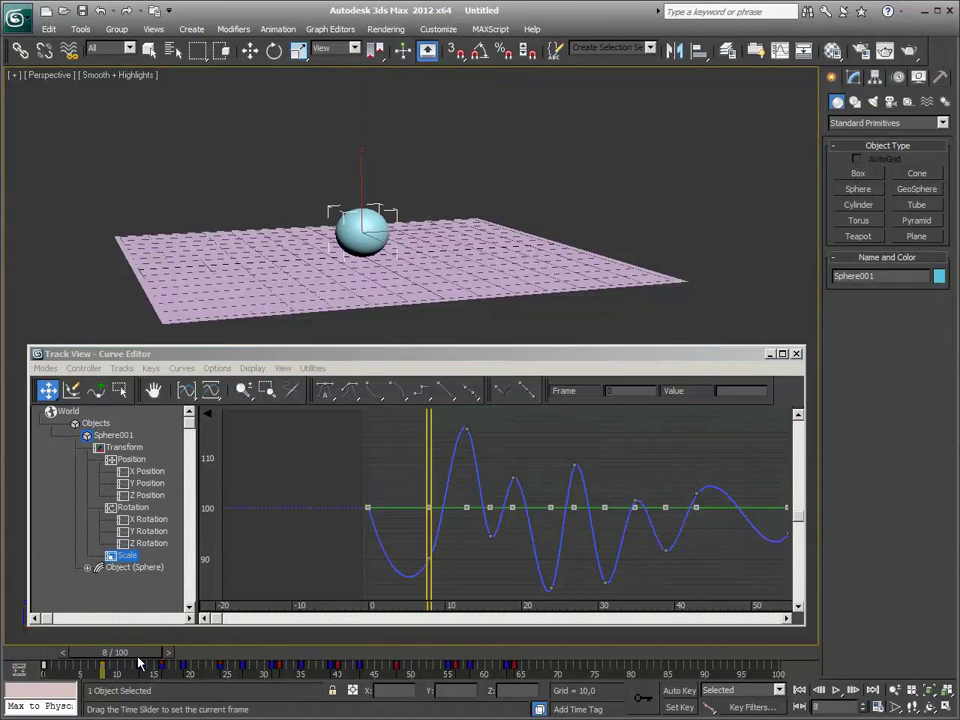
left_click_drag(140, 663, 132, 663)
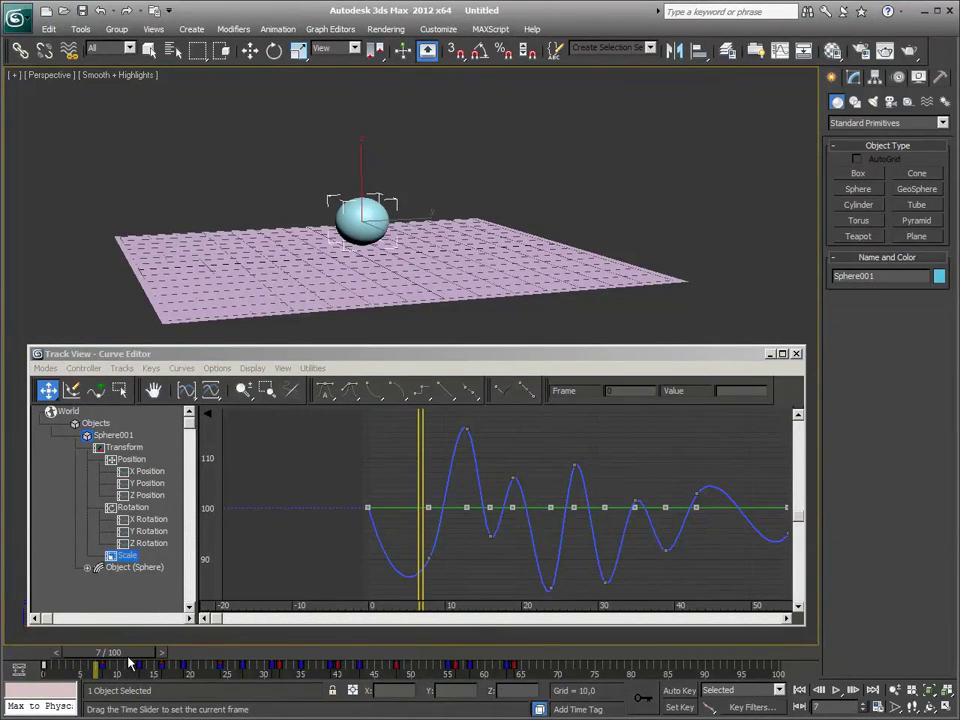
key("r")
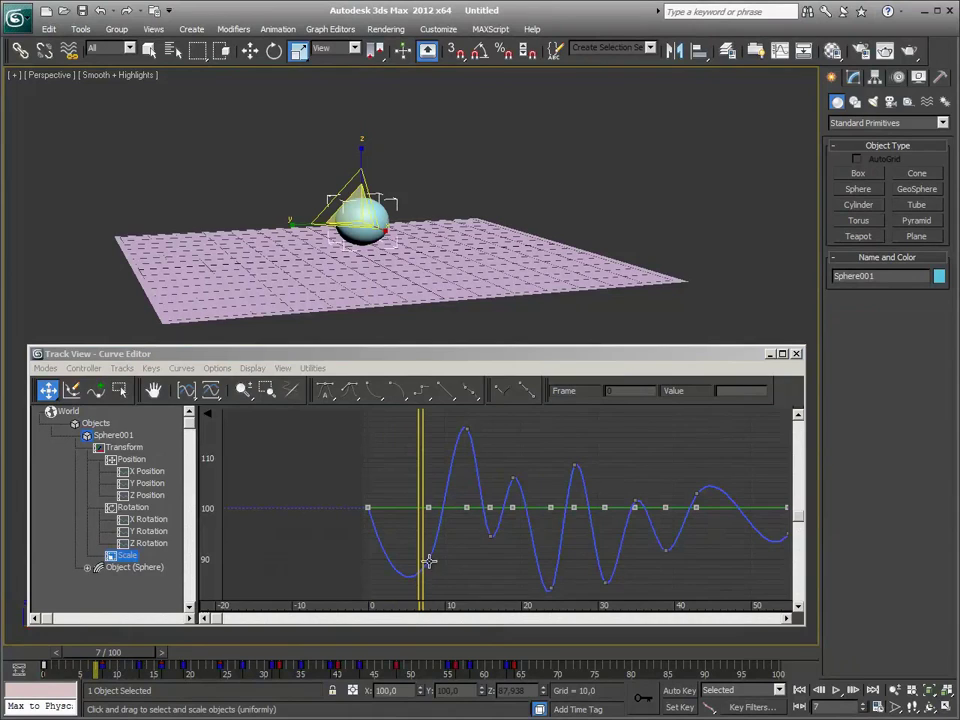
left_click(428, 561)
- Open Key Info for the first Scale key and set its time to frame 6
right_click(428, 561)
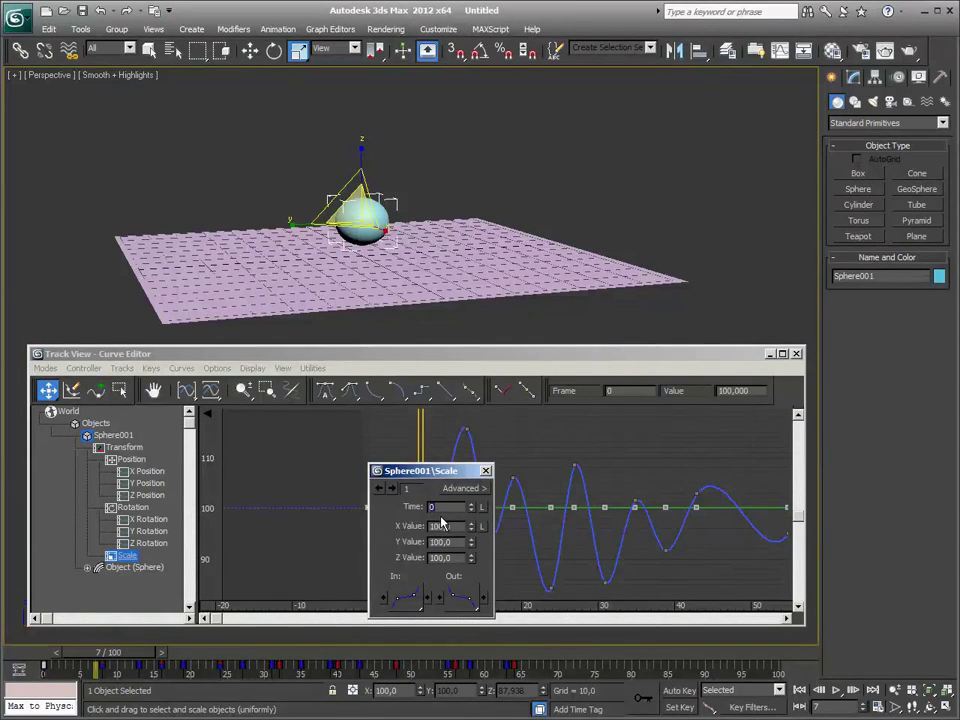
type("6")
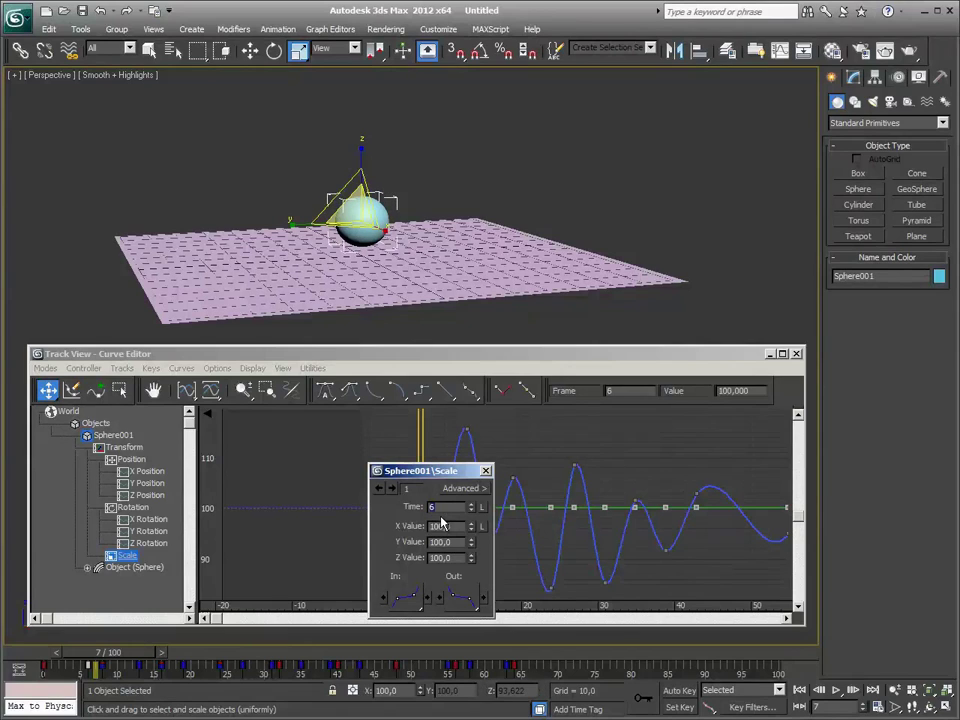
left_click_drag(435, 472, 274, 453)
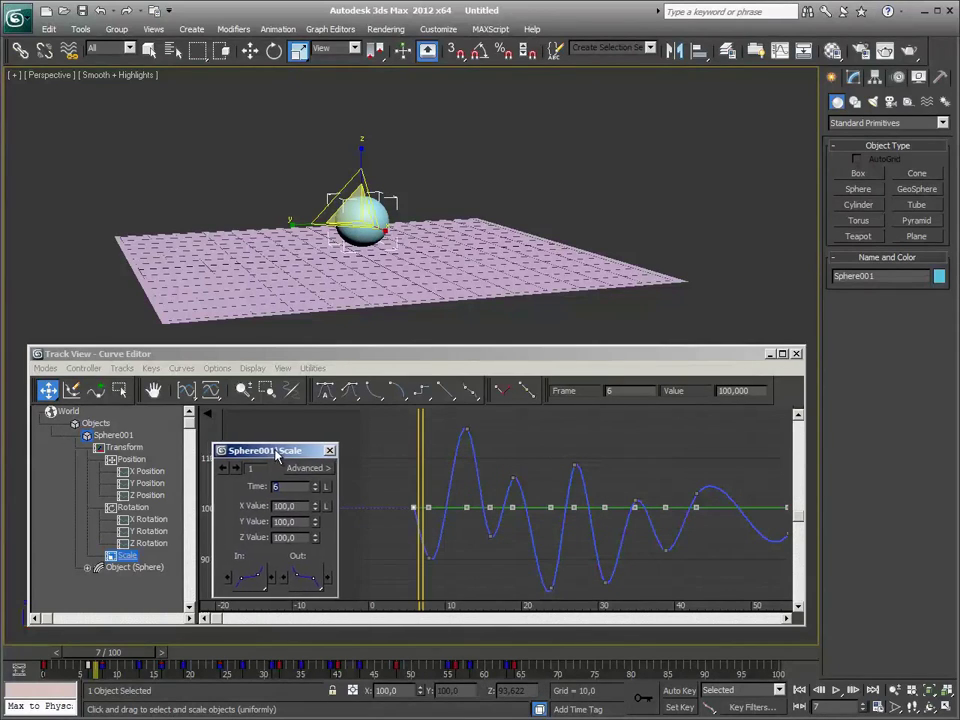
left_click(231, 469)
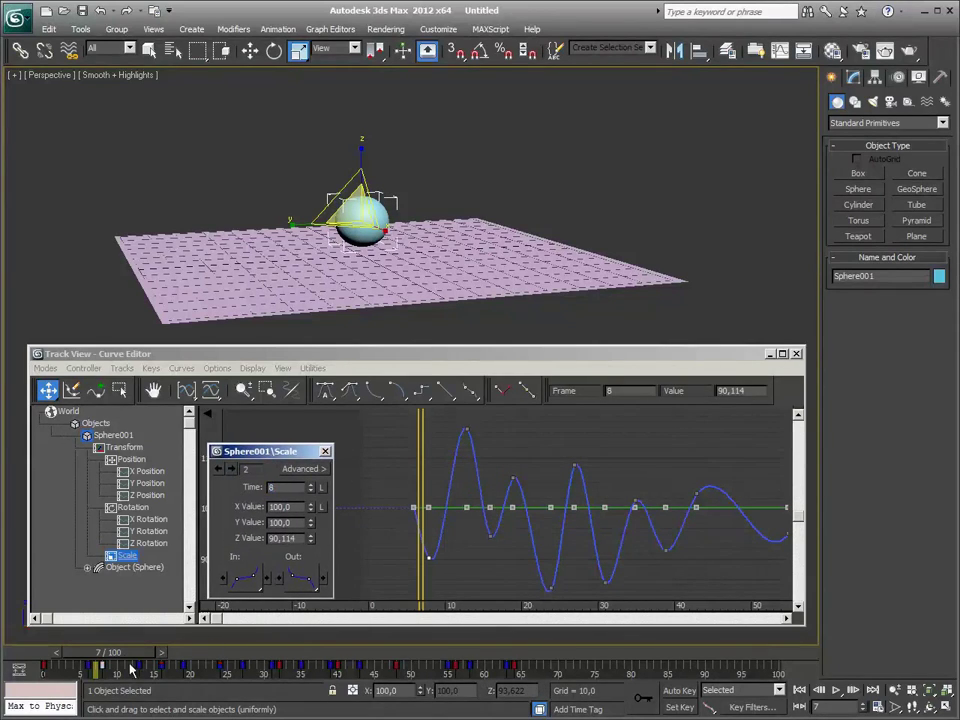
- Move the third Scale key to frame 12 and check the raised sphere at frame 16
mouse_move(120, 653)
left_mouse_down()
mouse_move(180, 657)
mouse_move(124, 659)
mouse_move(138, 665)
left_mouse_up()
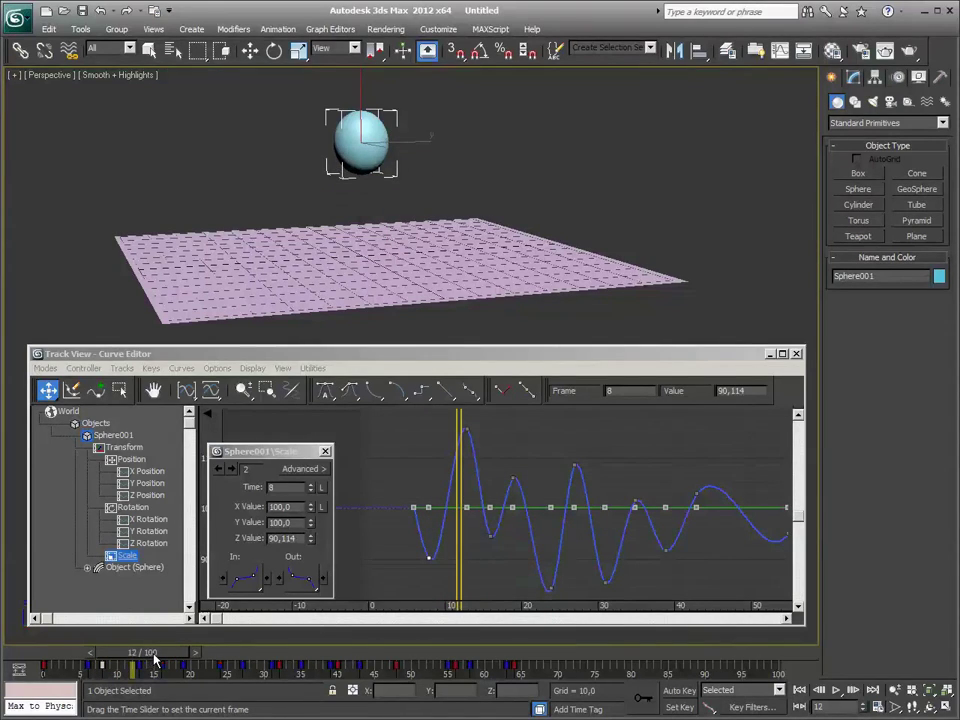
left_click(233, 470)
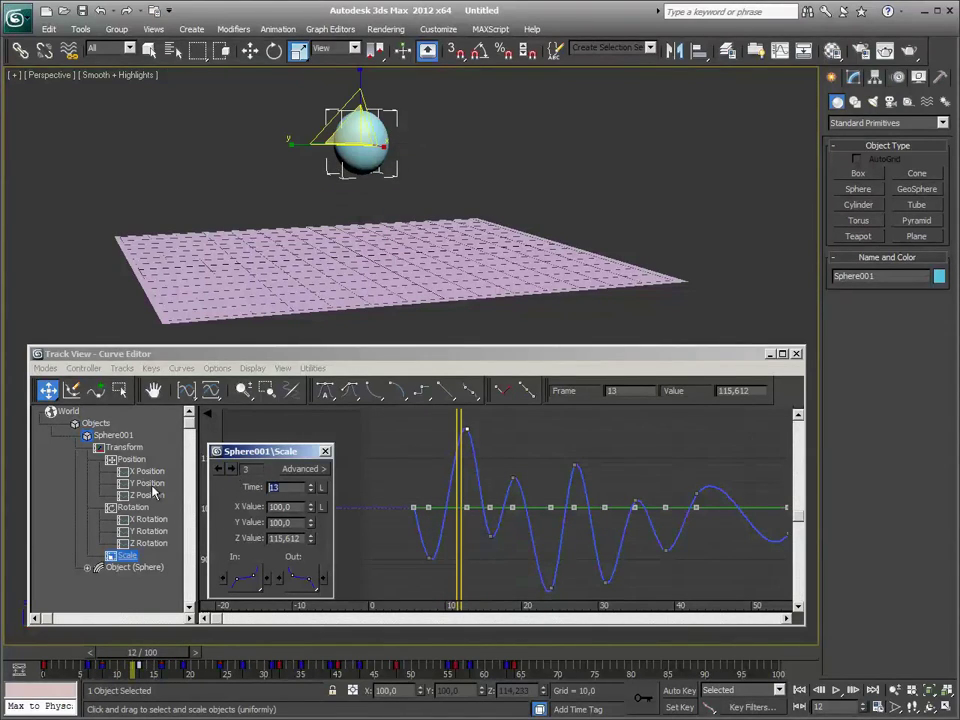
type("12")
key("Return")
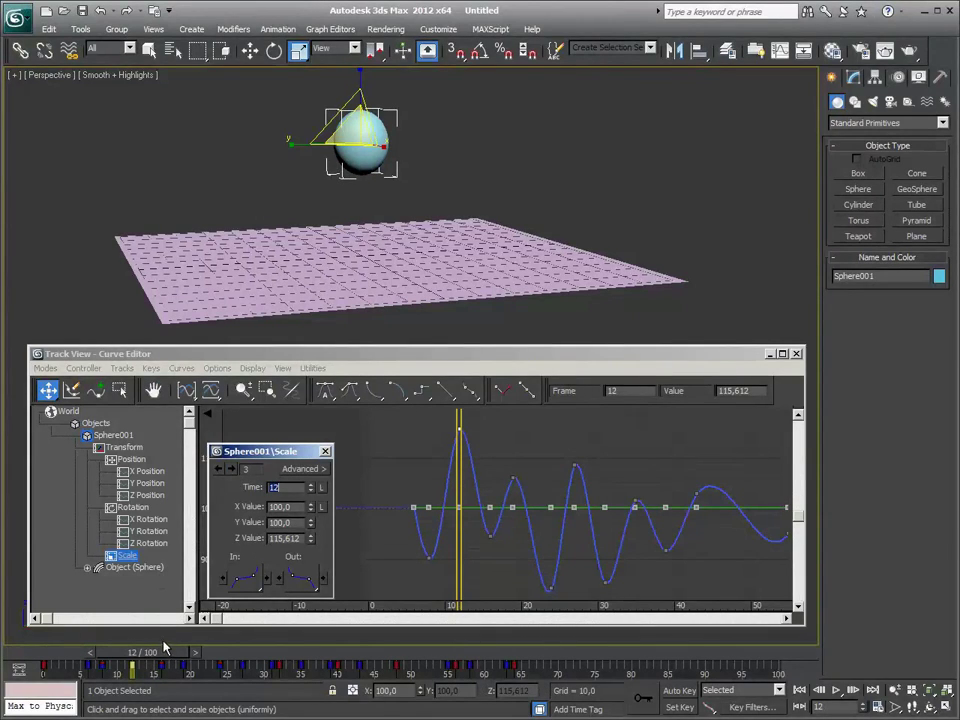
left_click_drag(172, 656, 201, 656)
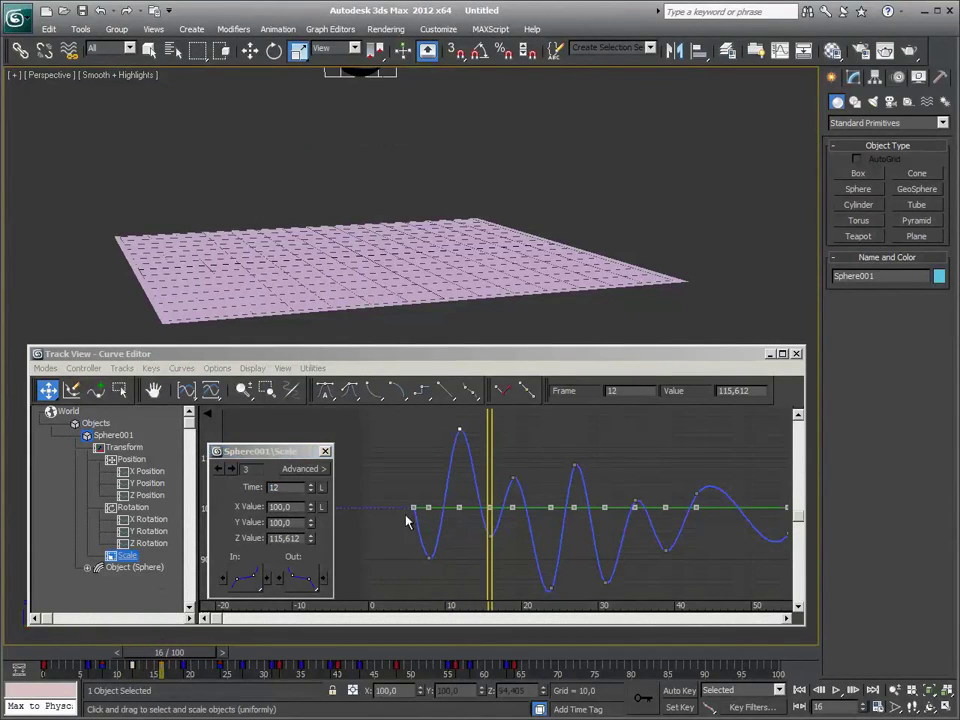
middle_click_drag(435, 234, 415, 254)
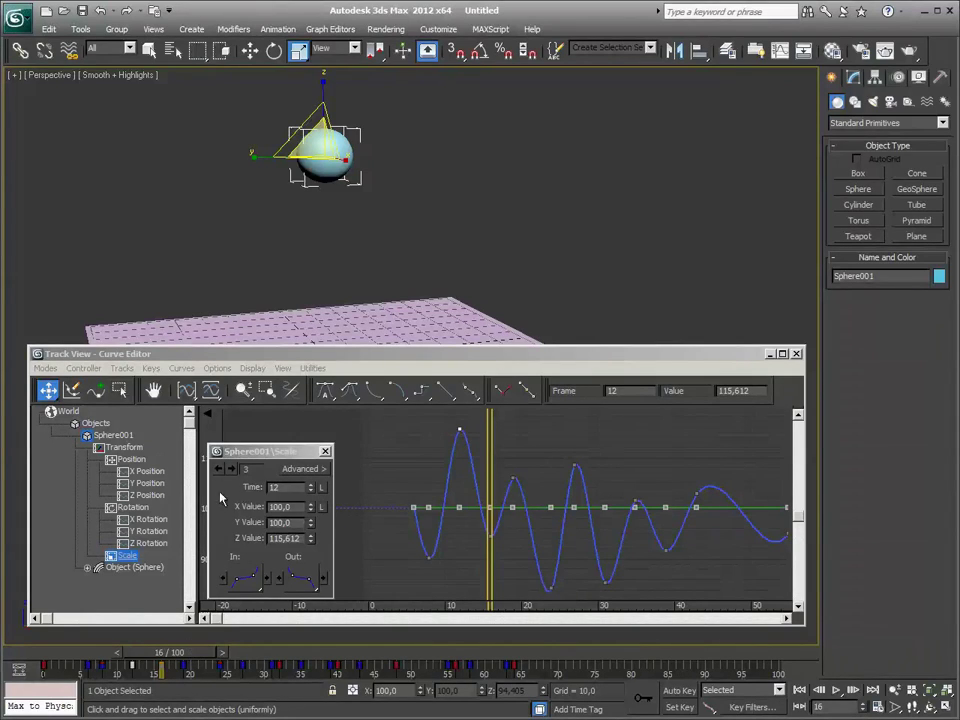
- Set the third Scale key's Z value back to 100
left_click(218, 469)
left_click(218, 469)
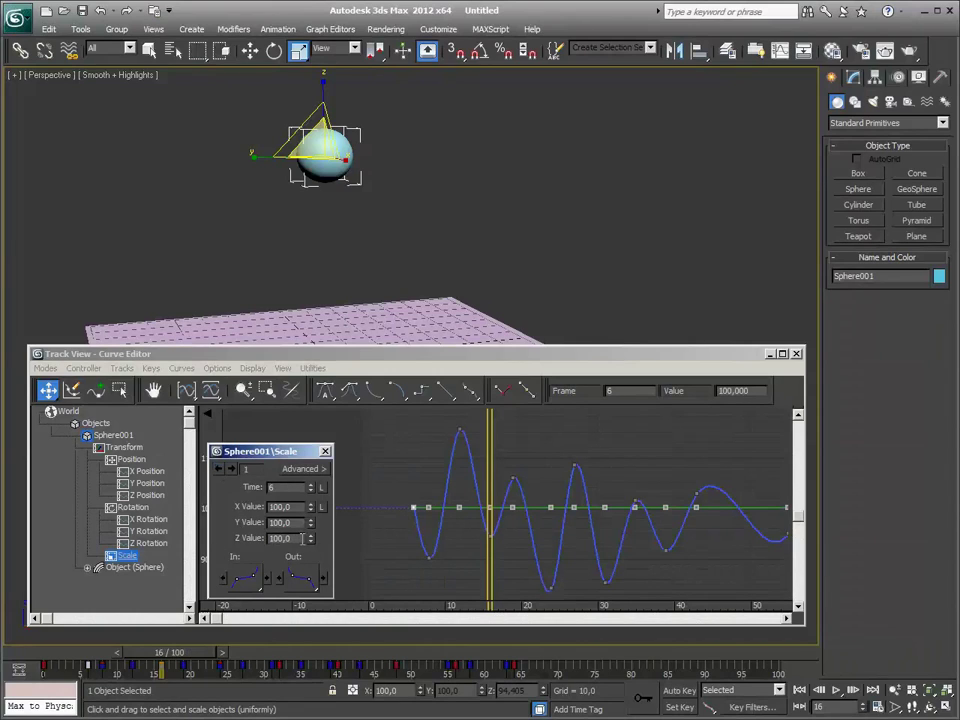
left_click_drag(302, 538, 277, 540)
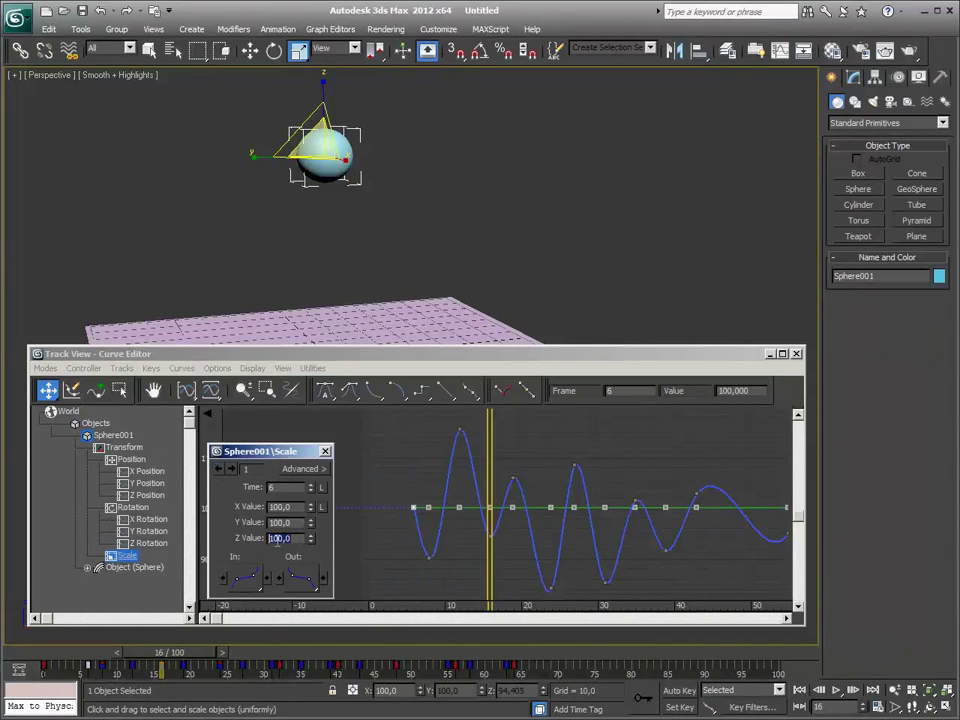
left_click(232, 469)
left_click(232, 469)
double_click(305, 539)
type("100,0")
key("Return")
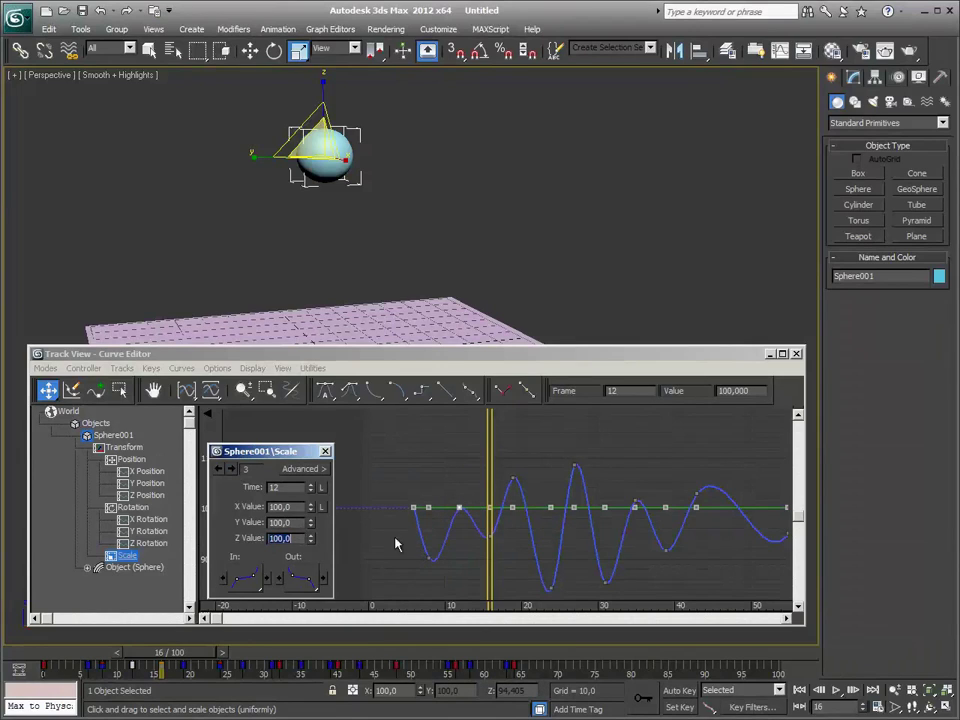
left_click(231, 469)
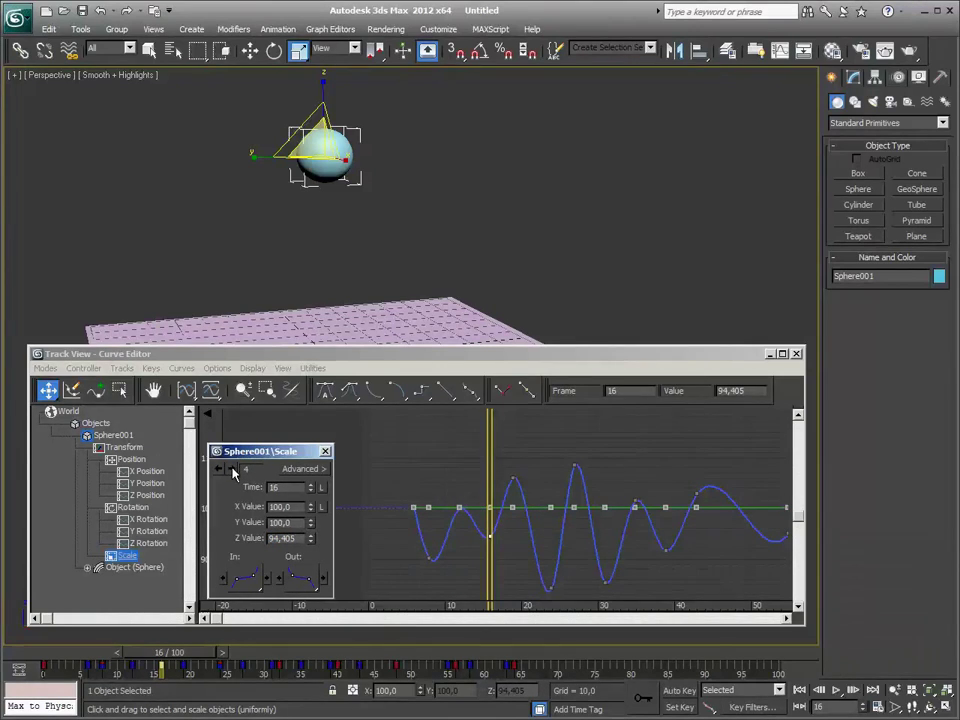
- Set the fifth Scale key to frame 20 with a Z scale of 105
left_click_drag(190, 658, 225, 658)
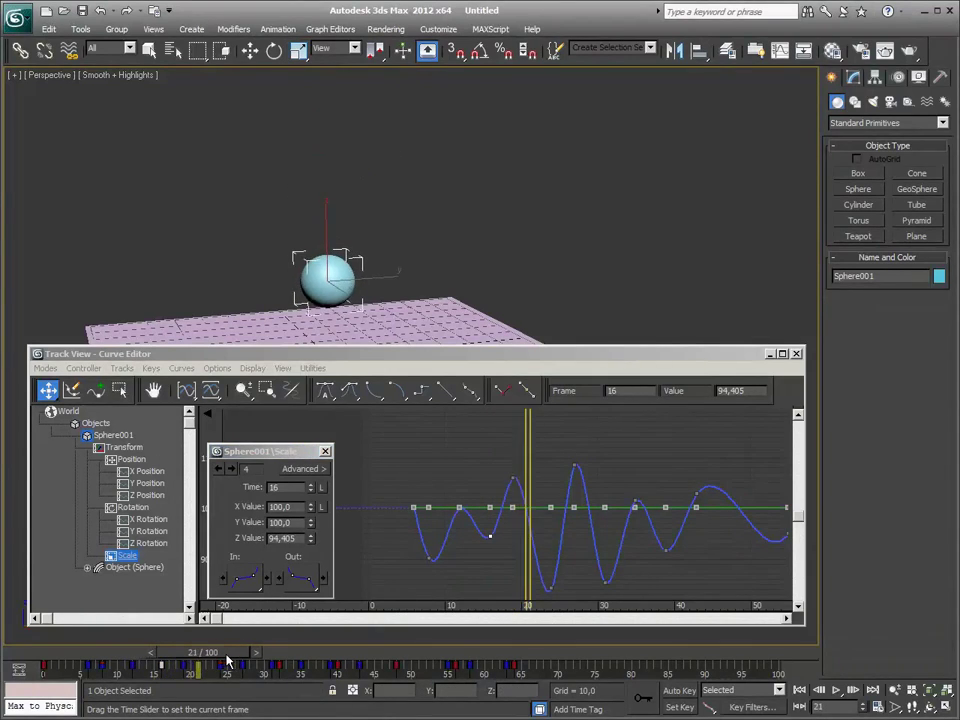
key("r")
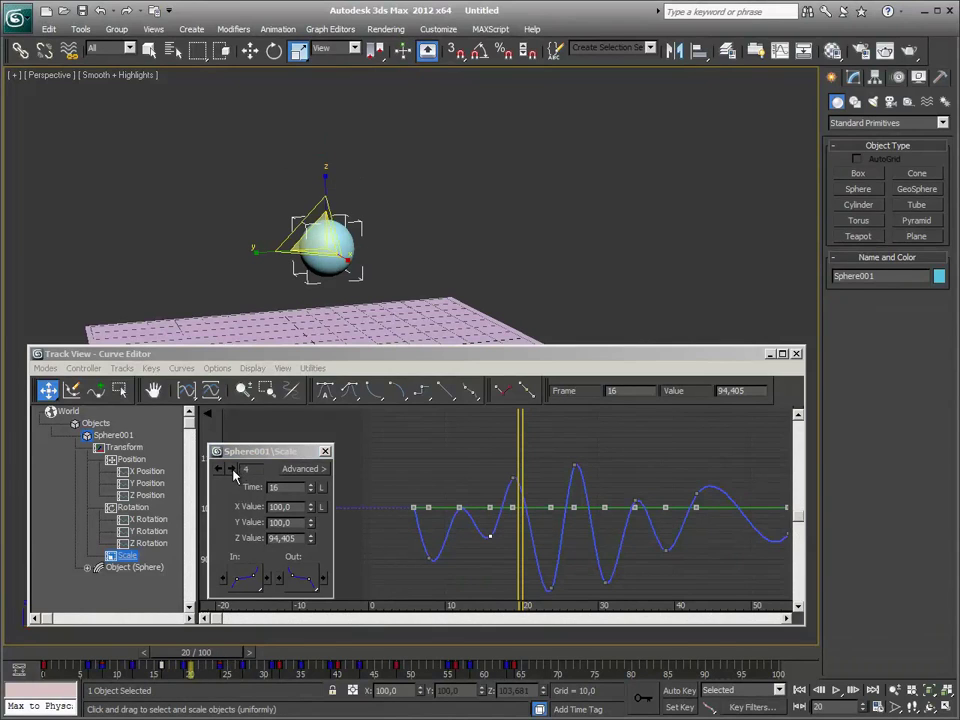
left_click(231, 469)
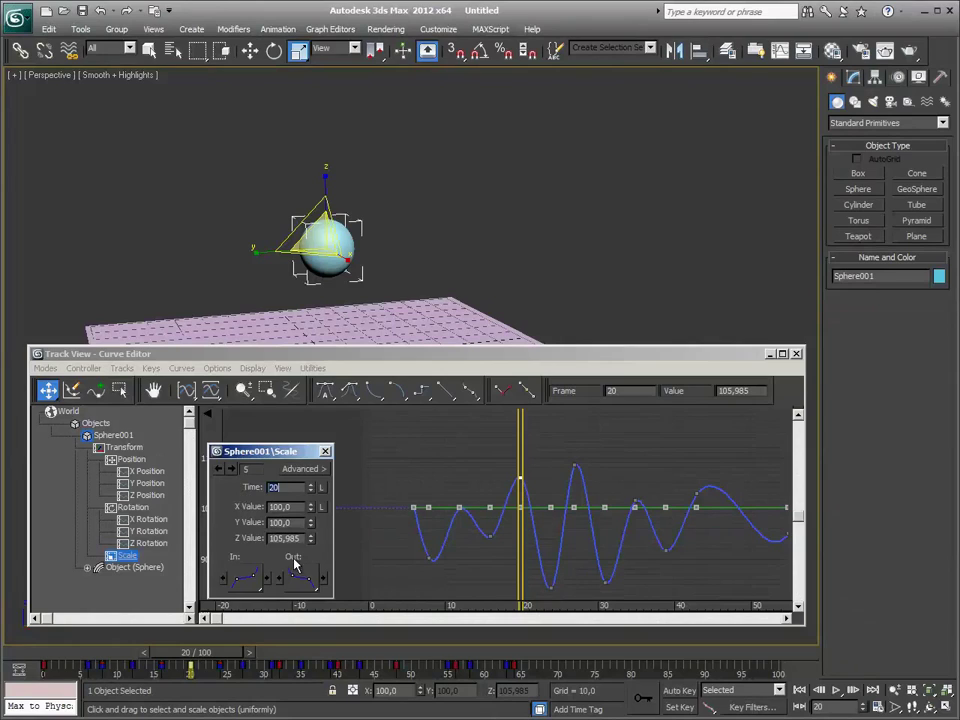
left_click_drag(300, 538, 233, 538)
type("105")
key("Return")
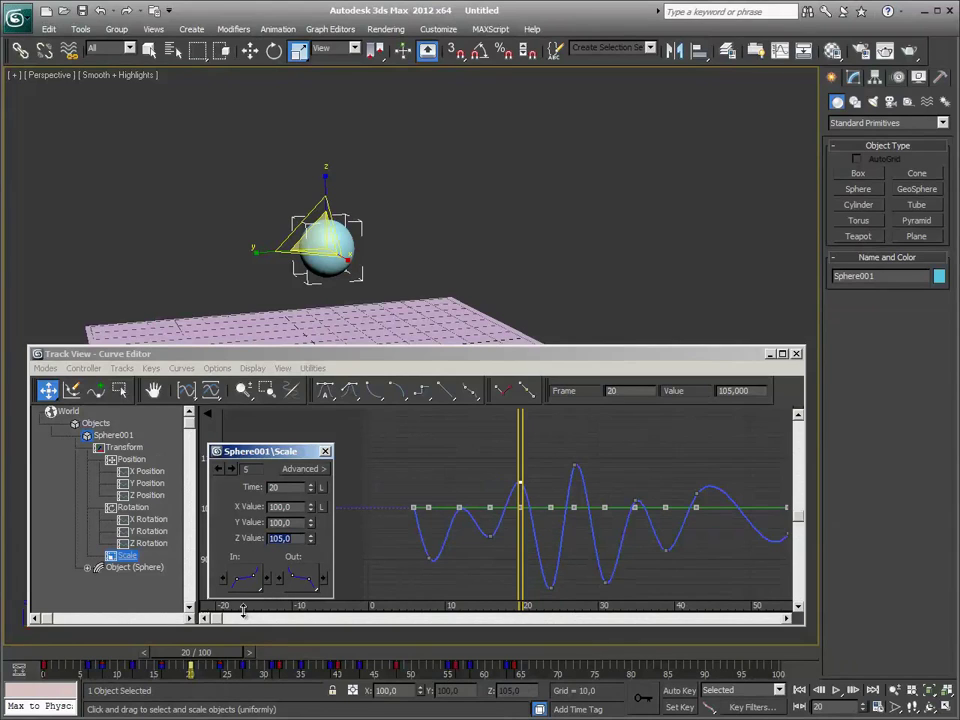
- Step to the sixth Scale key and scrub to frame 24 where the sphere lands
left_click(231, 468)
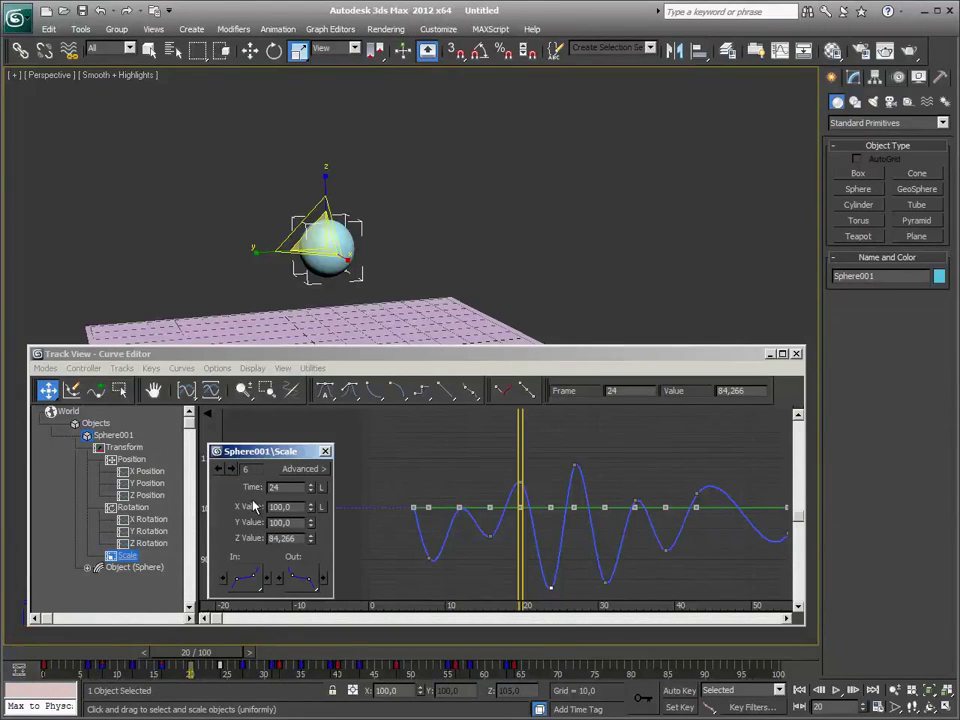
left_click(245, 655)
left_click(245, 655)
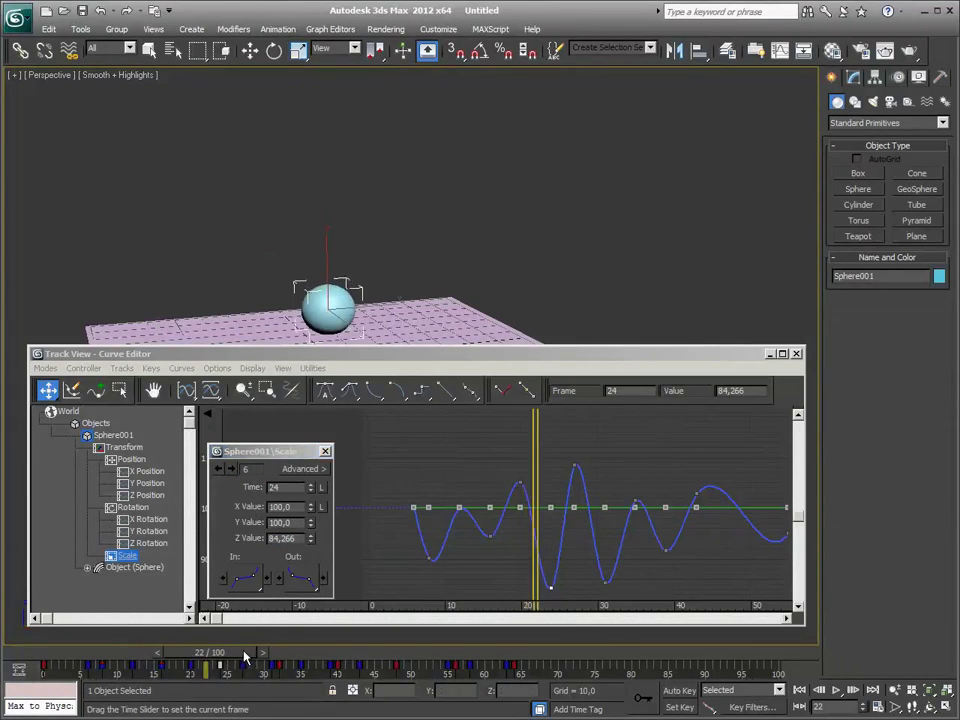
left_click_drag(245, 655, 253, 656)
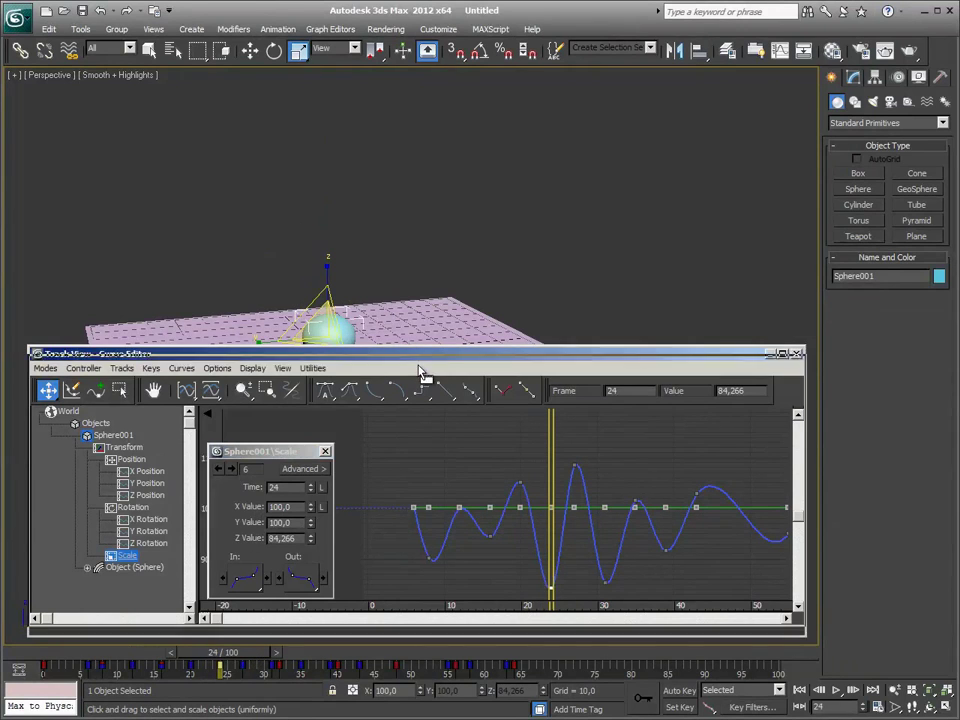
left_click_drag(420, 356, 421, 377)
- Zoom in, check the landing squash, and go back to the fifth Scale key near frame 22
middle_click_drag(427, 328, 427, 270)
scroll(427, 270, "up", 2)
scroll(427, 270, "up", 3)
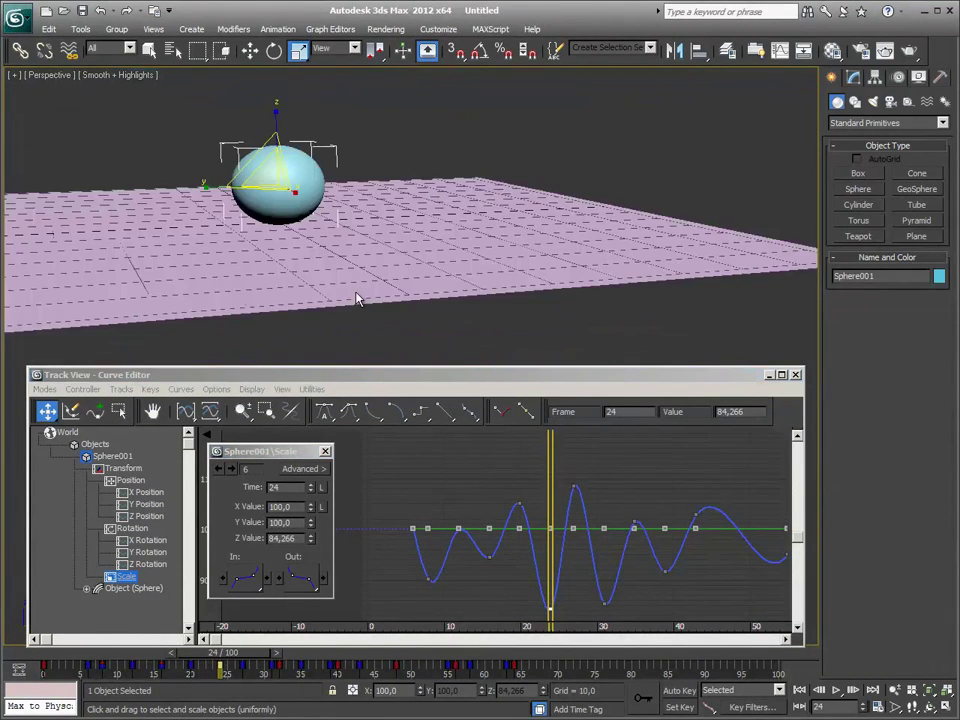
scroll(427, 270, "up", 2)
mouse_move(222, 655)
left_mouse_down()
mouse_move(263, 663)
mouse_move(253, 663)
left_mouse_up()
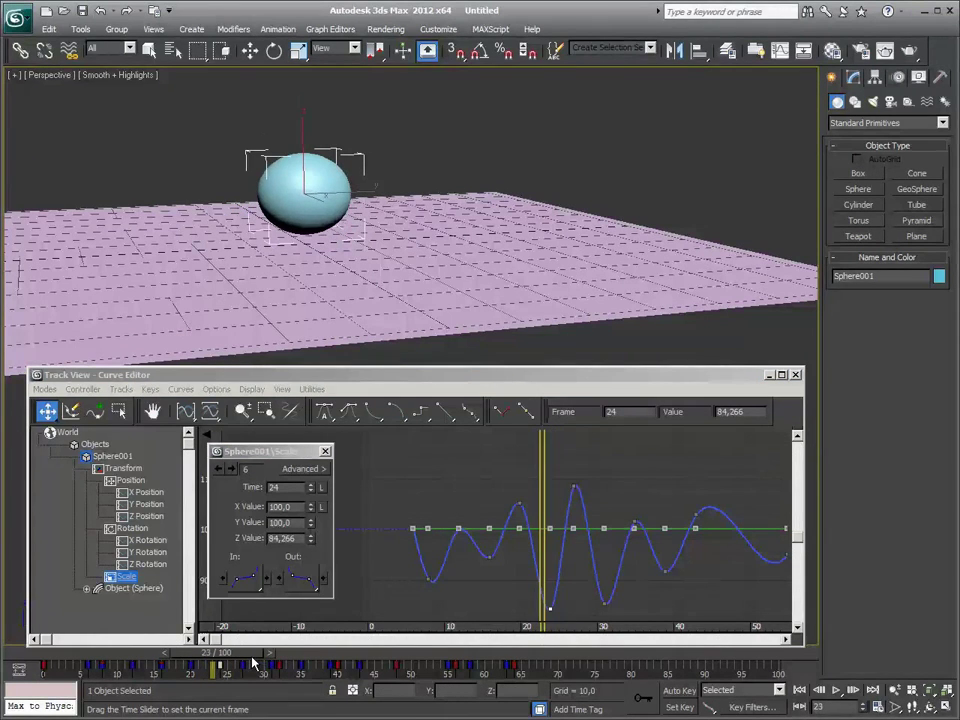
left_click(219, 468)
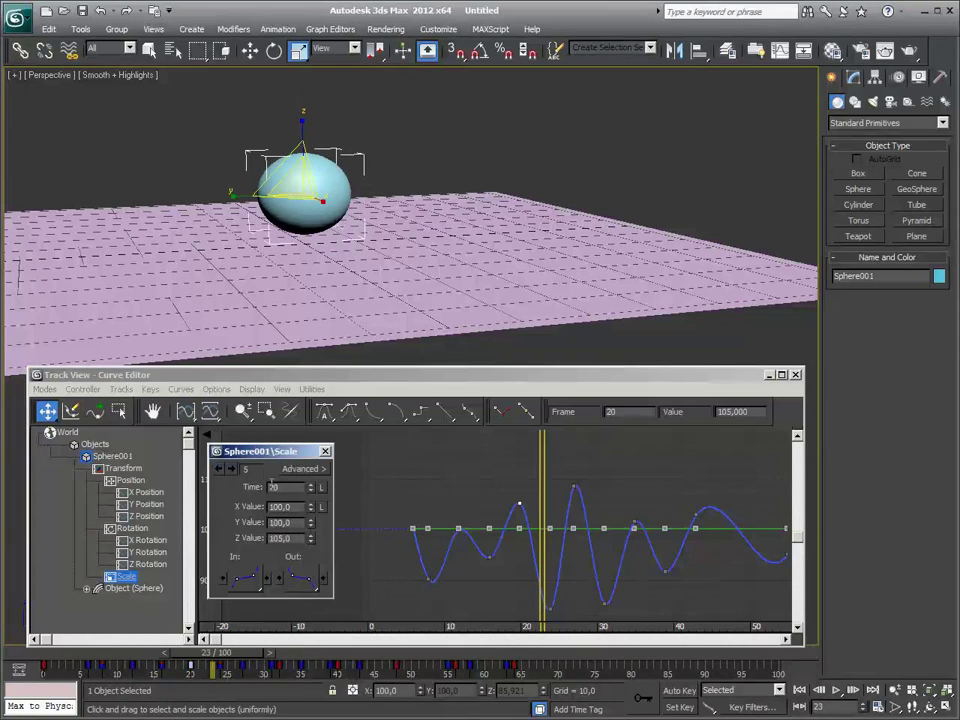
left_click_drag(189, 668, 246, 660)
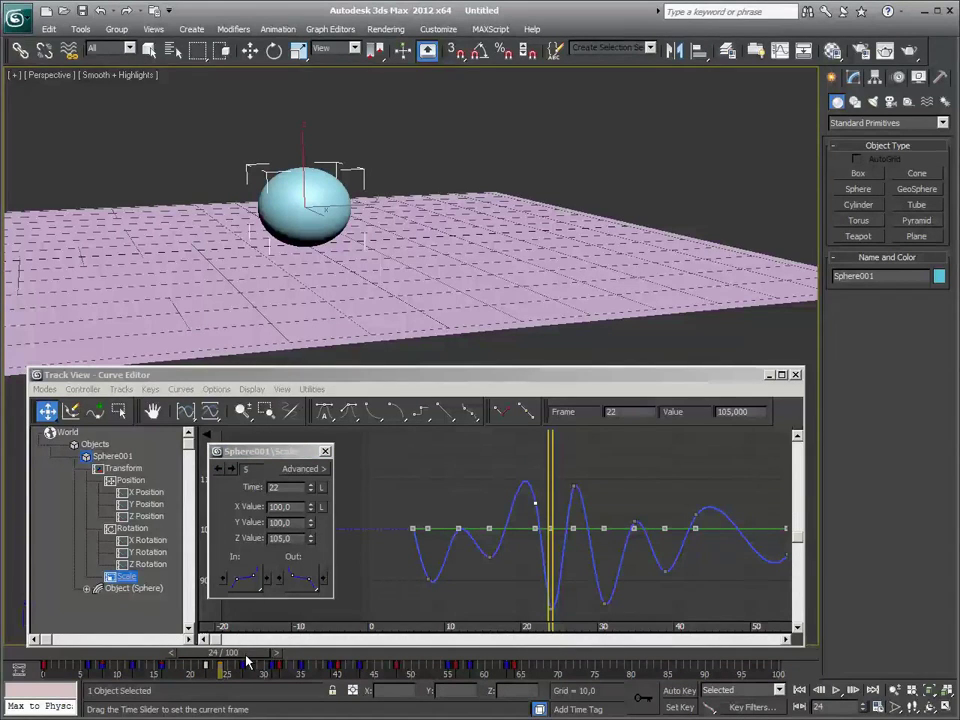
- Set the sixth Scale key's Z scale to 85, then scrub to frame 26
key("r")
left_click(231, 468)
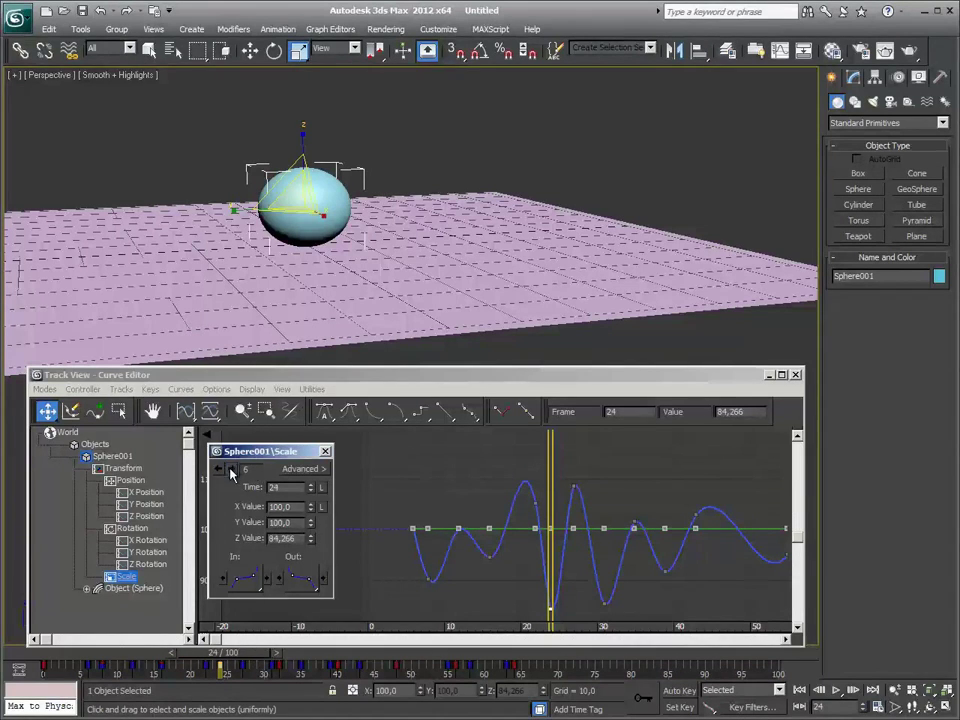
left_click_drag(289, 545, 214, 540)
type("85")
key("Return")
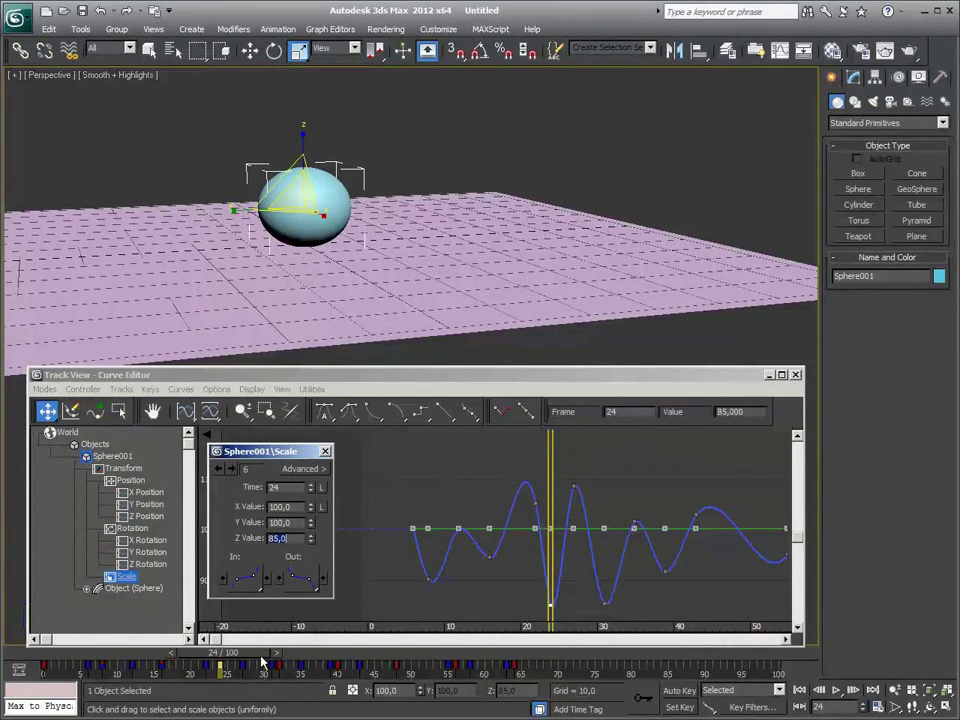
left_click_drag(252, 657, 281, 662)
- Move the Scale key at frame 31 to frame 32 and set its Z scale to 100
key("r")
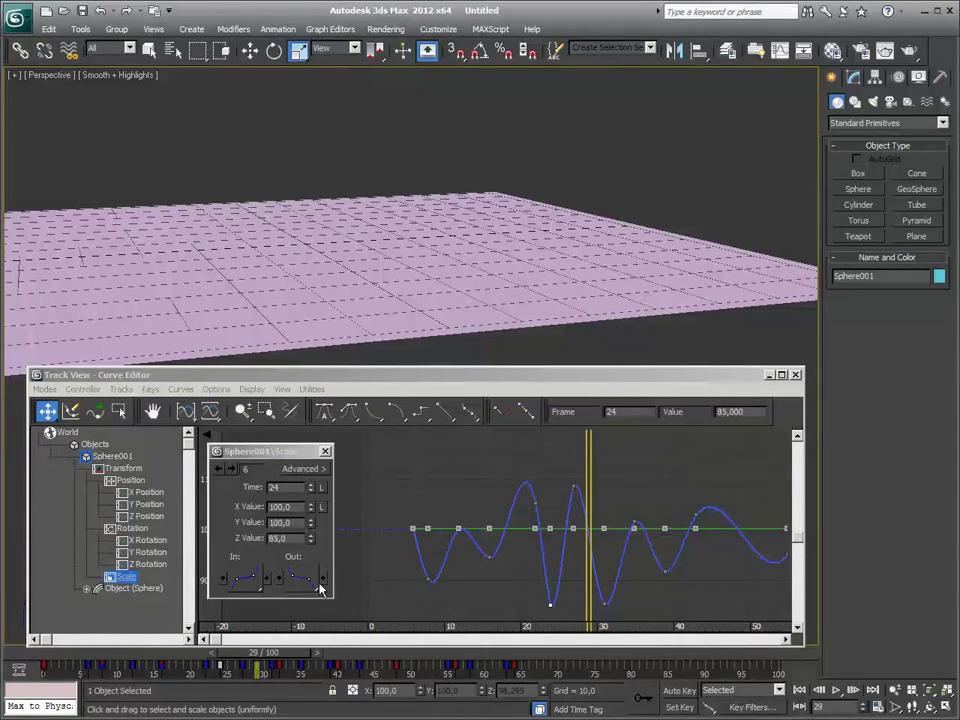
scroll(518, 178, "down", 2)
scroll(518, 178, "down", 1)
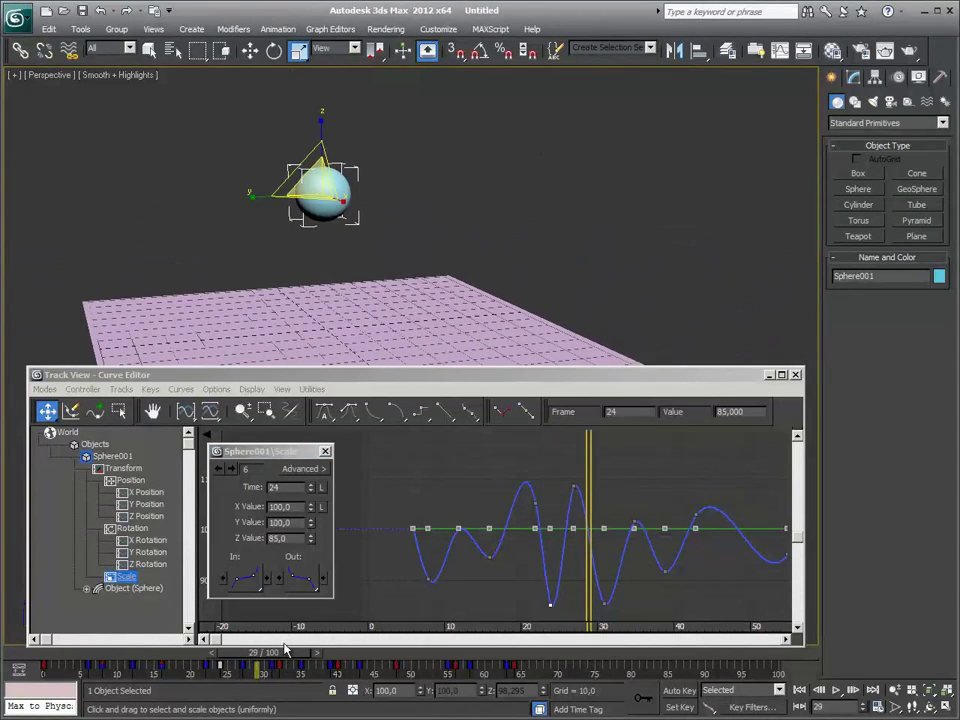
left_click_drag(288, 658, 318, 658)
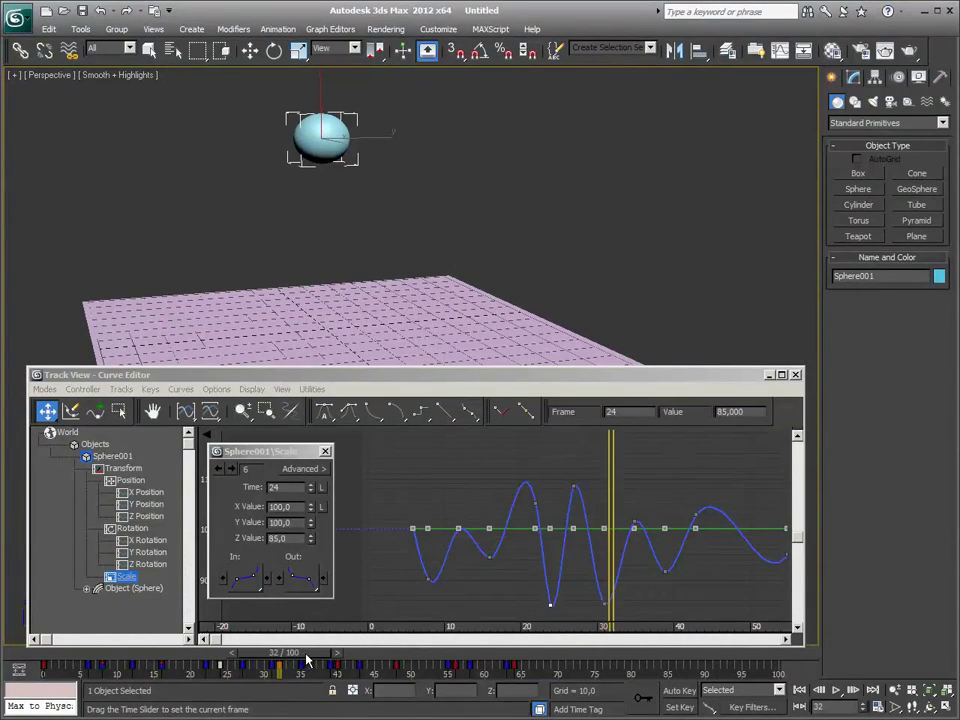
left_click(232, 469)
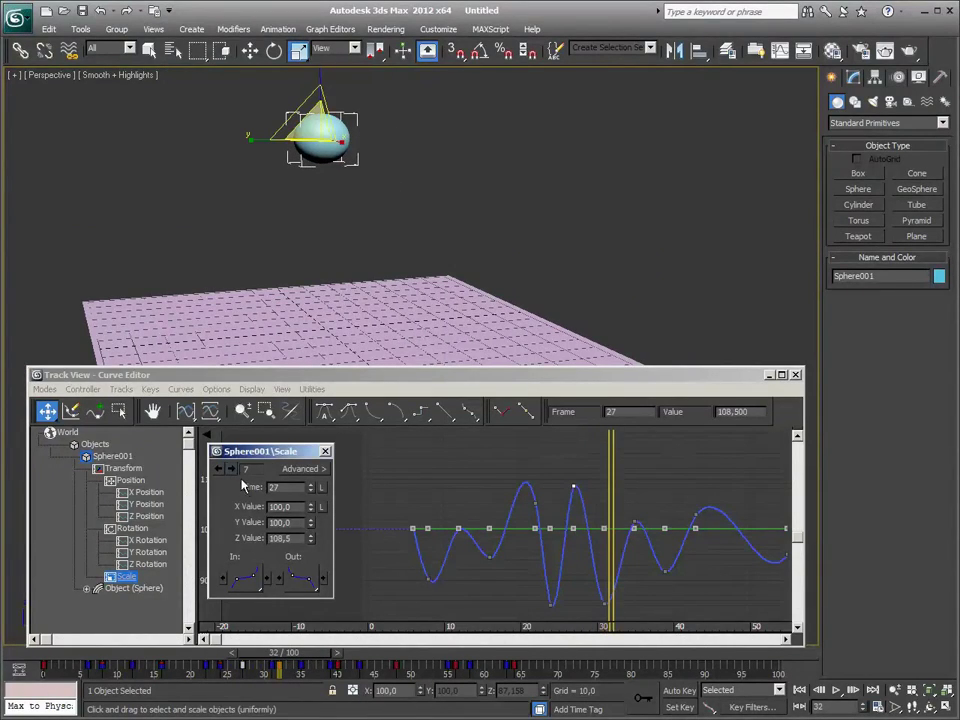
left_click(232, 469)
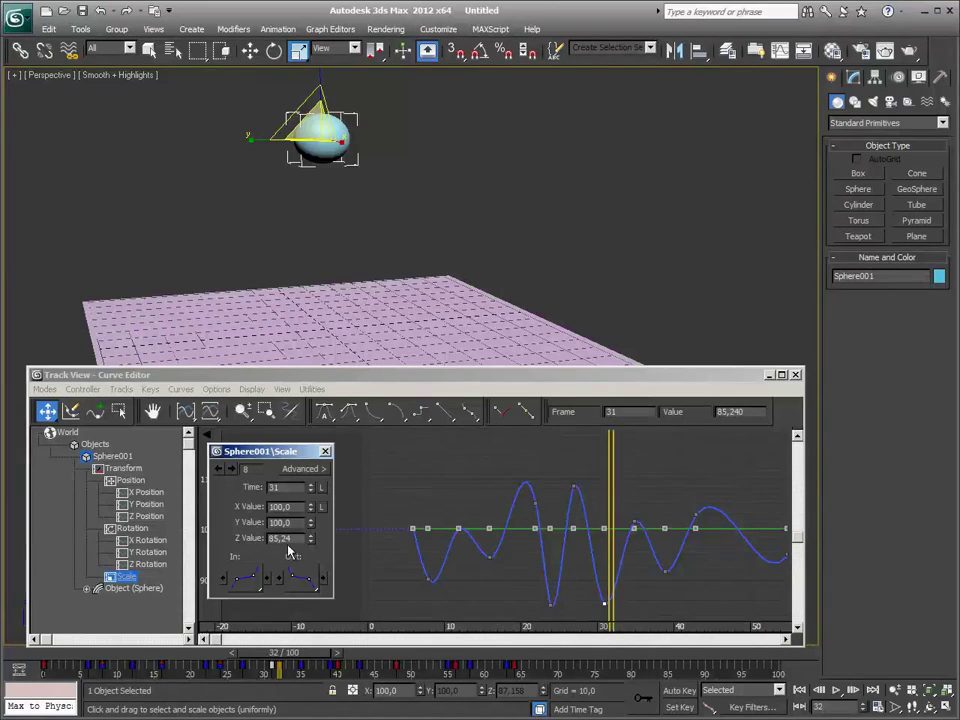
double_click(286, 487)
type("2")
key("Return")
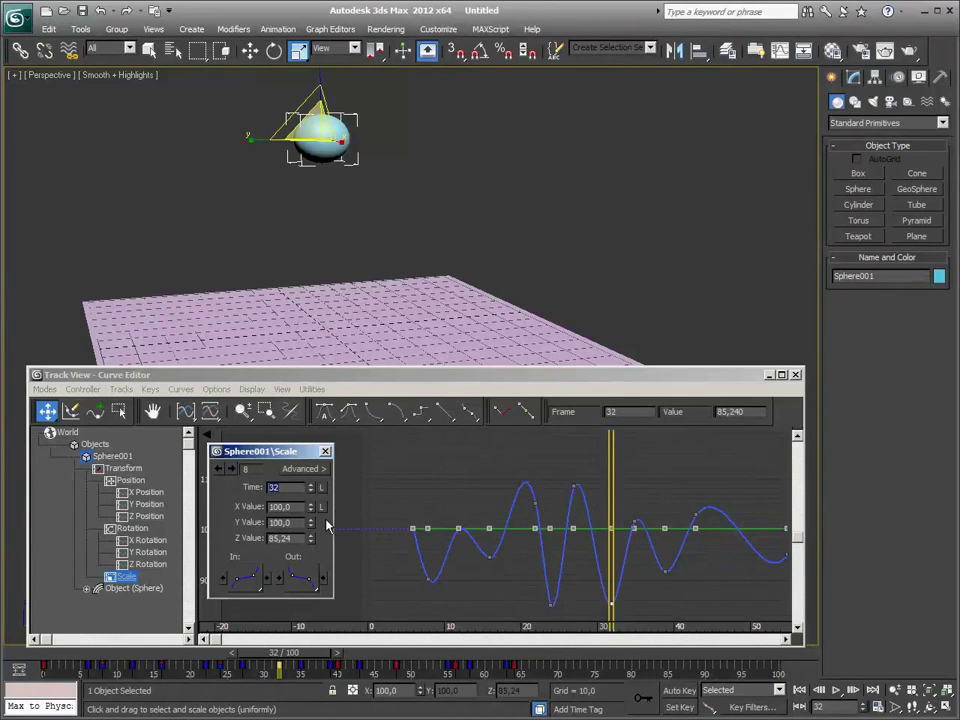
double_click(290, 538)
type("00")
key("Return")
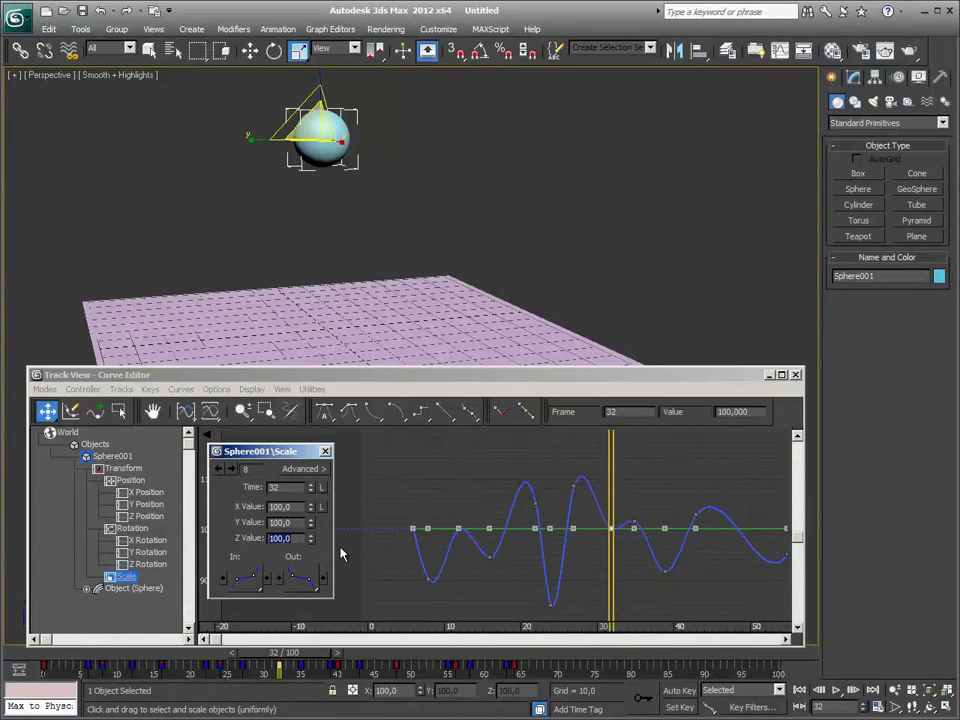
- Retime the scale key at frame 35 to frame 36
mouse_move(306, 658)
left_mouse_down()
mouse_move(377, 656)
mouse_move(349, 653)
mouse_move(364, 655)
left_mouse_up()
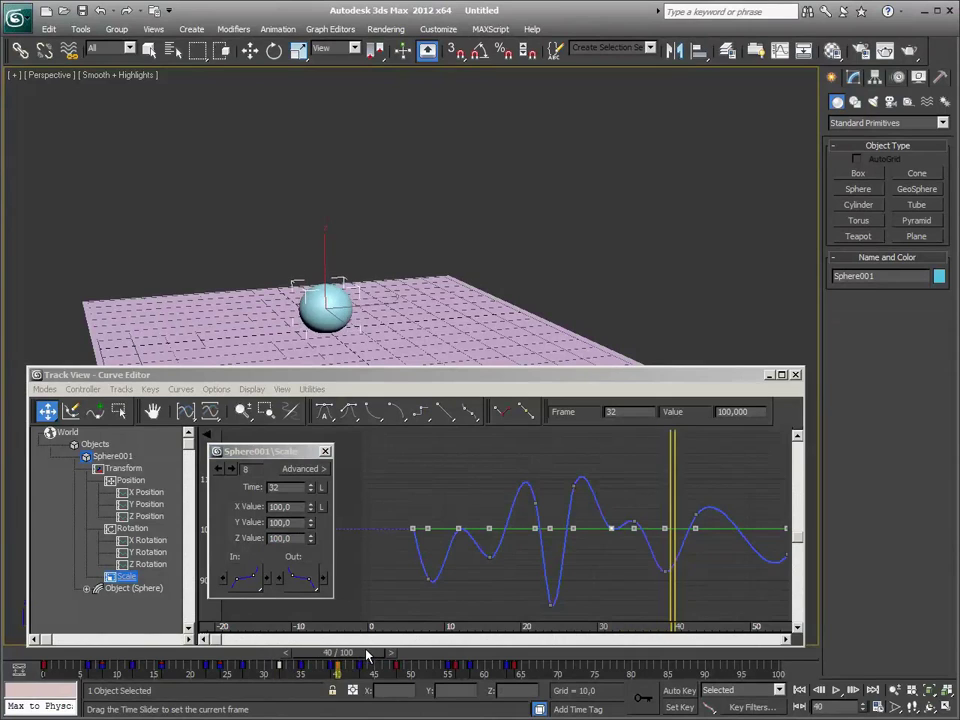
key("r")
left_click(233, 470)
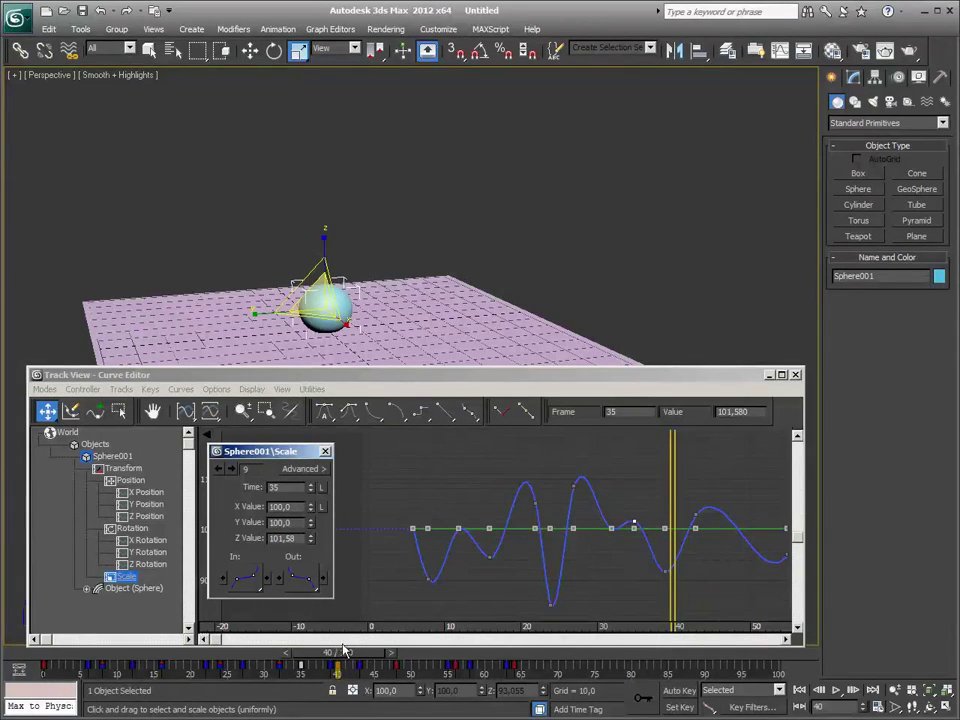
mouse_move(368, 660)
left_mouse_down()
mouse_move(323, 657)
mouse_move(348, 657)
left_mouse_up()
key("r")
left_click(285, 522)
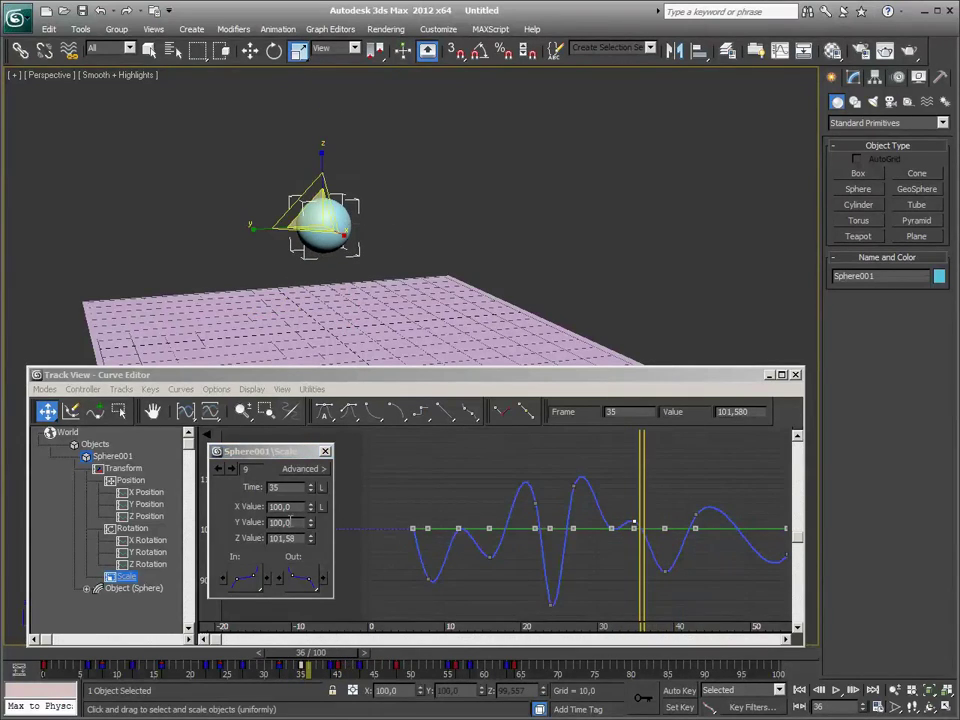
left_click(289, 487)
type("36")
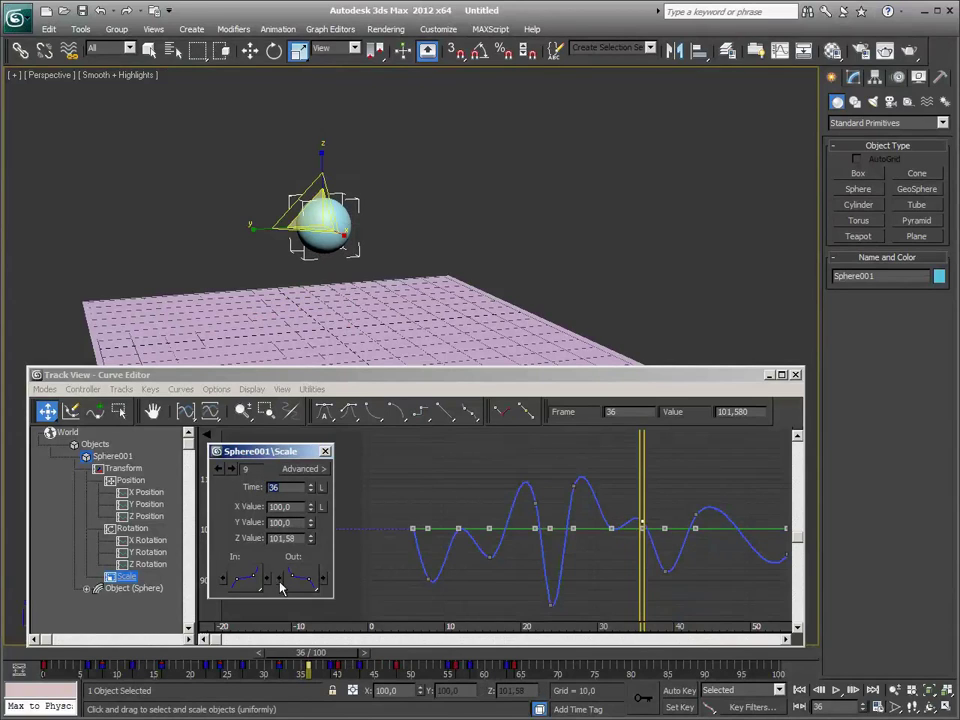
- Move the key at frame 39 to frame 40 with a Z scale of 85
left_click_drag(336, 658, 364, 659)
key("r")
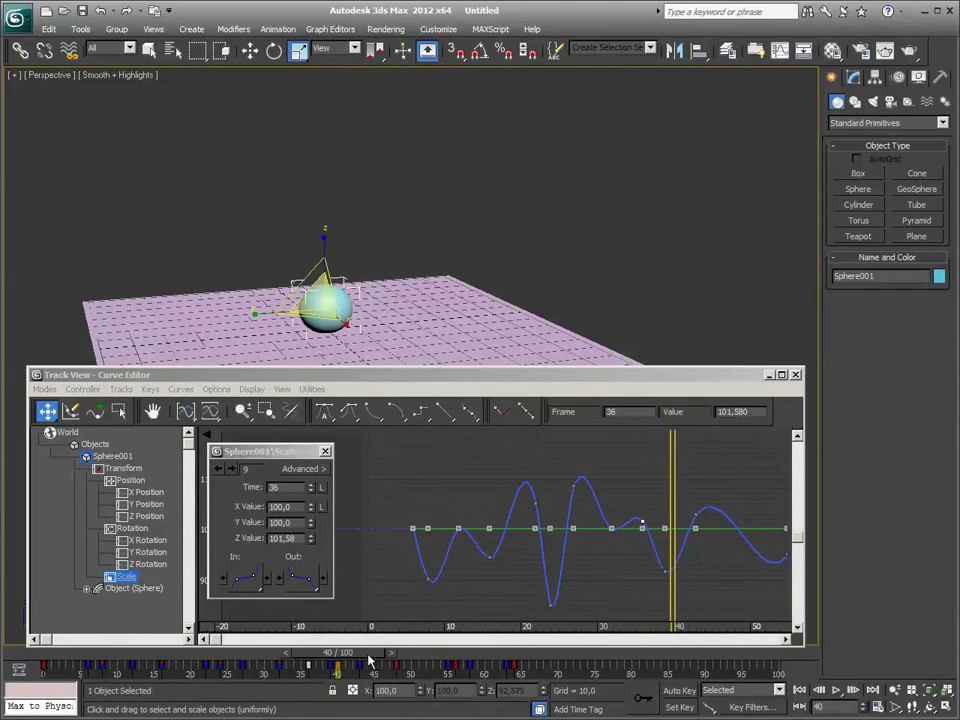
left_click(233, 469)
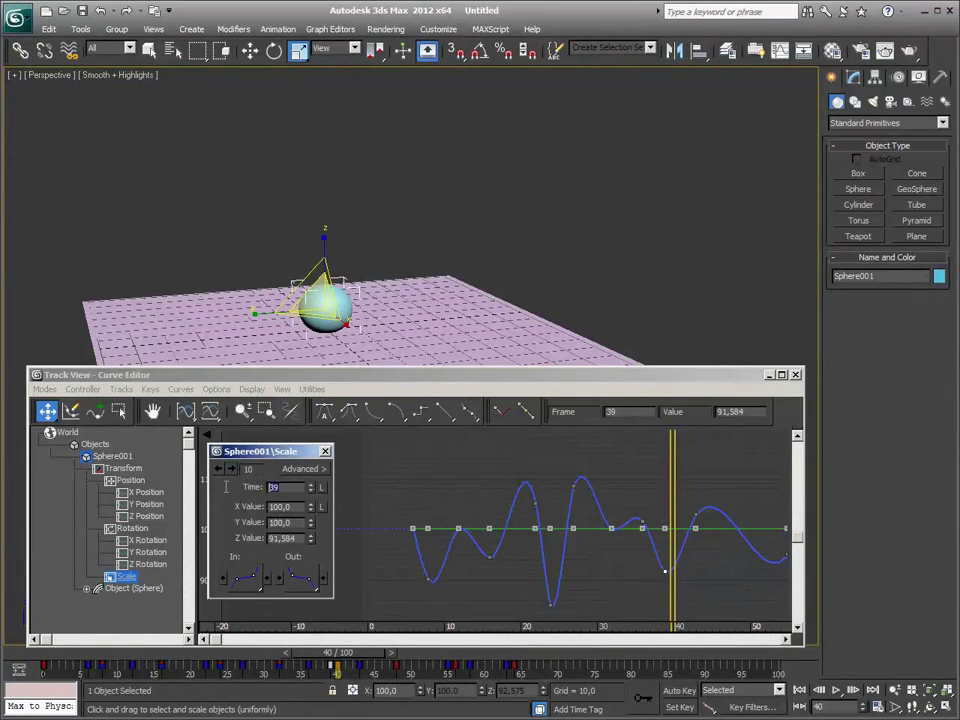
key("Return")
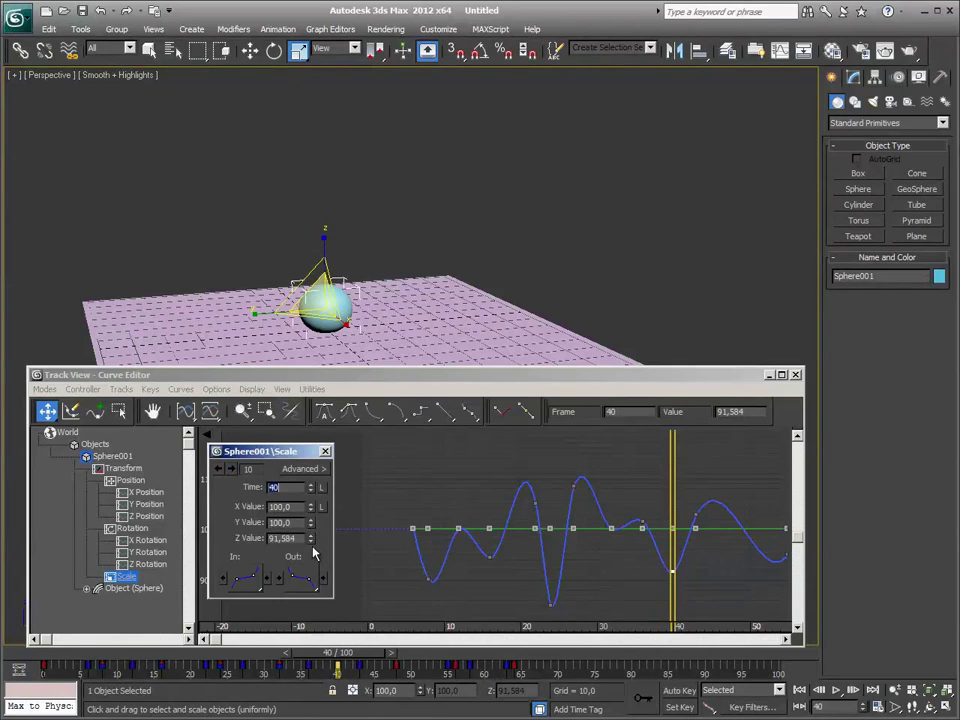
type("85")
key("Return")
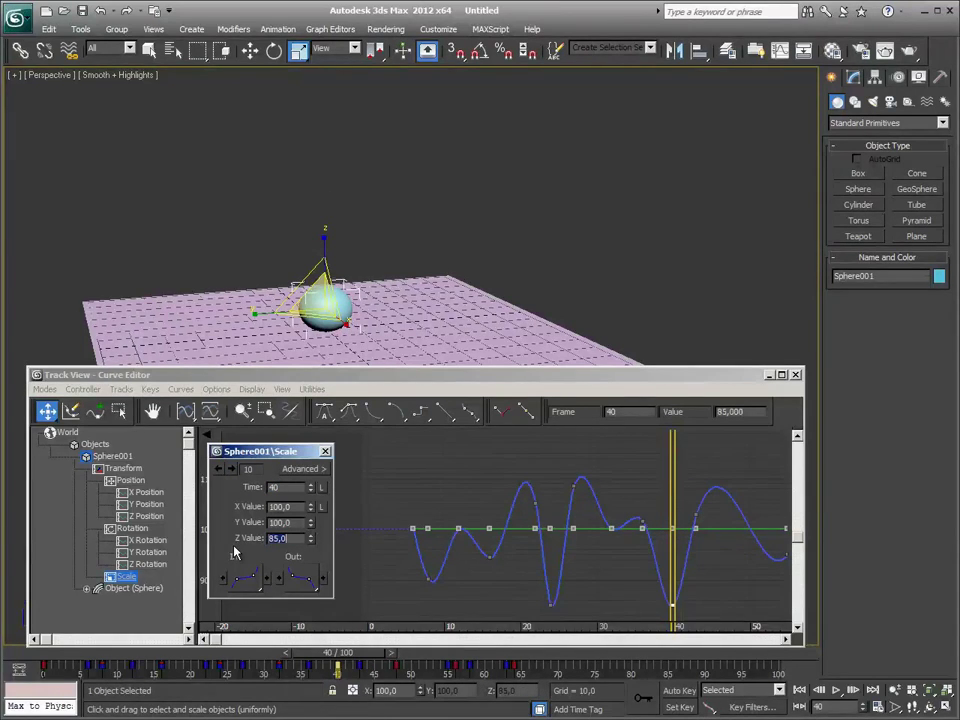
- Move the key at frame 43 to frame 44 with Z scale 108, then scrub to frame 48
left_click_drag(369, 668, 388, 660)
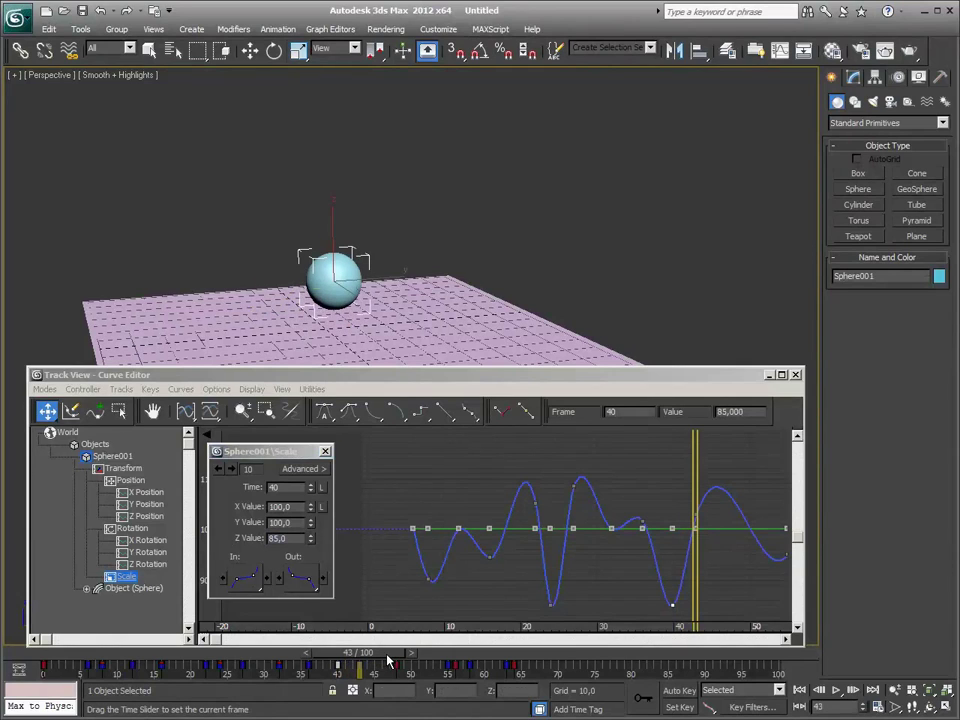
key("r")
left_click(231, 468)
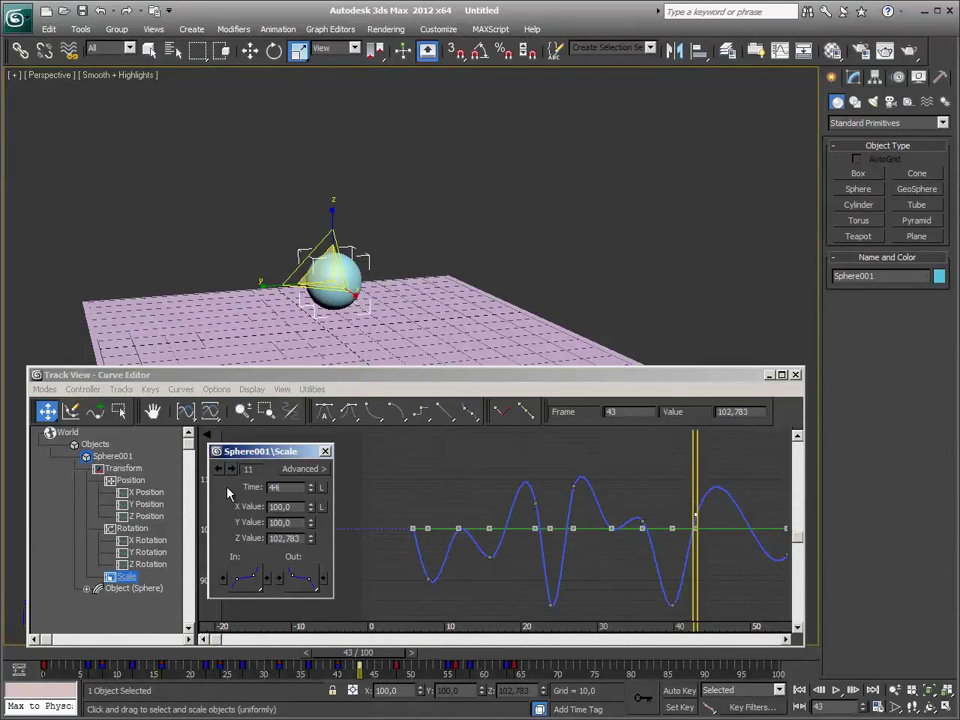
left_click(284, 538)
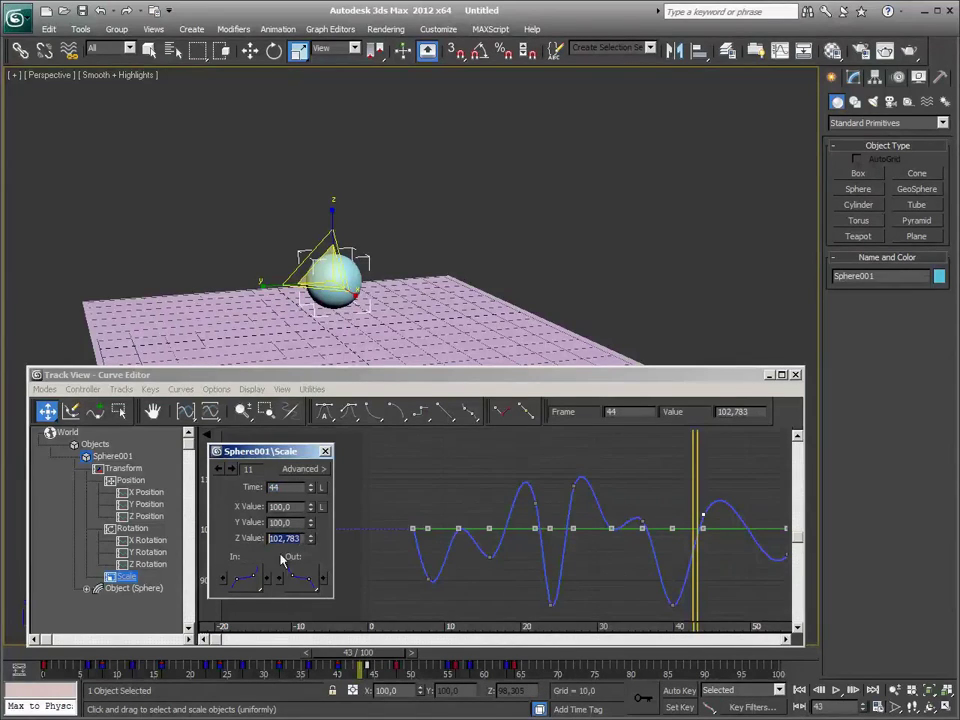
type("10")
type("5")
key("Return")
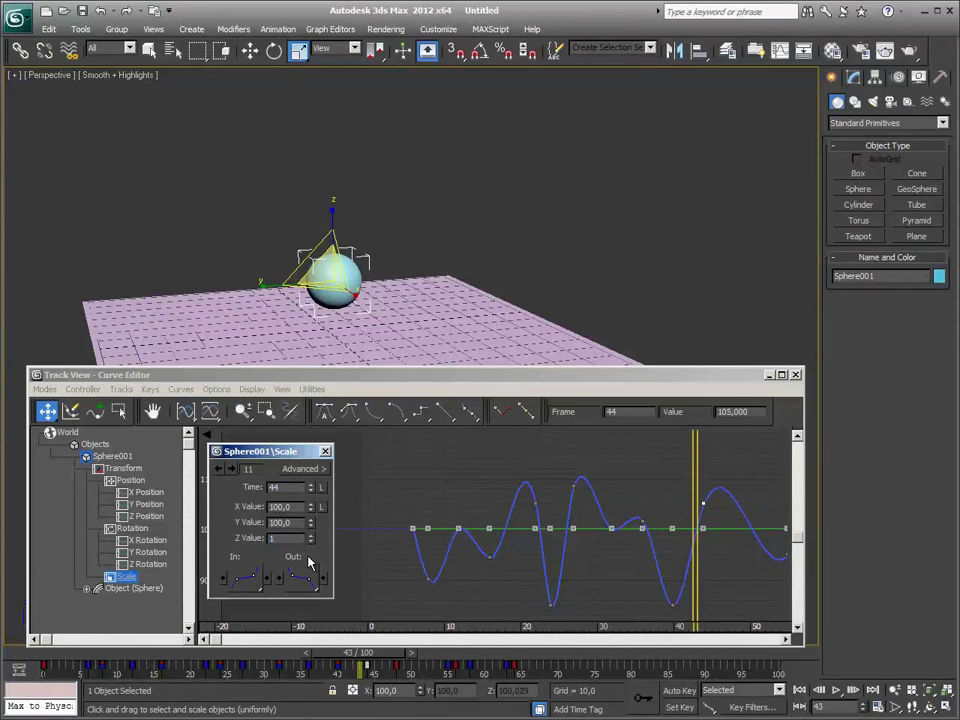
type("06")
key("Return")
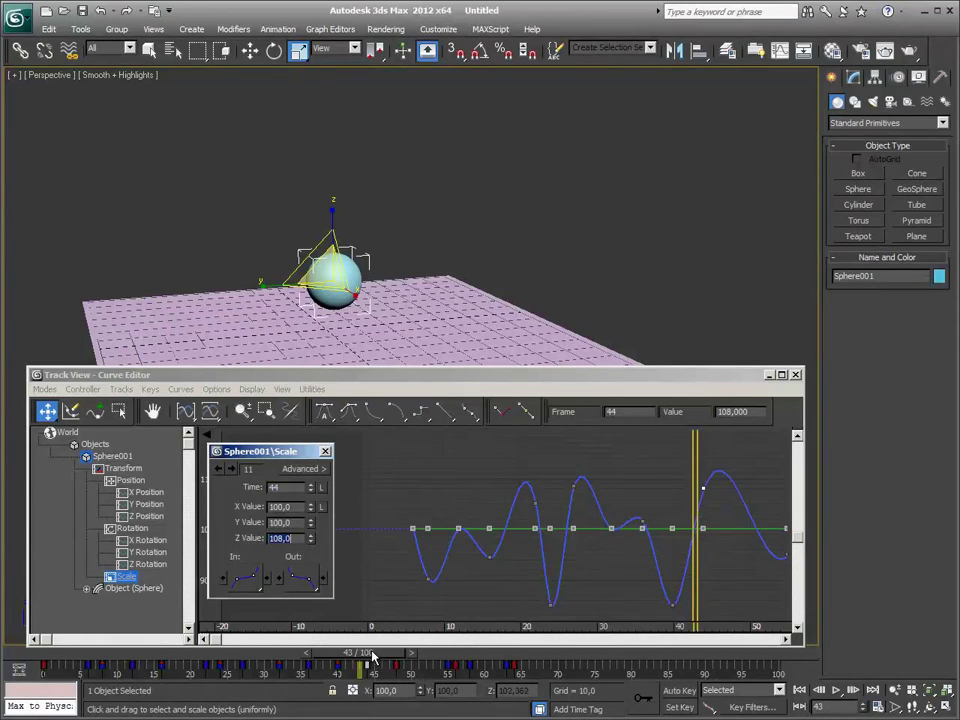
left_click_drag(362, 653, 408, 663)
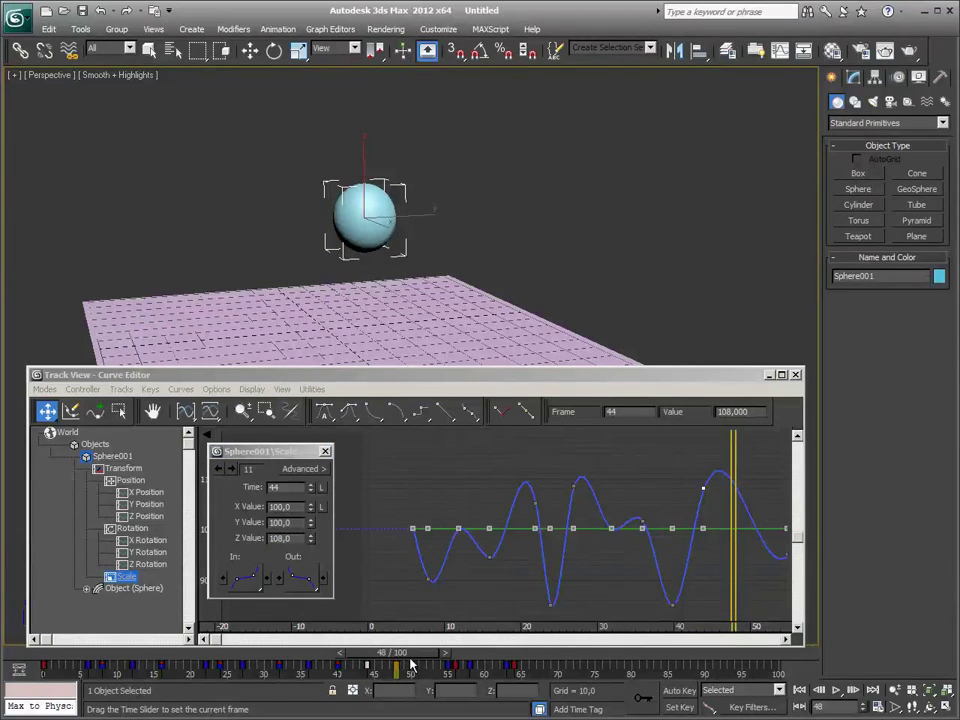
left_click_drag(407, 663, 410, 663)
key("r")
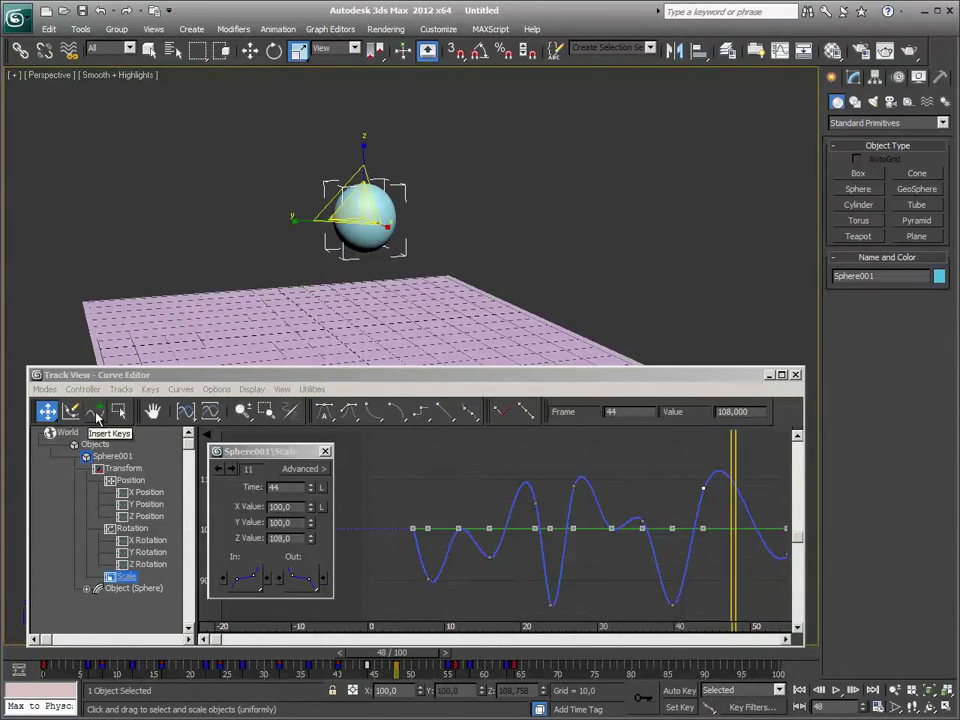
- Insert a new Scale key at frame 48 with a Z value of 100
left_click(95, 411)
left_click(735, 486)
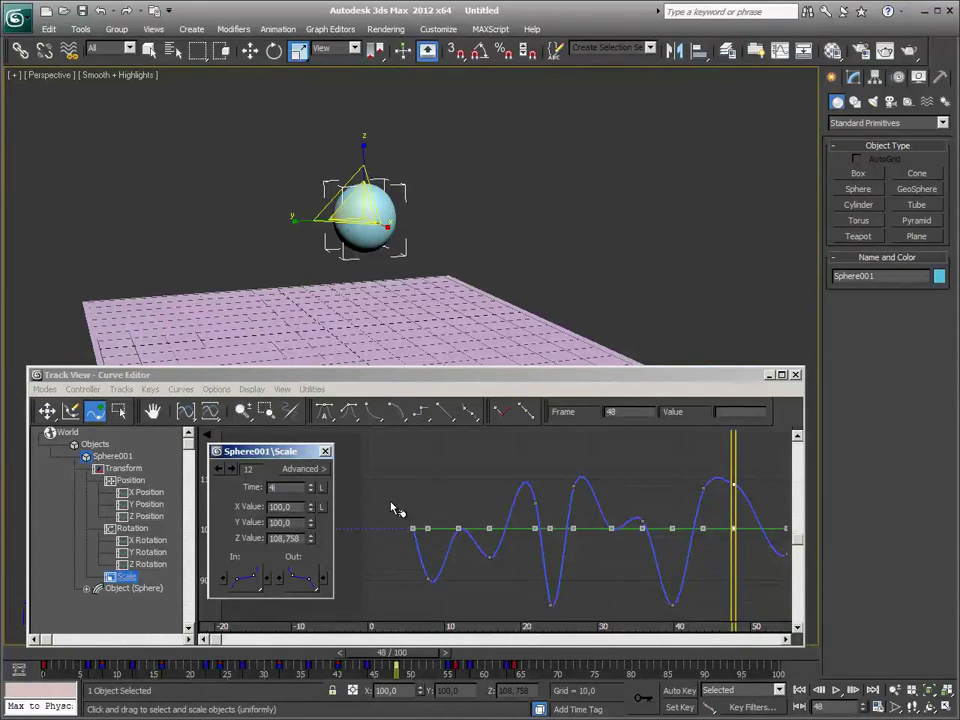
double_click(302, 538)
type("100")
key("Return")
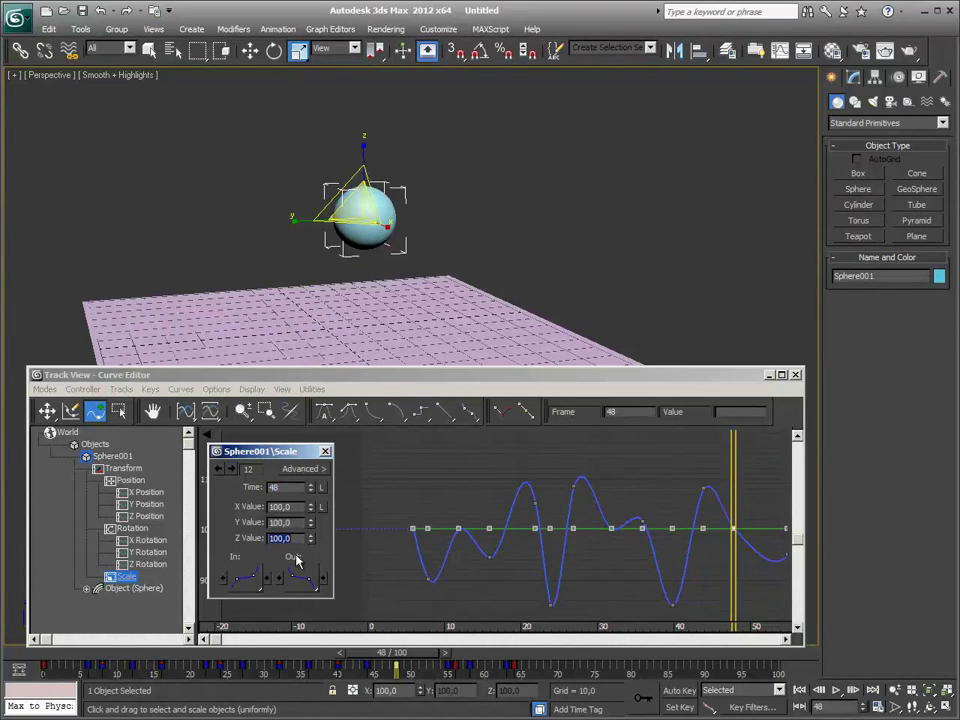
- Preview the animation and step to the next scale key at frame 55
mouse_move(430, 657)
left_mouse_down()
mouse_move(422, 657)
mouse_move(487, 662)
left_mouse_up()
key("r")
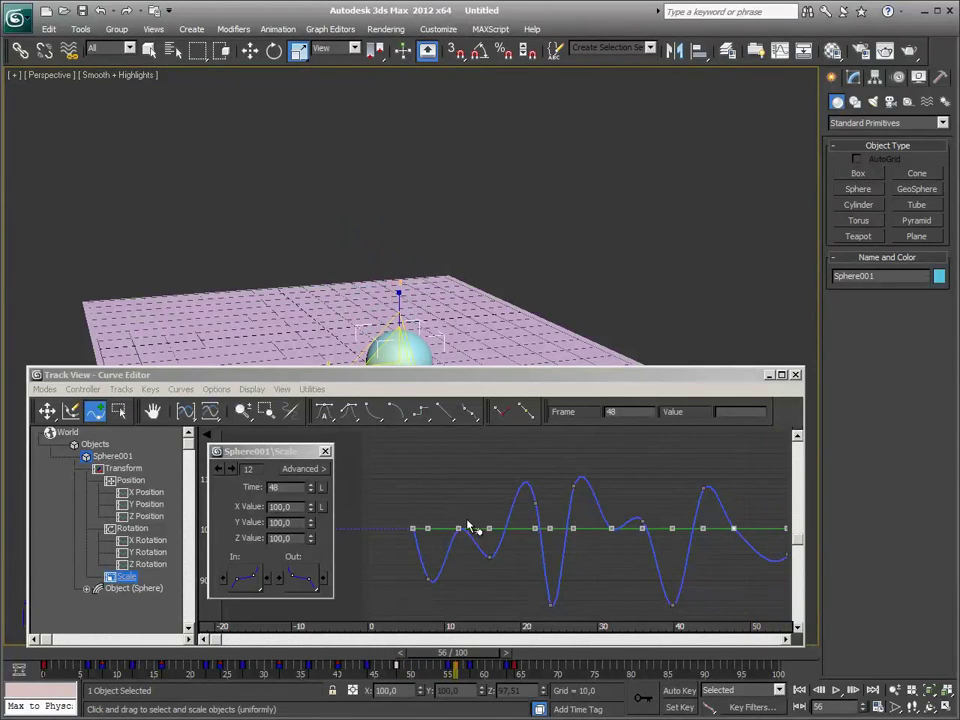
left_click_drag(459, 652, 452, 652)
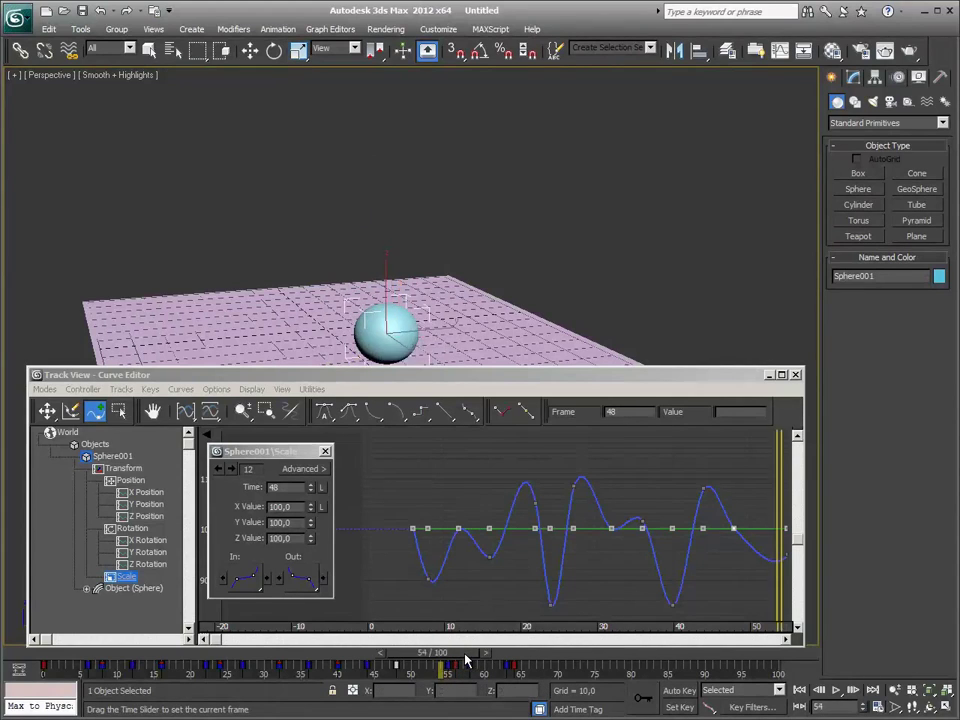
left_click(231, 468)
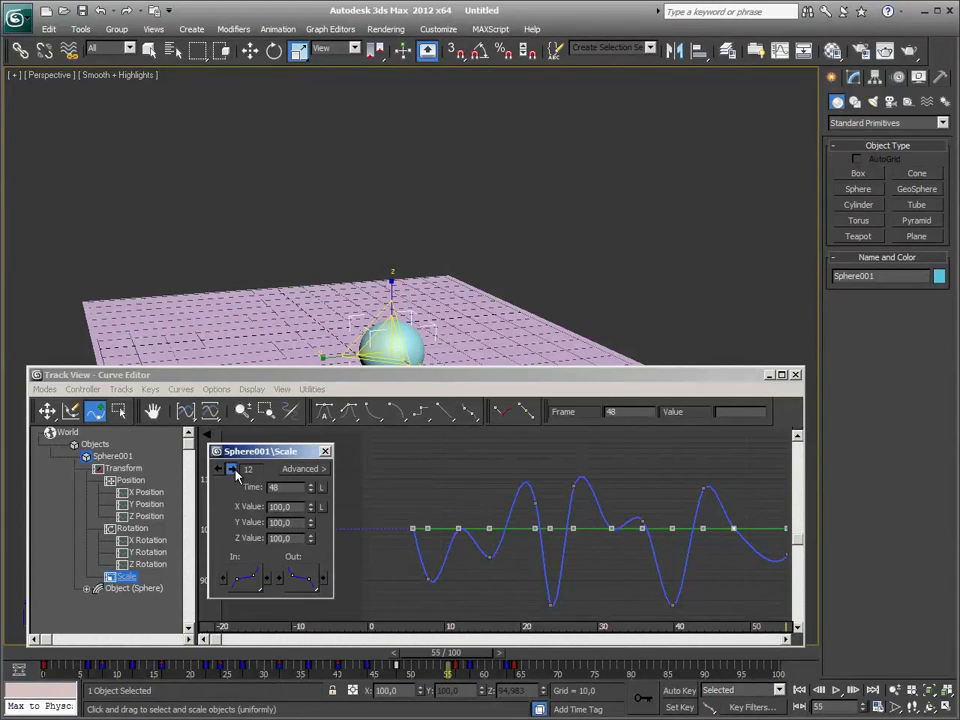
mouse_move(627, 535)
middle_mouse_down()
mouse_move(544, 489)
mouse_move(484, 506)
middle_mouse_up()
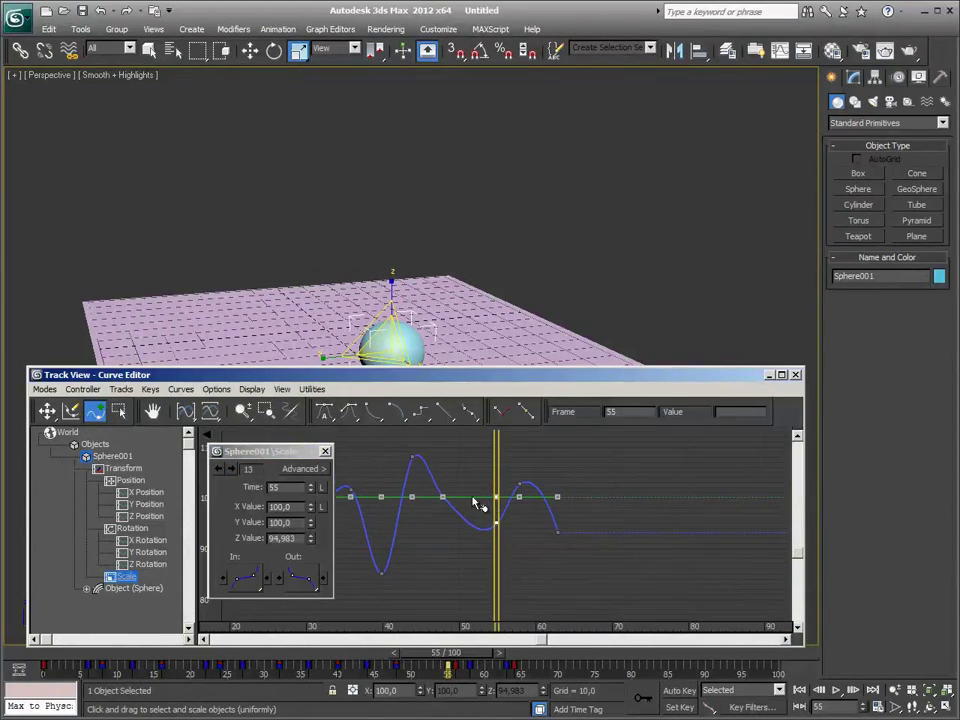
- Set the thirteenth Scale key to frame 56 with a Z scale of 80
left_click(231, 472)
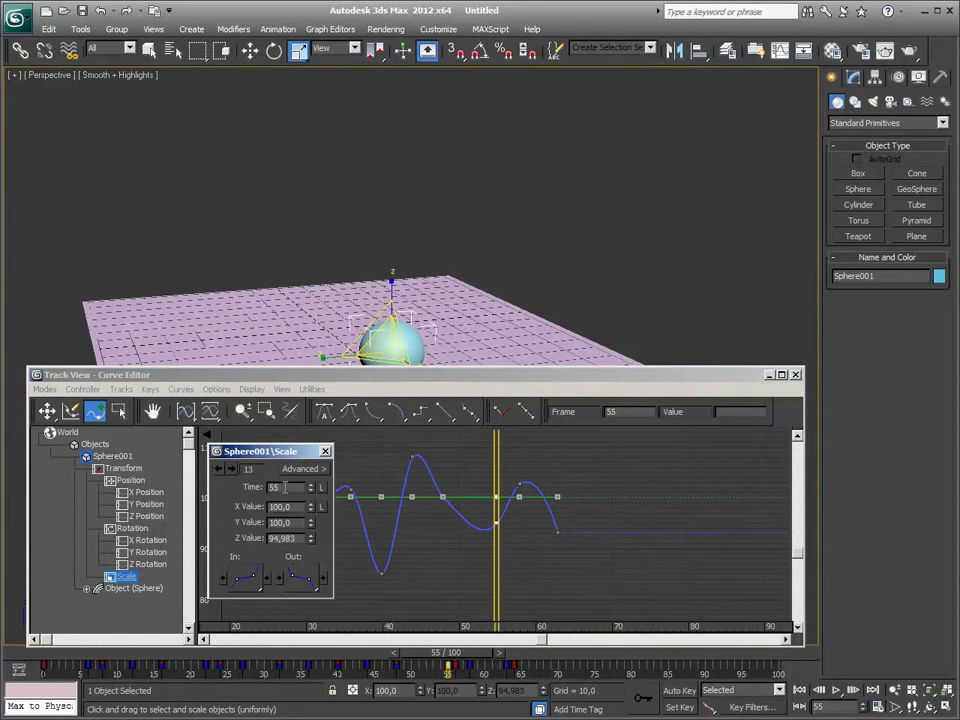
double_click(285, 487)
type("56")
key("Return")
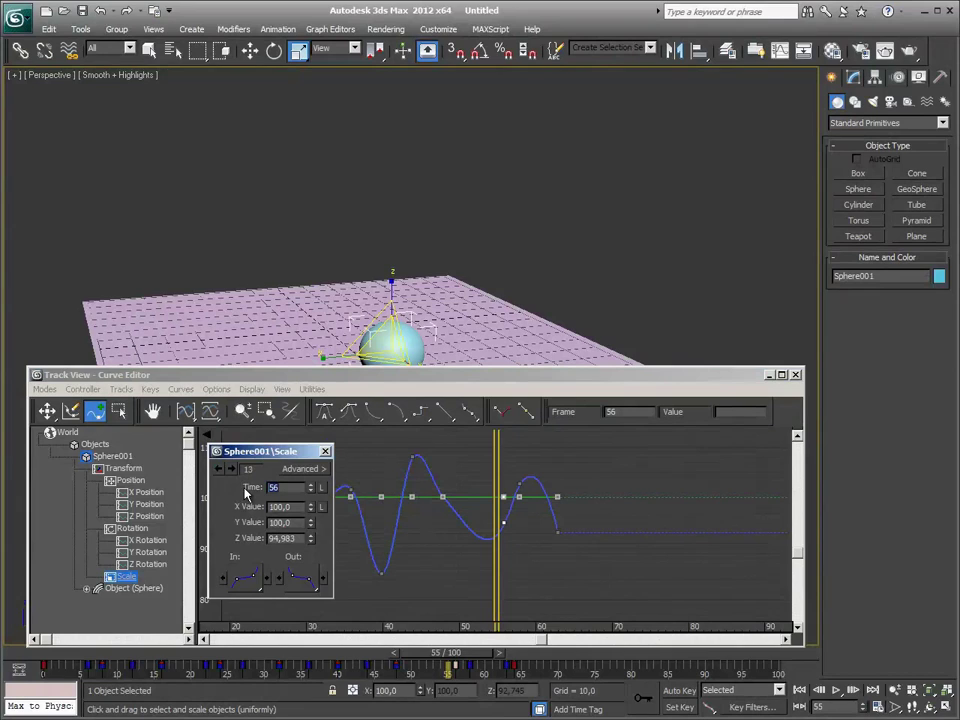
key("Tab")
key("Tab")
key("Tab")
type("80")
key("Return")
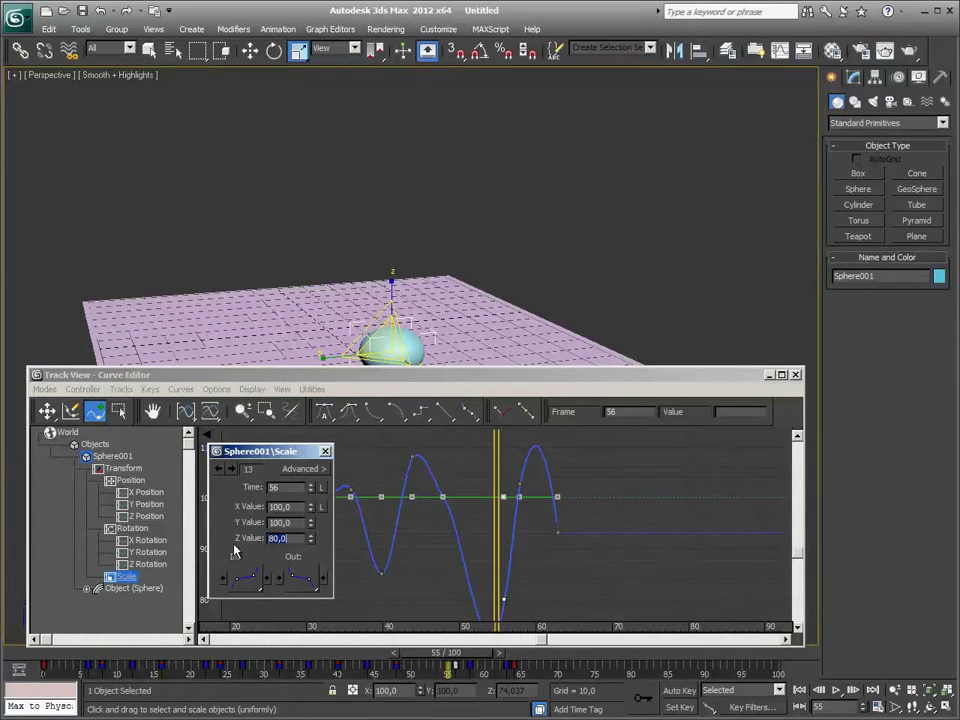
- Move the scale key from frame 58 to frame 60 and reset its Z scale to 100
left_click(235, 473)
left_click_drag(468, 653, 503, 658)
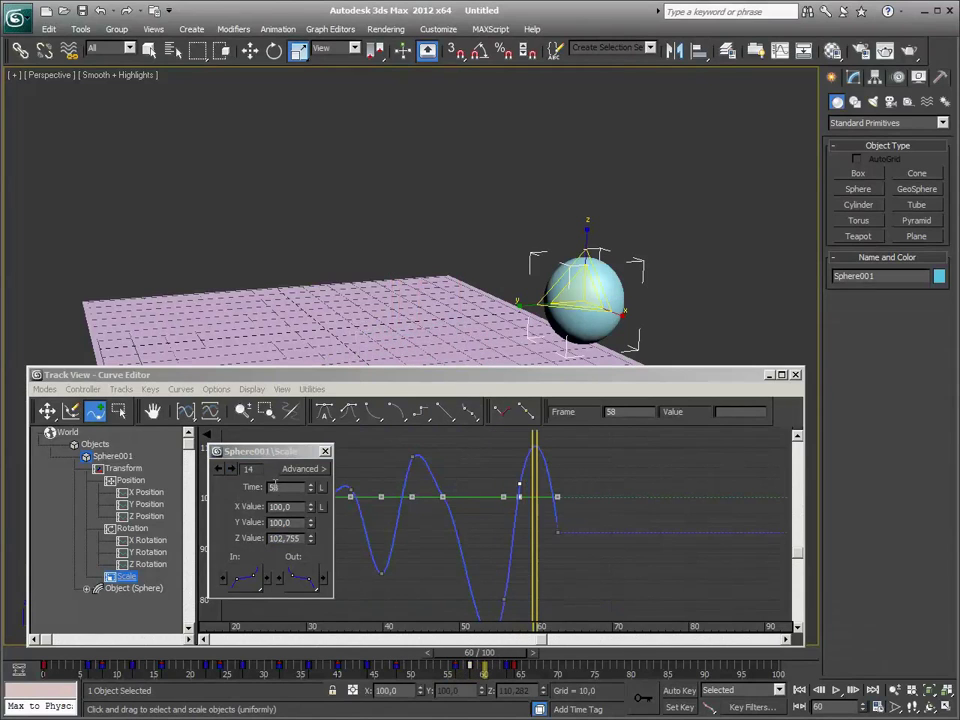
type("60")
key("Return")
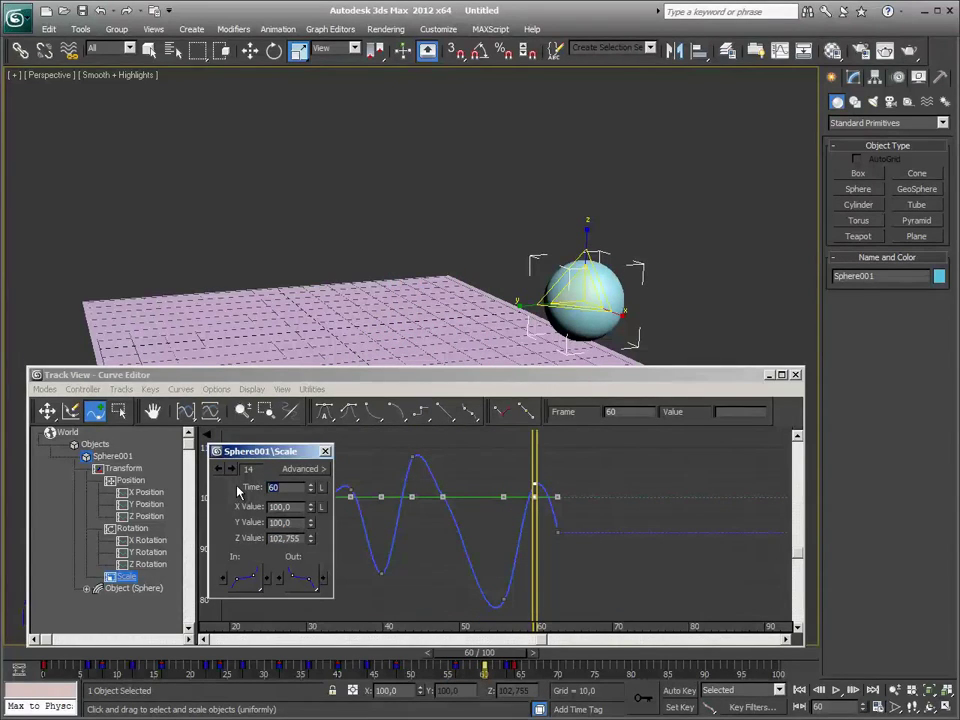
left_click(233, 470)
left_click(238, 471)
type("50")
type("60")
double_click(301, 538)
type("100,0")
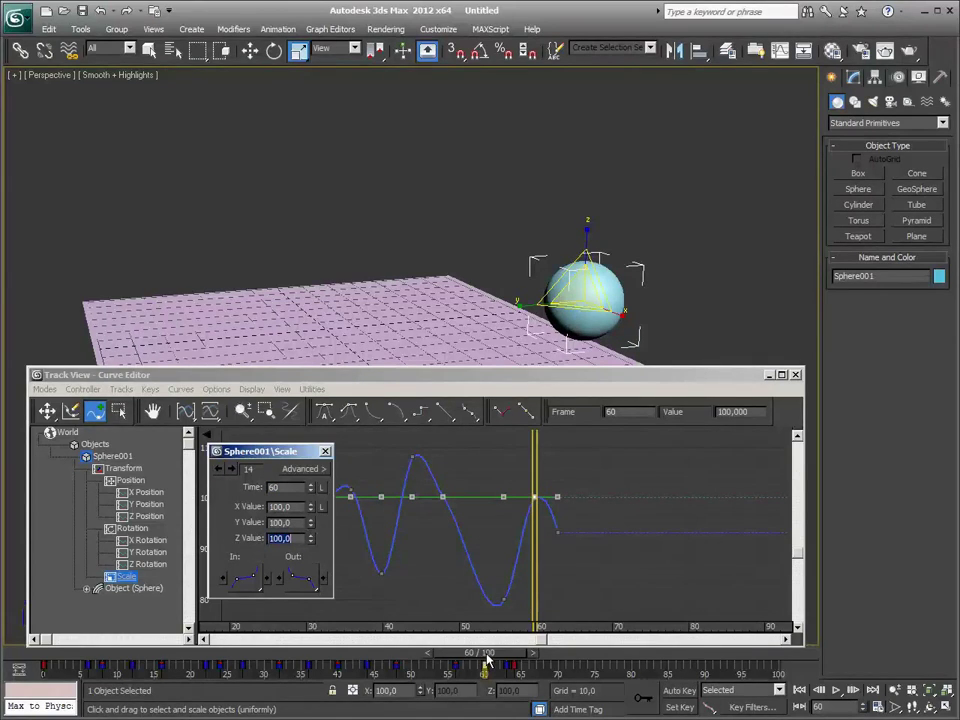
- Give the frame-60 scale key a slight Z stretch of 102
left_click_drag(487, 658, 519, 657)
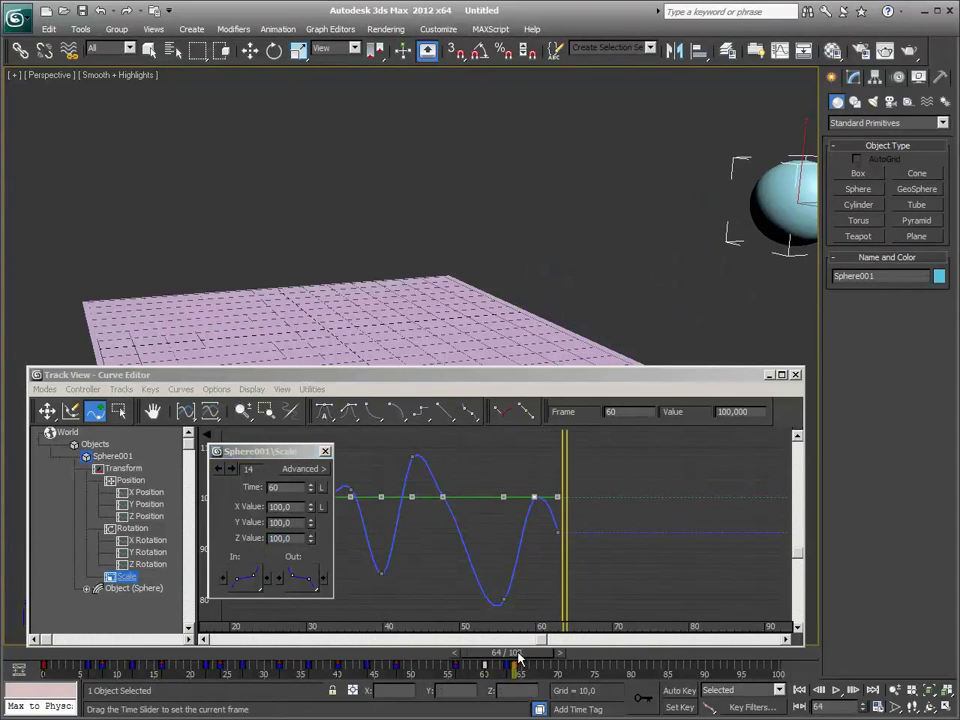
left_click_drag(519, 657, 512, 657)
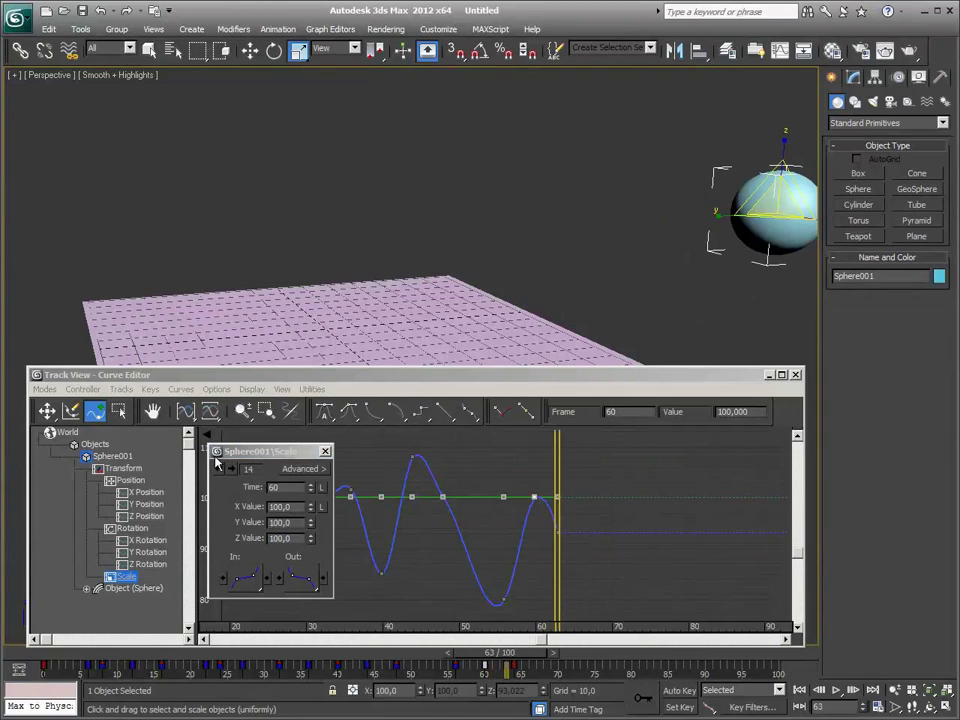
left_click(300, 538)
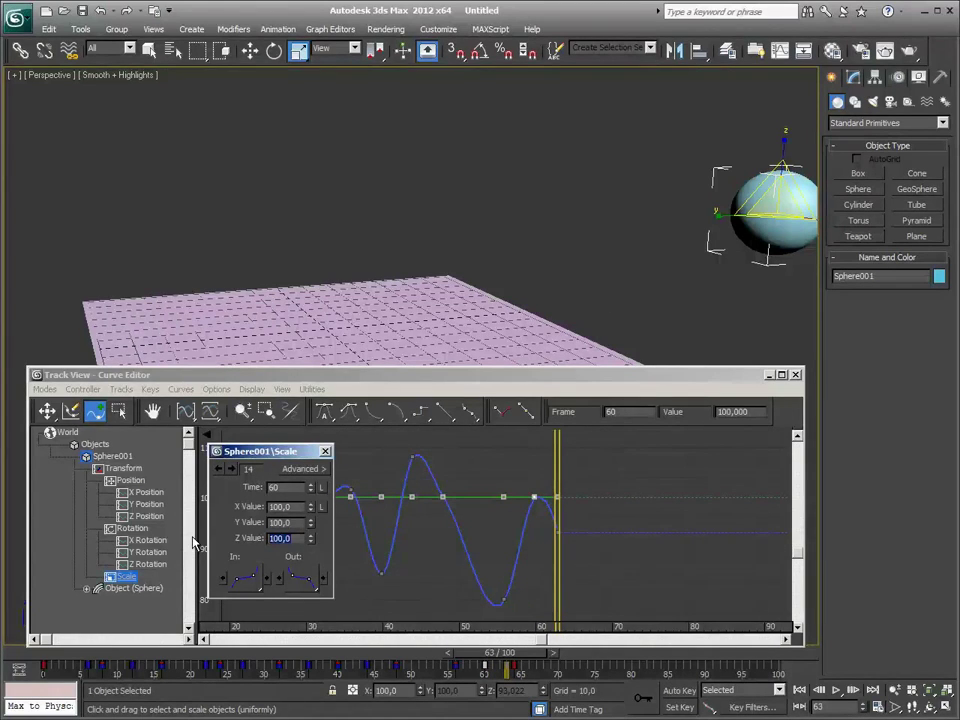
type("102")
key("Return")
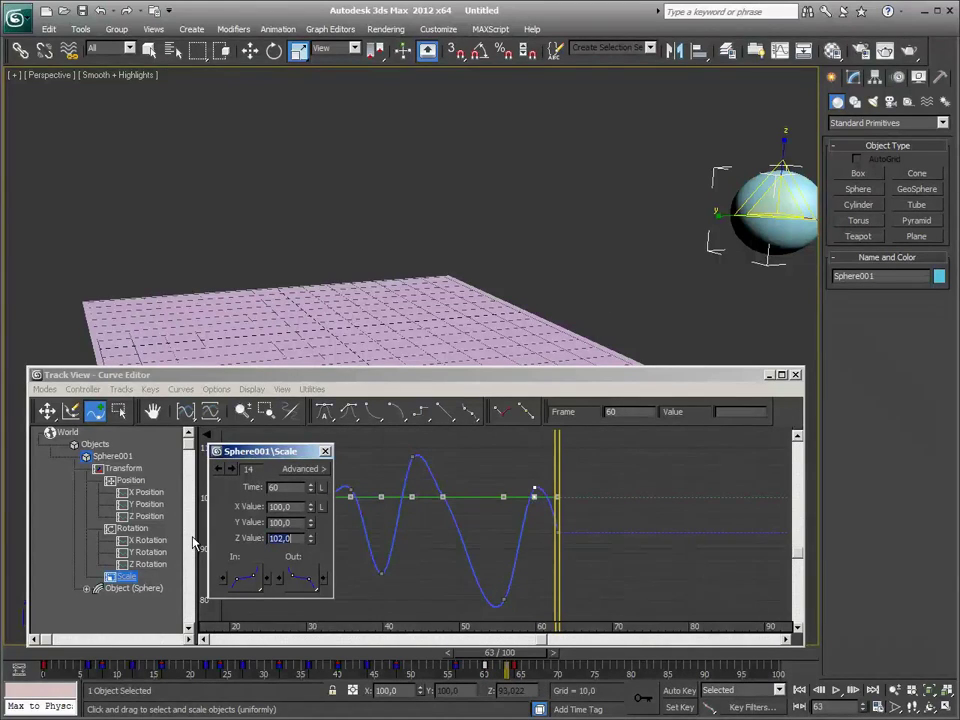
- Set the last scale key to Z scale 100 and move it to frame 68
left_click(232, 469)
type("0")
key("Return")
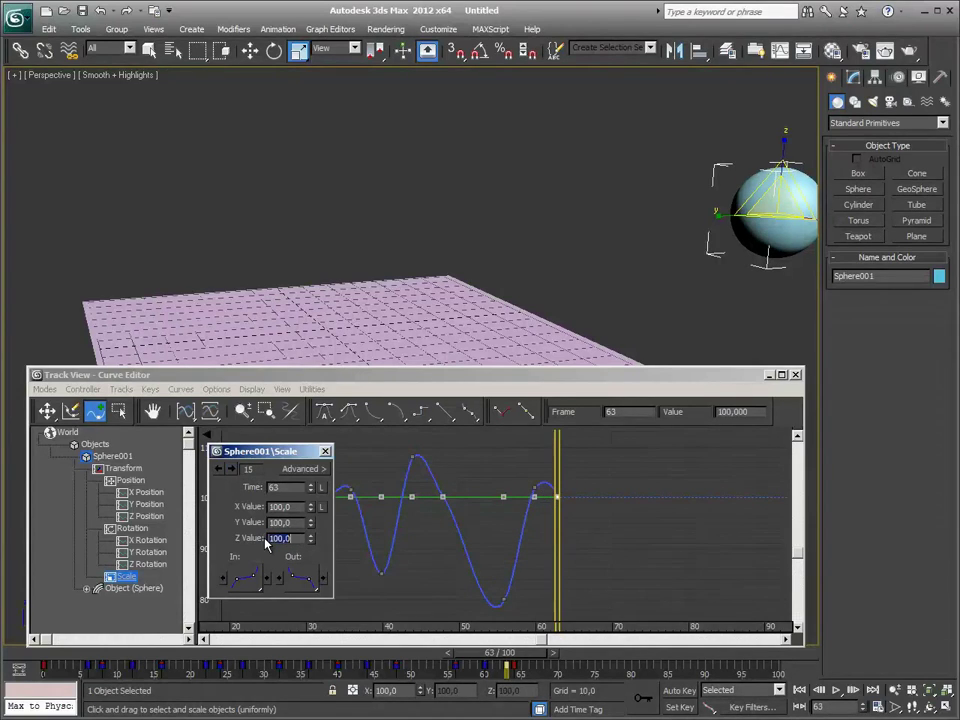
left_click(272, 488)
key("BackSpace")
type("0")
key("Return")
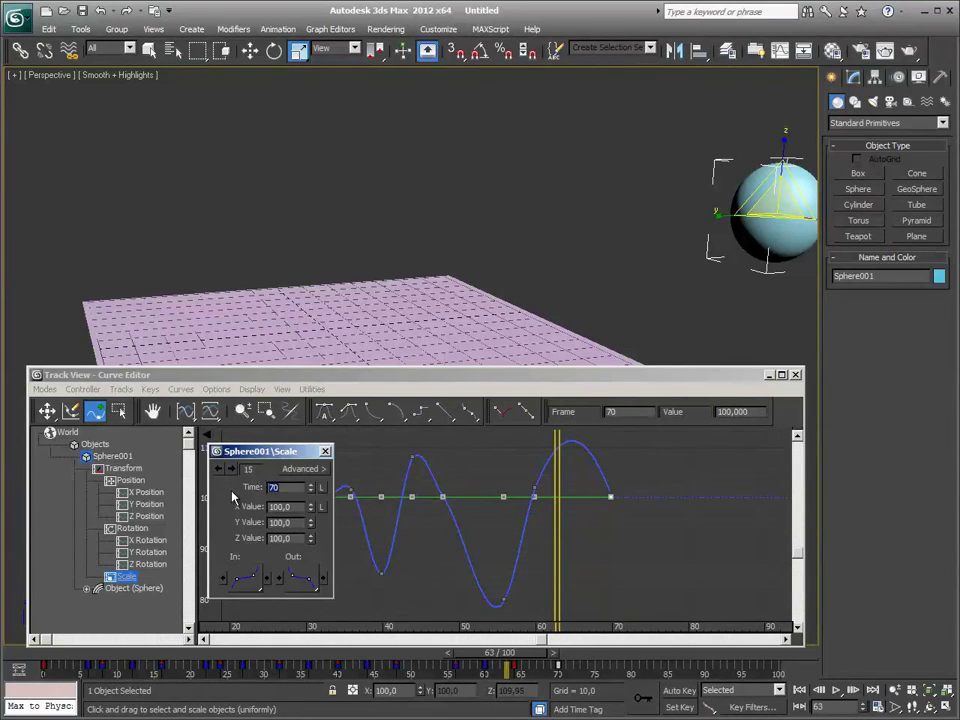
type("68")
key("Return")
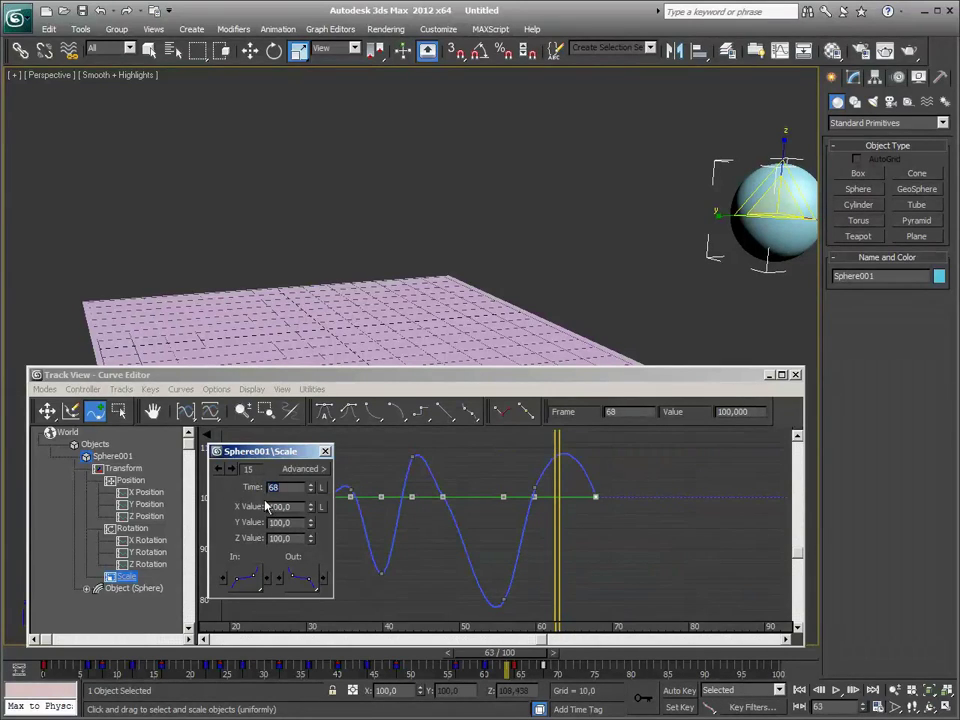
mouse_move(493, 654)
left_mouse_down()
mouse_move(218, 670)
mouse_move(277, 665)
left_mouse_up()
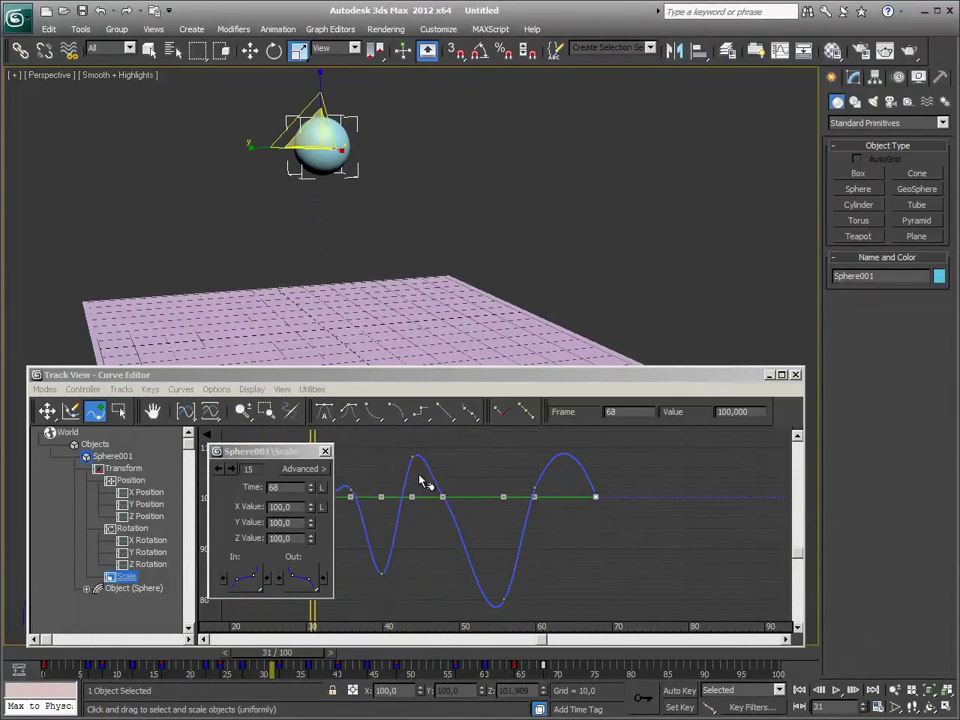
- Close the scale key details and zoom out to show every scale key
left_click(324, 450)
scroll(405, 505, "down", 1)
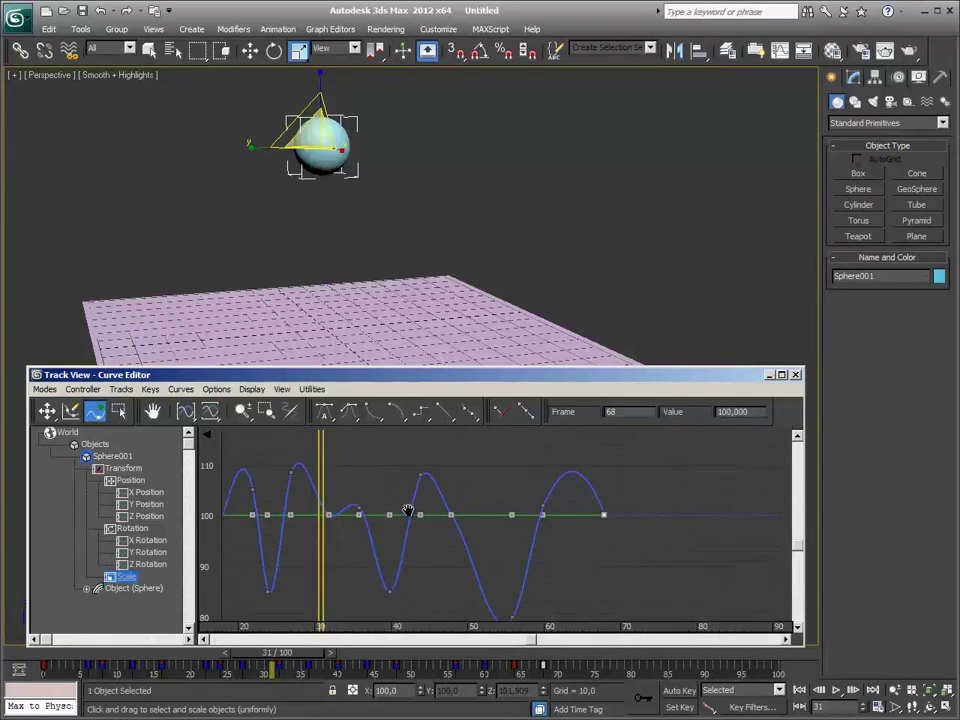
scroll(392, 522, "down", 2)
scroll(350, 525, "down", 2)
middle_click_drag(347, 525, 467, 518)
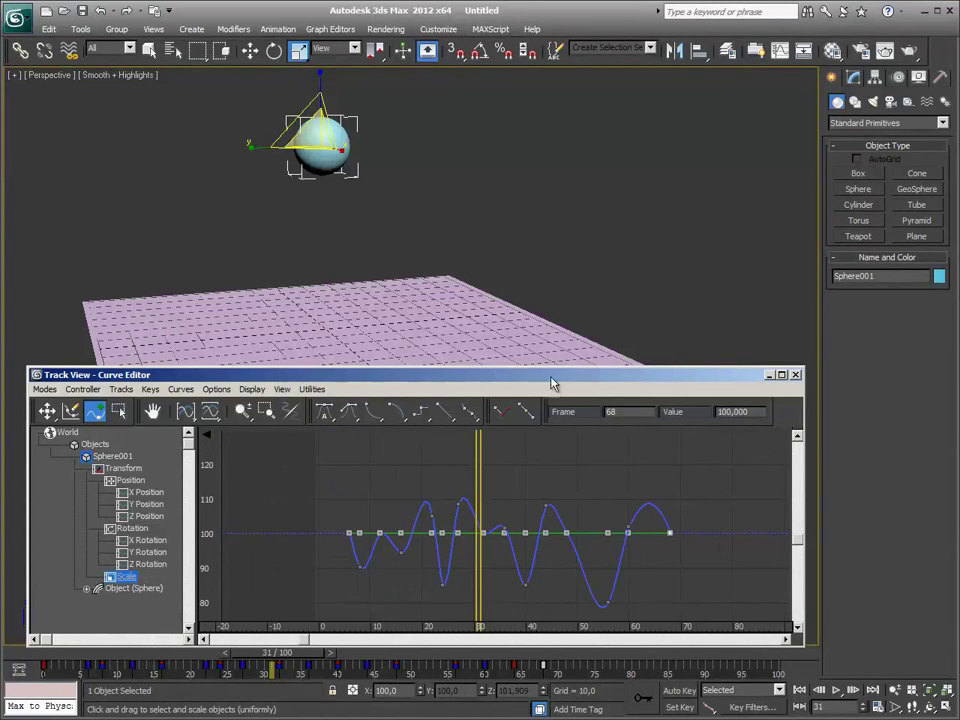
scroll(537, 306, "down", 2)
scroll(530, 318, "down", 3)
scroll(420, 317, "up", 3)
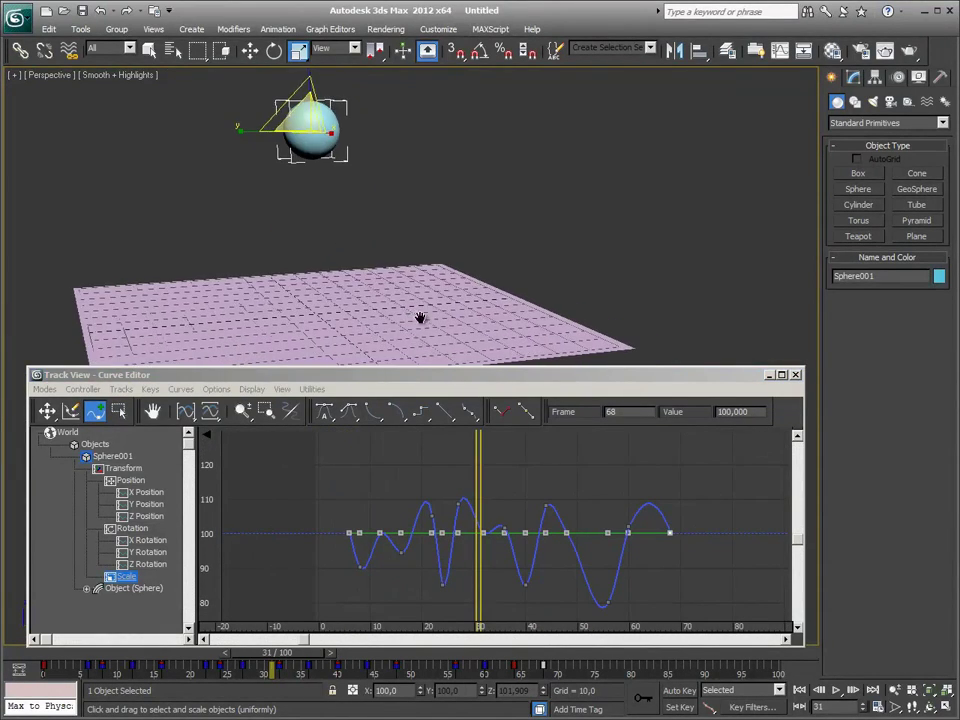
scroll(420, 317, "down", 2)
- Play the bounce animation, stop it, and scrub back toward the start
key("slash")
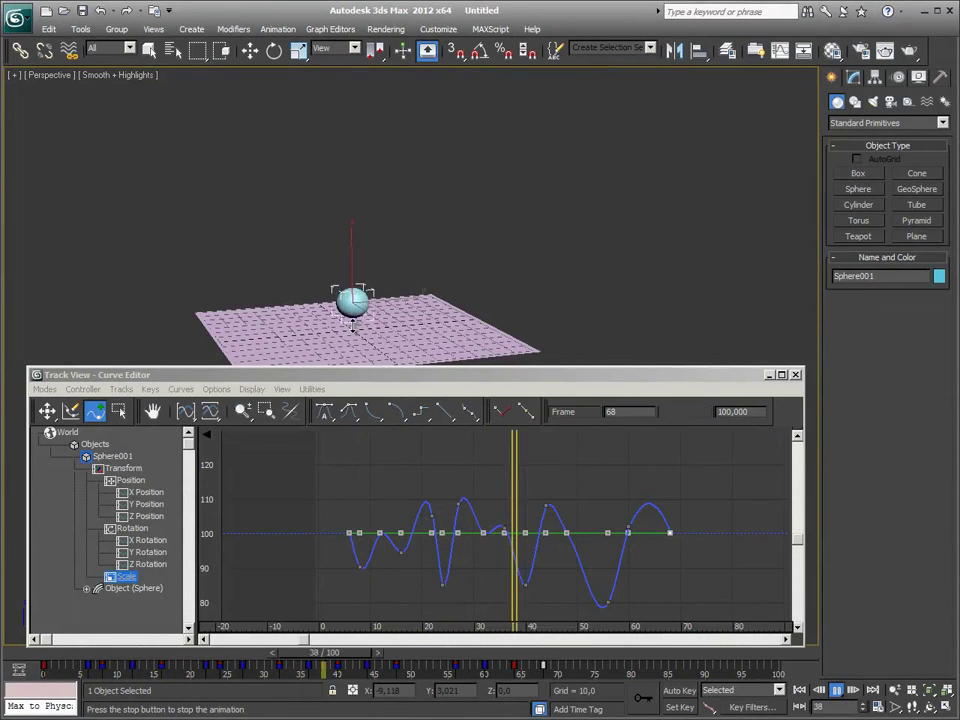
left_click(836, 690)
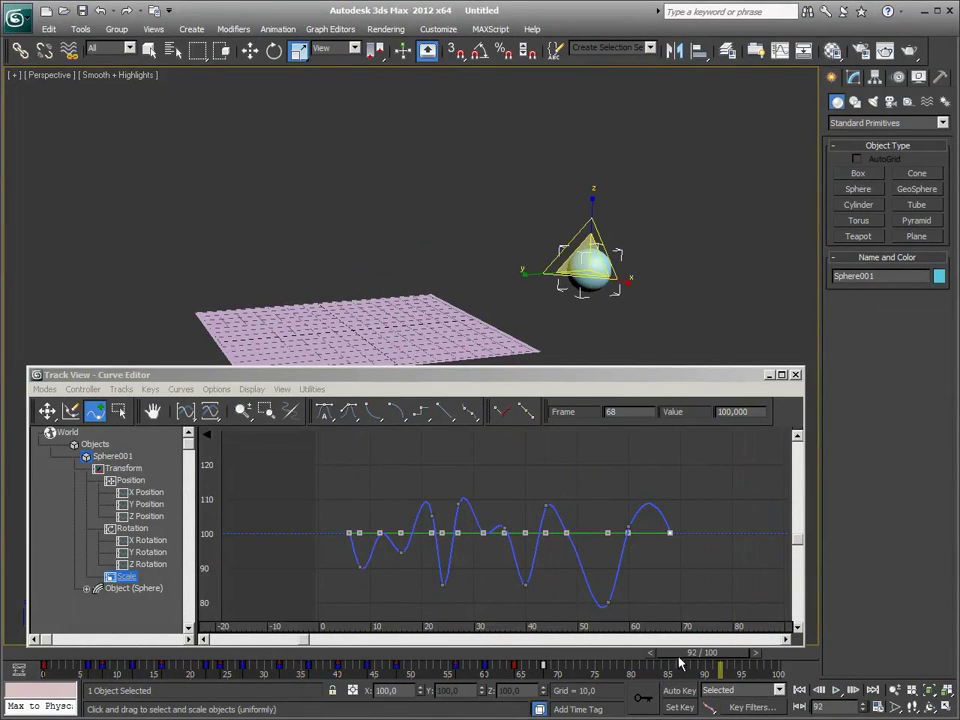
left_click_drag(614, 652, 45, 657)
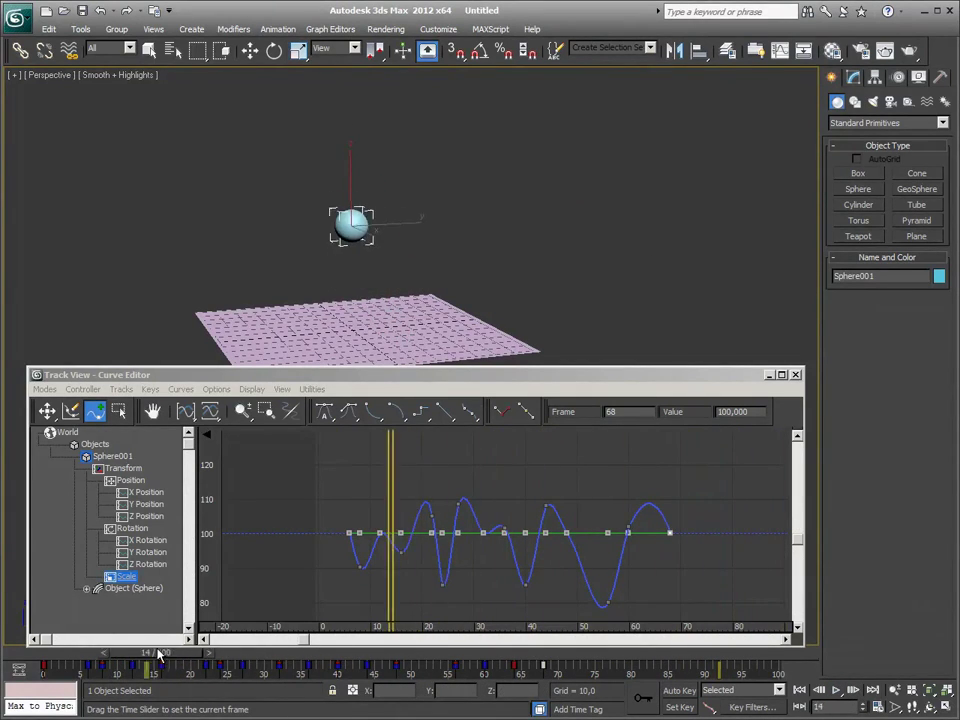
- Display the sphere's Z Position curve and select its frame-8 landing key
left_click(145, 492)
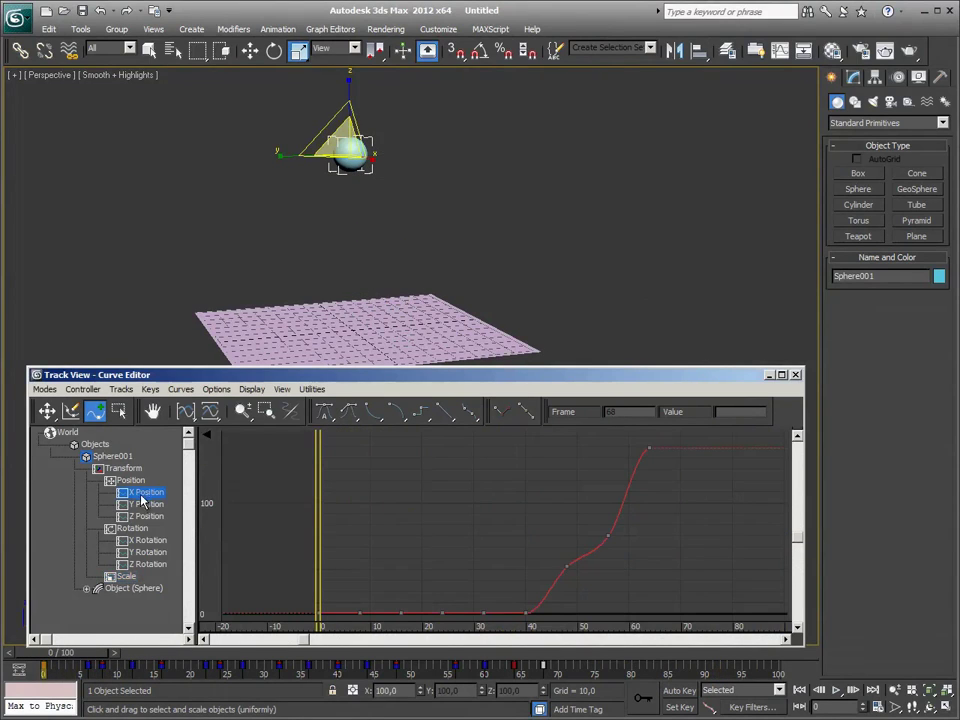
left_click(147, 504)
left_click(147, 516)
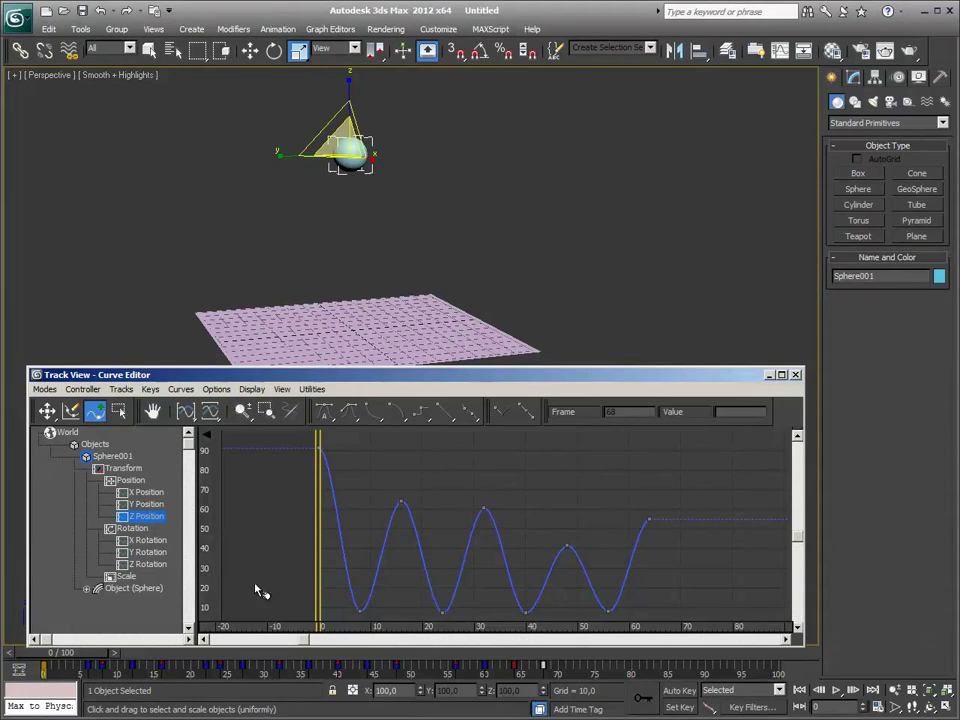
mouse_move(313, 554)
left_mouse_down()
mouse_move(651, 576)
mouse_move(306, 568)
mouse_move(347, 568)
mouse_move(320, 568)
left_mouse_up()
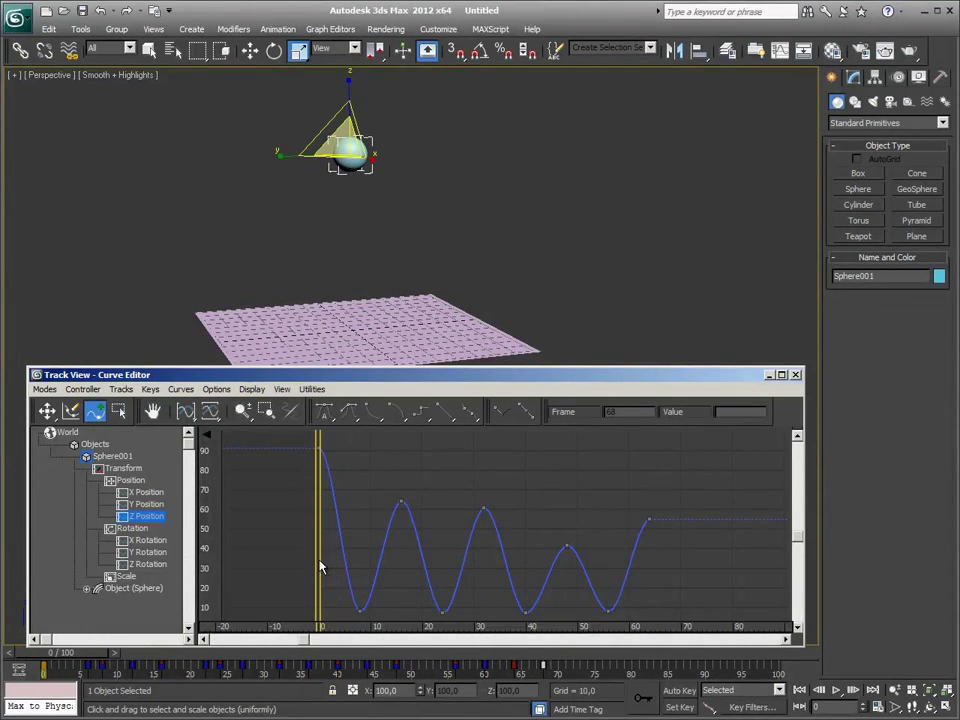
left_click(317, 446)
right_click(338, 455)
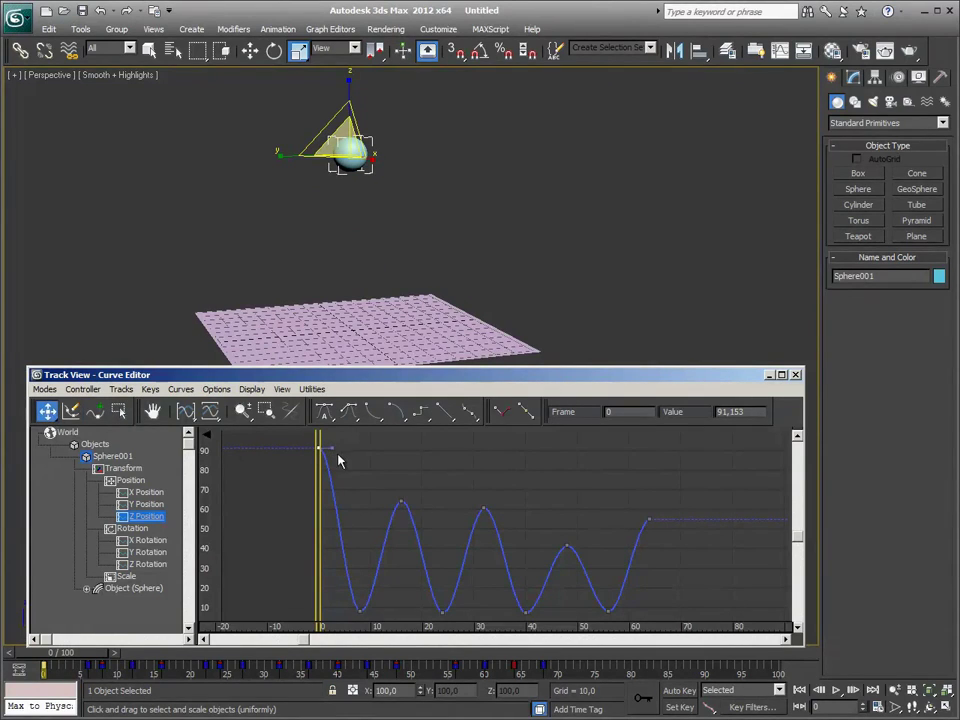
left_click(359, 608)
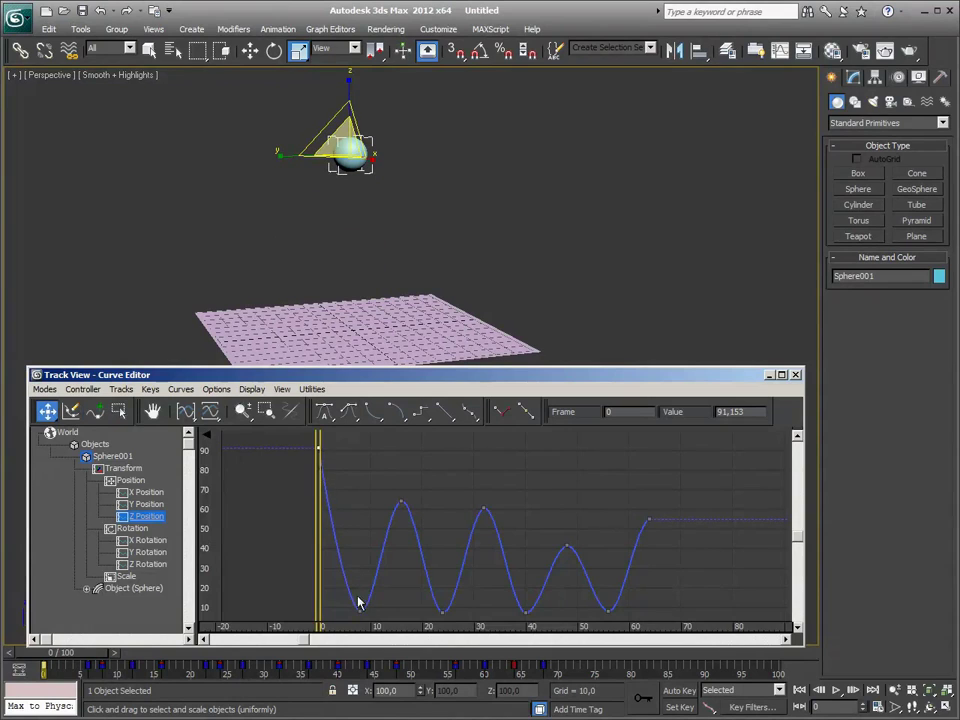
middle_click_drag(358, 600, 349, 591, "ctrl+alt")
- Open the frame-8 key's details and pull its in tangent up to sharpen the bounce
right_click(349, 591)
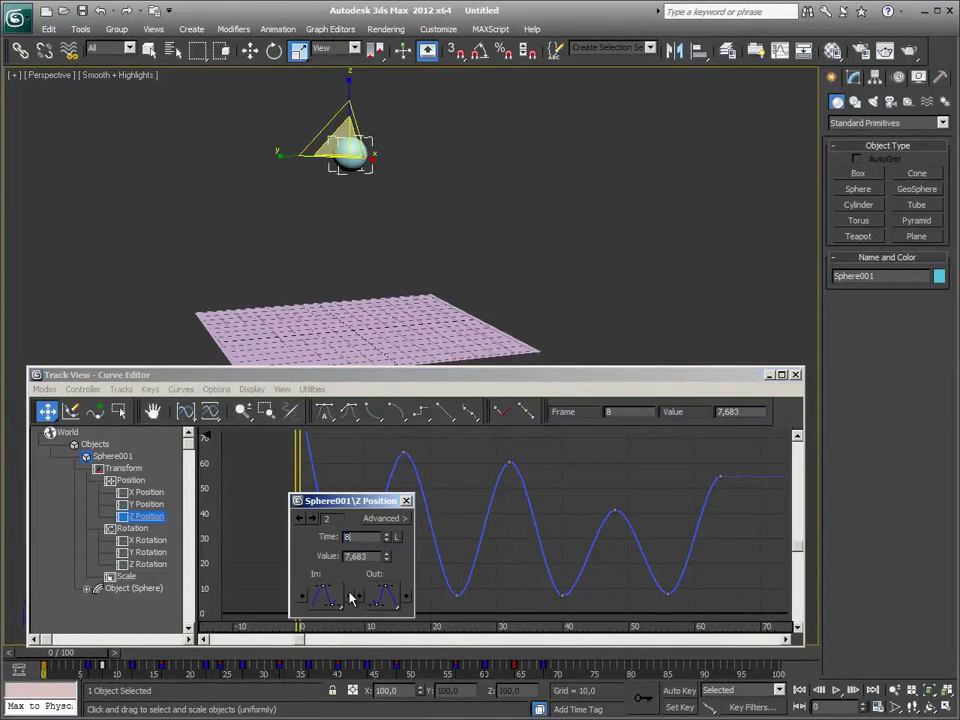
left_click_drag(366, 505, 552, 469)
left_click(571, 482)
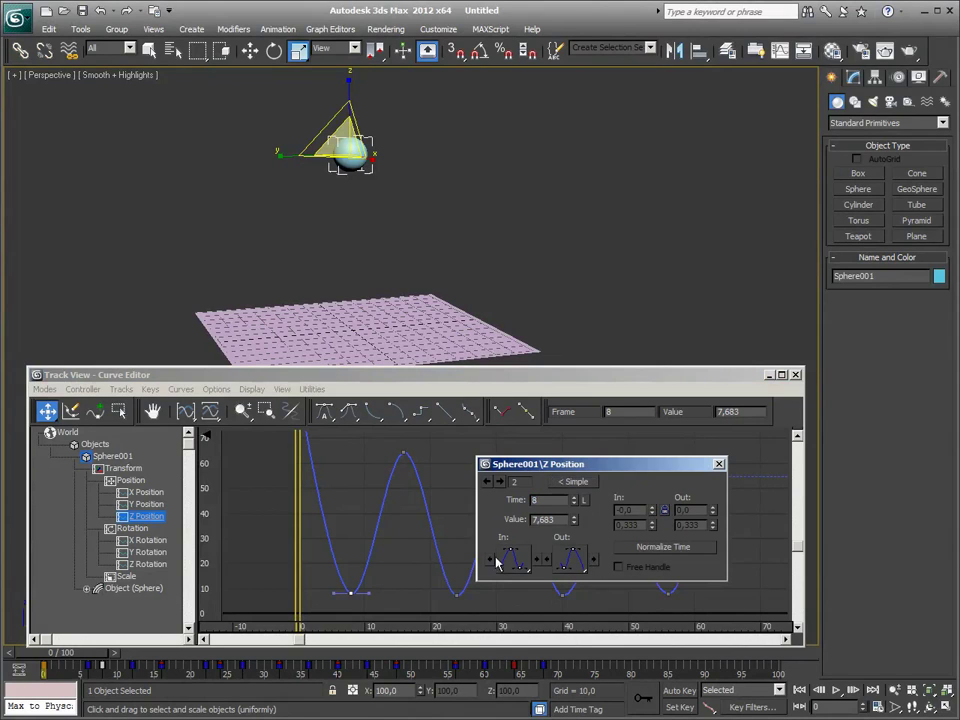
middle_click_drag(314, 611, 305, 620)
left_click_drag(325, 601, 338, 567)
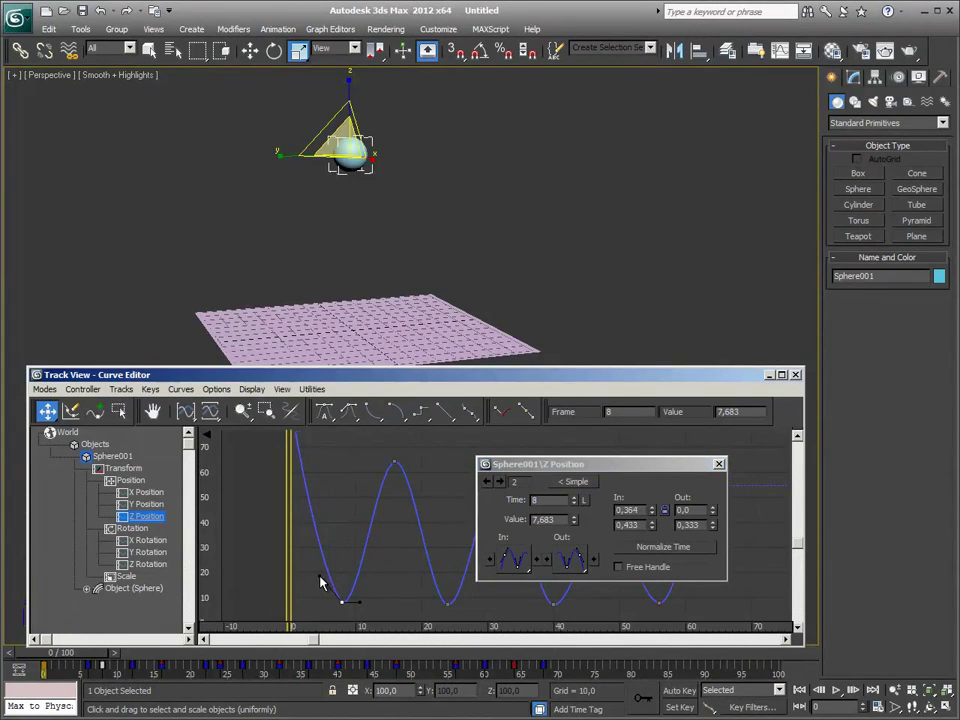
mouse_move(338, 567)
left_mouse_down()
mouse_move(320, 570)
mouse_move(306, 597)
mouse_move(390, 597)
mouse_move(342, 601)
mouse_move(342, 535)
left_mouse_up()
- Tilt the frame-16 key's out tangent up and pull the frame-24 key's in tangent up
middle_click_drag(362, 551, 311, 538)
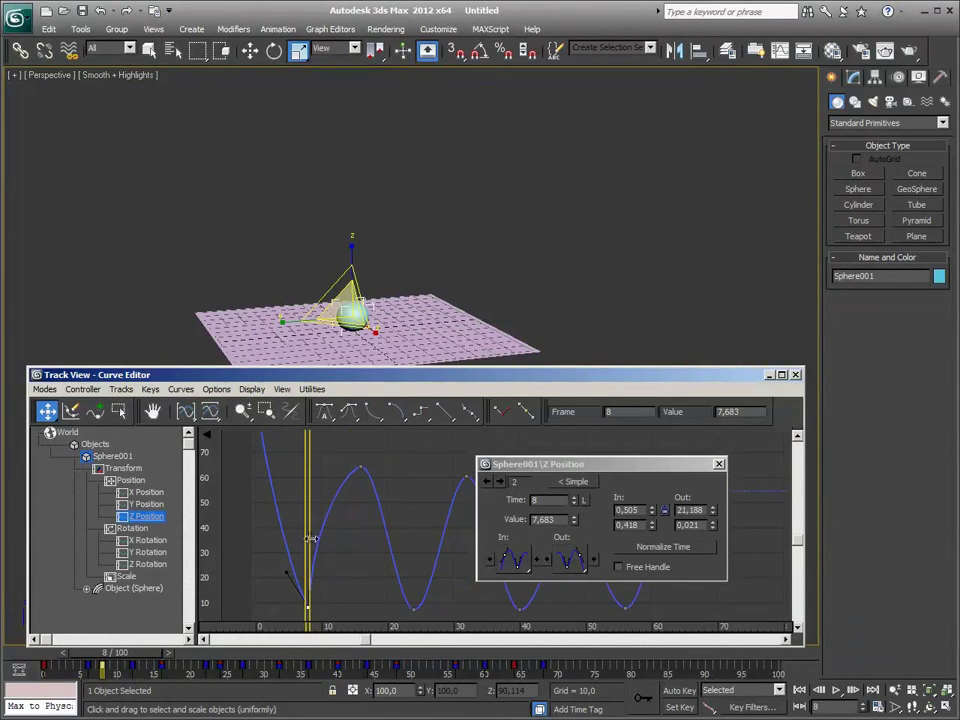
mouse_move(306, 528)
left_mouse_down()
mouse_move(378, 535)
mouse_move(363, 533)
left_mouse_up()
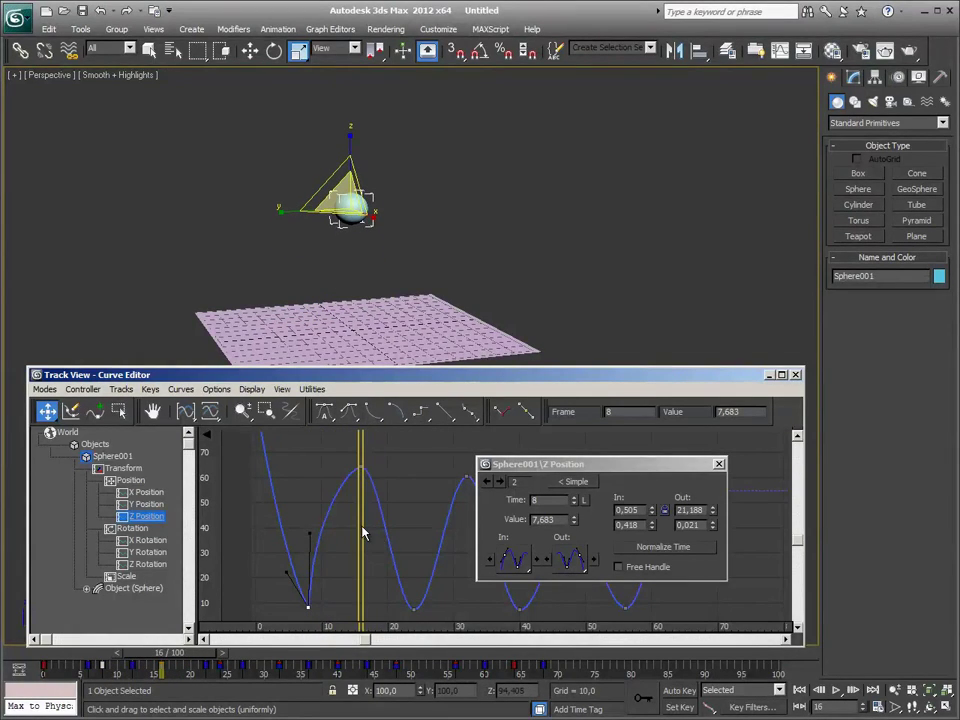
left_click(501, 482)
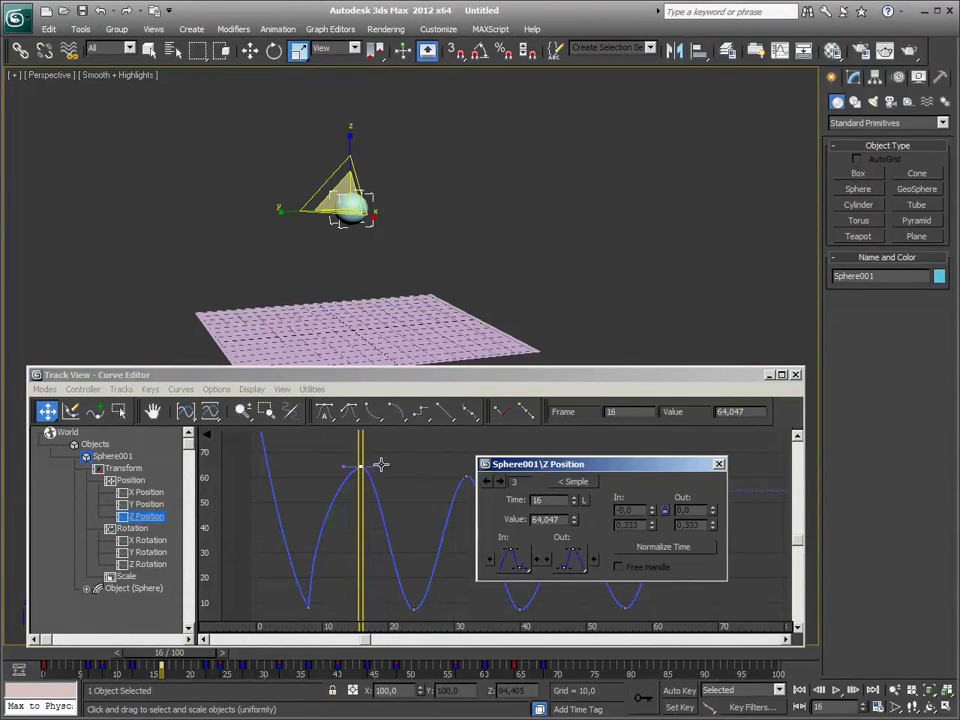
left_click_drag(378, 465, 390, 466)
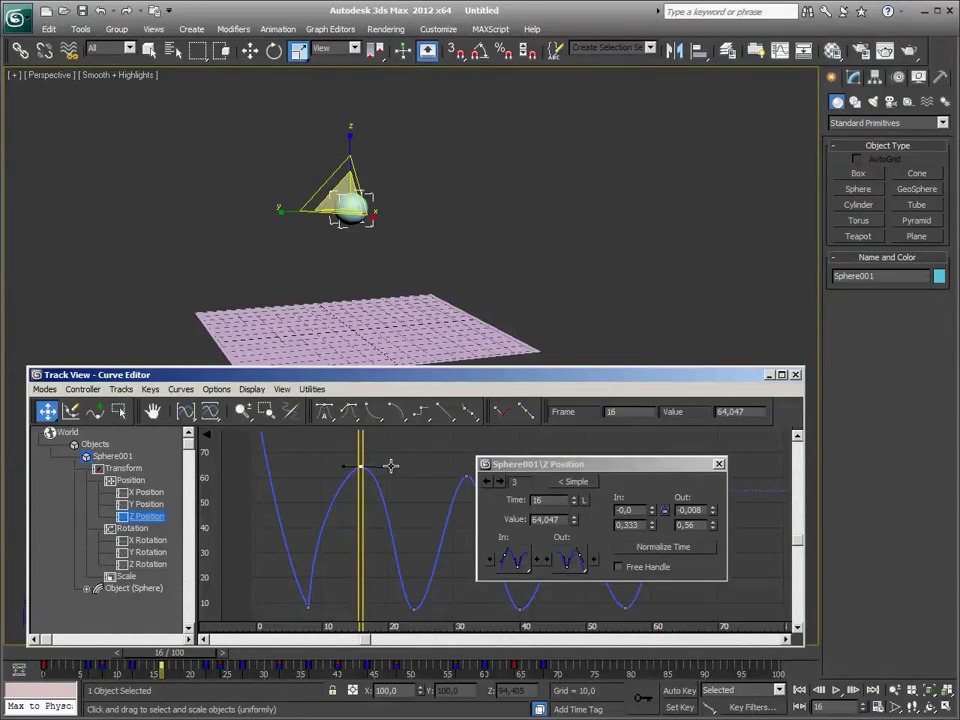
left_click_drag(358, 532, 416, 543)
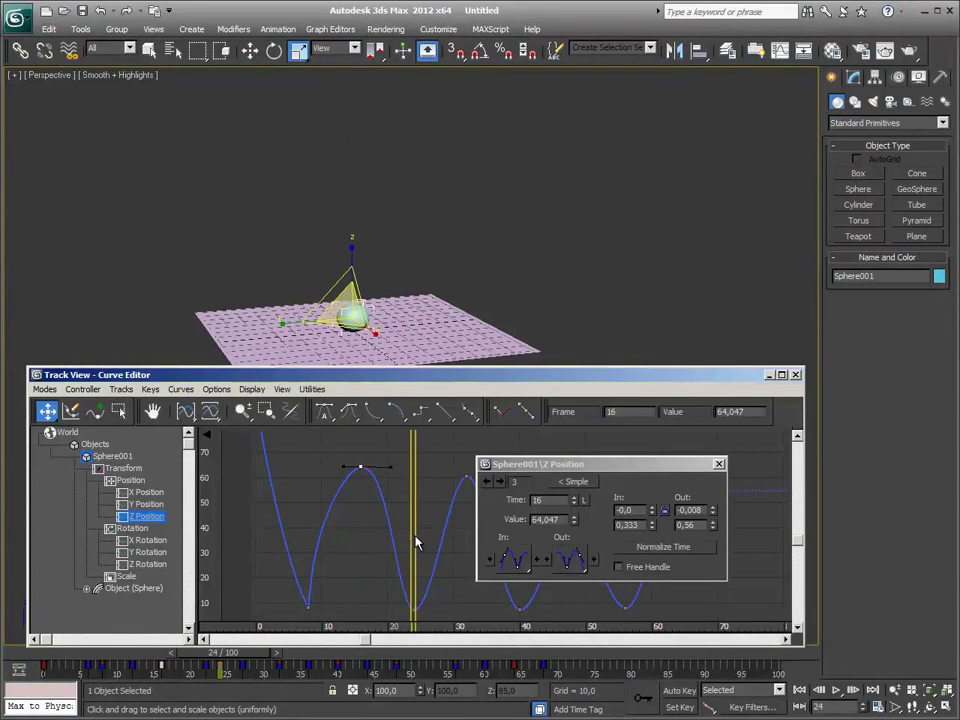
left_click(500, 481)
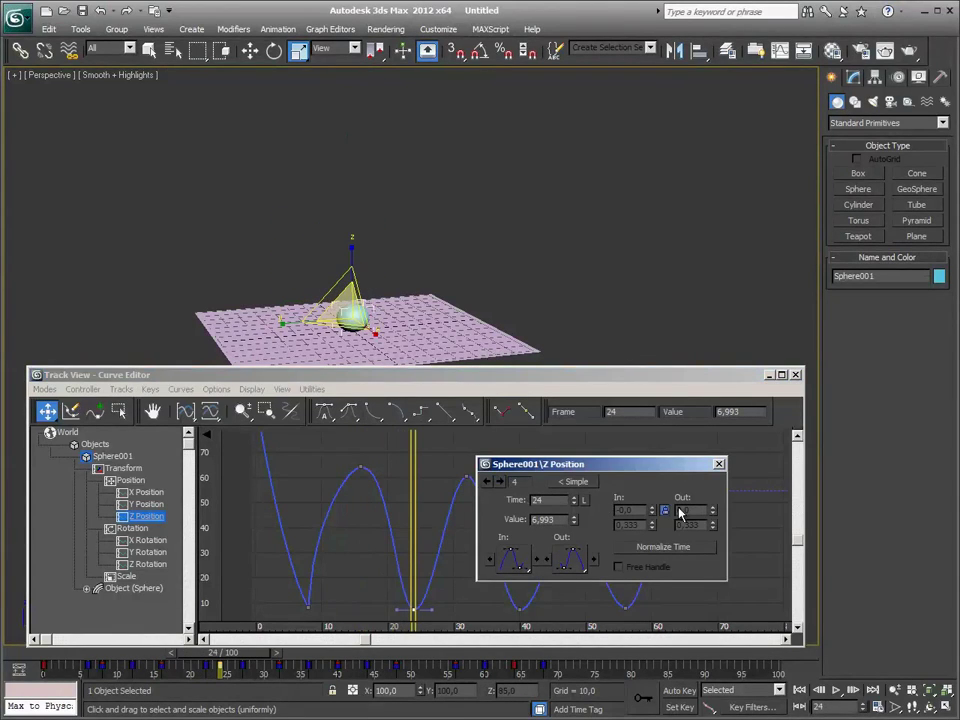
left_click_drag(398, 608, 418, 577)
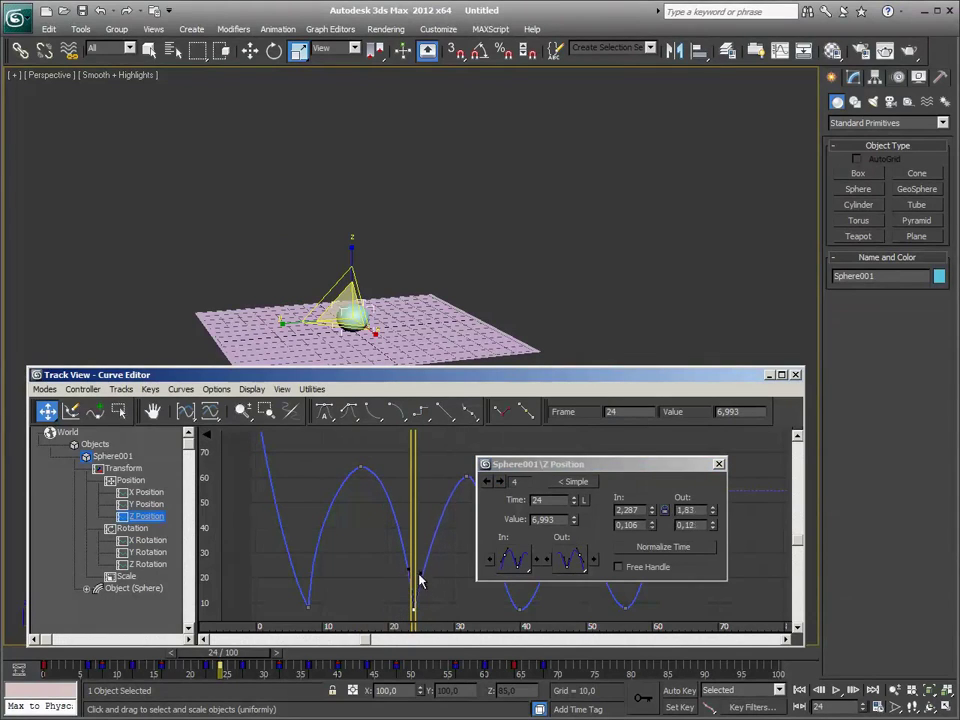
- Level the frame-32 peak key's in and out tangents to 0.0 with longer handles
scroll(392, 580, "up", 3)
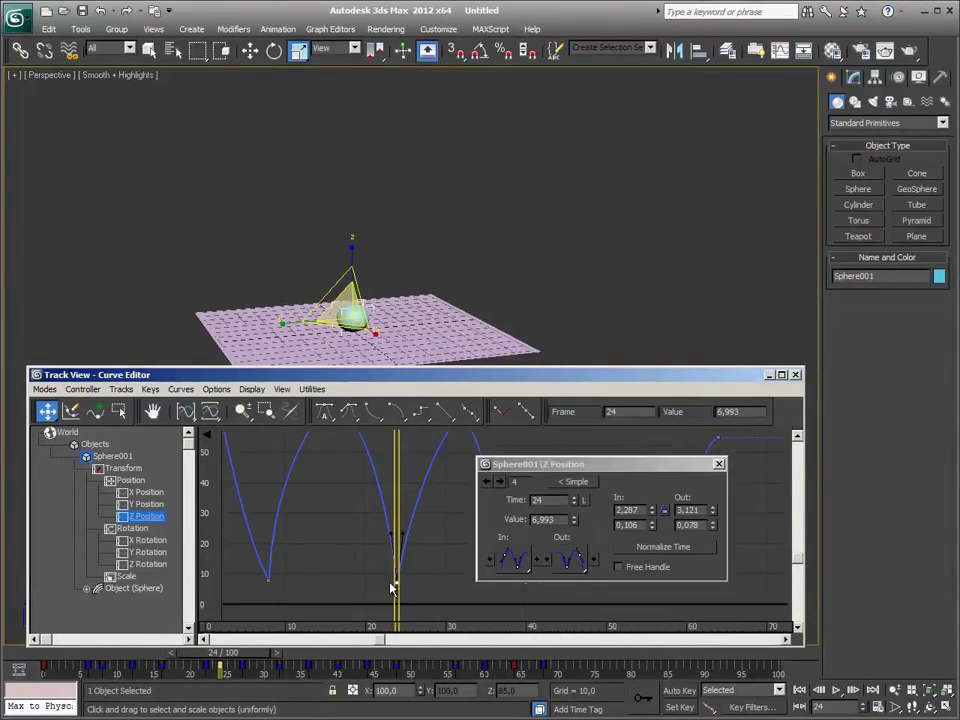
mouse_move(394, 578)
middle_mouse_down()
mouse_move(340, 578)
mouse_move(326, 553)
mouse_move(355, 517)
middle_mouse_up()
scroll(340, 578, "down", 2)
left_click_drag(330, 493, 381, 500)
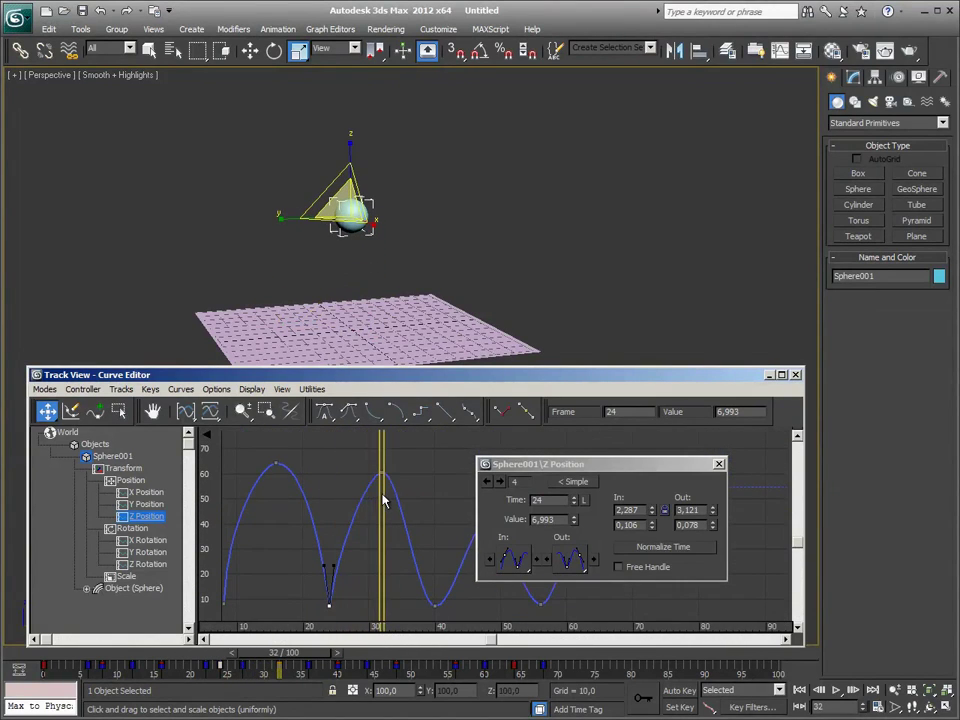
left_click(501, 483)
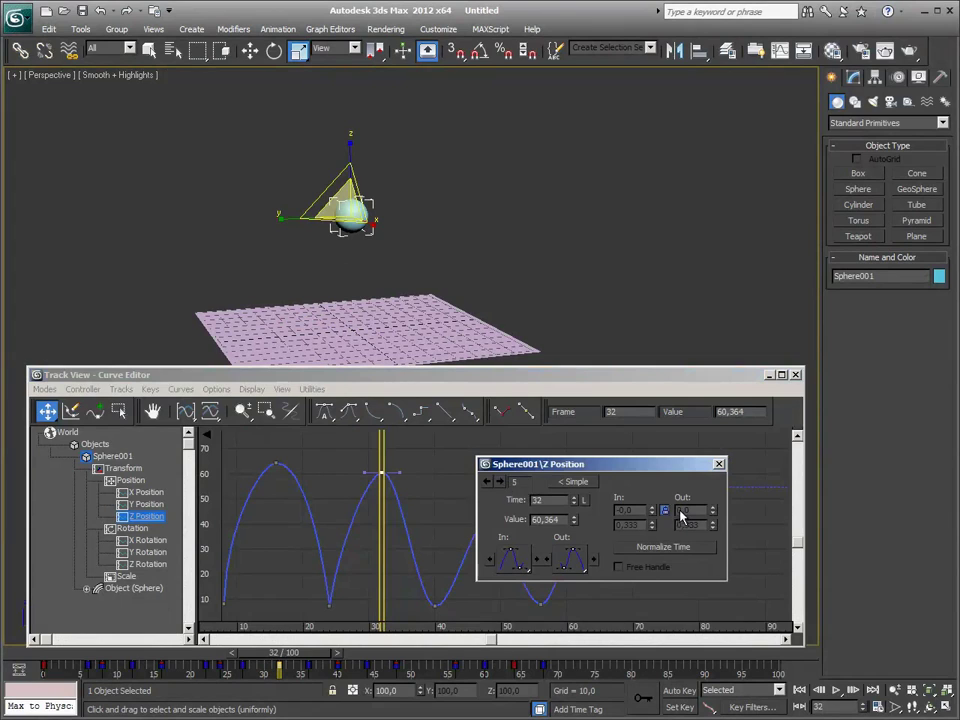
mouse_move(397, 473)
left_mouse_down()
mouse_move(378, 523)
mouse_move(422, 528)
mouse_move(350, 538)
mouse_move(380, 532)
mouse_move(407, 482)
mouse_move(423, 480)
left_mouse_up()
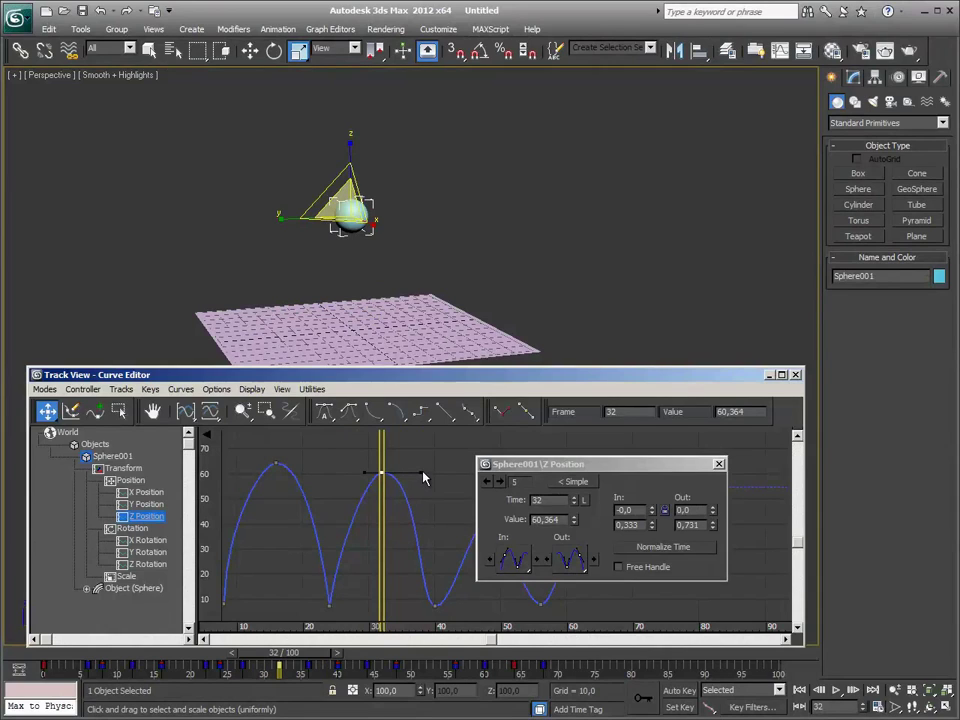
left_click_drag(364, 473, 354, 479)
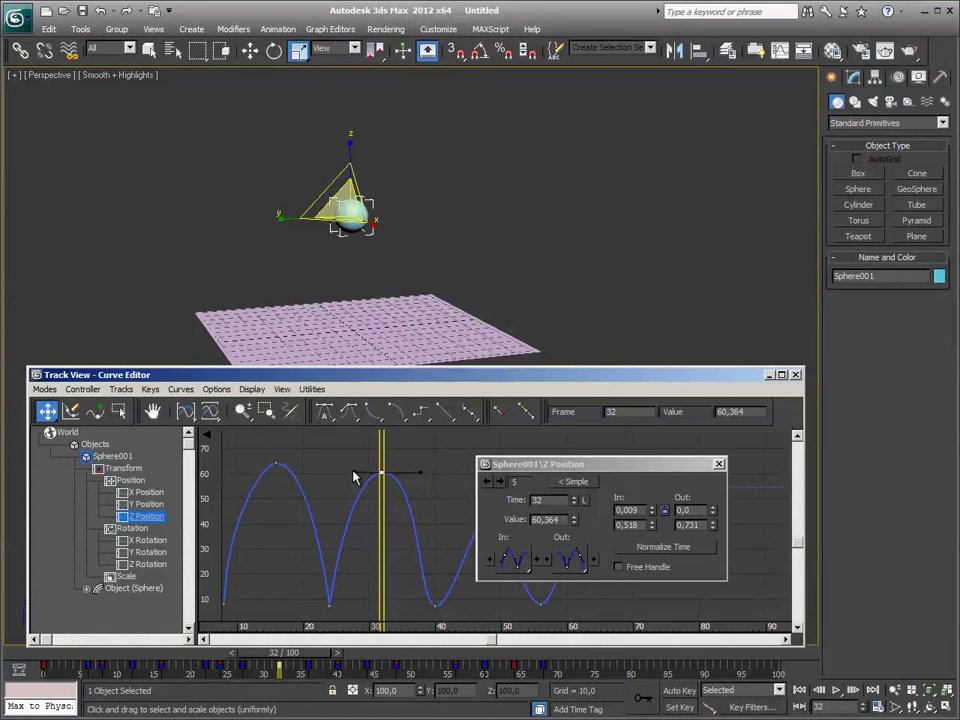
left_click_drag(354, 477, 437, 532)
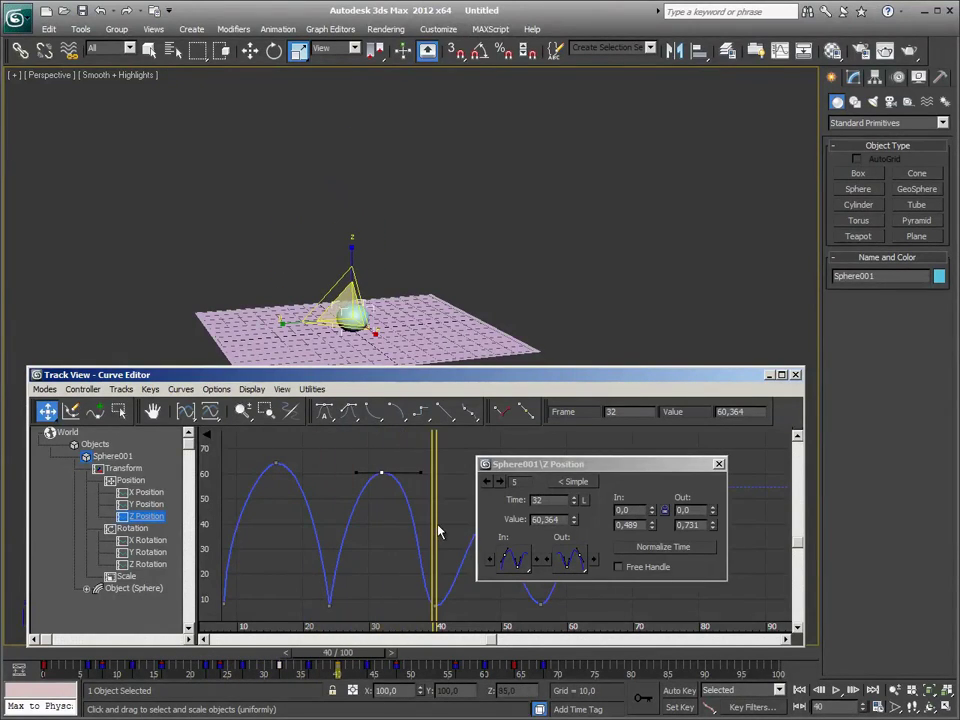
- Steepen the drop into the frame-40 contact and flatten the curve at the frame-48 peak
left_click(501, 482)
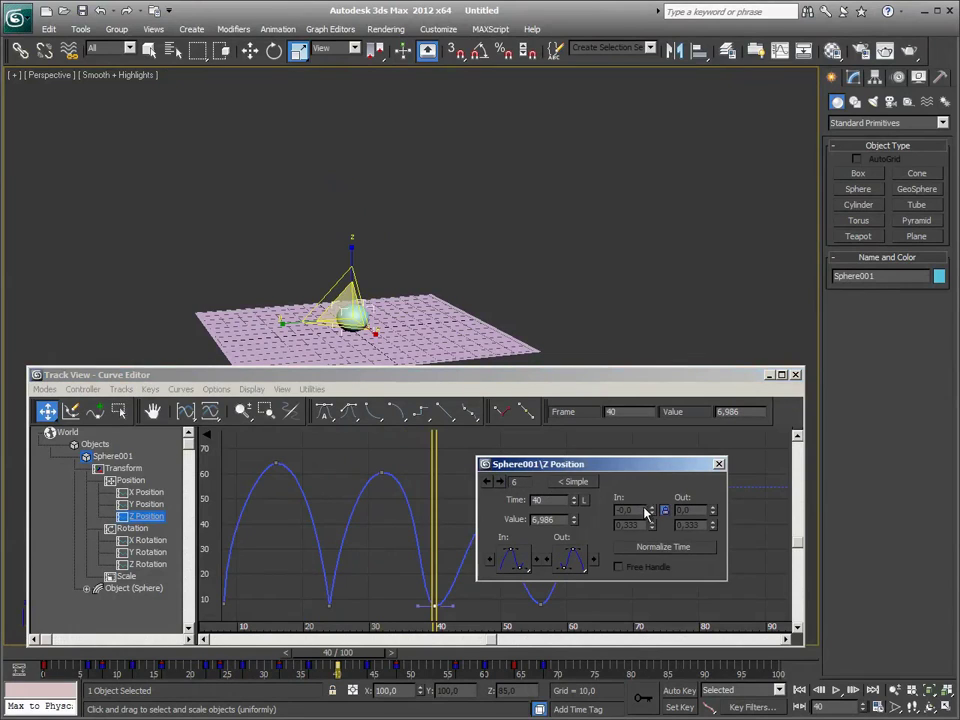
left_click_drag(418, 605, 439, 567)
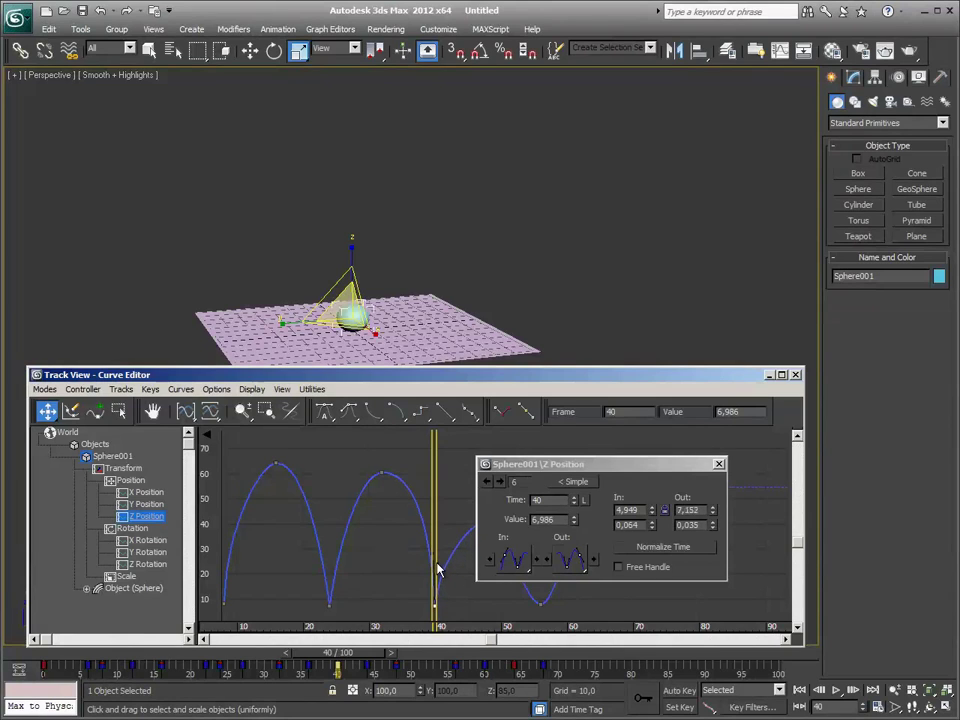
middle_click_drag(437, 565, 289, 561)
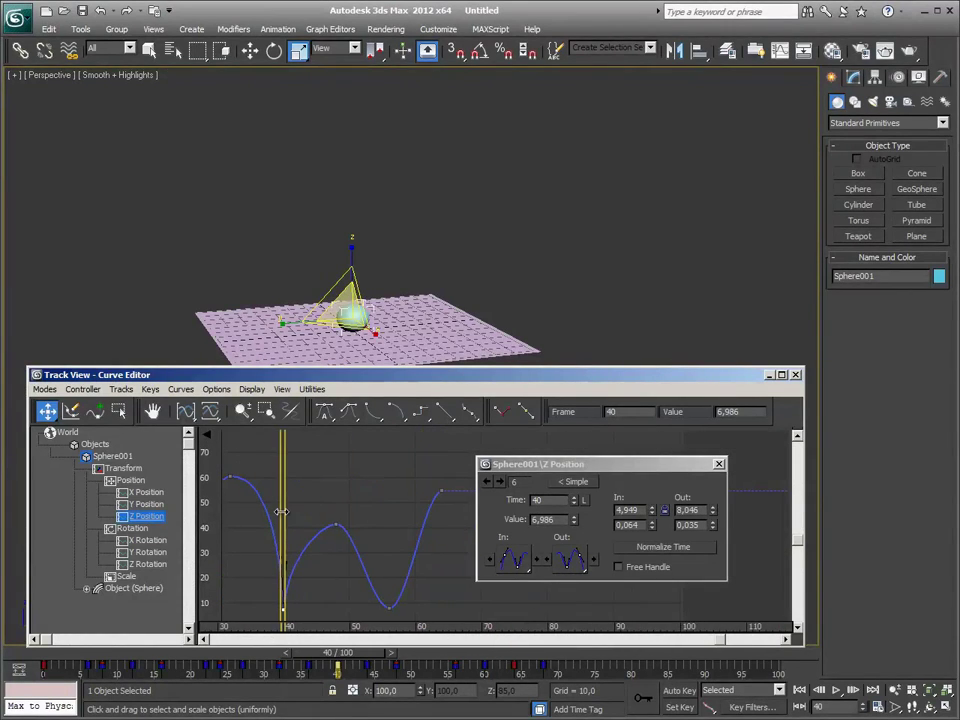
mouse_move(289, 525)
left_mouse_down()
mouse_move(247, 517)
mouse_move(336, 536)
left_mouse_up()
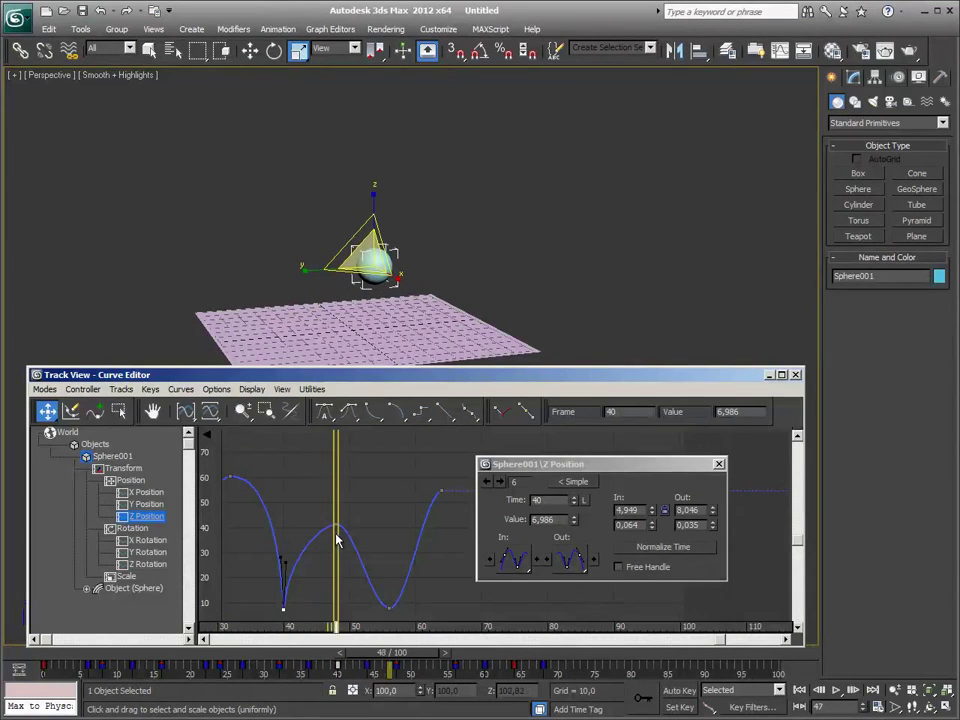
left_click(501, 482)
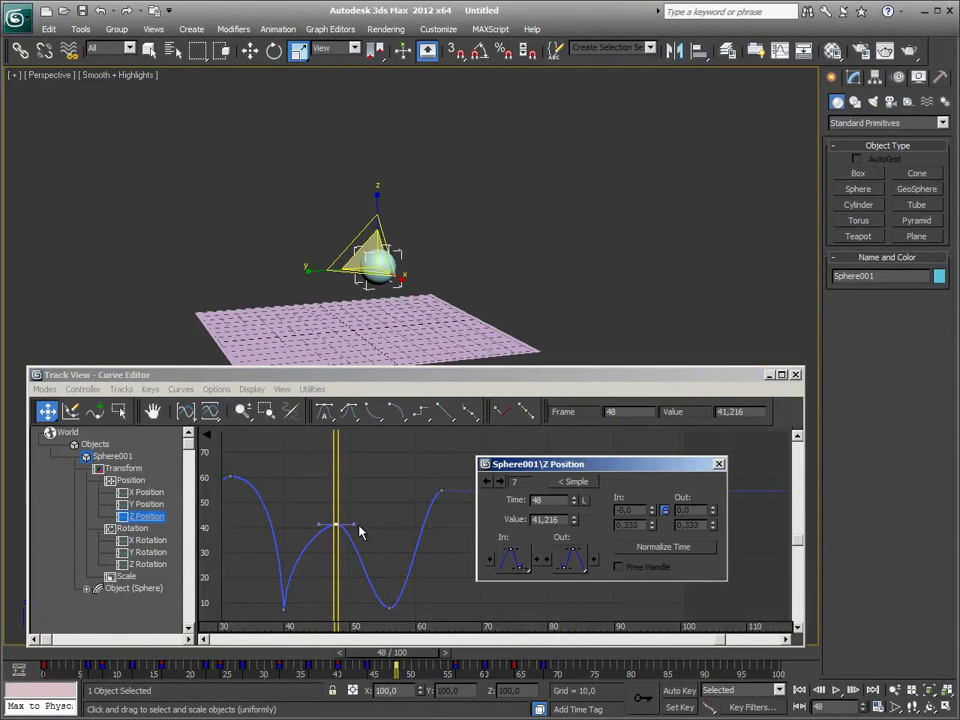
mouse_move(358, 525)
left_mouse_down()
mouse_move(373, 525)
mouse_move(310, 525)
mouse_move(391, 565)
left_mouse_up()
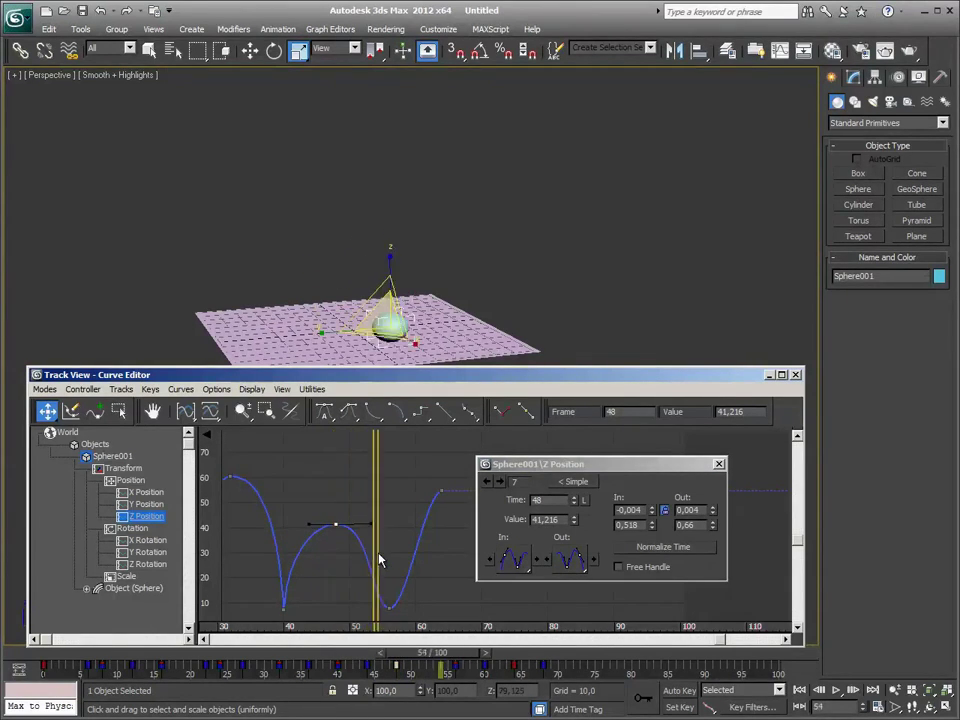
- Steepen the tangents around the frame-56 contact and ease the curve into frame 64
left_click(501, 482)
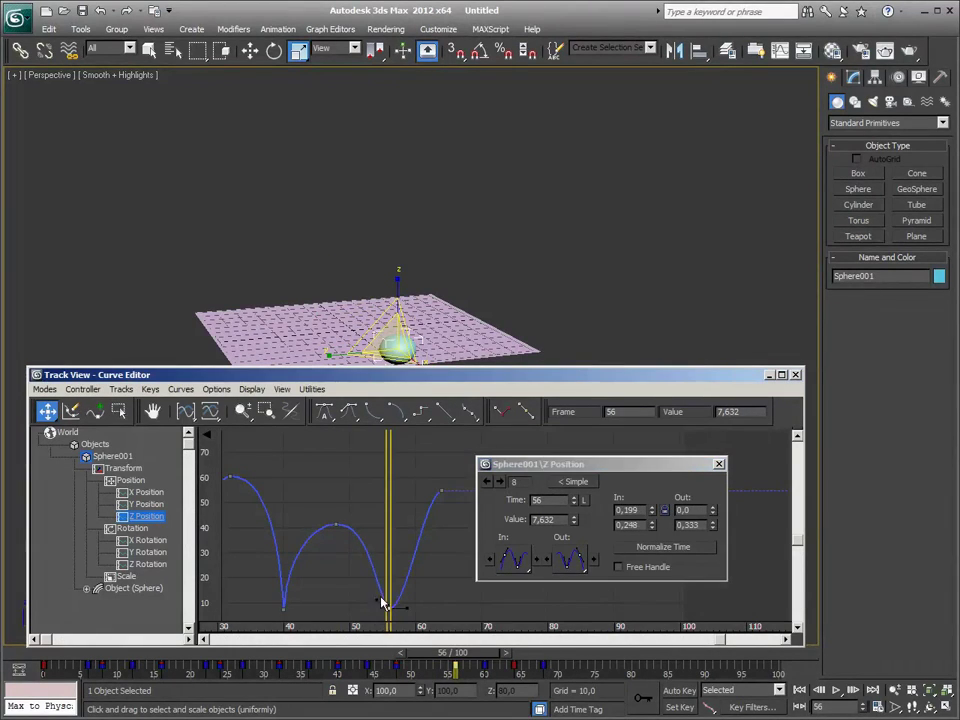
mouse_move(376, 607)
left_mouse_down()
mouse_move(393, 555)
mouse_move(385, 558)
left_mouse_up()
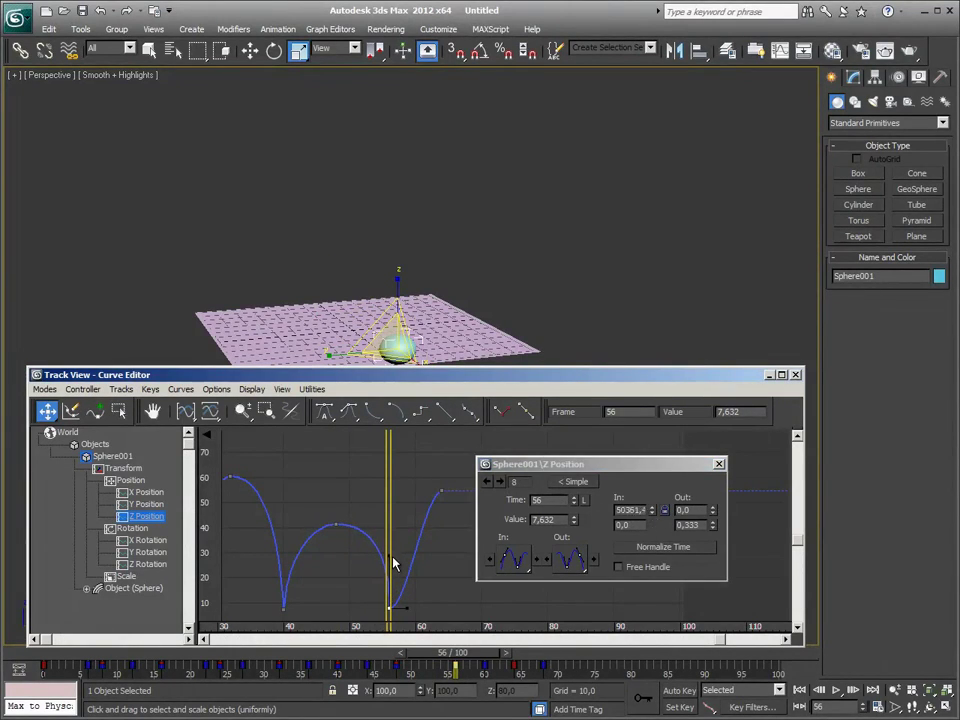
left_click_drag(401, 606, 391, 548)
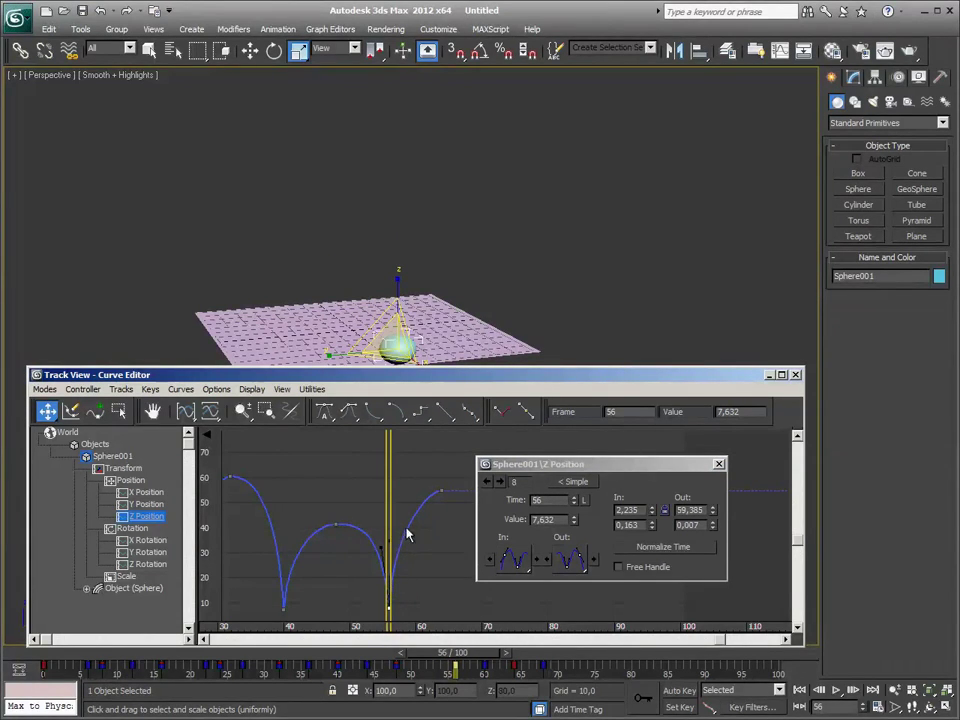
middle_click_drag(449, 532, 408, 530)
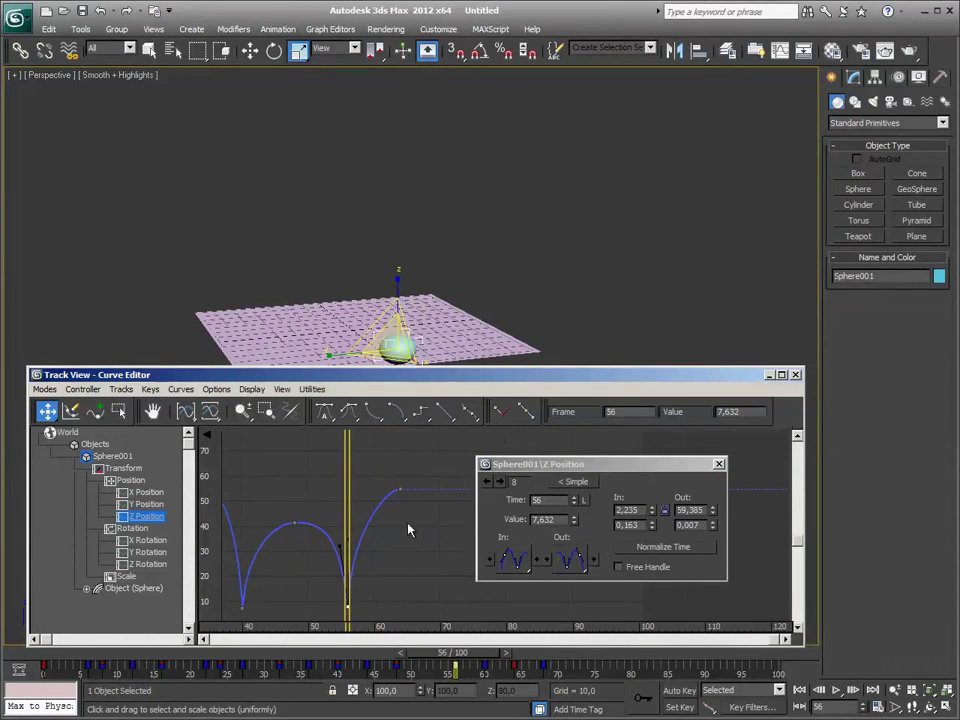
left_click(501, 482)
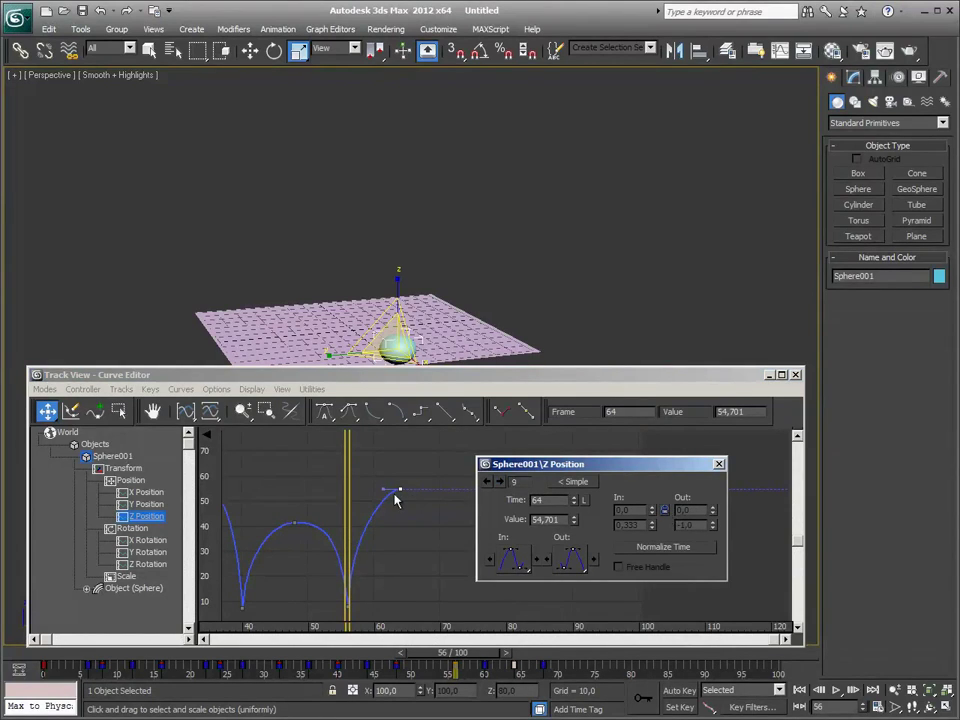
left_click_drag(386, 491, 306, 515)
mouse_move(246, 518)
left_mouse_down()
mouse_move(409, 518)
mouse_move(360, 500)
mouse_move(276, 505)
mouse_move(397, 521)
mouse_move(306, 523)
mouse_move(279, 506)
left_mouse_up()
scroll(450, 531, "down", 3)
scroll(405, 551, "down", 2)
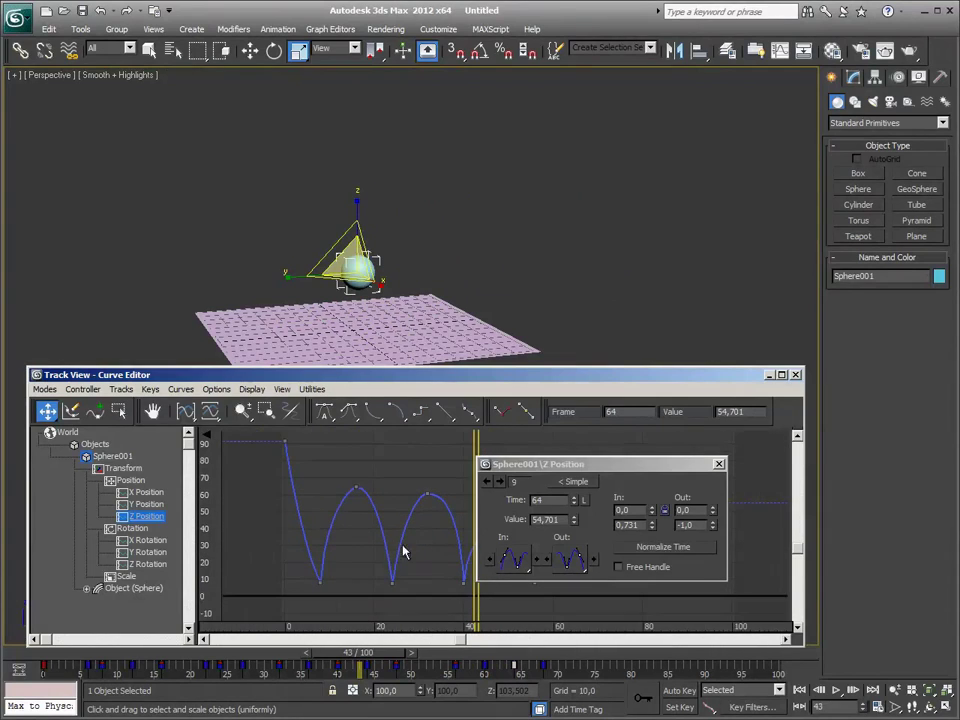
- Adjust the frame-8 Z key's in tangent to 3.632
left_click(323, 579)
scroll(340, 578, "up", 2)
left_click_drag(338, 548, 353, 520)
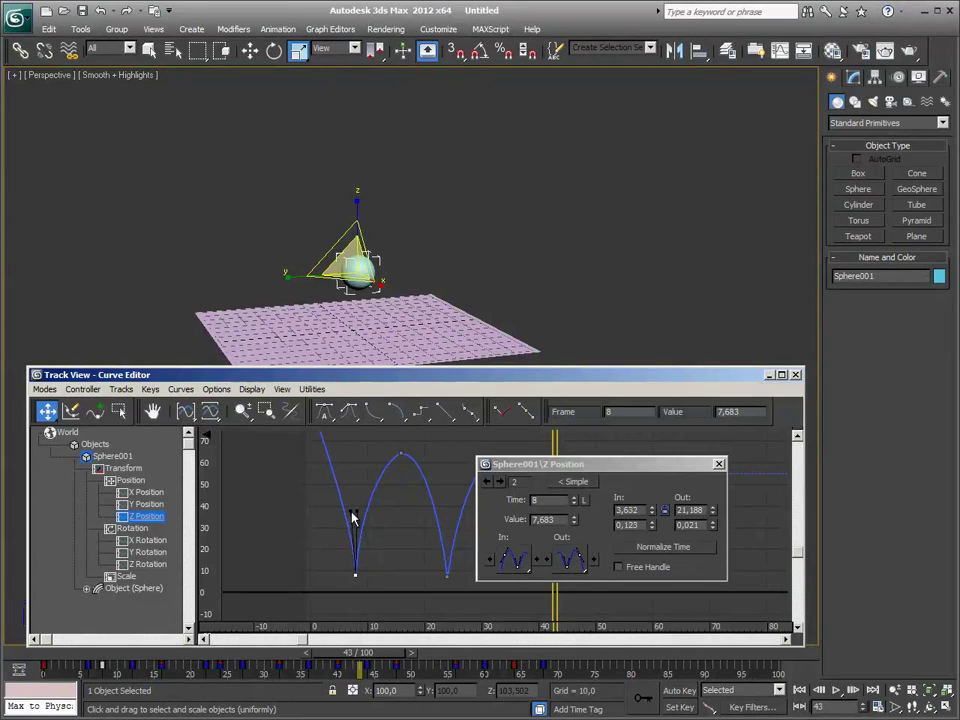
middle_click_drag(352, 508, 352, 582)
- Ease the frame-0 key's out tangent to -0.518 and zoom out the graph
left_click(294, 514)
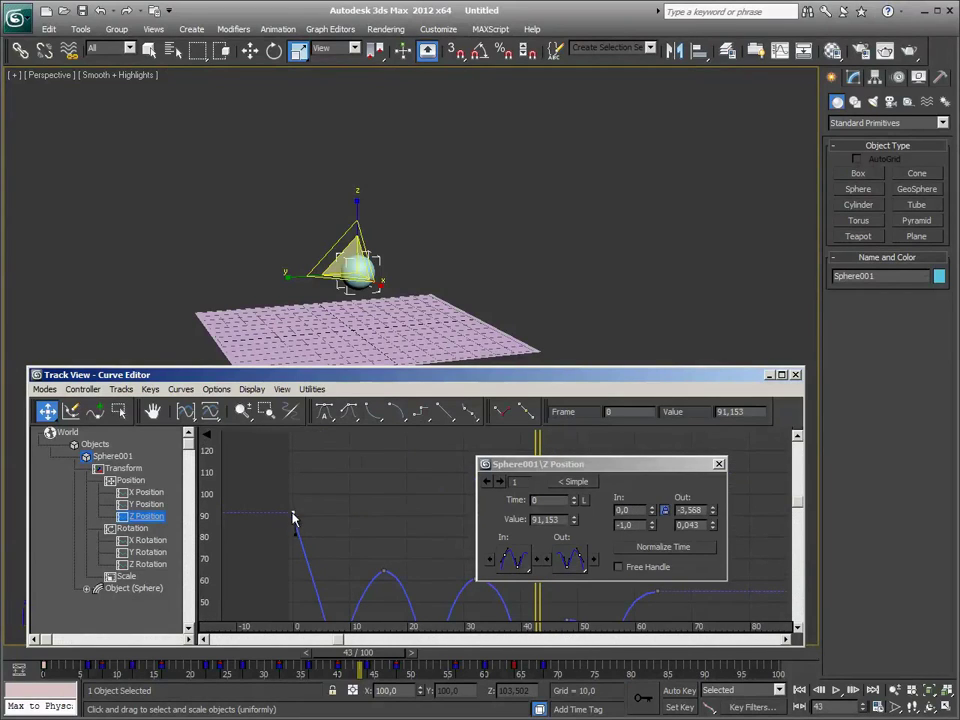
middle_click_drag(287, 566, 297, 531)
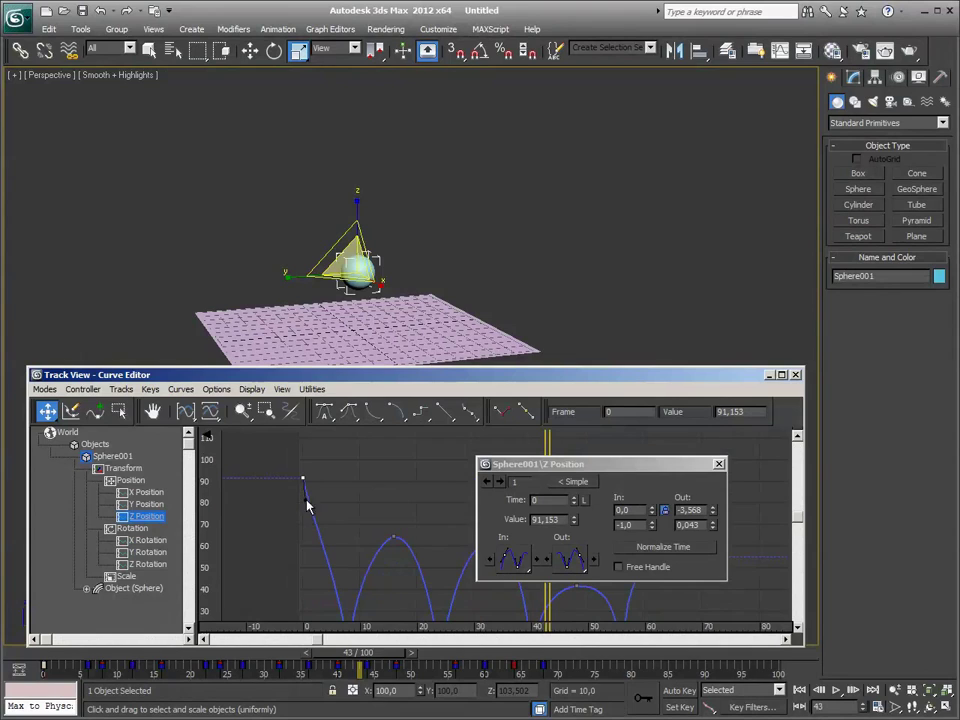
left_click_drag(306, 505, 328, 507)
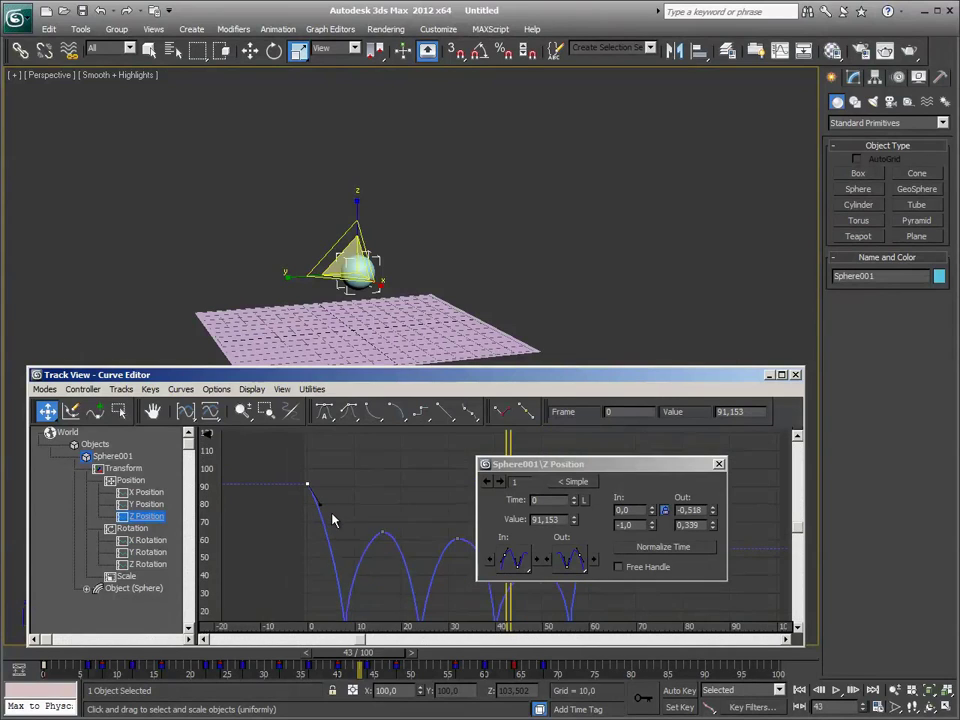
right_click(322, 508)
scroll(330, 505, "down", 2)
scroll(340, 512, "down", 1)
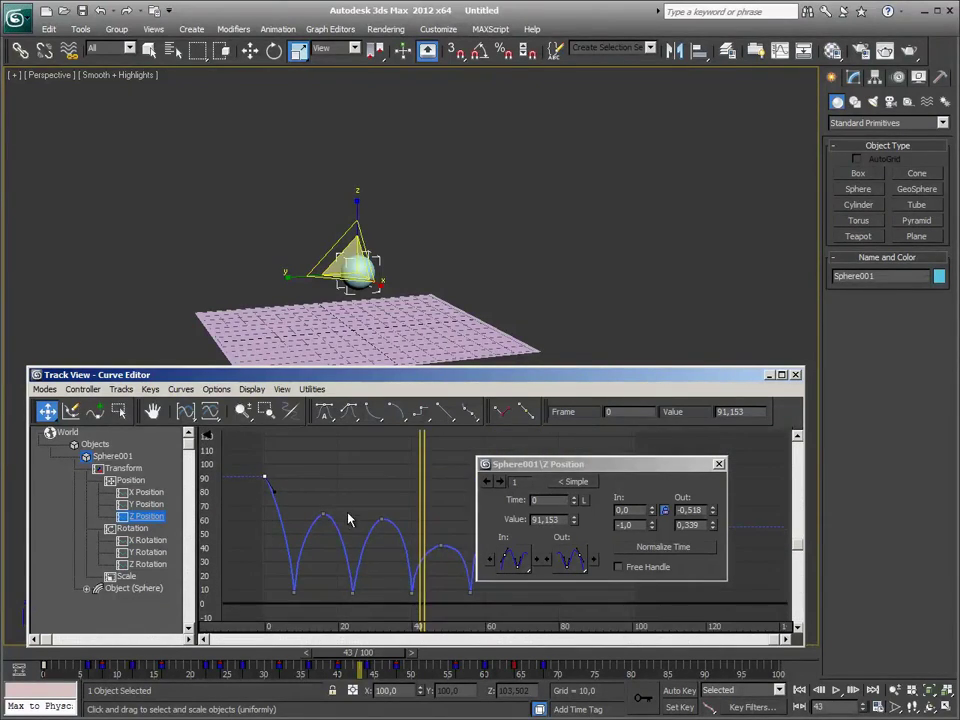
scroll(400, 540, "down", 1)
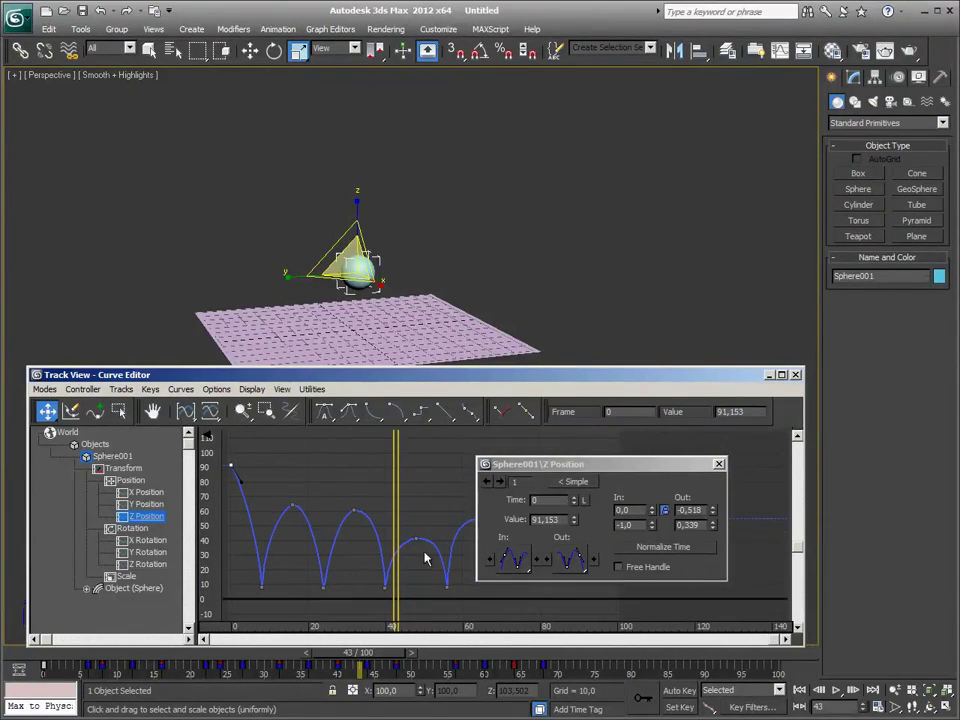
left_click(836, 690)
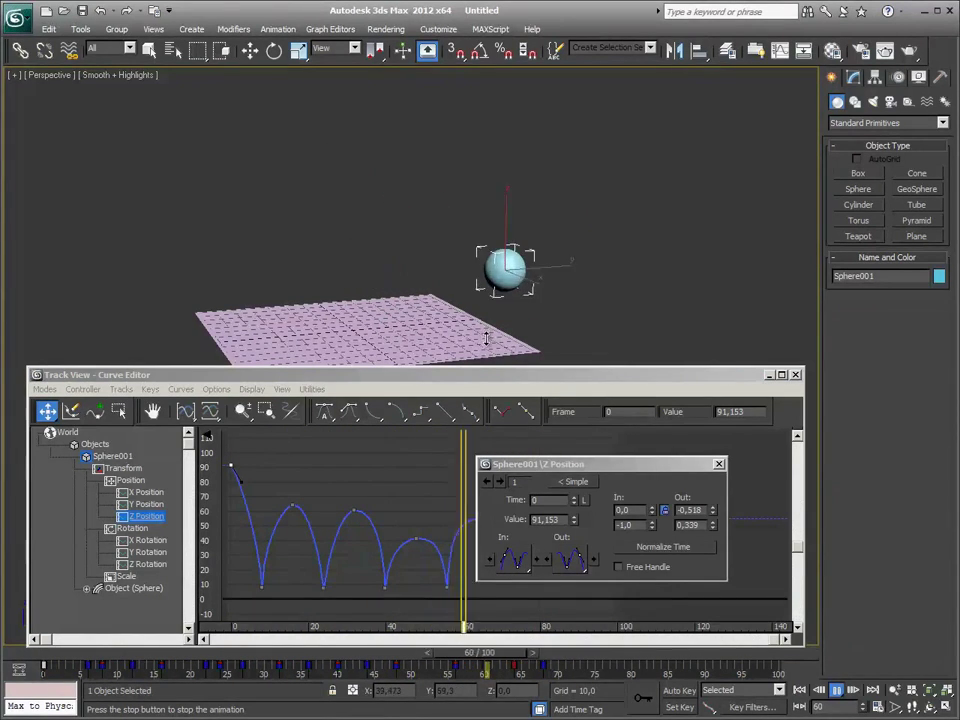
middle_click_drag(467, 332, 450, 277)
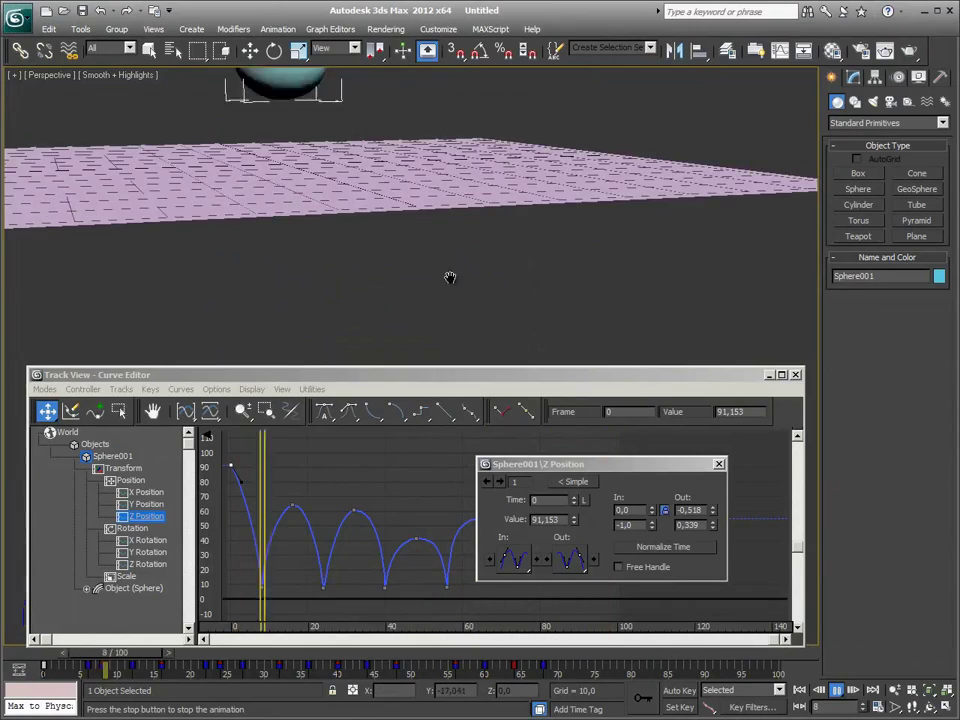
scroll(488, 280, "up", 2)
scroll(460, 259, "down", 5)
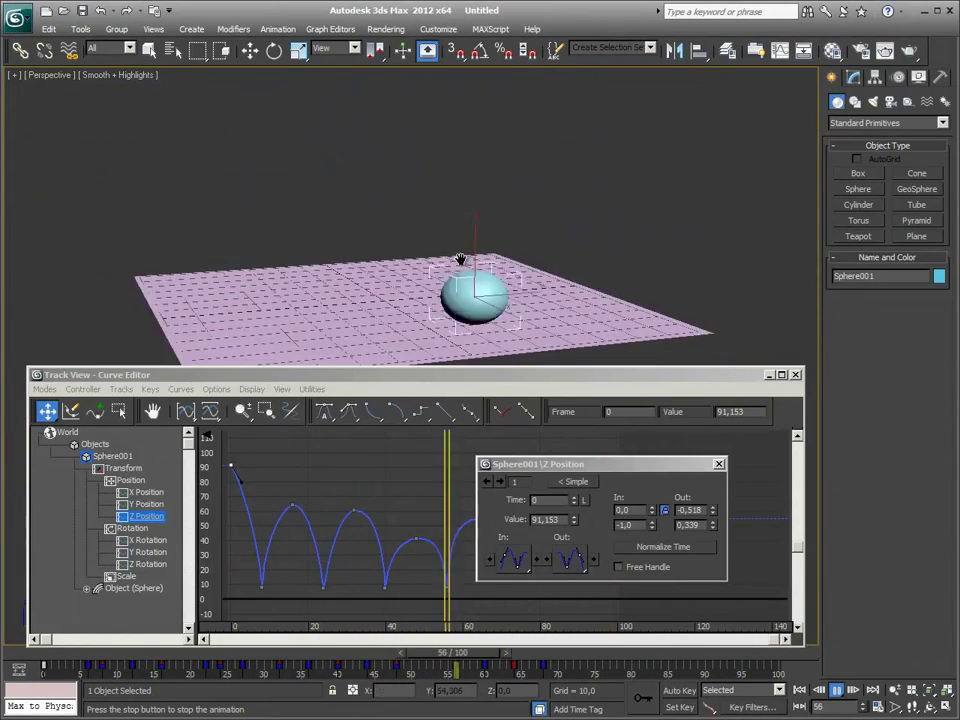
middle_click_drag(463, 261, 448, 265)
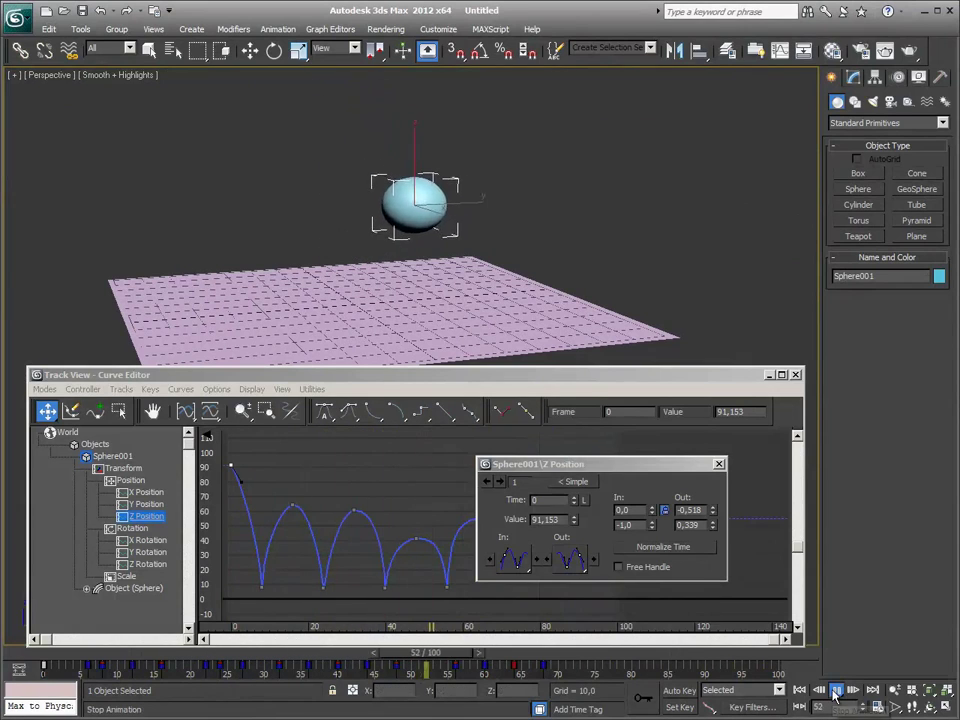
key("r")
mouse_move(467, 468)
left_mouse_down()
mouse_move(351, 456)
mouse_move(317, 470)
mouse_move(447, 514)
mouse_move(420, 510)
left_mouse_up()
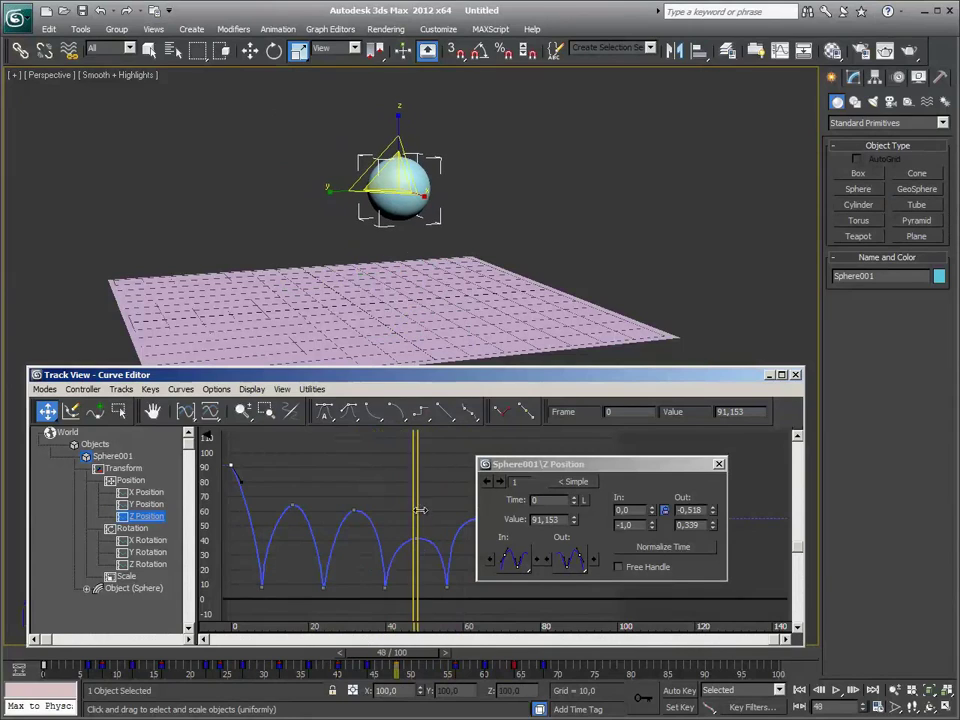
- Tweak the frame-48 peak key's tangents, shortening its in tangent
left_click(416, 540)
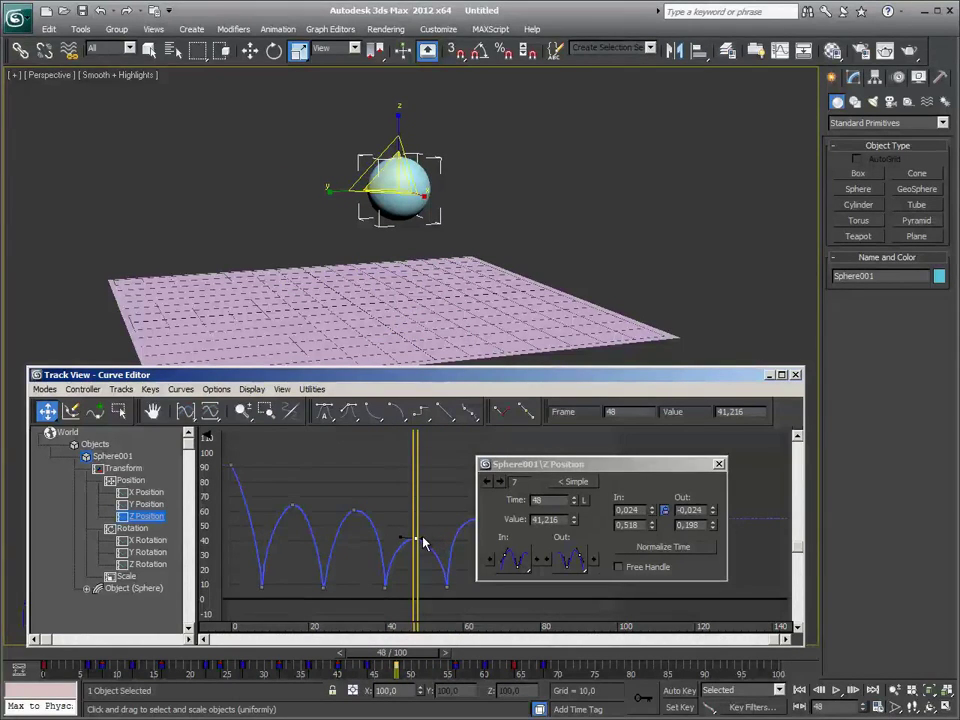
scroll(420, 537, "up", 2)
scroll(420, 540, "up", 2)
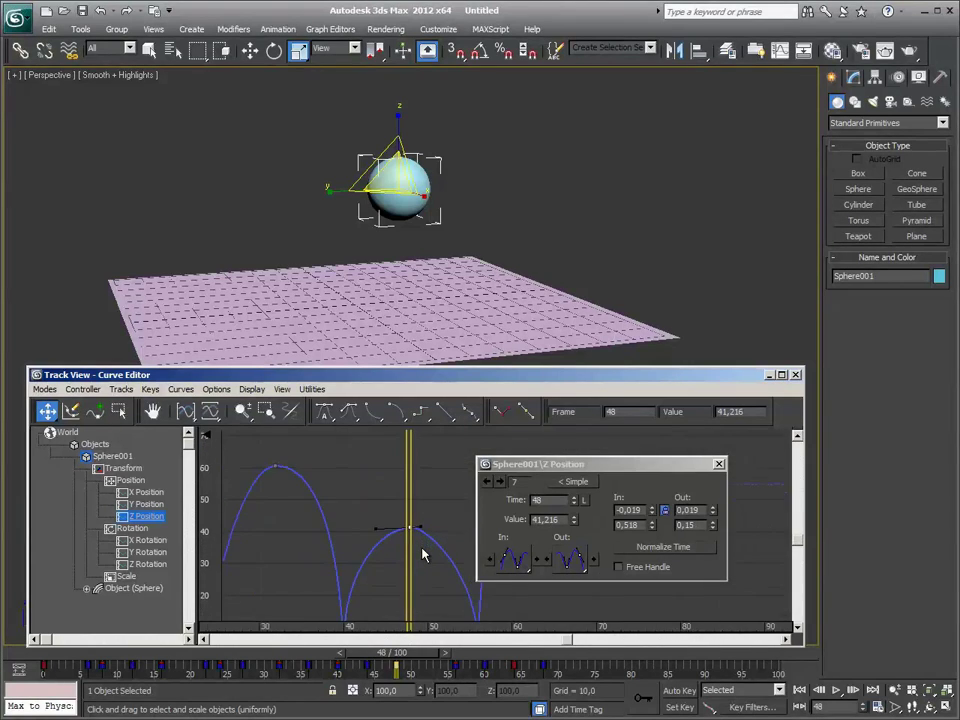
scroll(420, 544, "up", 2)
mouse_move(420, 544)
middle_mouse_down()
mouse_move(332, 435)
mouse_move(339, 471)
mouse_move(349, 466)
middle_mouse_up()
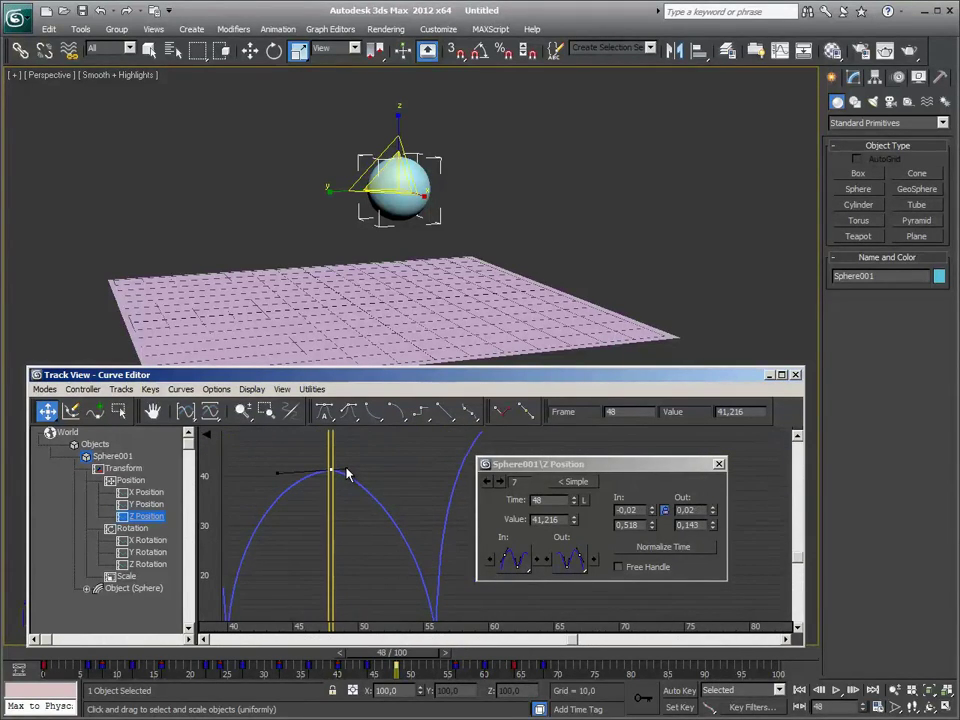
left_click_drag(346, 474, 350, 474)
left_click_drag(278, 475, 307, 476)
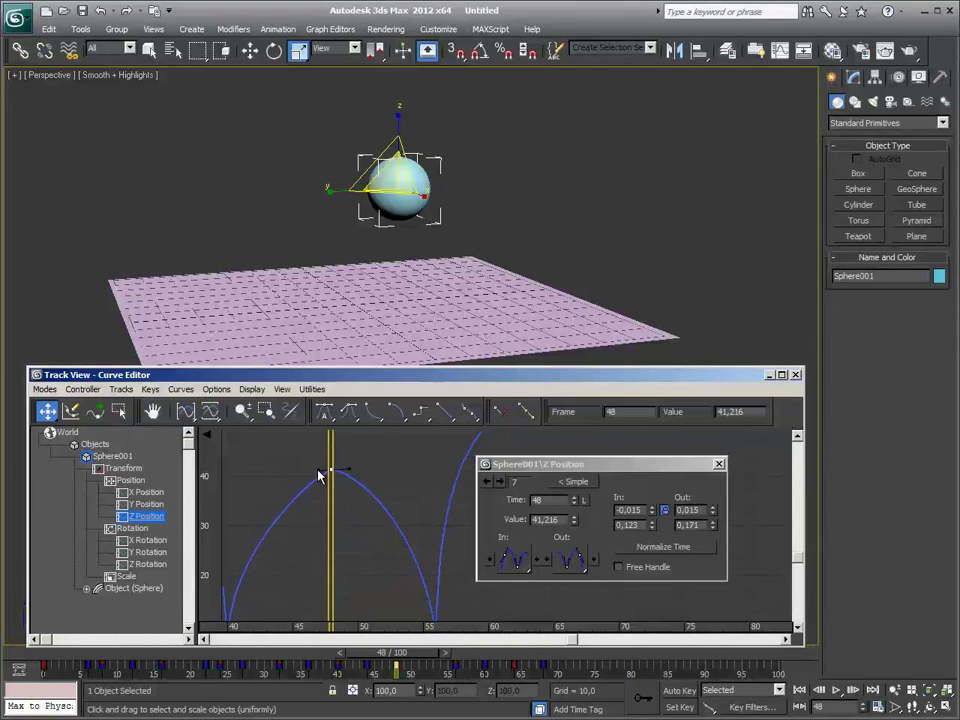
middle_click_drag(304, 522, 364, 546)
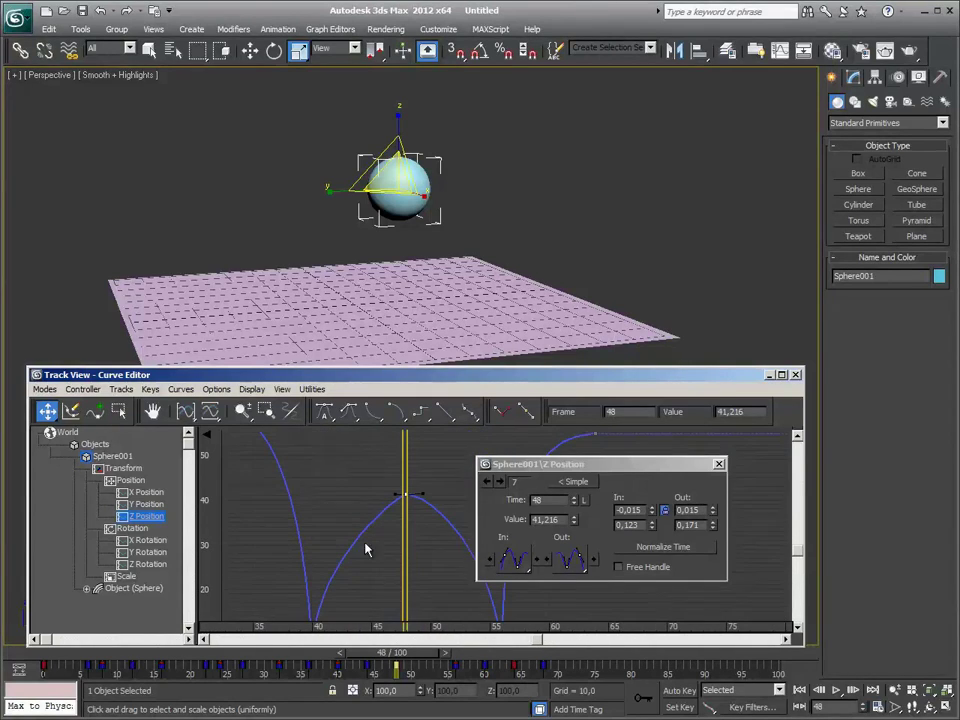
left_click(666, 510)
left_click(425, 503)
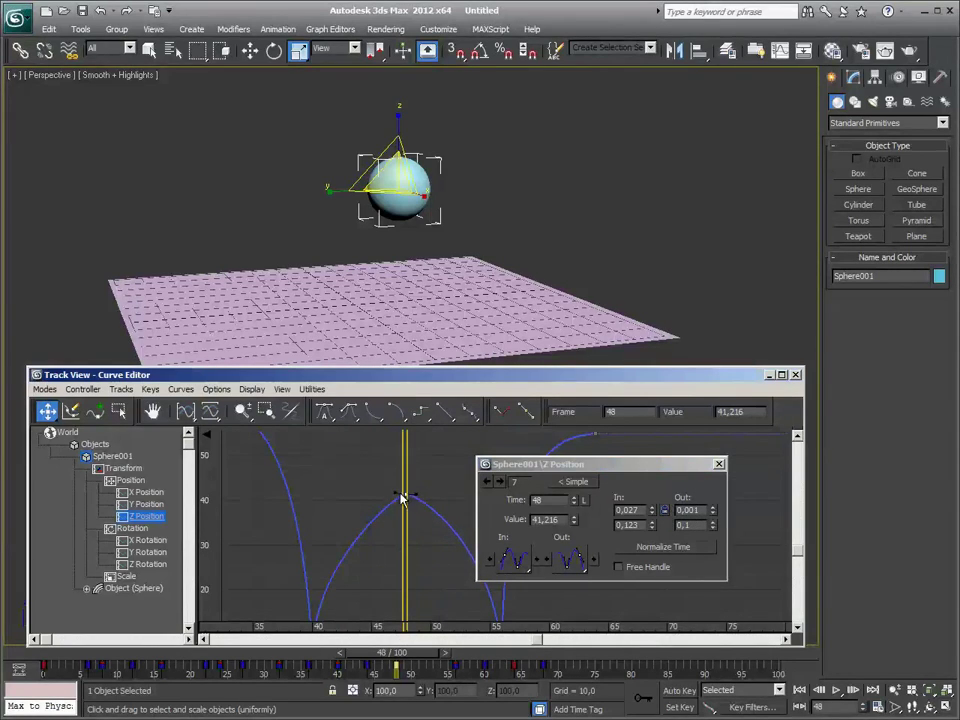
- Shorten the out tangents of the frame-32 and frame-16 peak keys
scroll(397, 497, "down", 2)
scroll(375, 524, "down", 2)
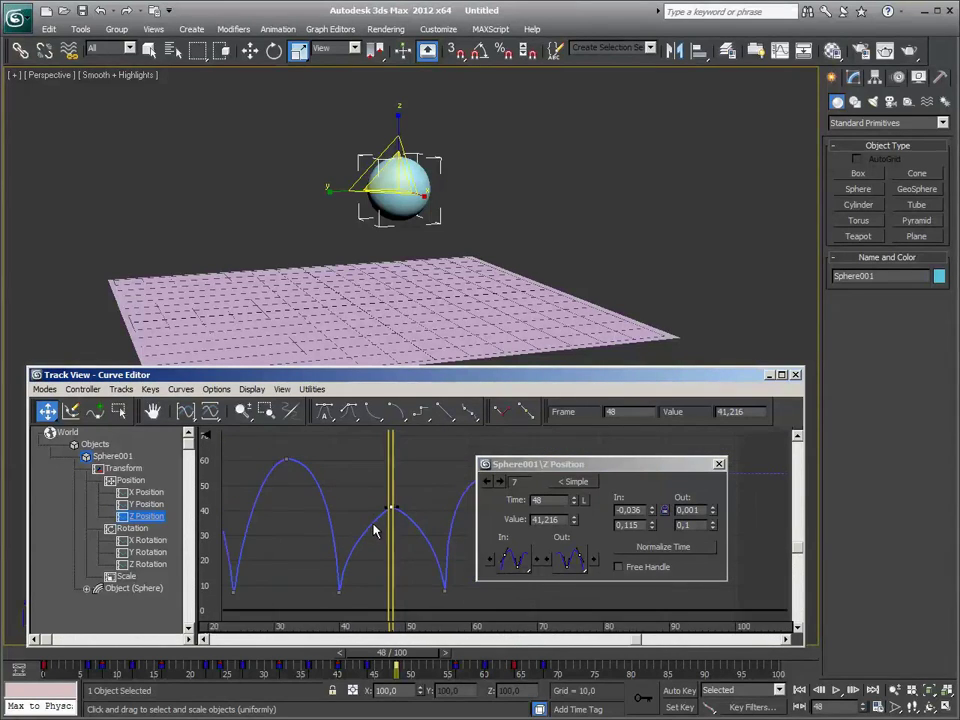
scroll(386, 526, "down", 2)
scroll(346, 505, "up", 1)
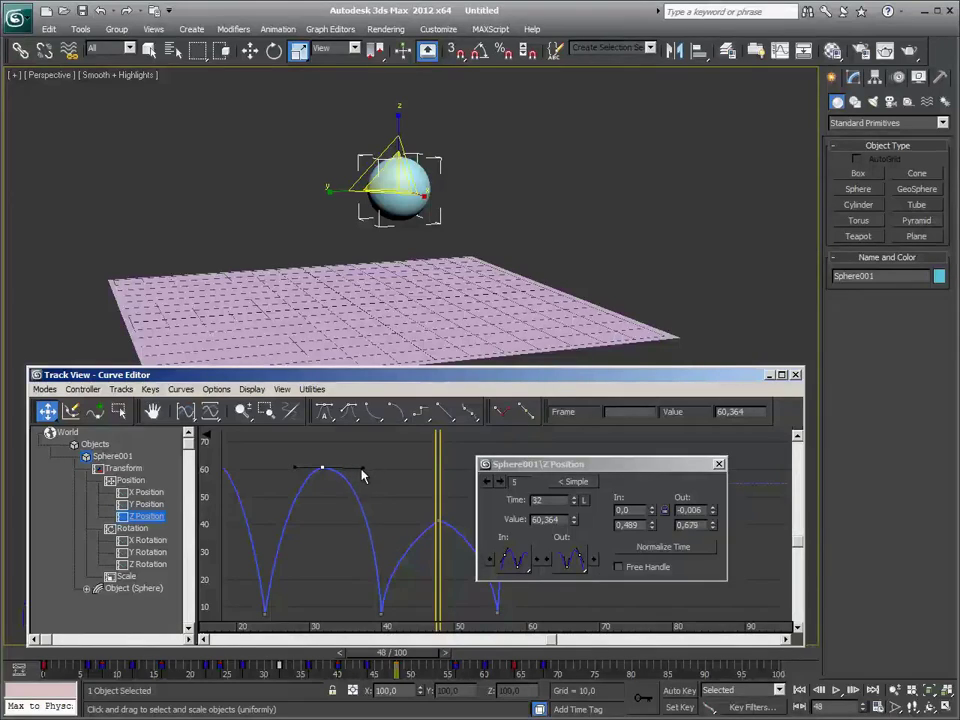
left_click_drag(366, 467, 340, 476)
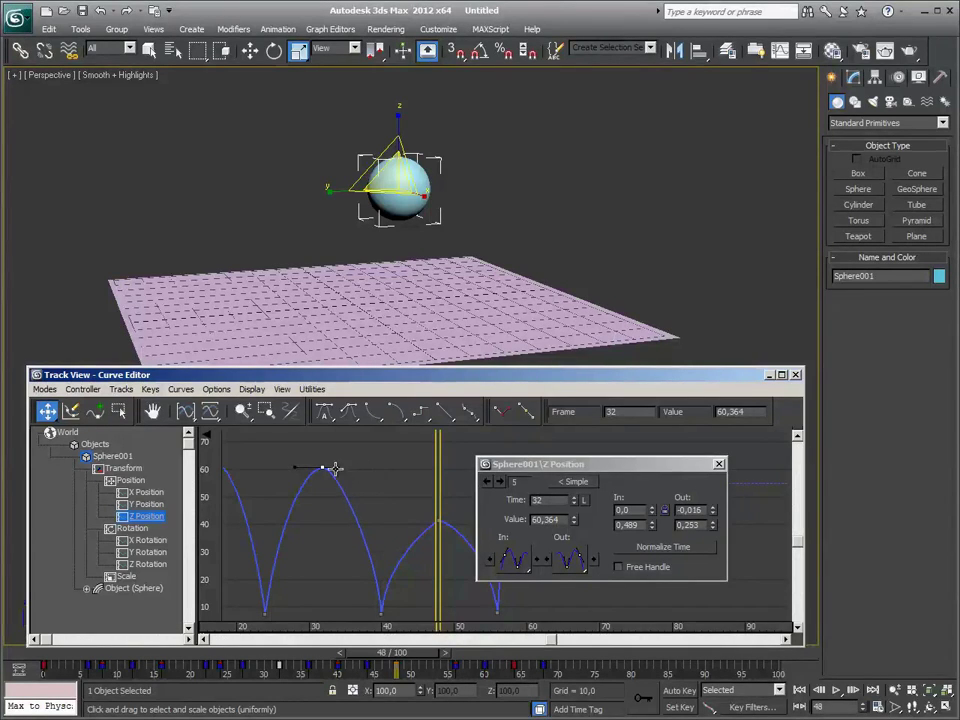
middle_click_drag(335, 468, 487, 522)
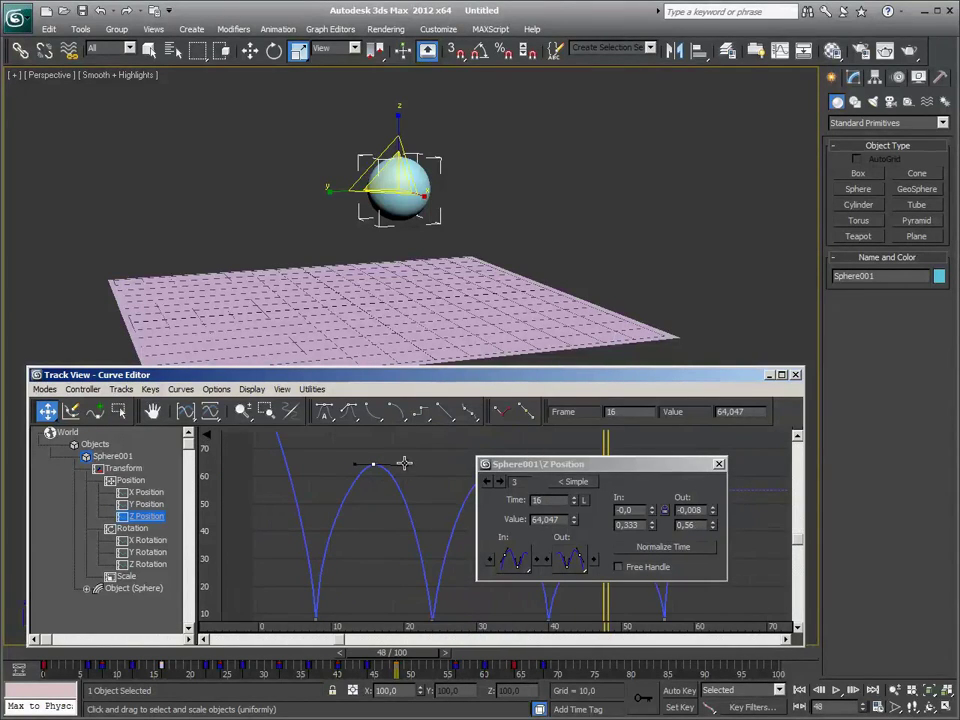
left_click_drag(404, 462, 389, 469)
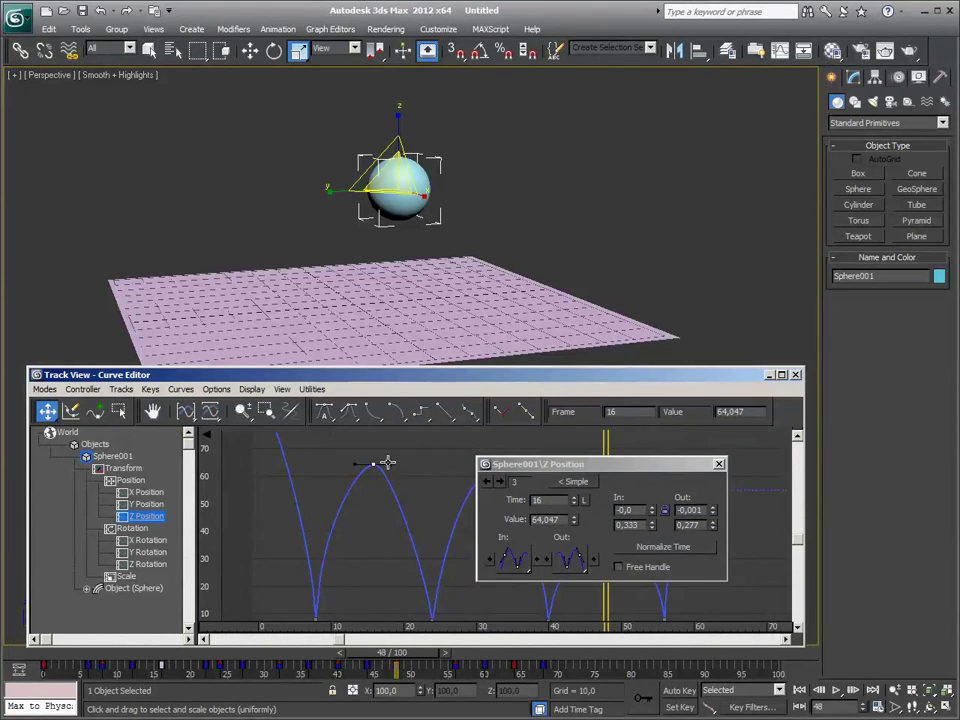
scroll(387, 462, "down", 2)
mouse_move(302, 499)
middle_mouse_down()
mouse_move(419, 521)
mouse_move(364, 514)
middle_mouse_up()
left_click(419, 519)
scroll(364, 514, "up", 2)
- Set the animation End Time to 70 frames
scroll(366, 508, "up", 1)
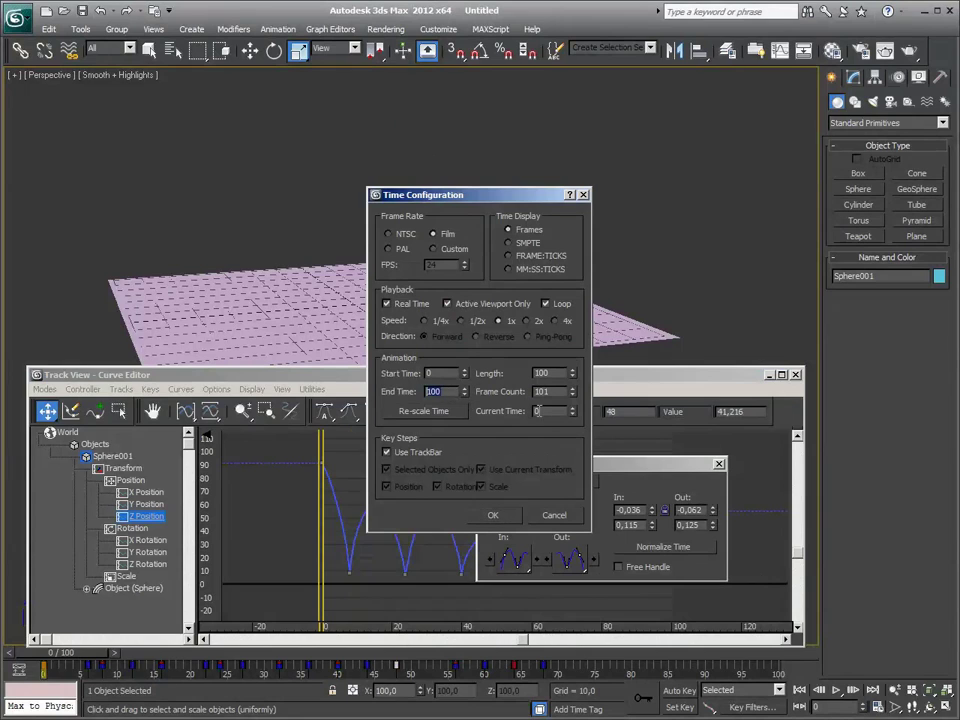
type("70")
left_click(495, 516)
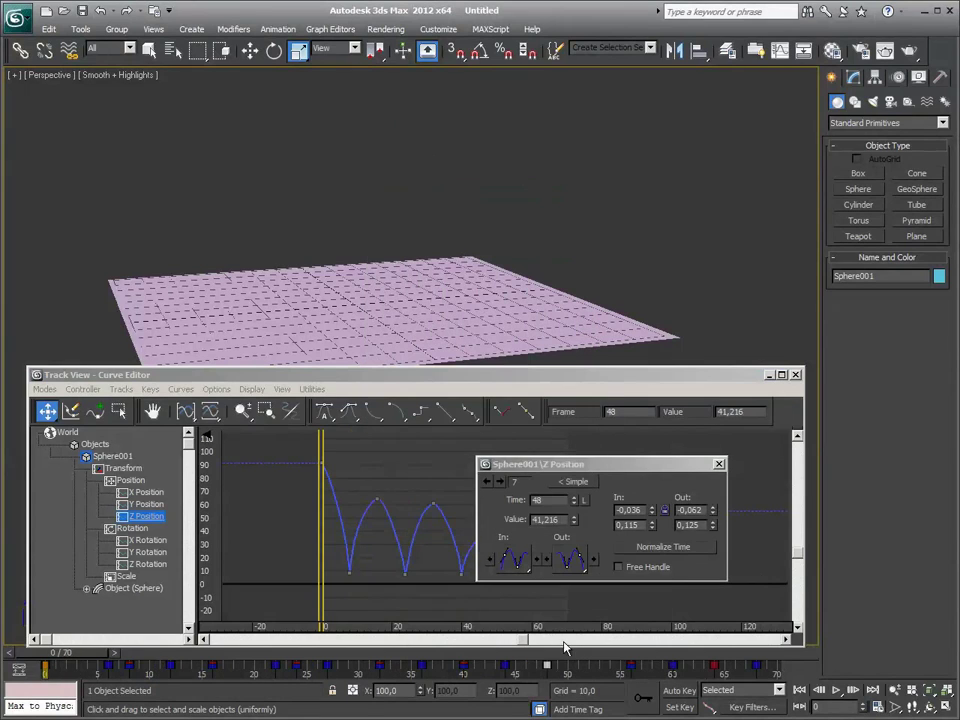
- Play the bounce and display the sphere's Y Position curve
left_click(836, 692)
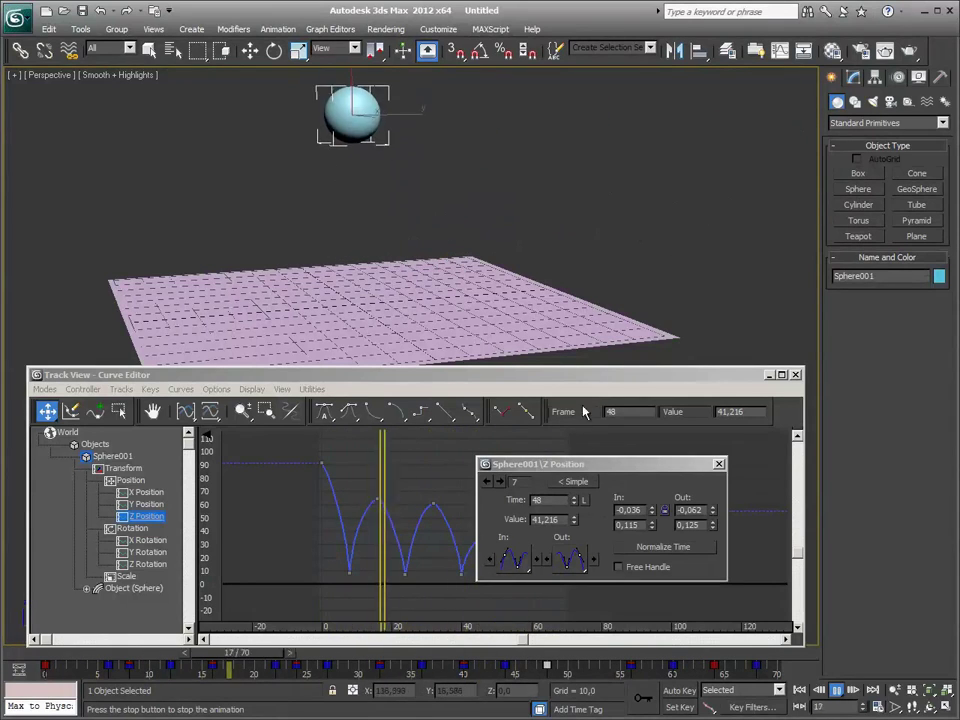
scroll(634, 236, "down", 3)
scroll(606, 240, "down", 2)
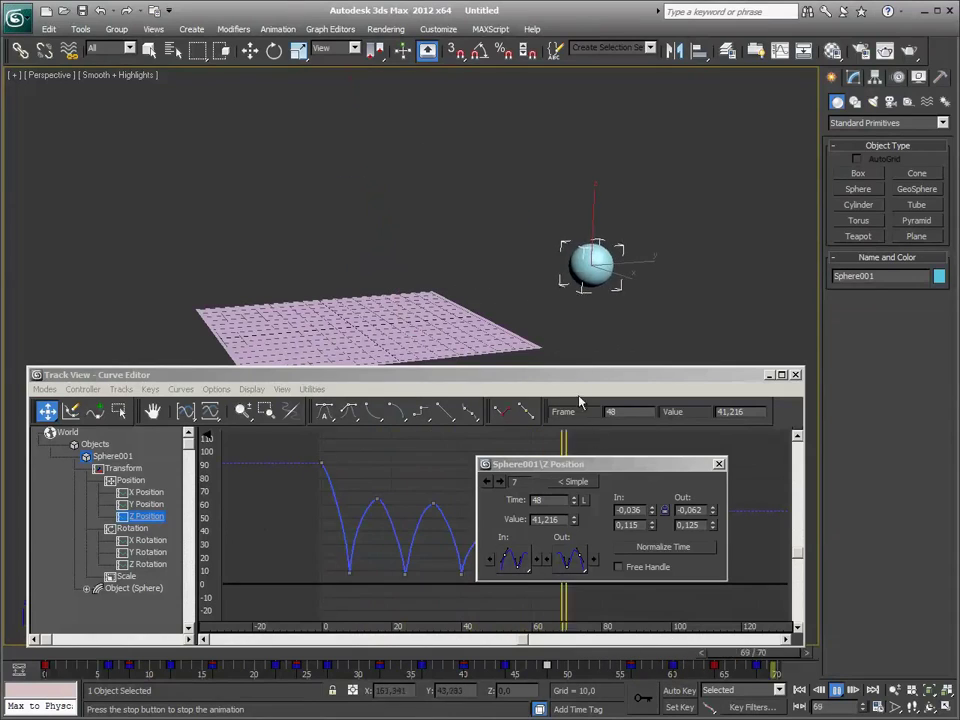
left_click(145, 504)
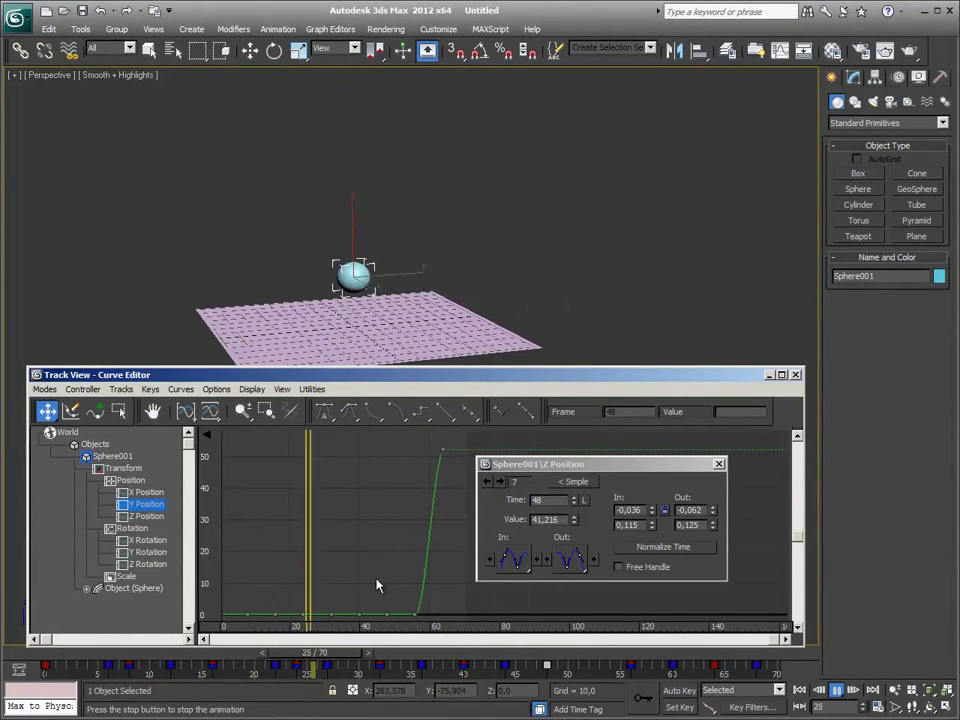
- Display the sphere's X Position curve and pan to show its full rise
left_click(148, 492)
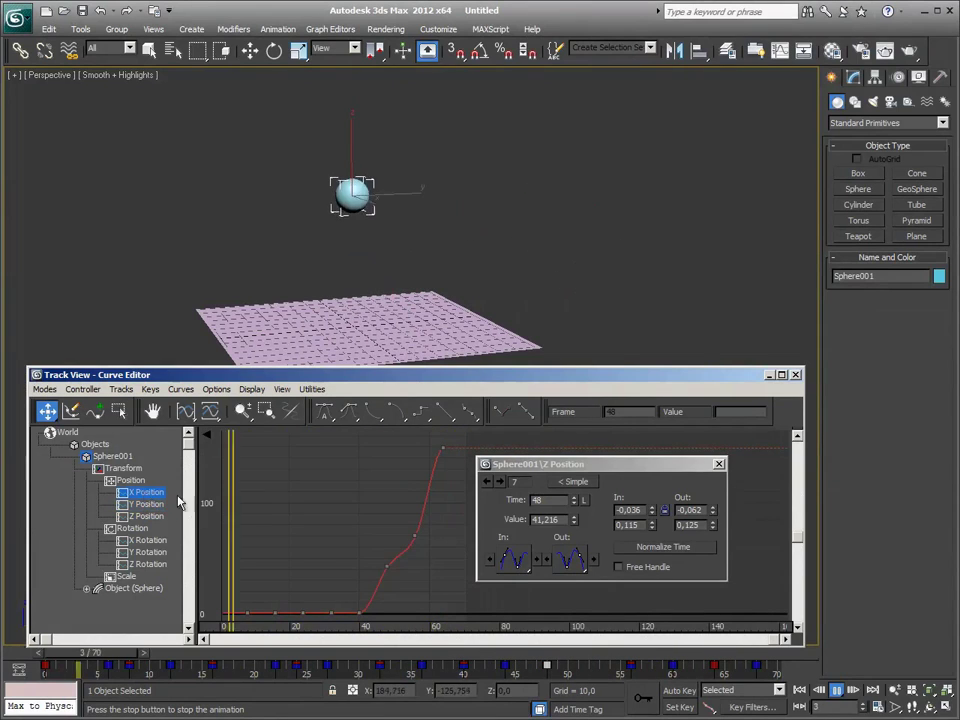
middle_click_drag(348, 589, 343, 561)
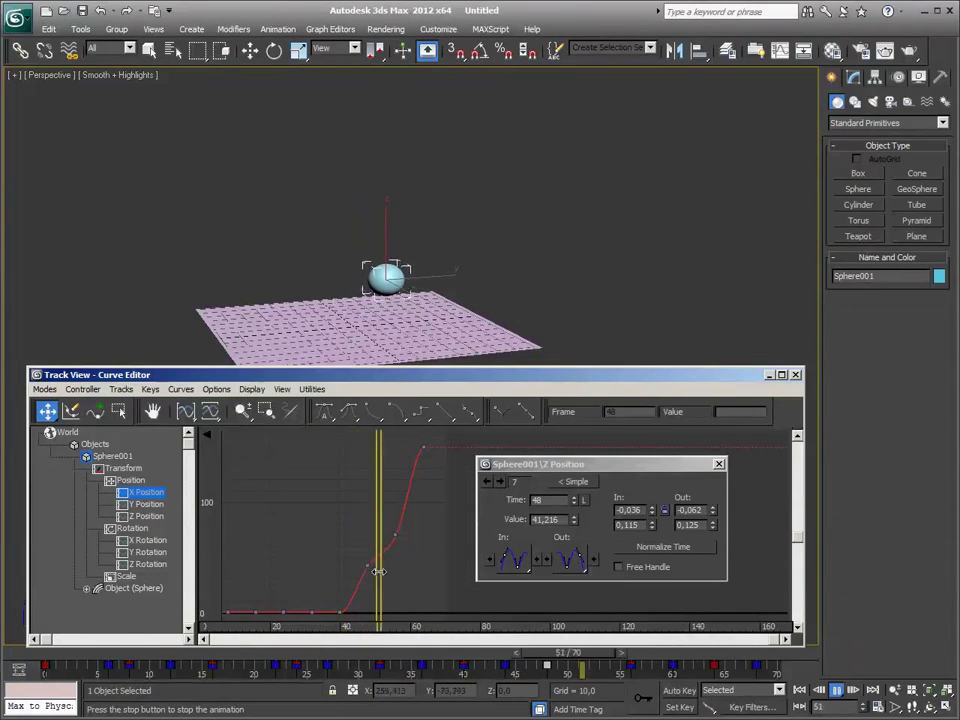
middle_click_drag(429, 500, 409, 508)
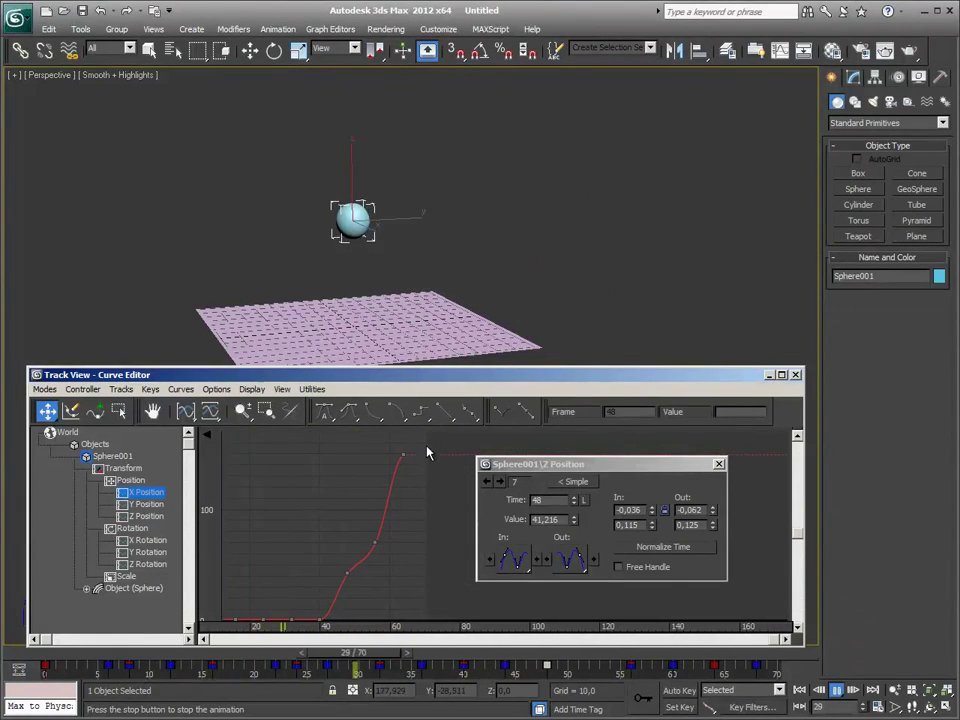
middle_click_drag(247, 606, 353, 510)
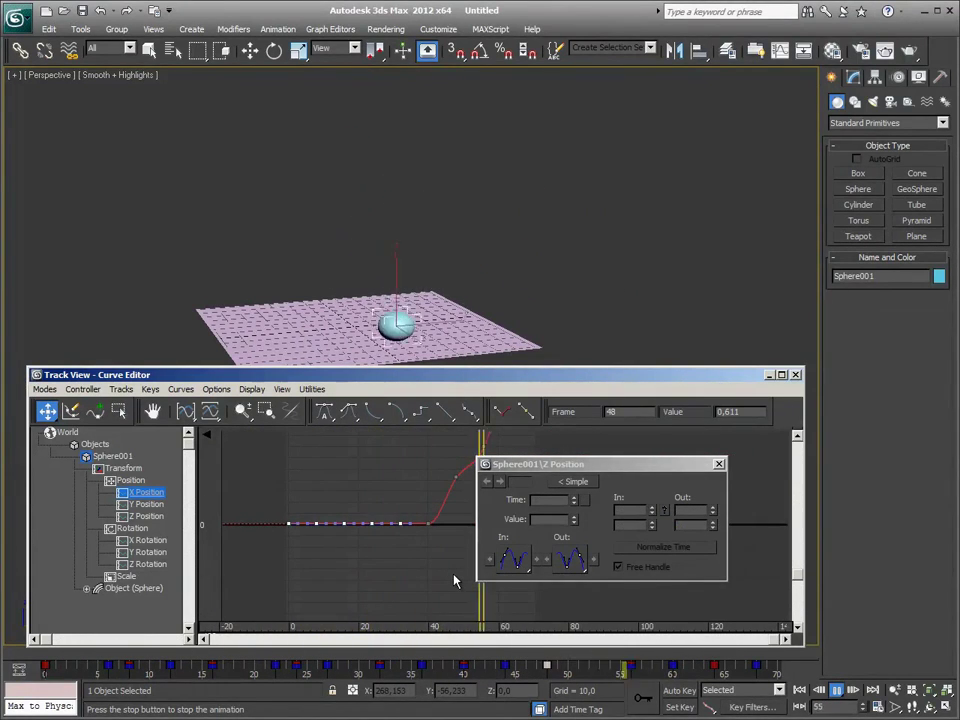
middle_click_drag(450, 574, 382, 467)
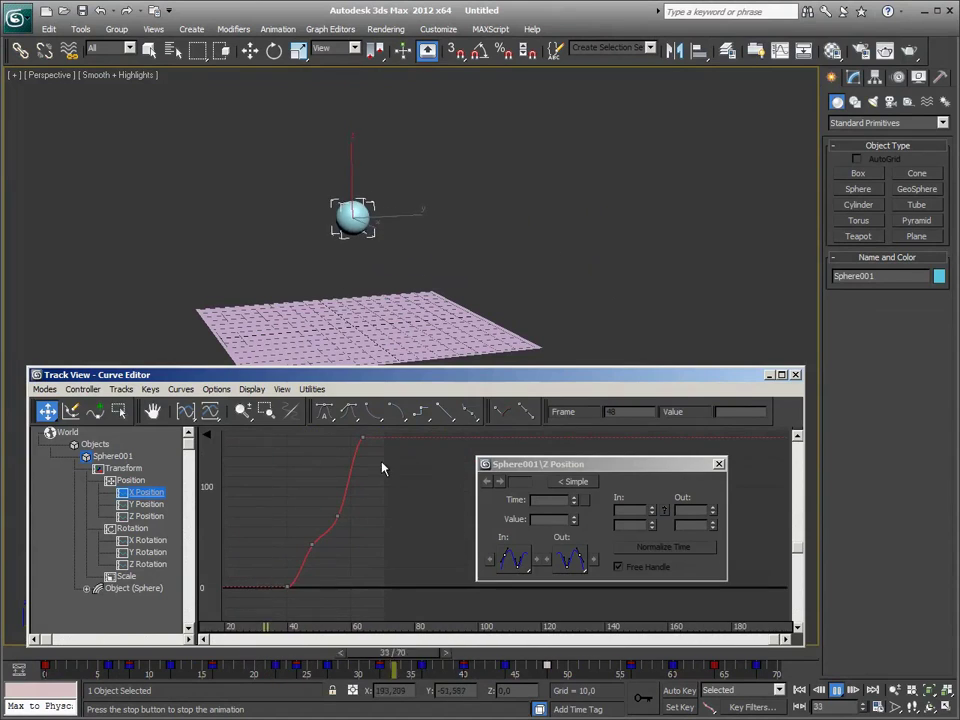
left_click_drag(392, 430, 275, 600)
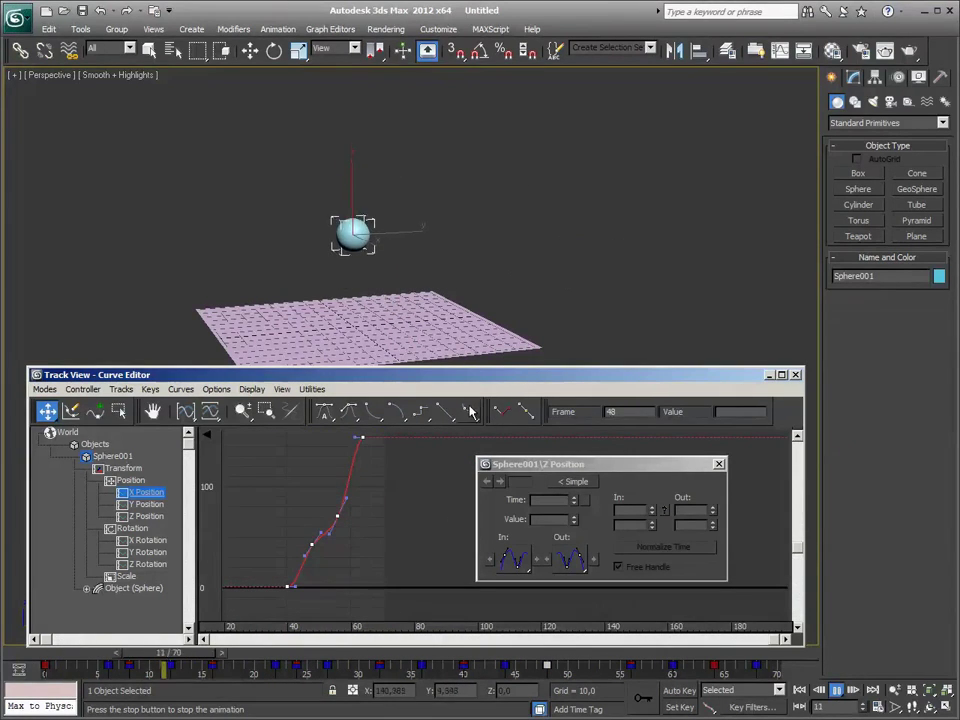
left_click(369, 557)
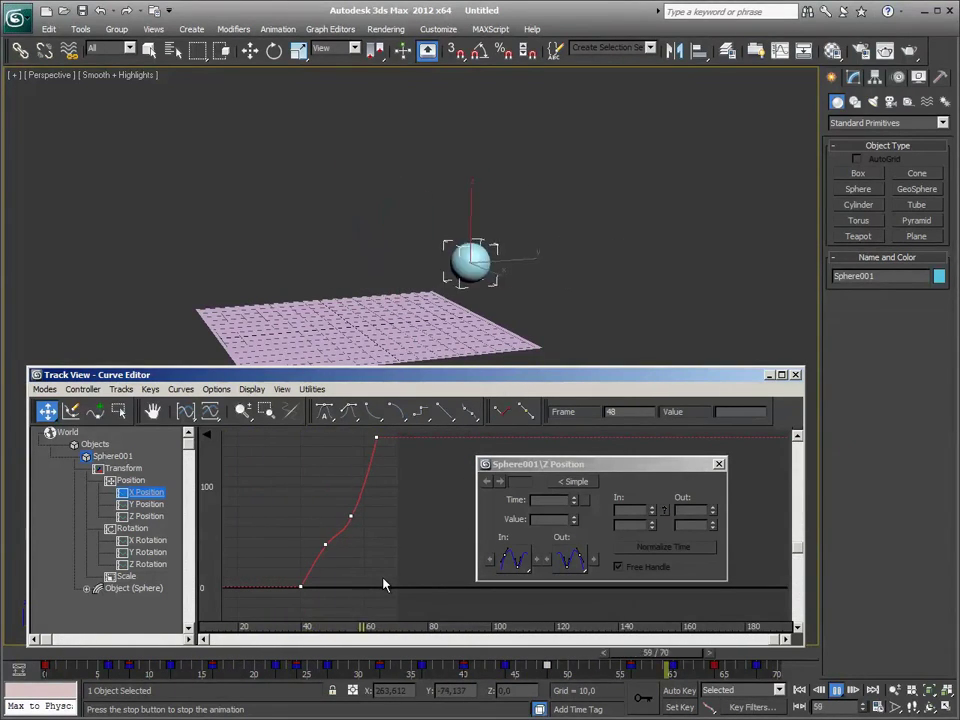
- Stop playback and set the current time to frame 40
left_click(337, 665)
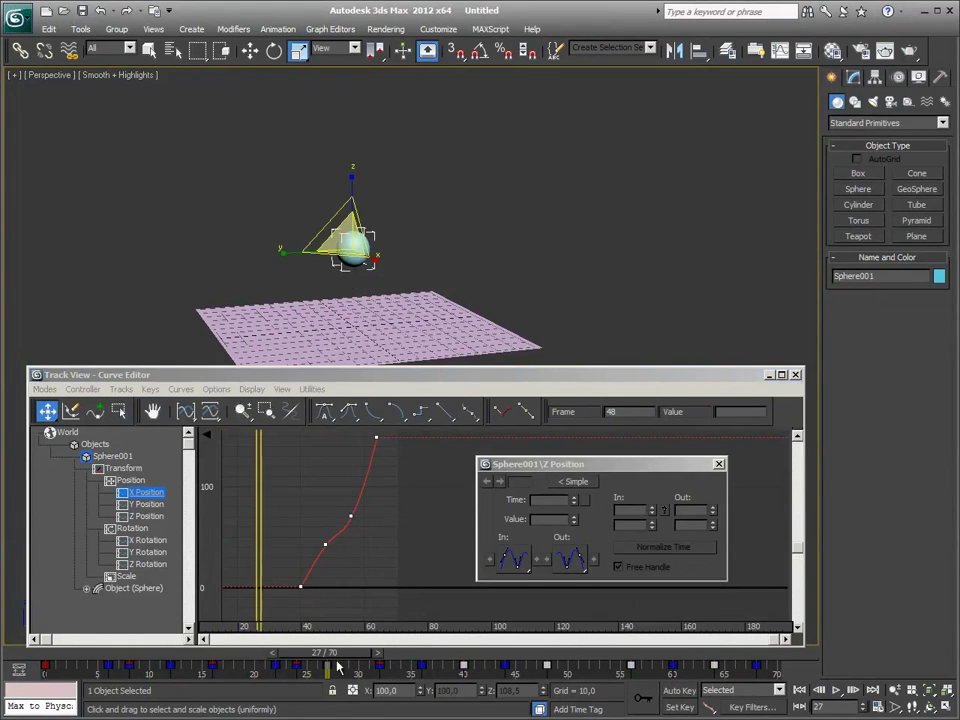
left_click_drag(337, 665, 305, 665)
mouse_move(253, 591)
left_mouse_down()
mouse_move(311, 612)
mouse_move(301, 614)
left_mouse_up()
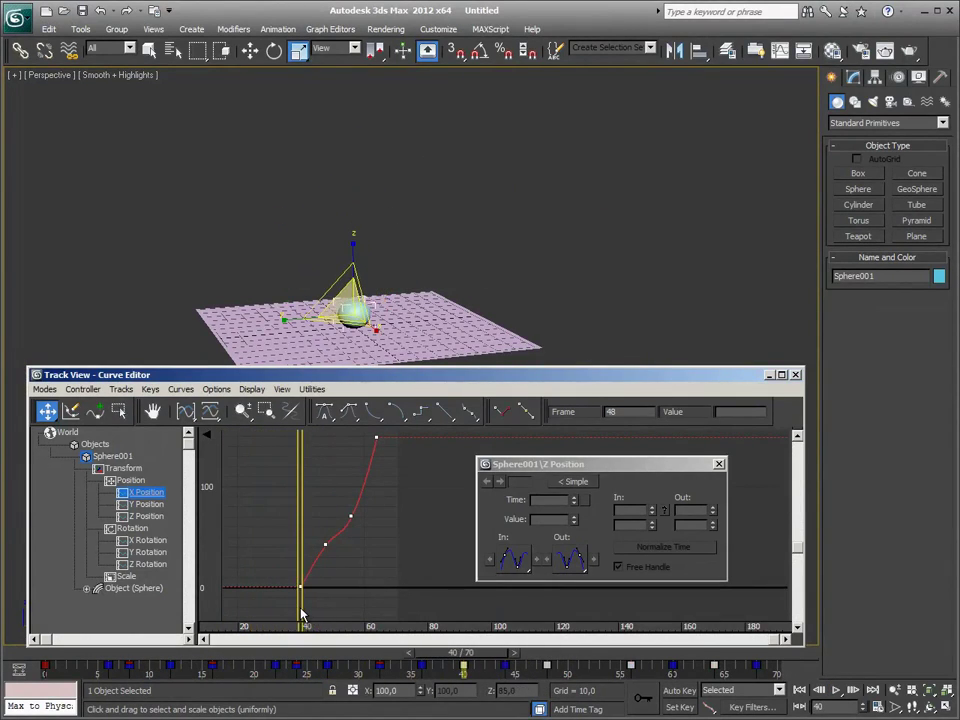
scroll(388, 540, "up", 2)
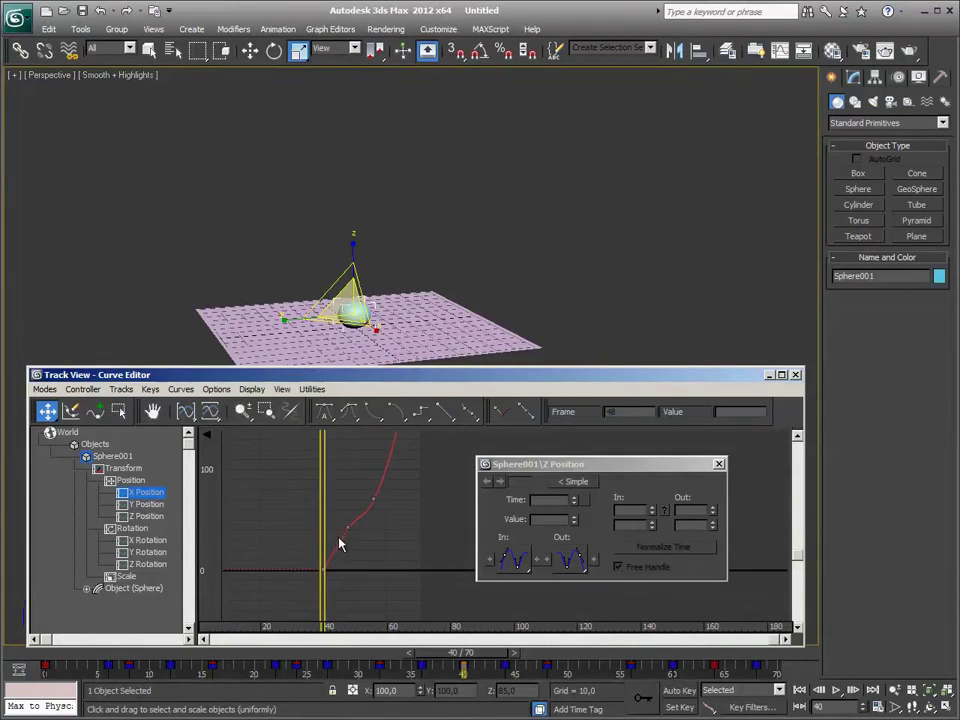
- Open the frame-40 X key's info and steepen its out tangent
right_click(321, 570)
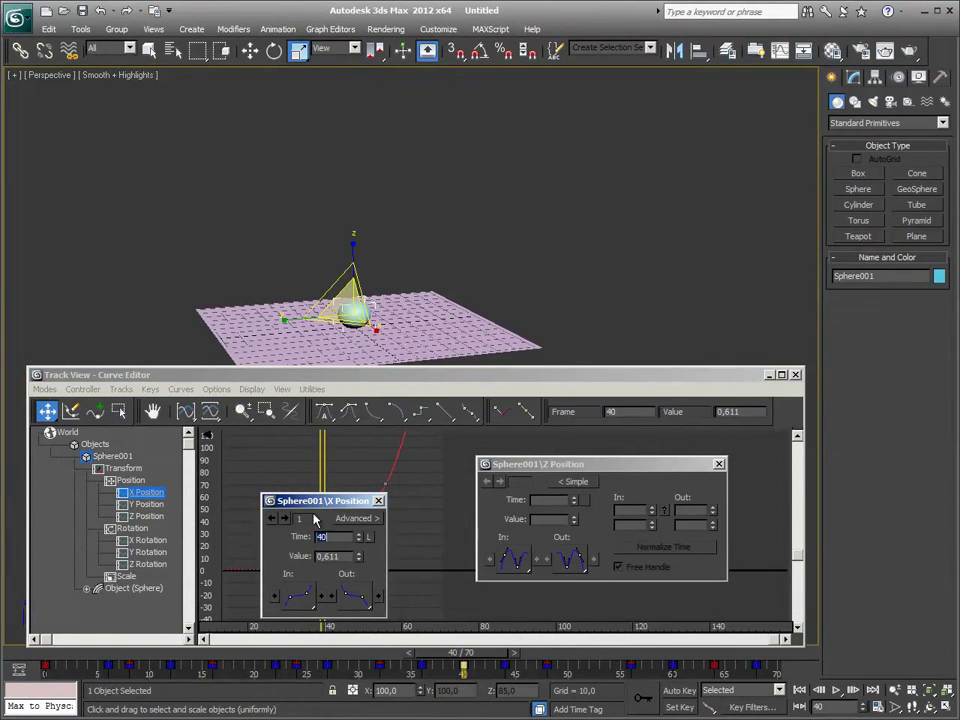
left_click(719, 464)
left_click_drag(296, 500, 490, 448)
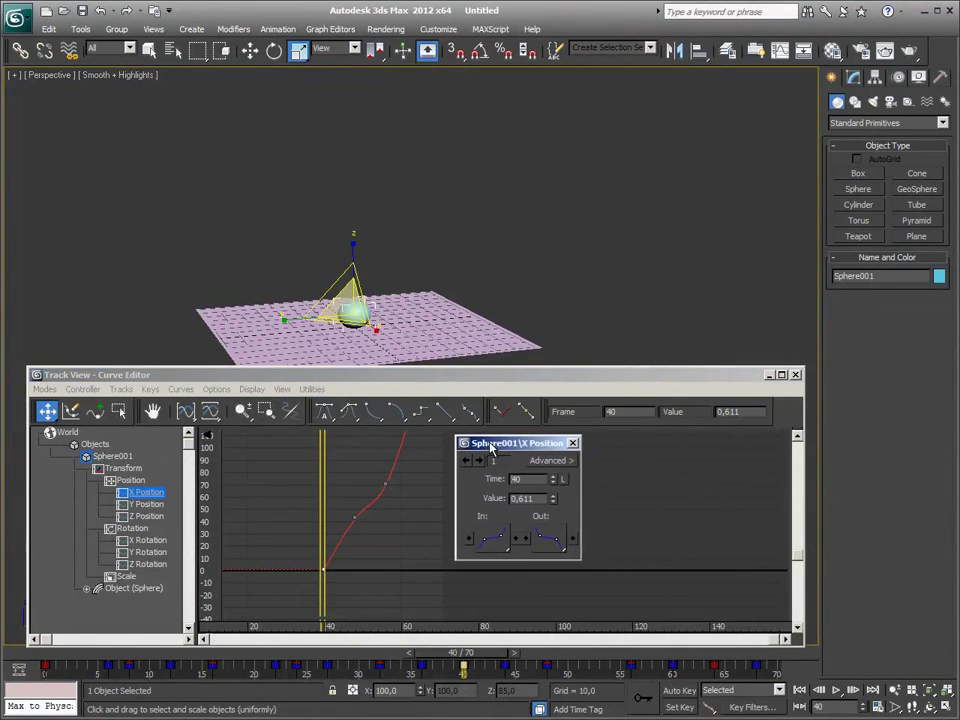
left_click(549, 460)
left_click_drag(606, 447, 620, 452)
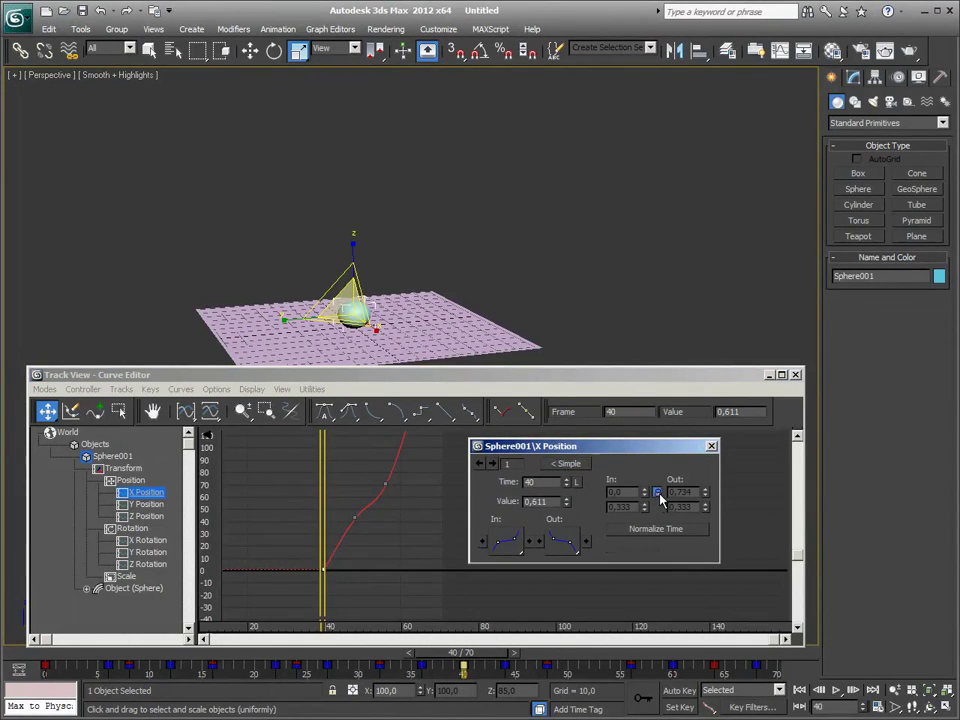
scroll(433, 502, "up", 2)
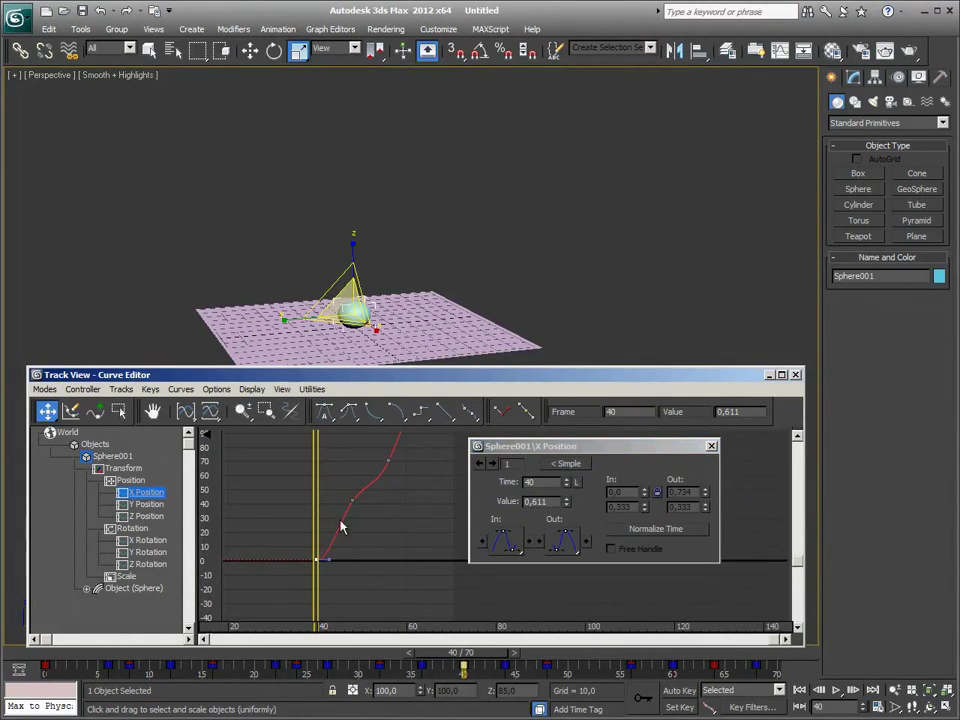
left_click_drag(331, 561, 325, 531)
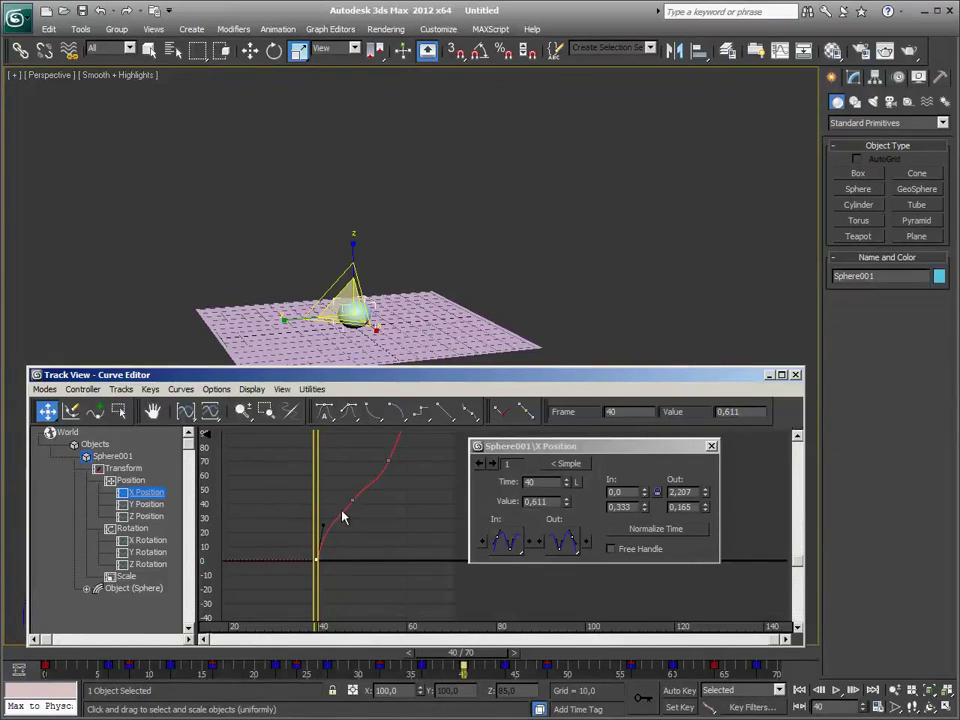
- Change the frame-48 X key's tangent type and raise its value to about 49.886
left_click(355, 501)
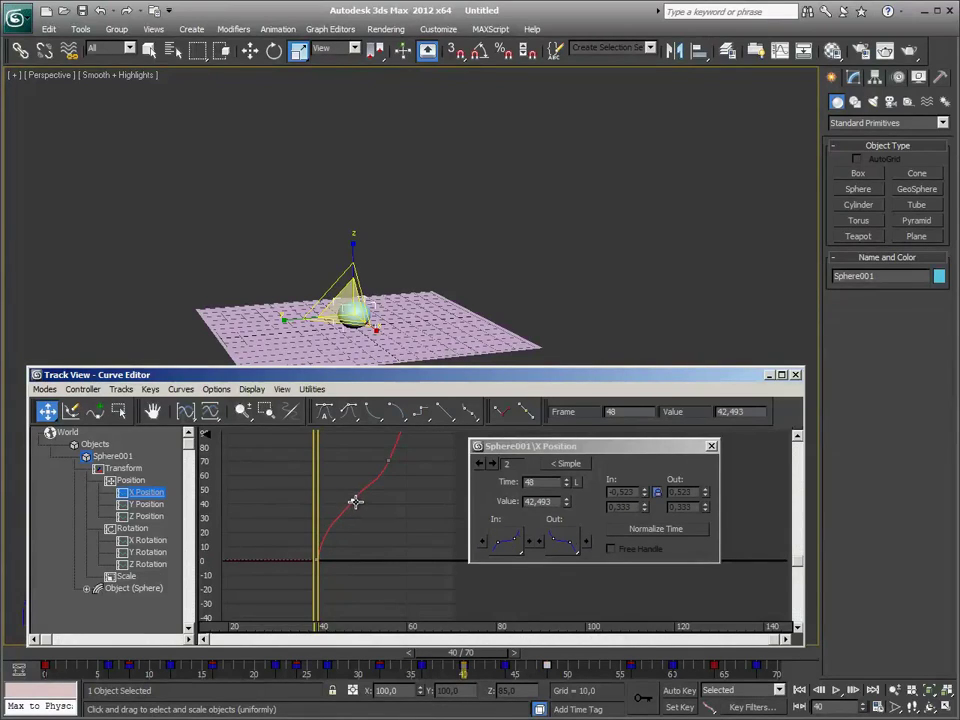
left_click(658, 495)
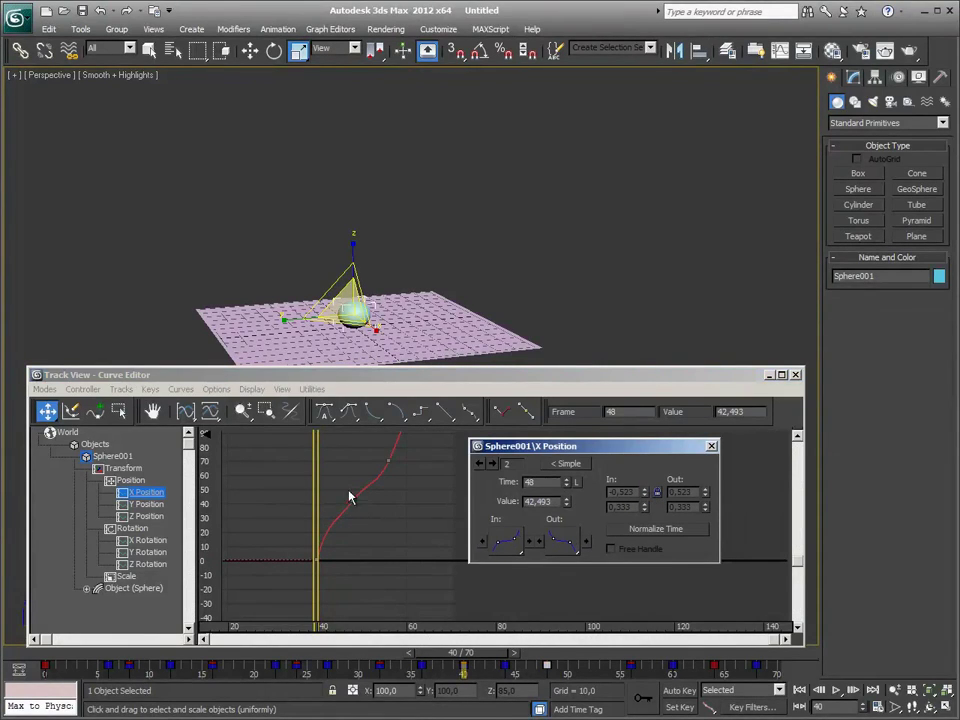
left_click(324, 416)
left_click_drag(342, 516, 337, 513)
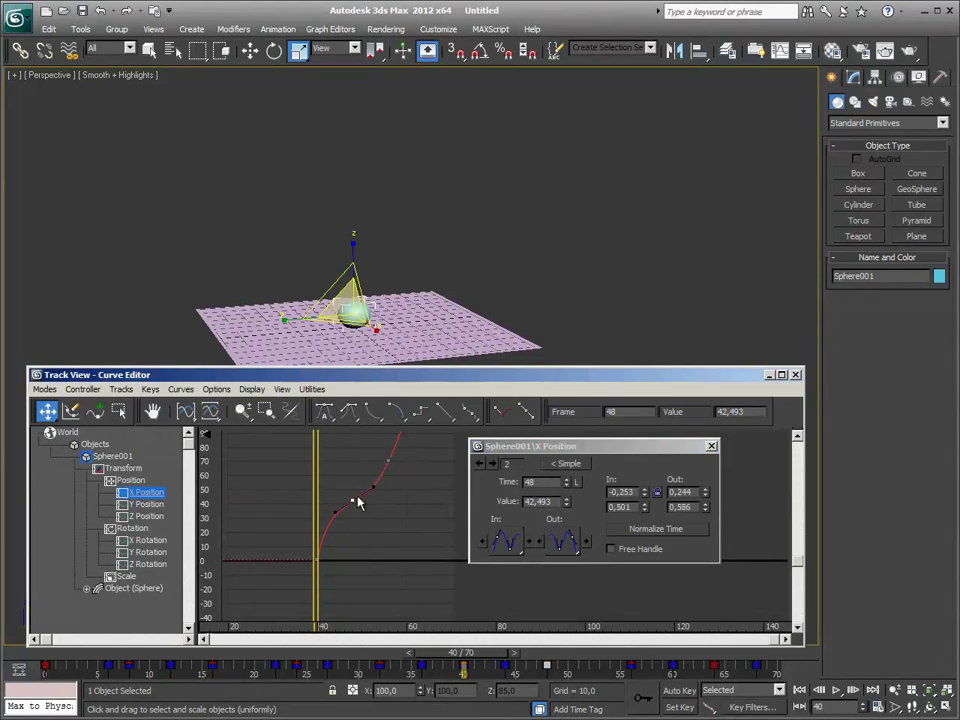
left_click_drag(352, 500, 350, 489)
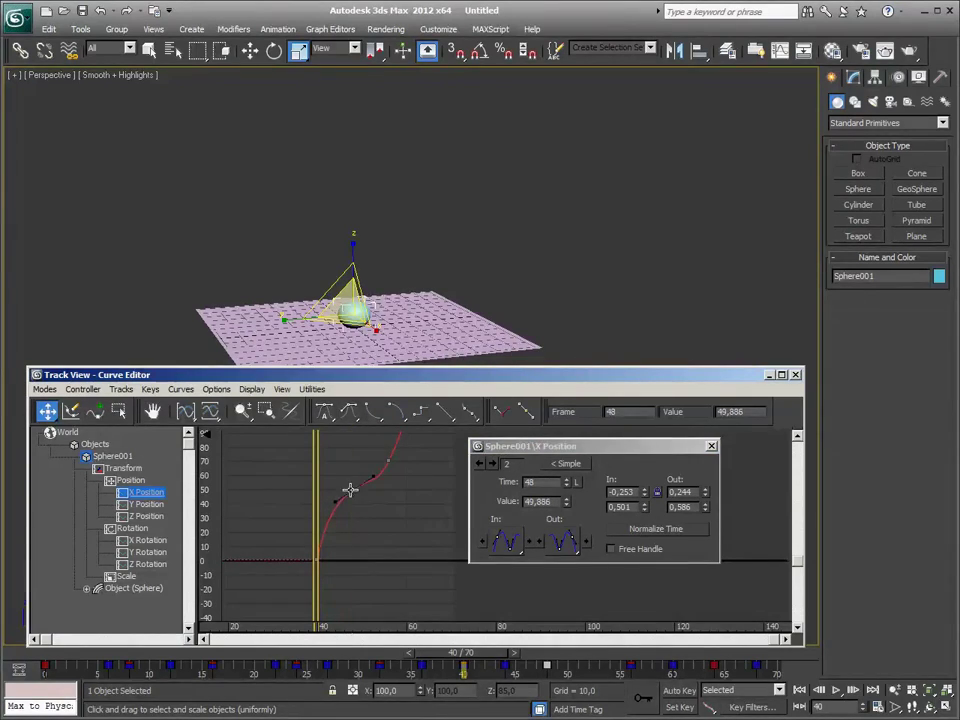
mouse_move(463, 652)
left_mouse_down()
mouse_move(420, 660)
mouse_move(622, 660)
left_mouse_up()
- Switch the frame-56 X Position key's In tangent to Custom and steepen its handle
key("r")
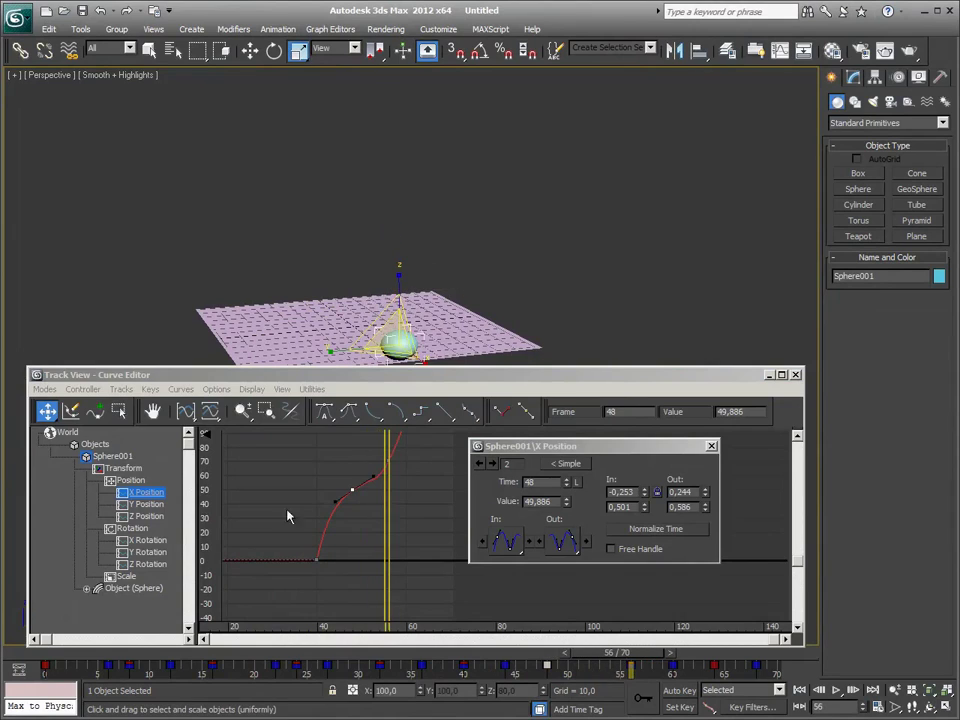
left_click(377, 477)
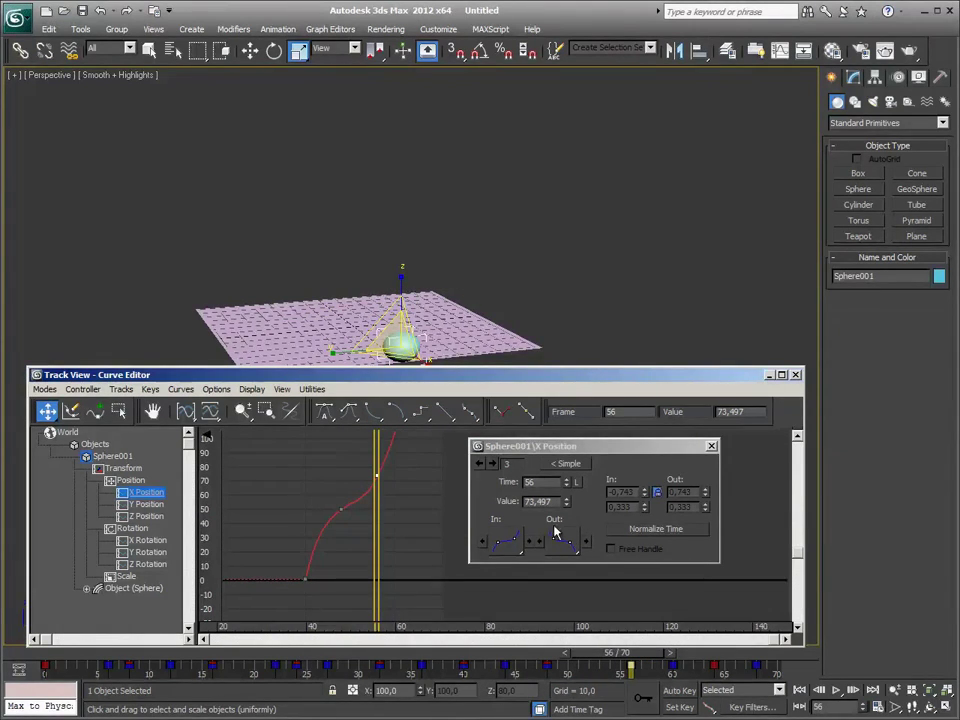
left_click(507, 540)
left_click(510, 540)
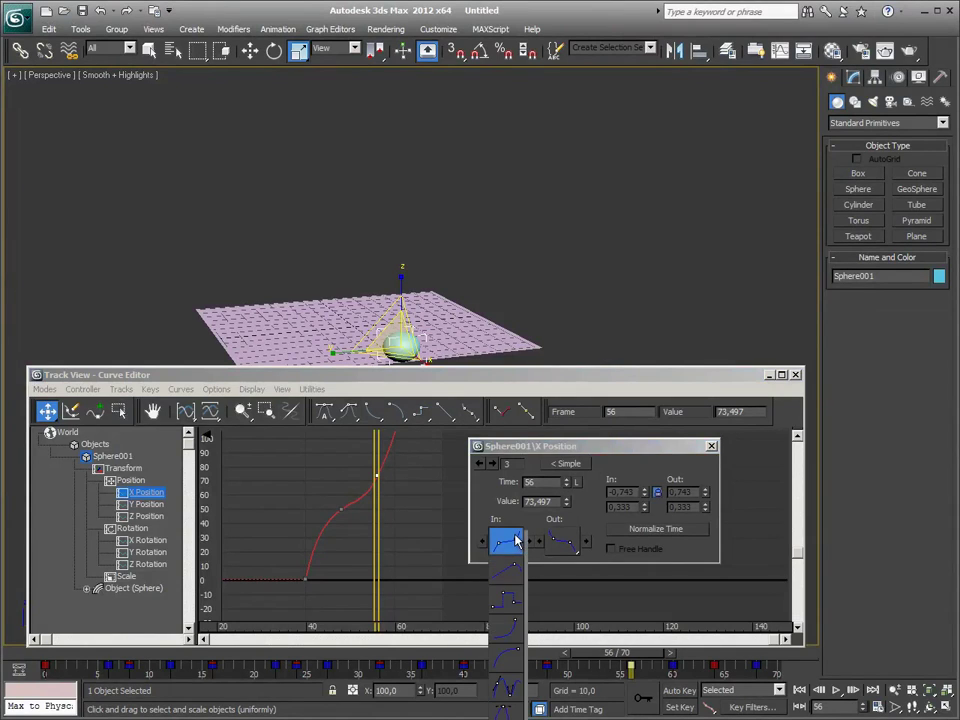
left_click(506, 688)
left_click_drag(369, 497, 364, 490)
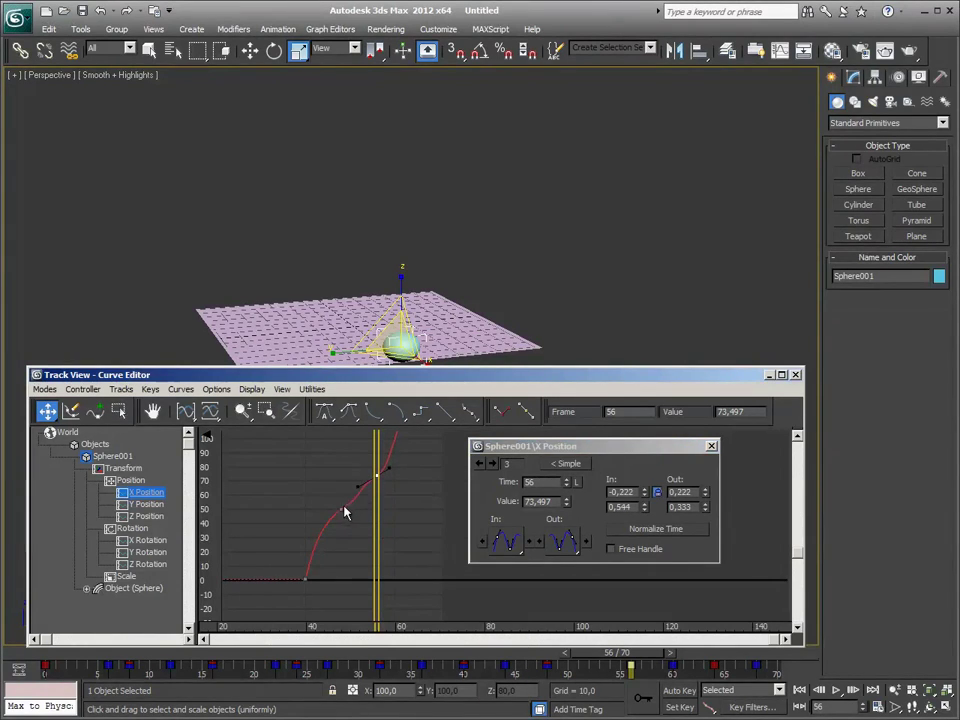
- Raise the frame-56 key to about 83.078 and scrub the timeline to preview the motion
left_click(343, 511)
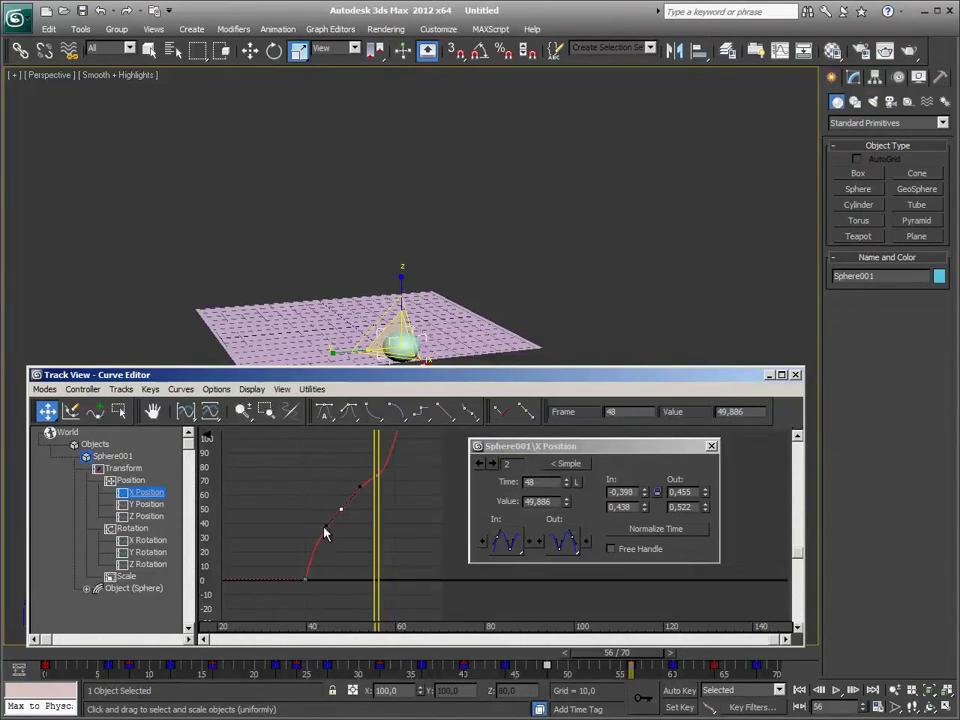
scroll(325, 533, "up", 2)
scroll(340, 500, "up", 2)
left_click_drag(331, 493, 334, 486)
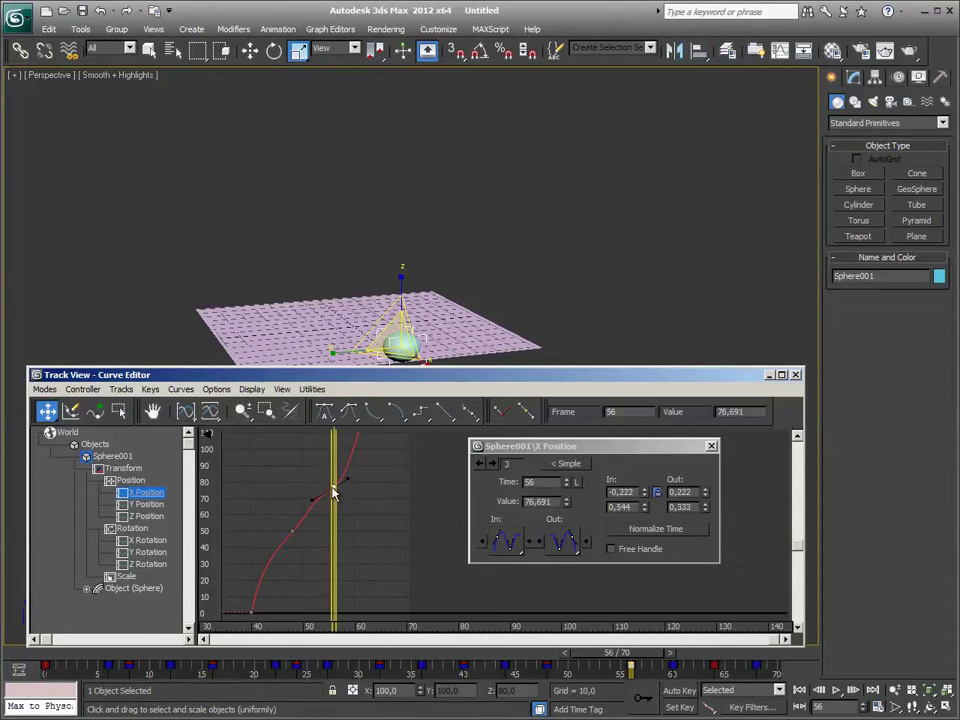
scroll(343, 482, "down", 1)
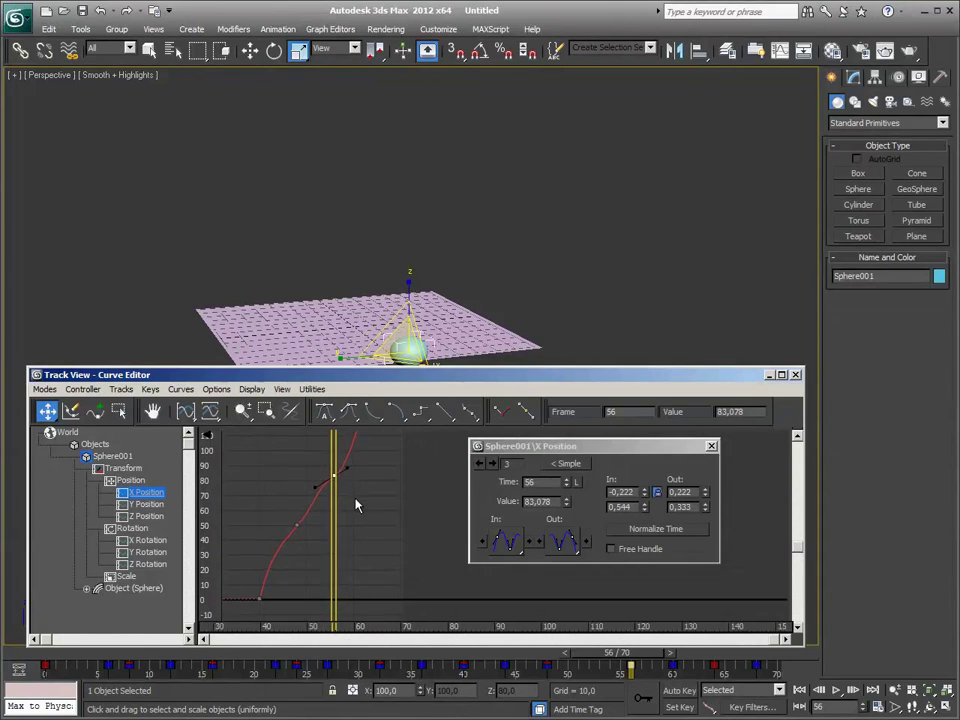
scroll(356, 506, "down", 1)
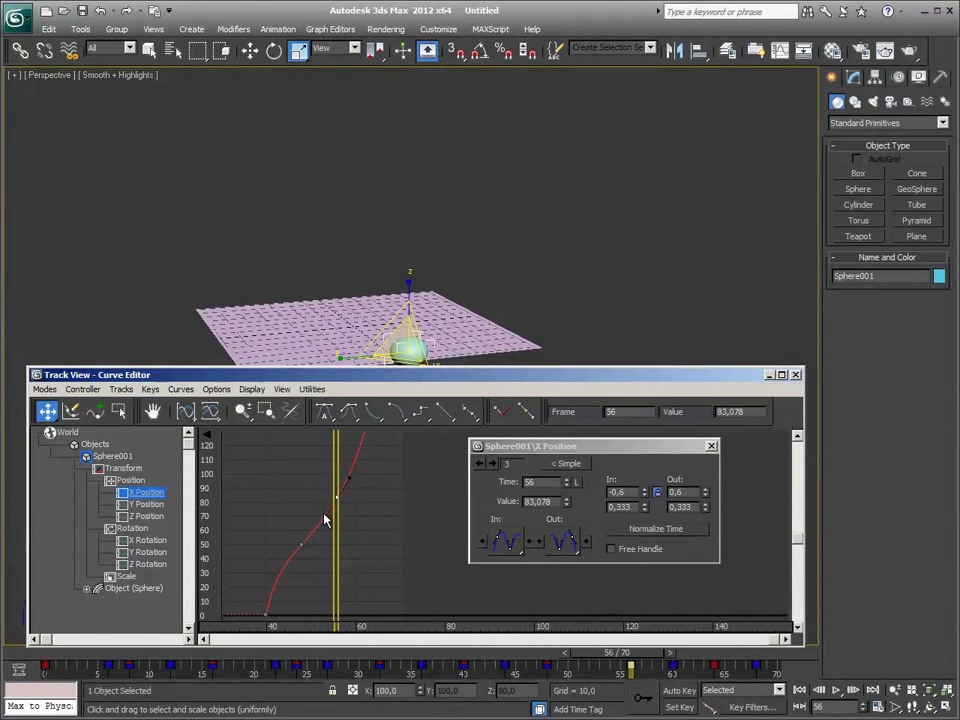
scroll(403, 525, "down", 1)
scroll(396, 514, "down", 1)
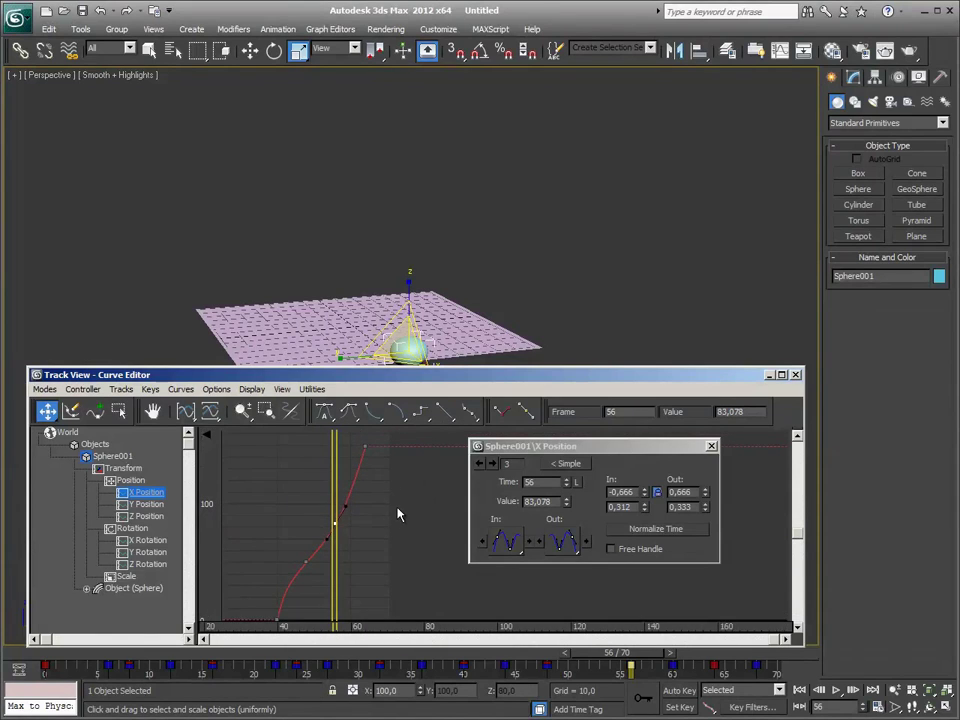
scroll(397, 517, "down", 1)
middle_click_drag(397, 517, 393, 548)
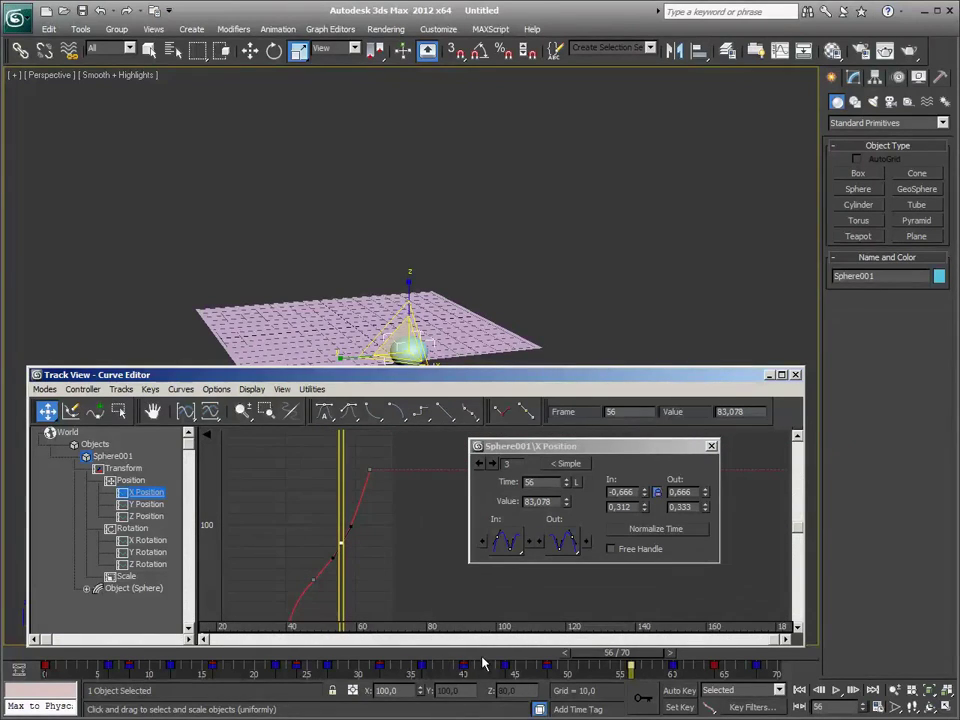
mouse_move(482, 658)
left_mouse_down()
mouse_move(418, 658)
mouse_move(628, 660)
mouse_move(343, 665)
mouse_move(703, 665)
left_mouse_up()
- Give the frame-64 X Position key a Custom In tangent steepened to -4.482
key("r")
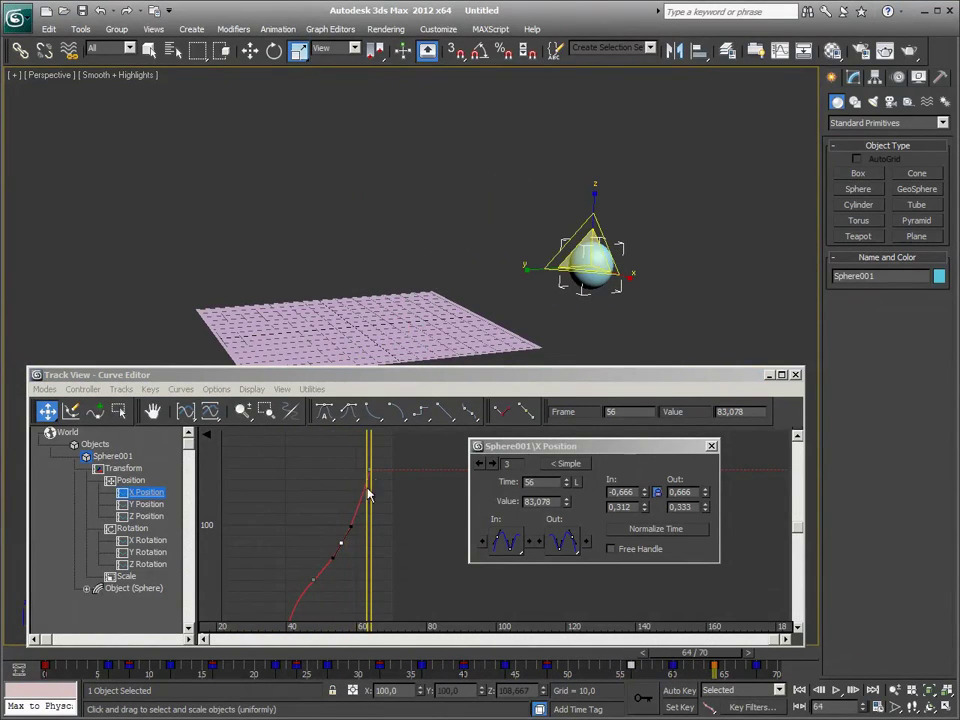
left_click(367, 468)
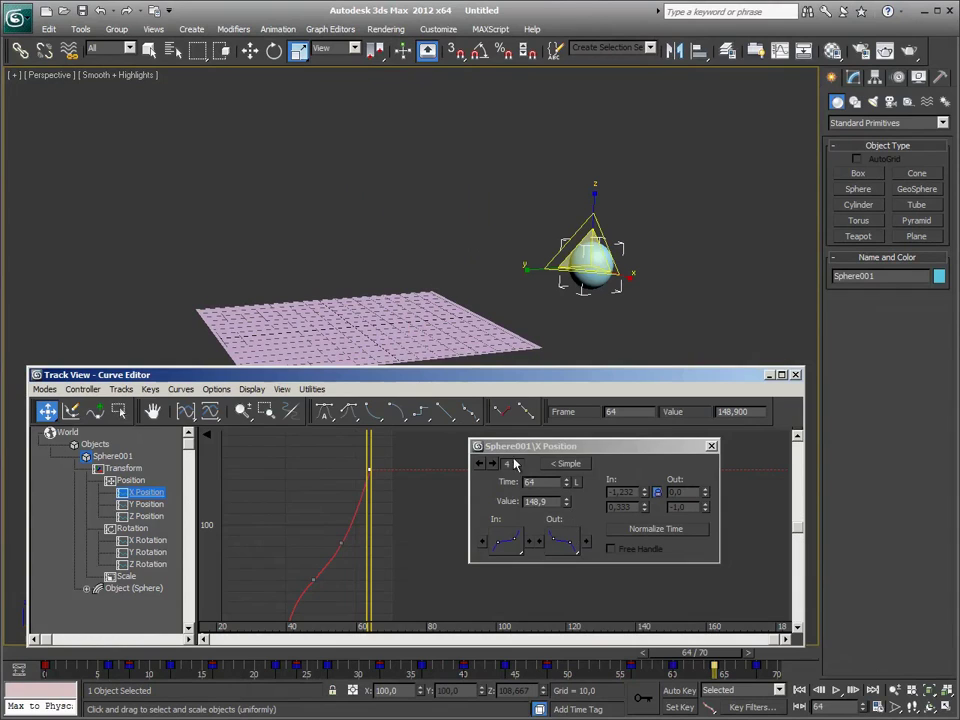
left_click_drag(520, 535, 507, 685)
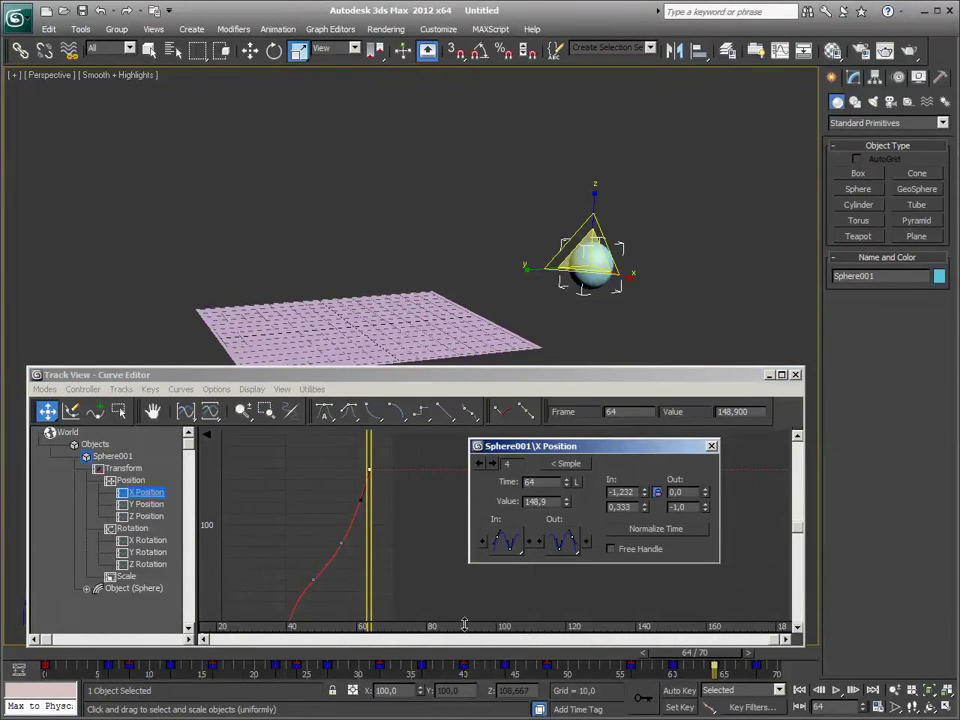
left_click_drag(358, 499, 363, 514)
- Ease the frame-56 key's tangents to ±0.534 and preview the sphere at frame 35
left_click(342, 541)
scroll(345, 545, "up", 3)
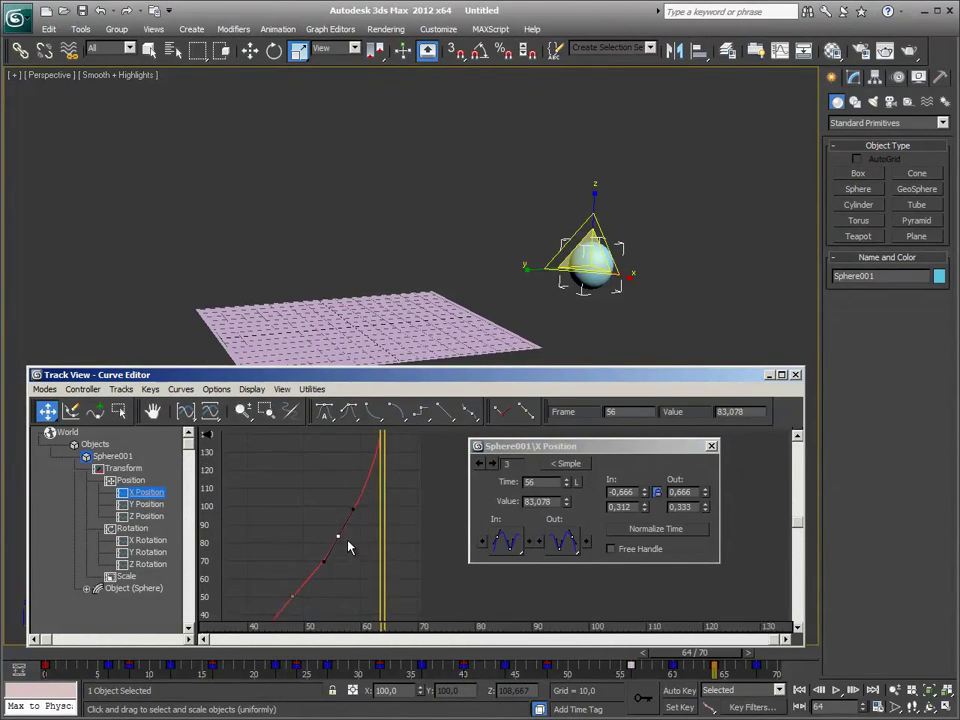
left_click_drag(356, 506, 361, 508)
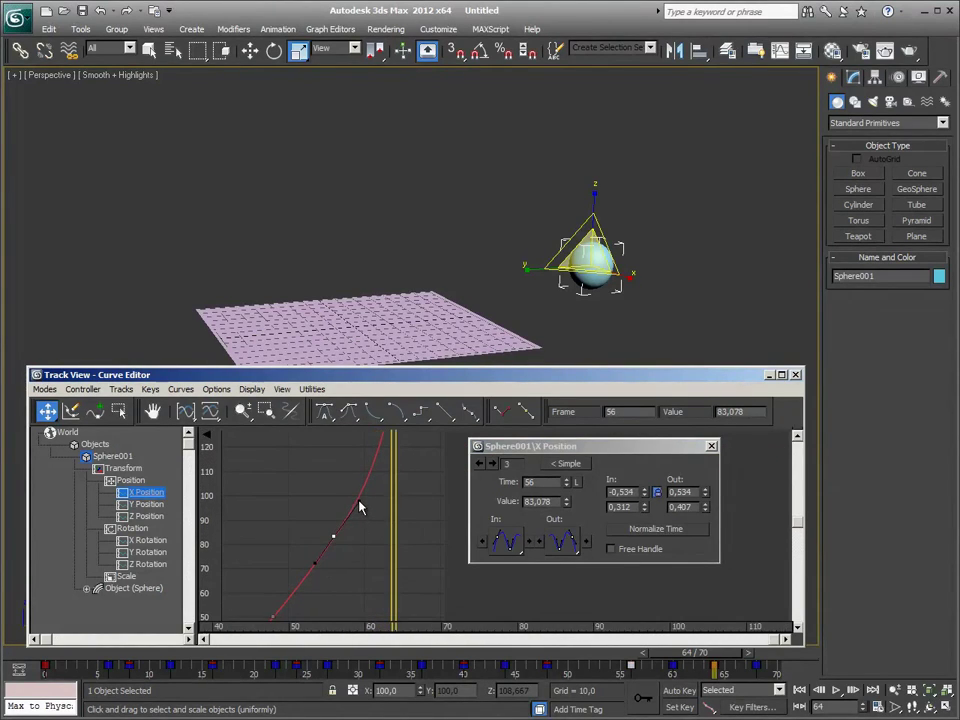
scroll(356, 518, "down", 4)
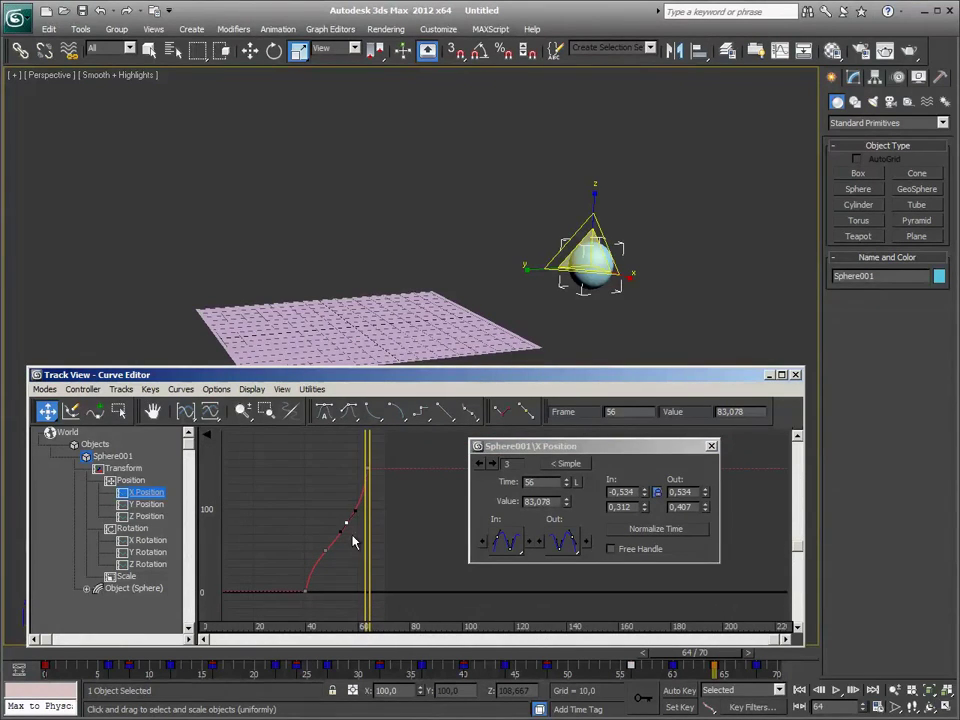
left_click_drag(370, 553, 293, 561)
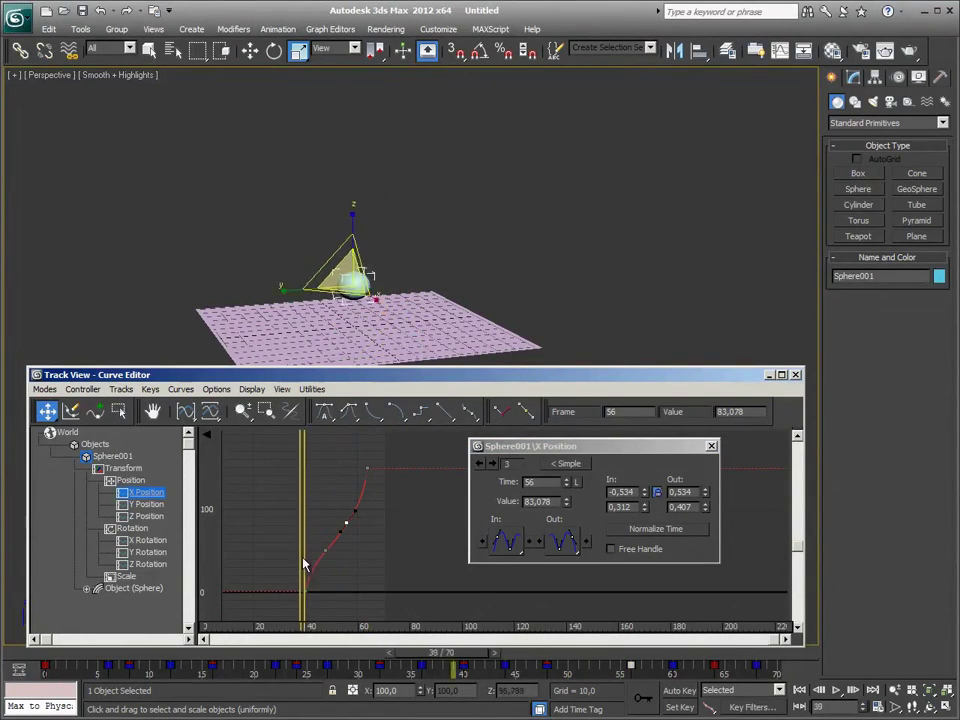
- Ease the frame-40 X Position key's out tangent to 1.717, then play the bounce
left_click(306, 592)
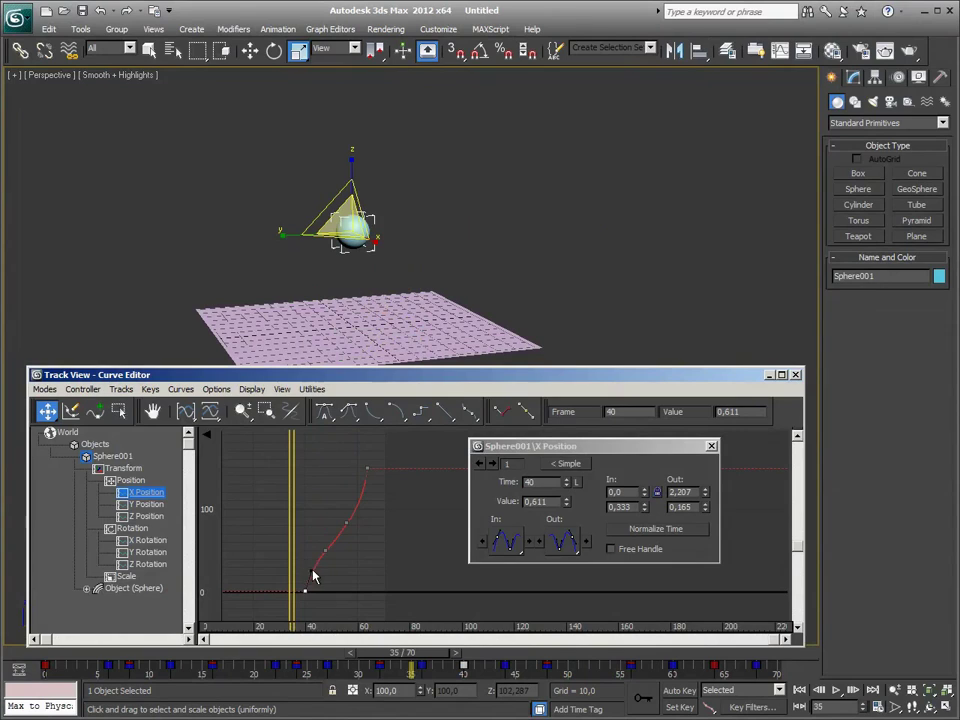
left_click_drag(313, 575, 306, 563)
left_click_drag(296, 568, 312, 576)
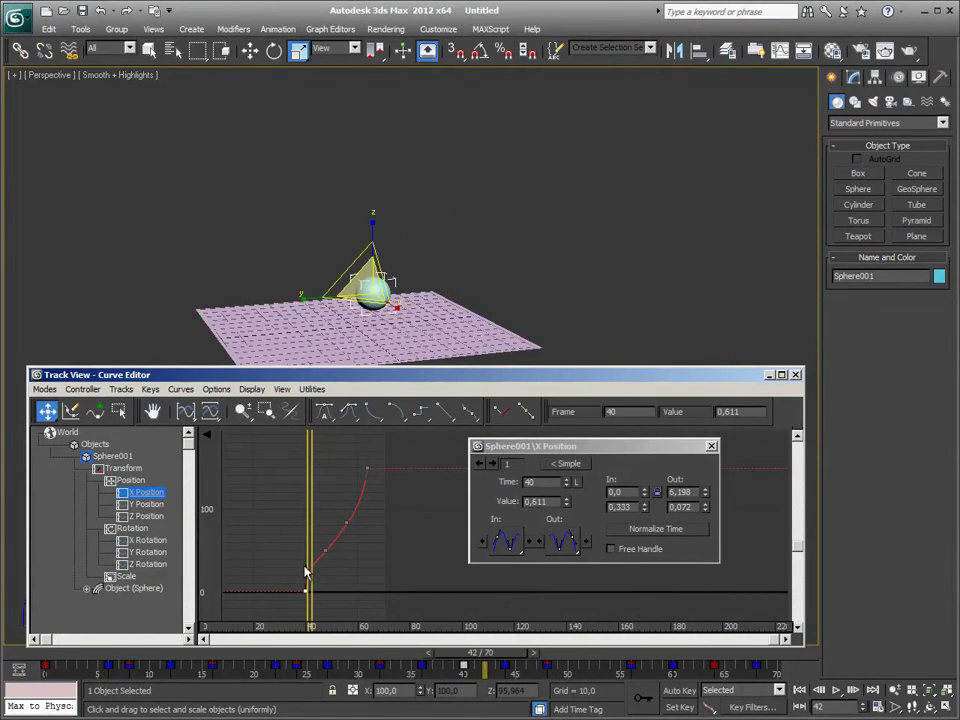
middle_click_drag(371, 568, 399, 583)
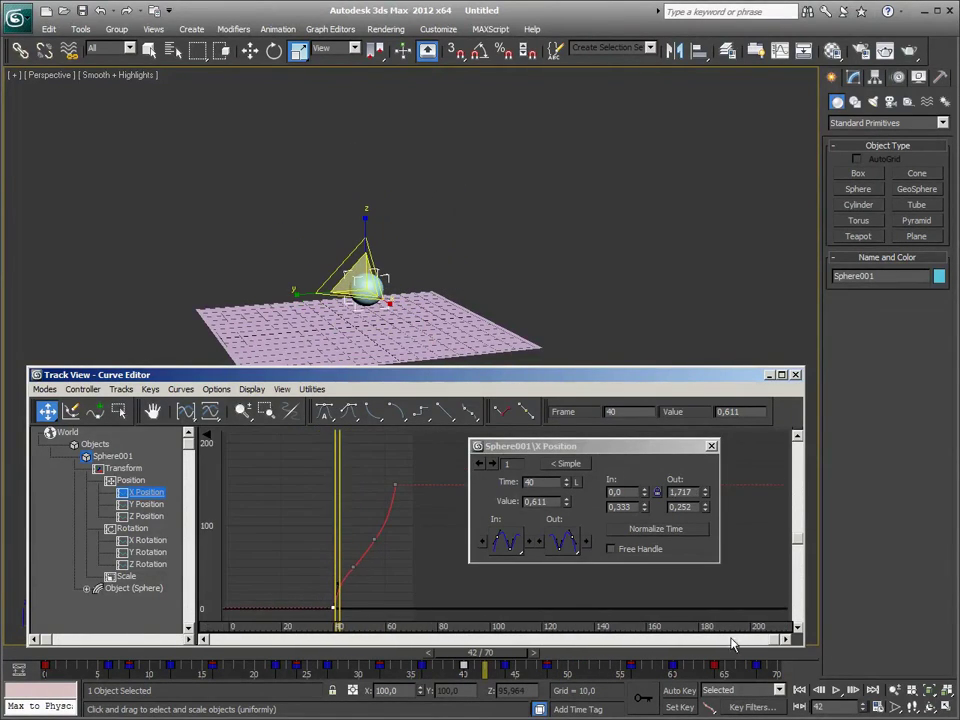
left_click(836, 690)
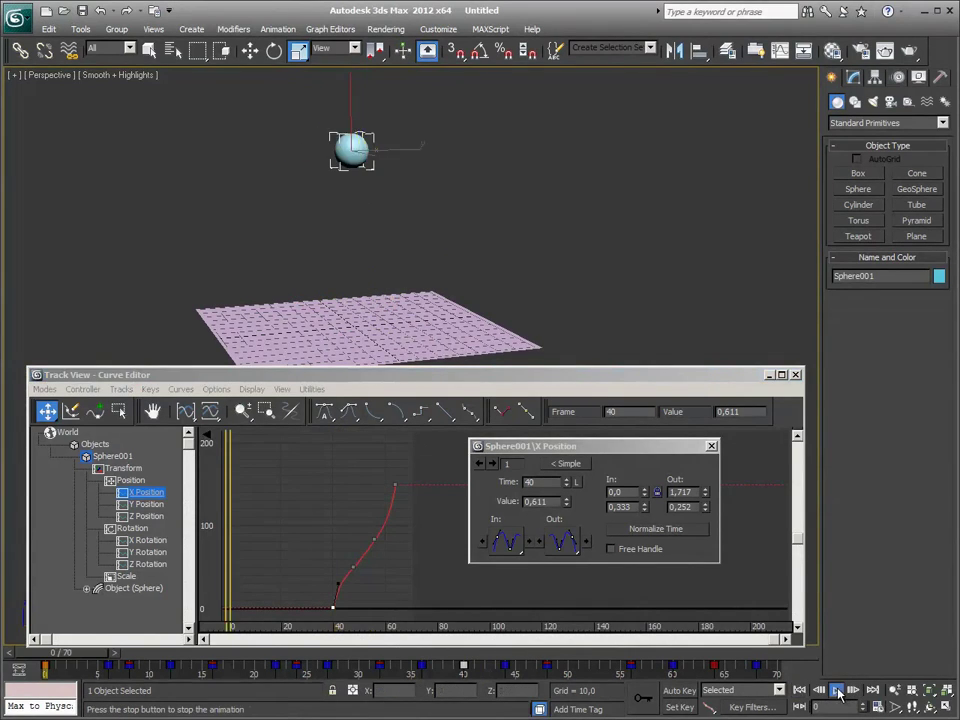
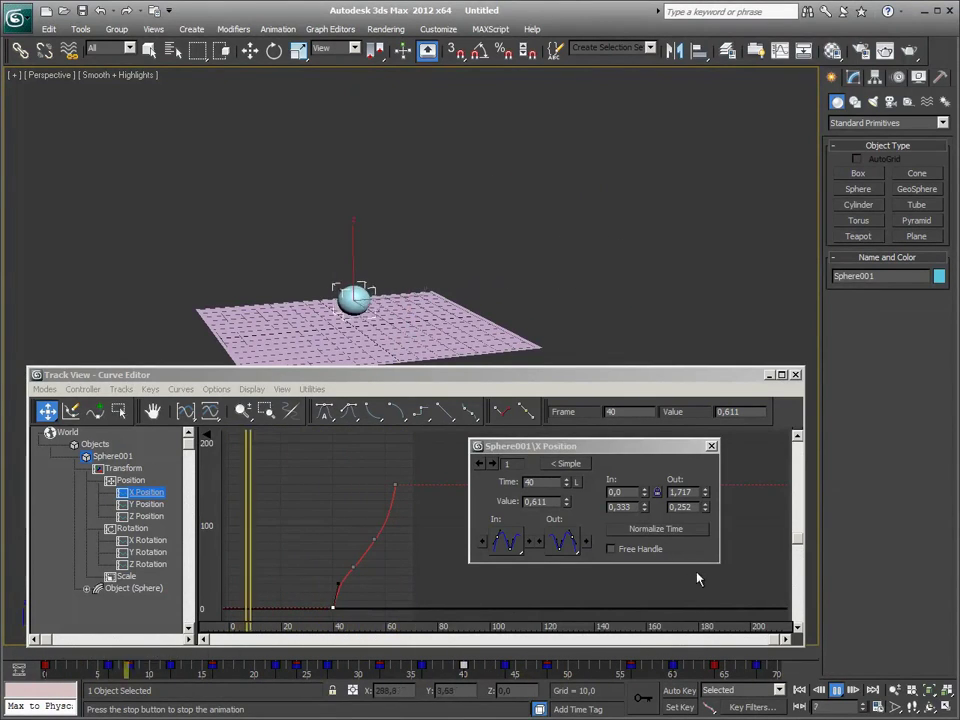
- Stop playback, scrub the timeline and display the sphere's X, Y and Z Position curves
left_click(841, 690)
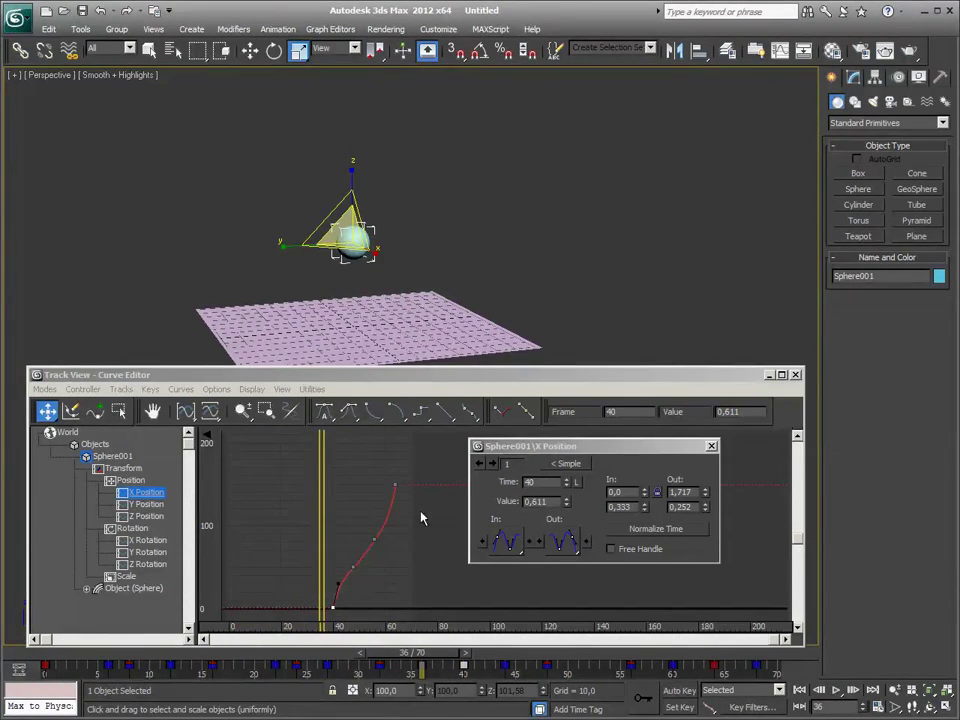
mouse_move(319, 487)
left_mouse_down()
mouse_move(395, 492)
mouse_move(228, 493)
left_mouse_up()
left_click(157, 503)
left_click(148, 516)
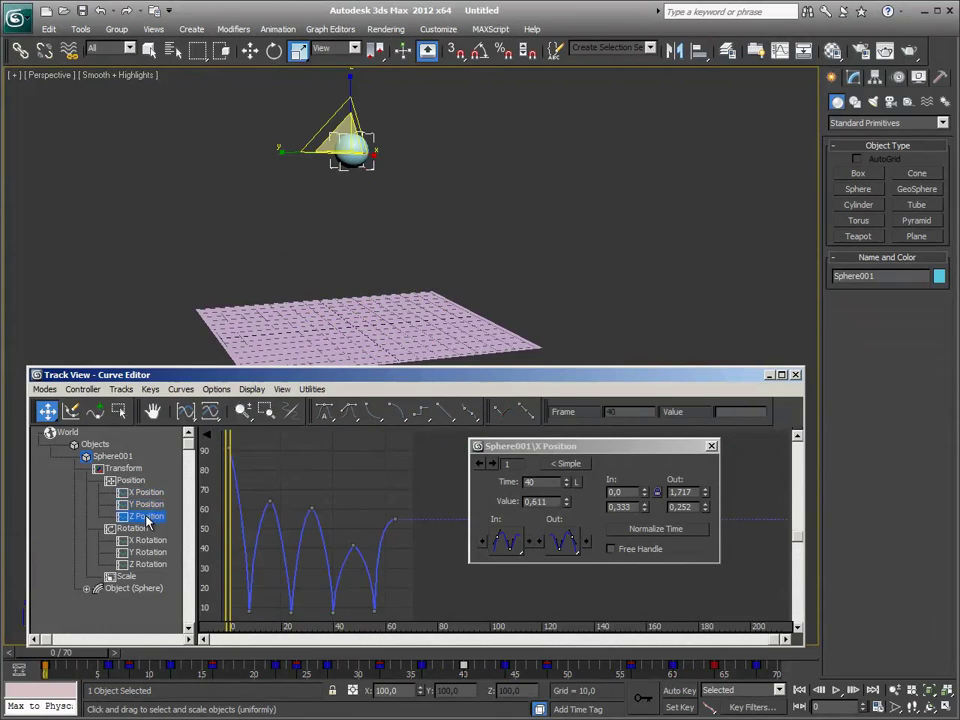
left_click(146, 492)
left_click(150, 504)
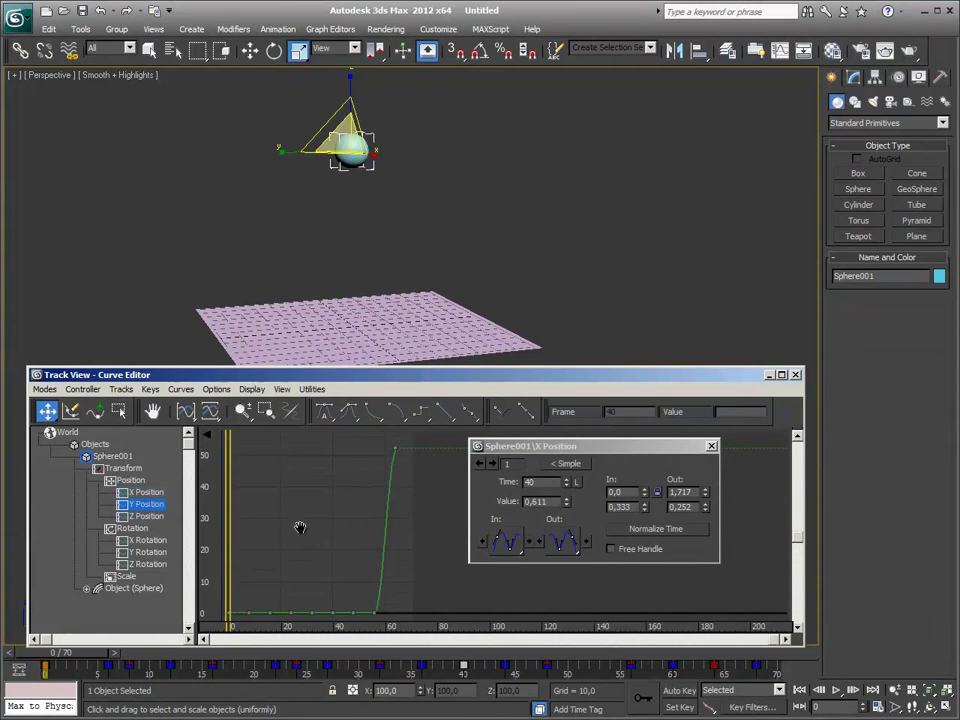
- Fit and pan the Y Position curve to bring frame 0 into view, then move time to frame 70
middle_click_drag(320, 520, 390, 523)
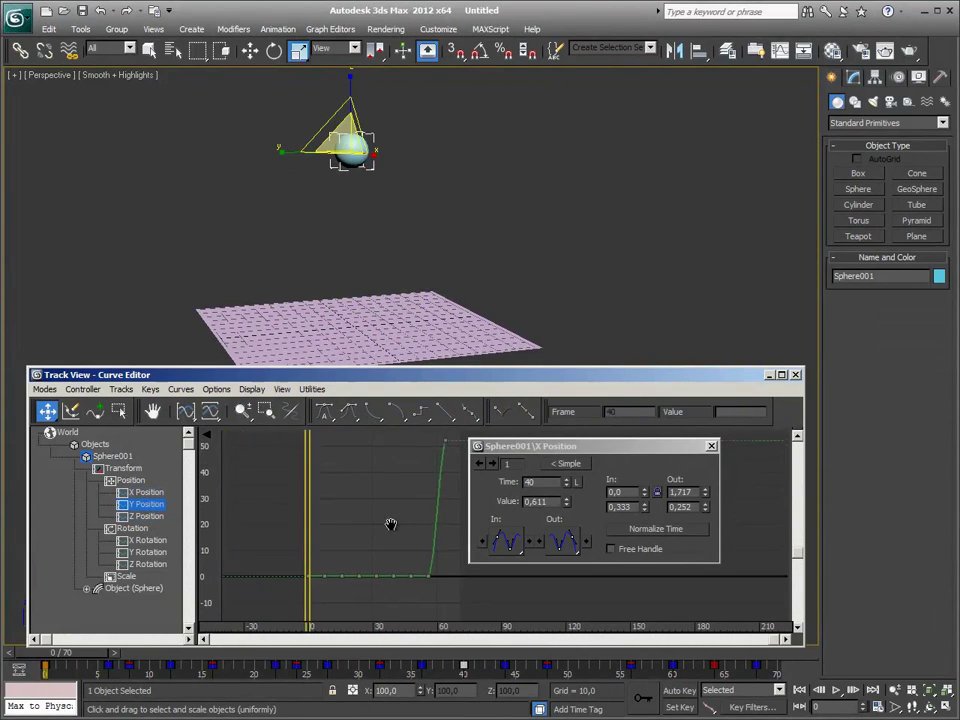
left_click(204, 606)
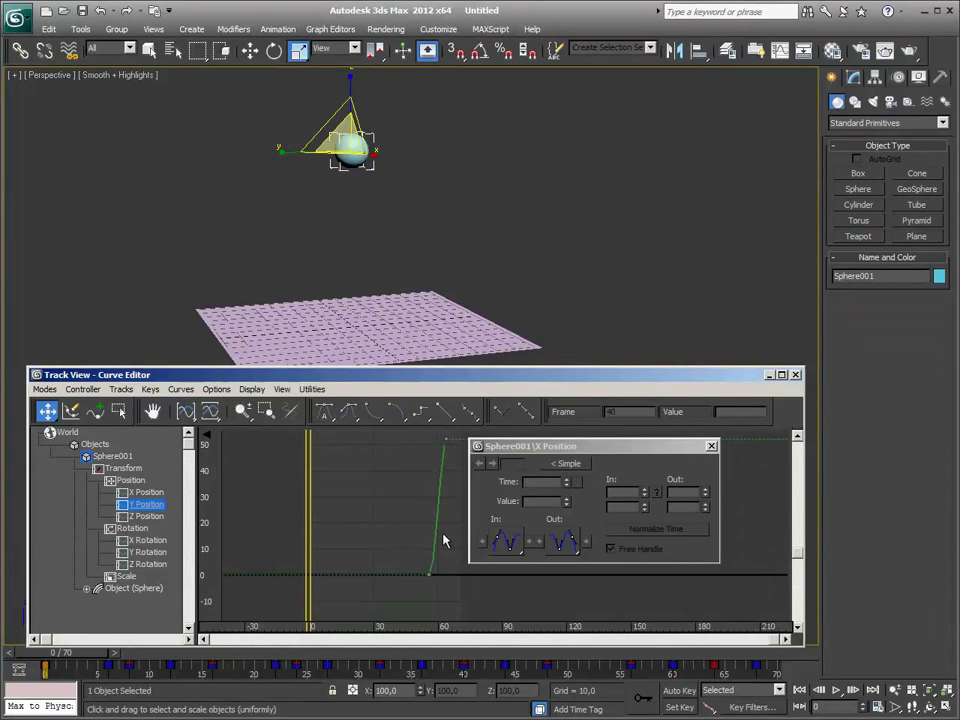
middle_click_drag(444, 541, 369, 497)
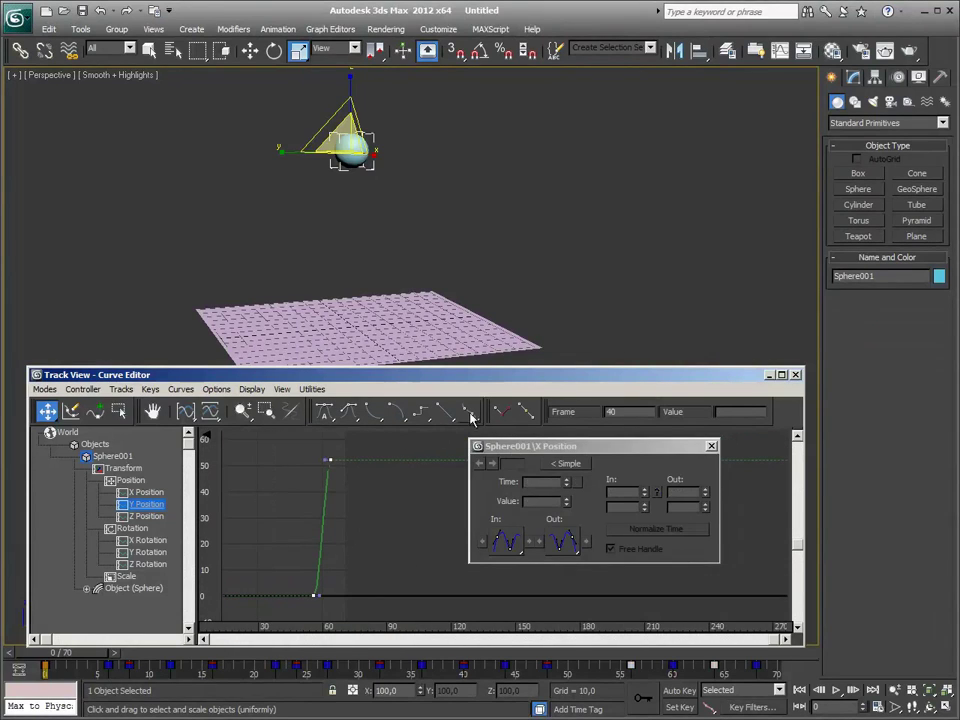
middle_click_drag(295, 552, 383, 548)
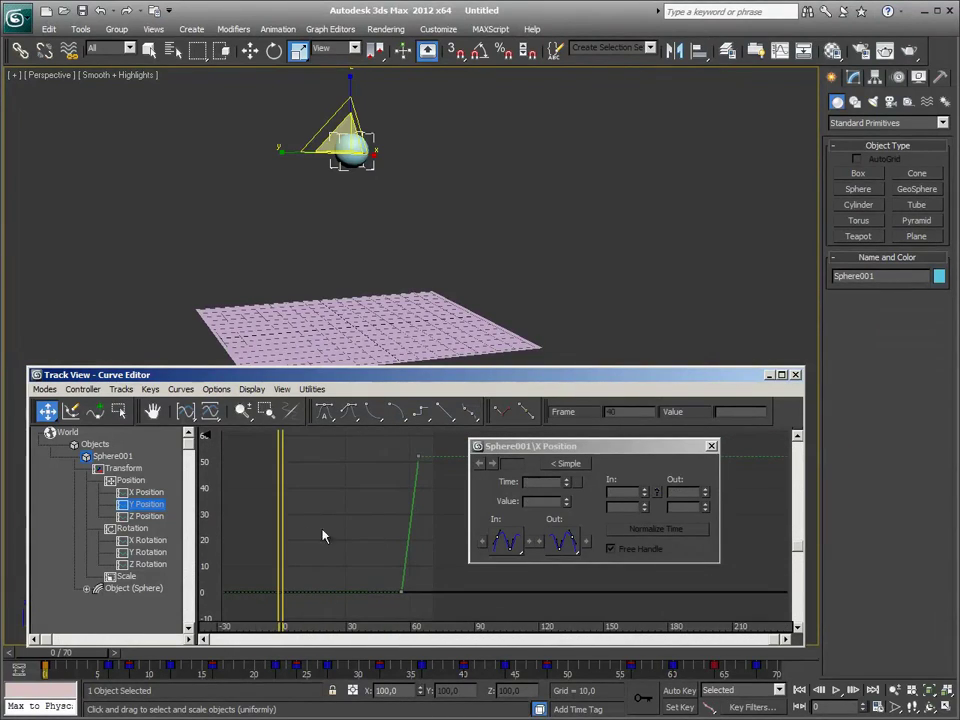
mouse_move(281, 513)
left_mouse_down()
mouse_move(437, 521)
mouse_move(281, 521)
left_mouse_up()
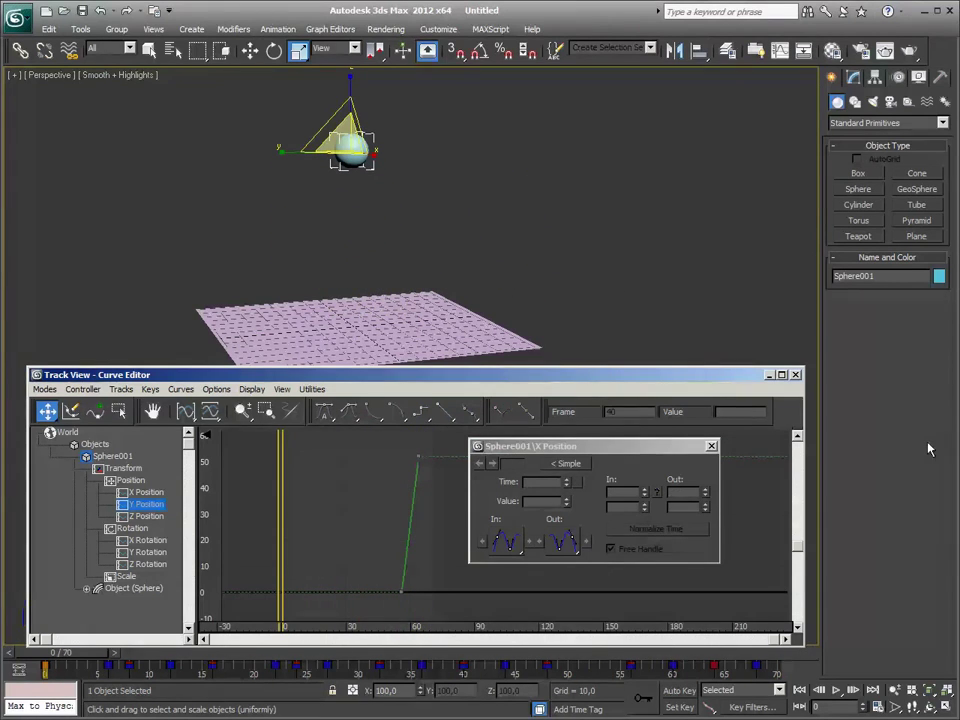
- Close the Curve Editor, view the pink plane from above, deselect the sphere and play the bounce
left_click(794, 376)
middle_click_drag(574, 446, 600, 512, "alt")
scroll(463, 435, "up", 5)
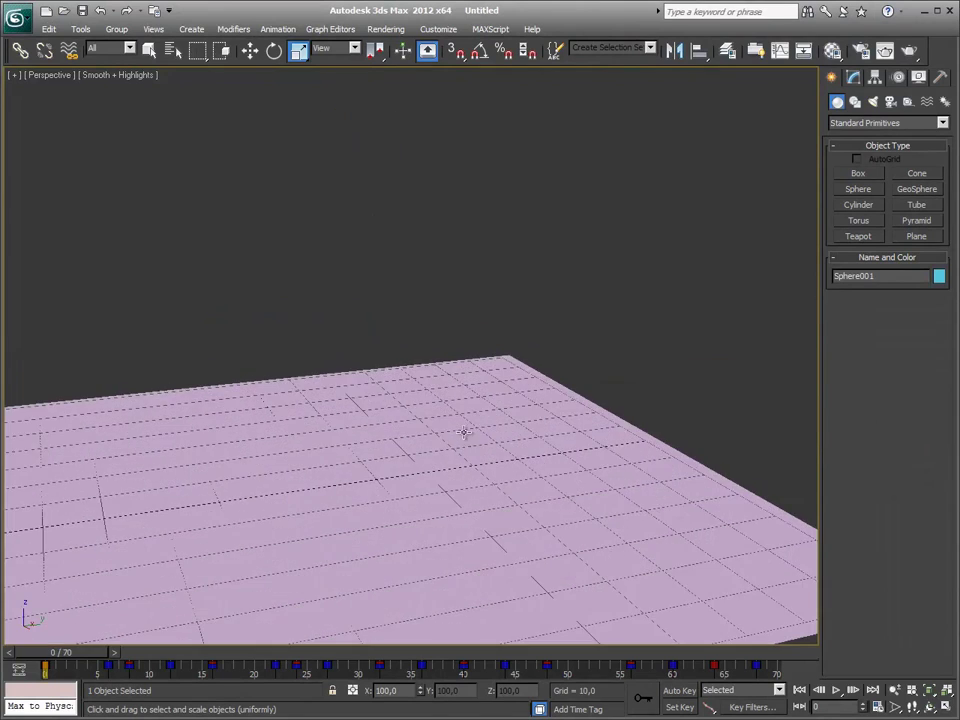
scroll(483, 406, "up", 3)
scroll(483, 406, "down", 6)
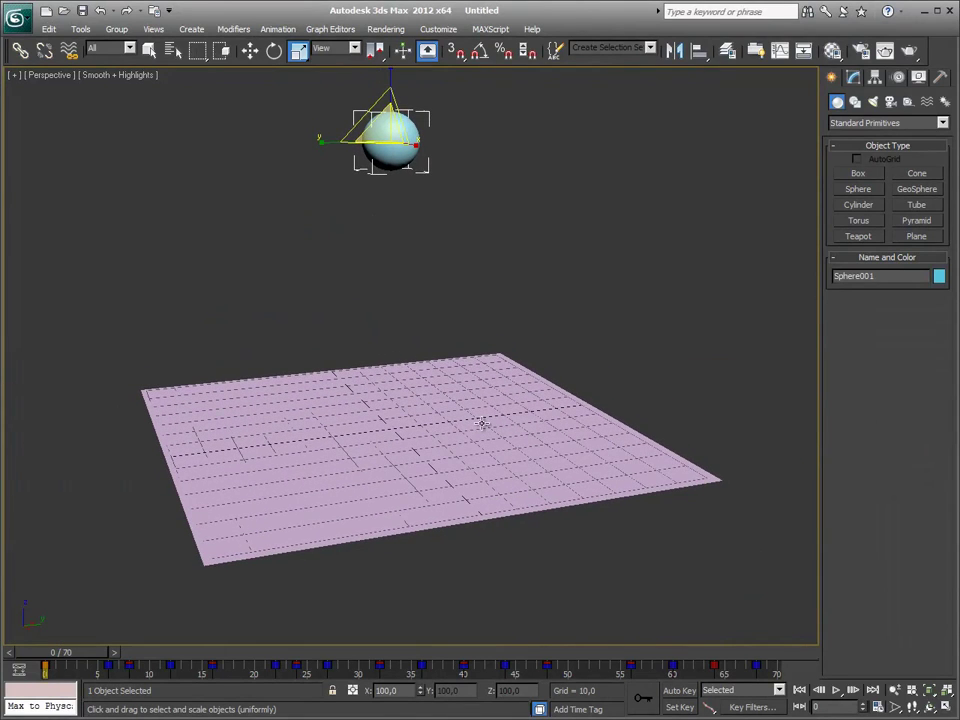
middle_click_drag(540, 463, 553, 443, "alt")
left_click(632, 281)
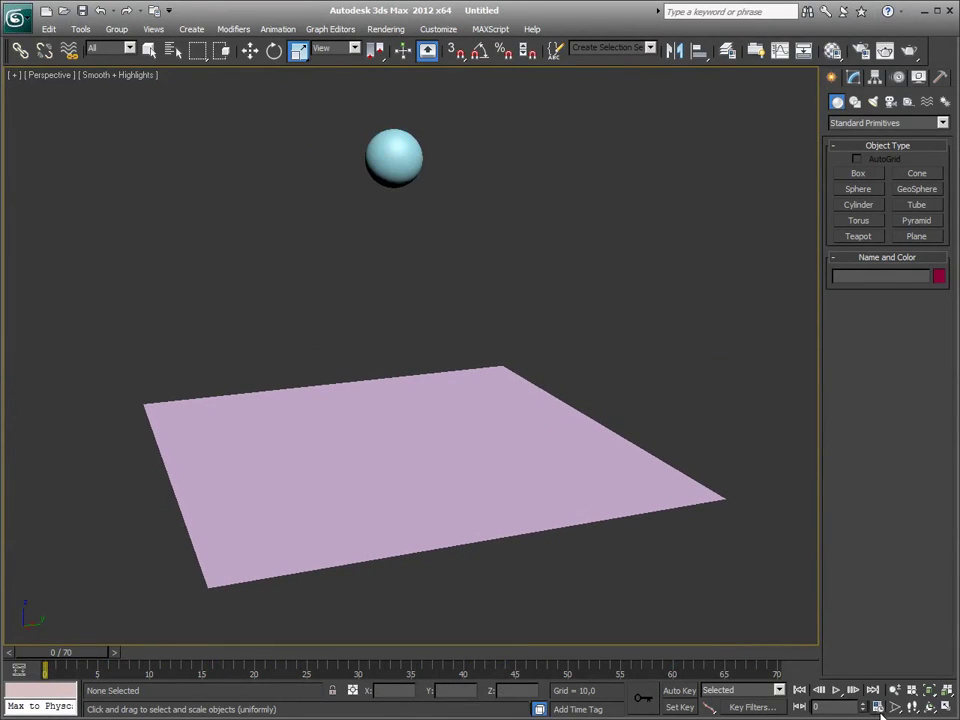
left_click(838, 690)
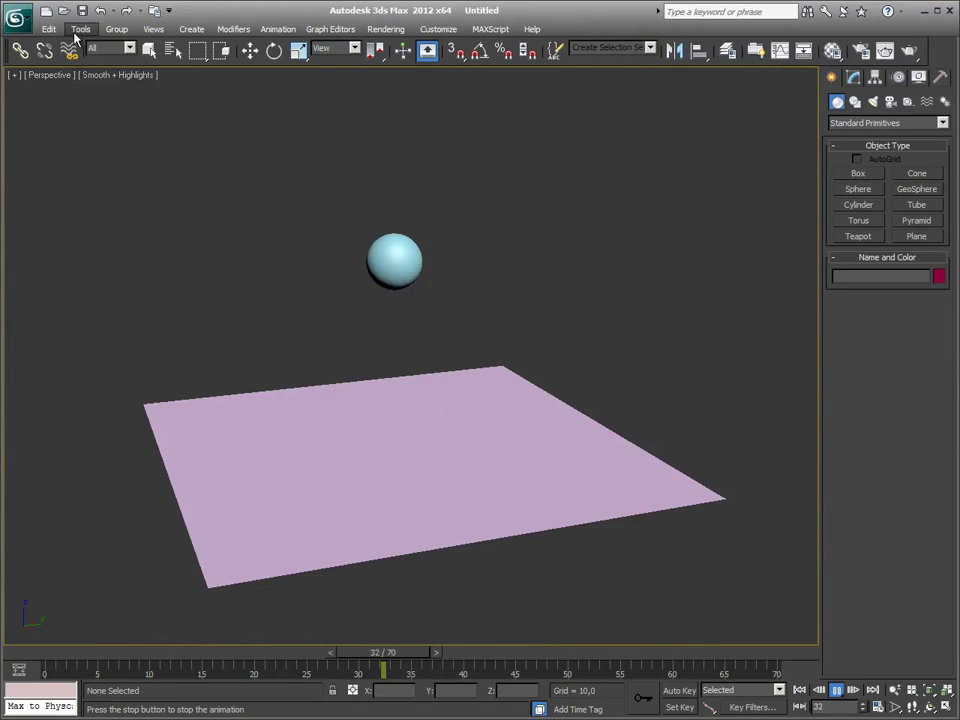
- Create an AVI preview via Grab Viewport > Create Animated Sequence File and center the Media Player window
left_click(50, 29)
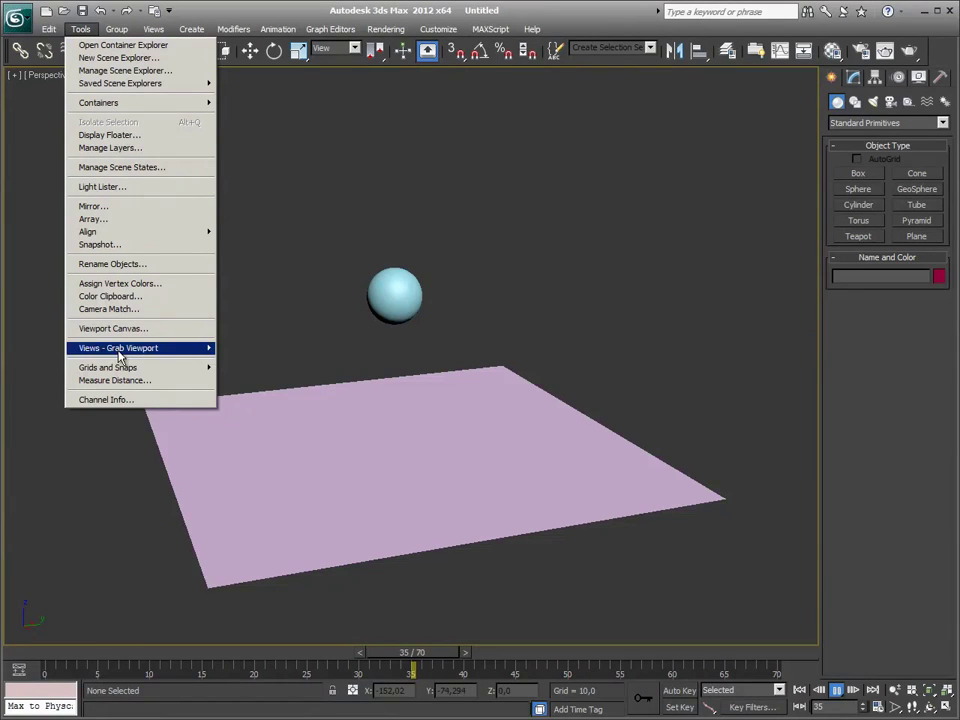
mouse_move(118, 348)
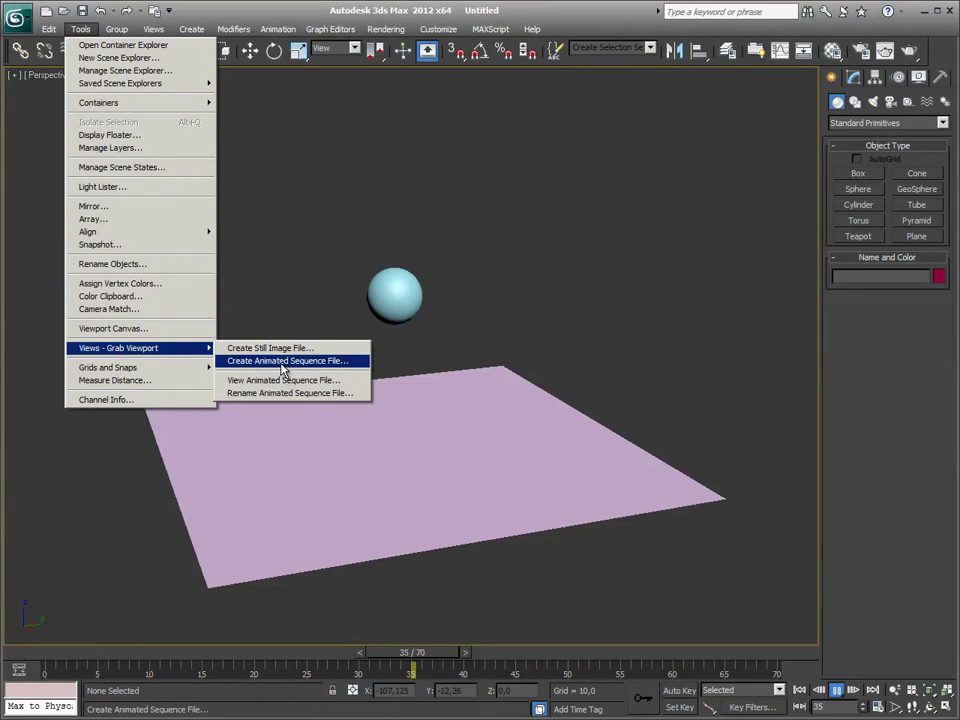
left_click(283, 363)
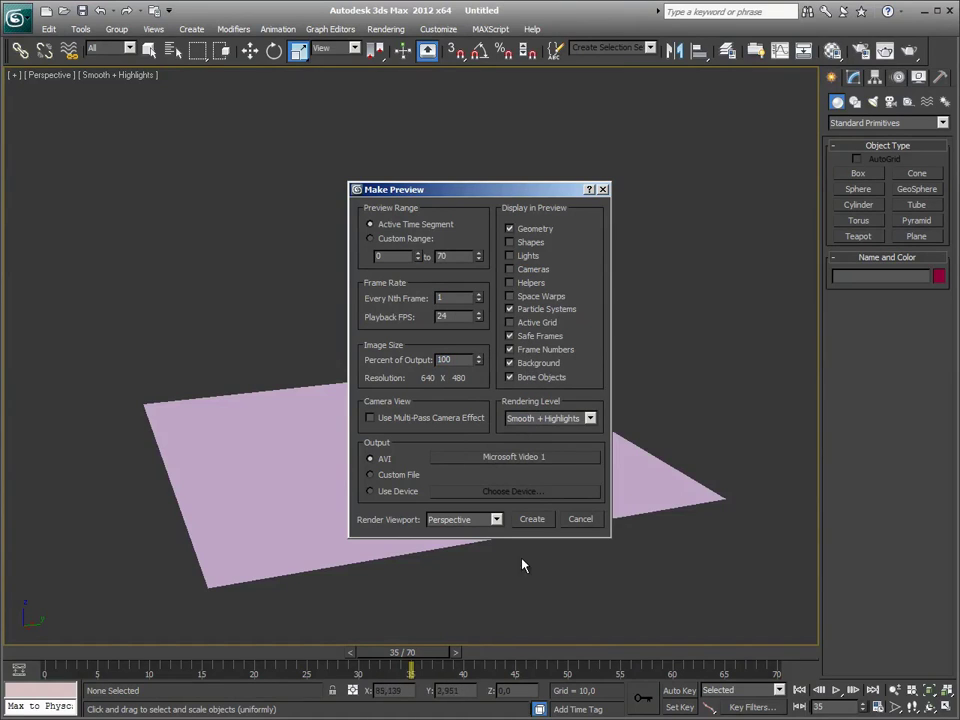
left_click(541, 520)
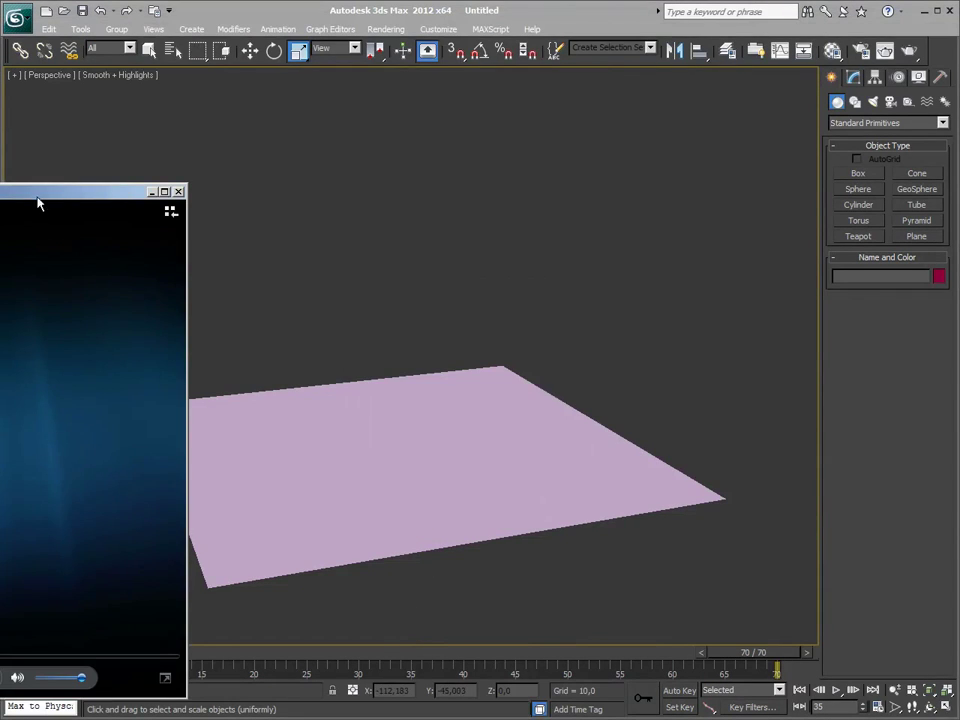
left_click_drag(36, 199, 497, 127)
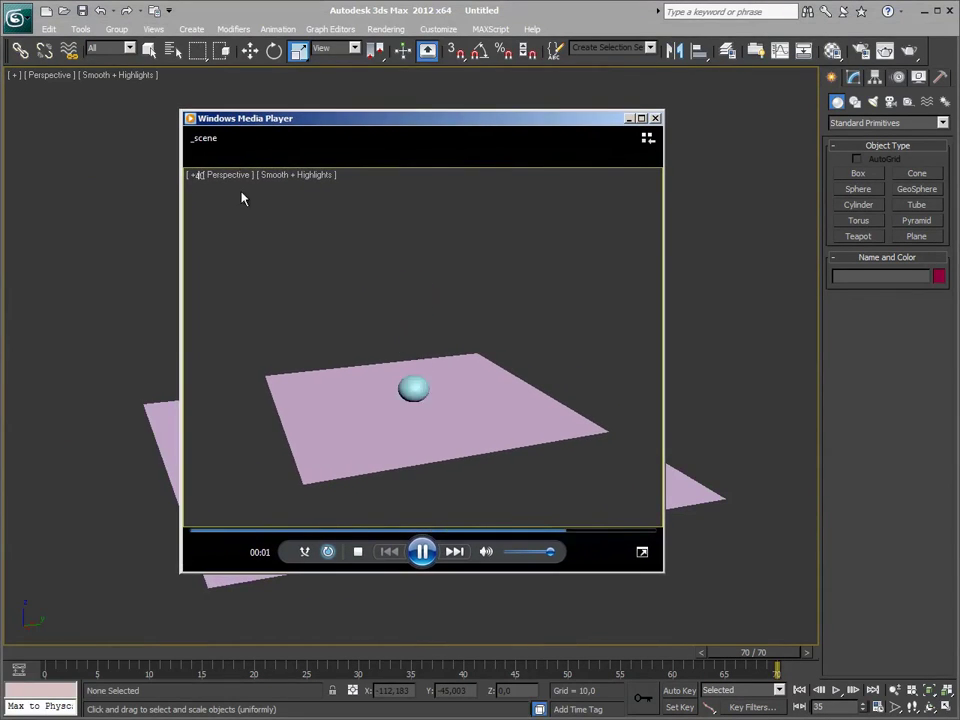